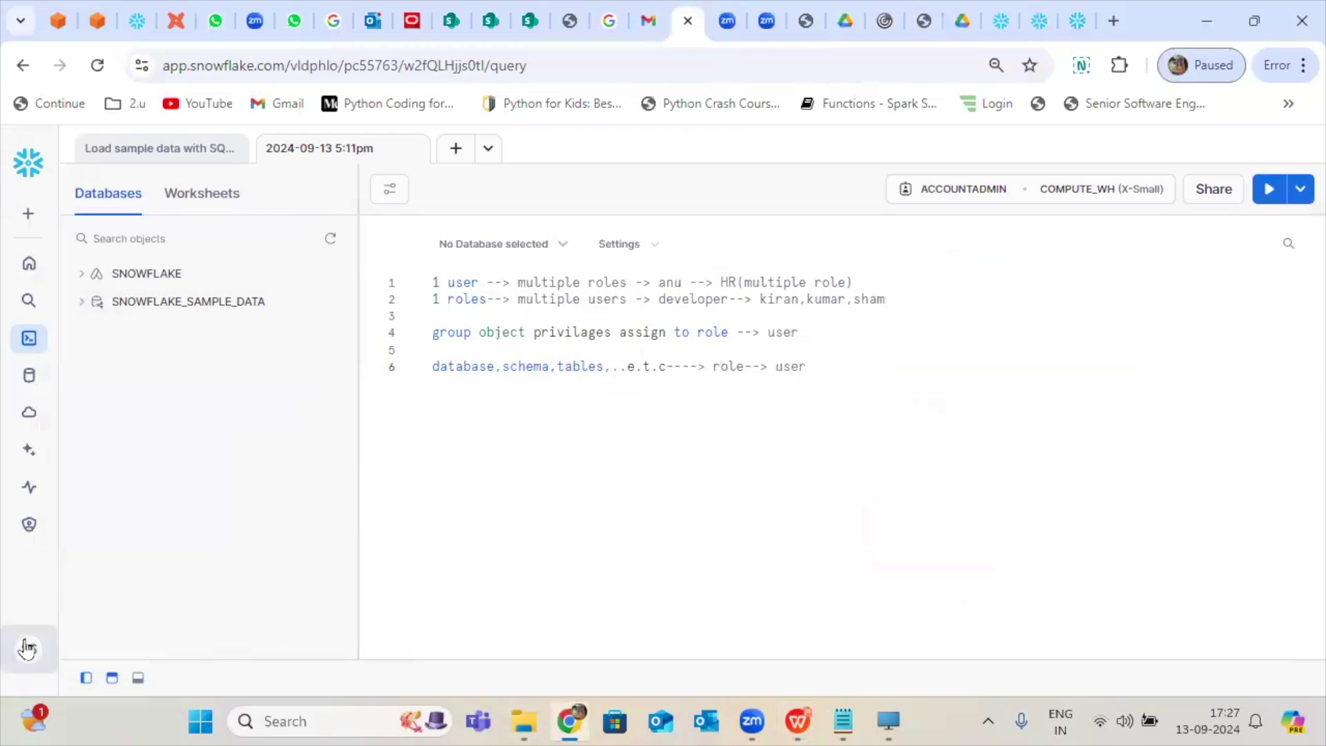
# Review the 'System-defined roles' slide on ORGADMIN and ACCOUNTADMIN, then return to the Snowflake worksheet.
pyautogui.click(797, 721)
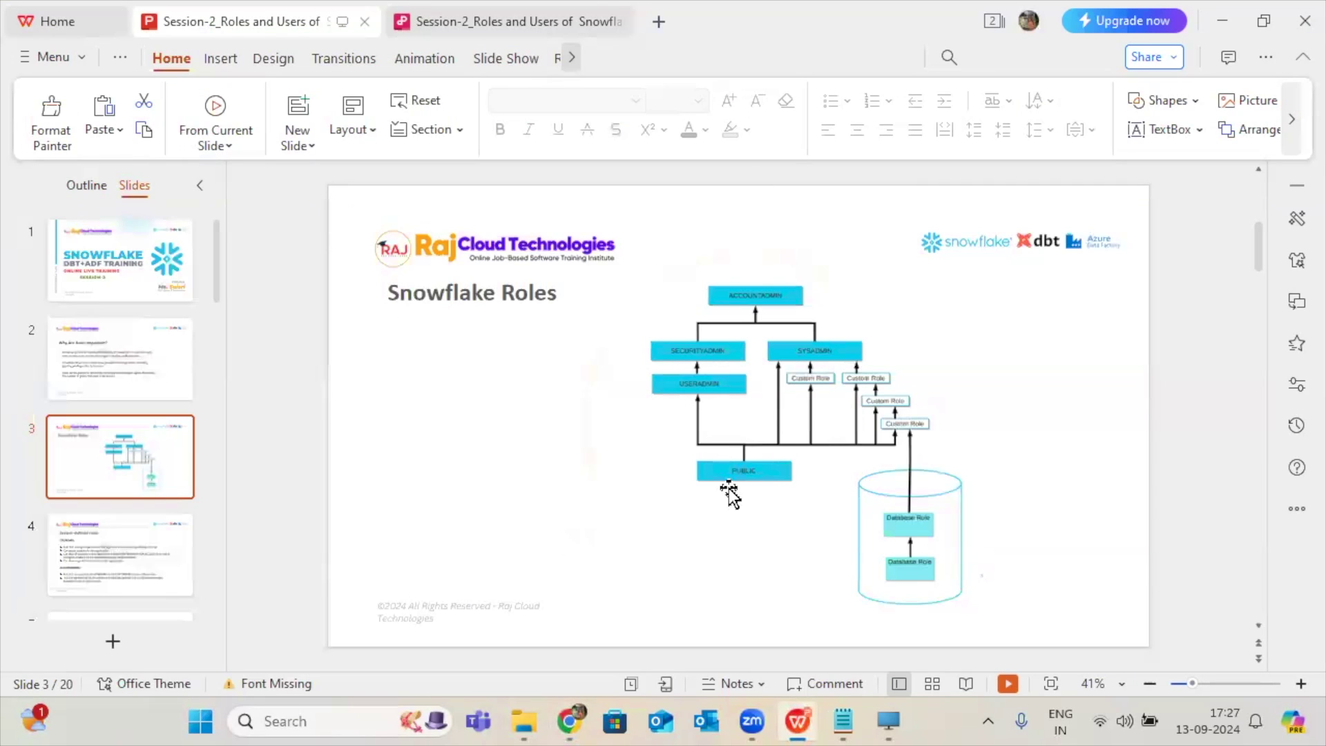
pyautogui.click(174, 551)
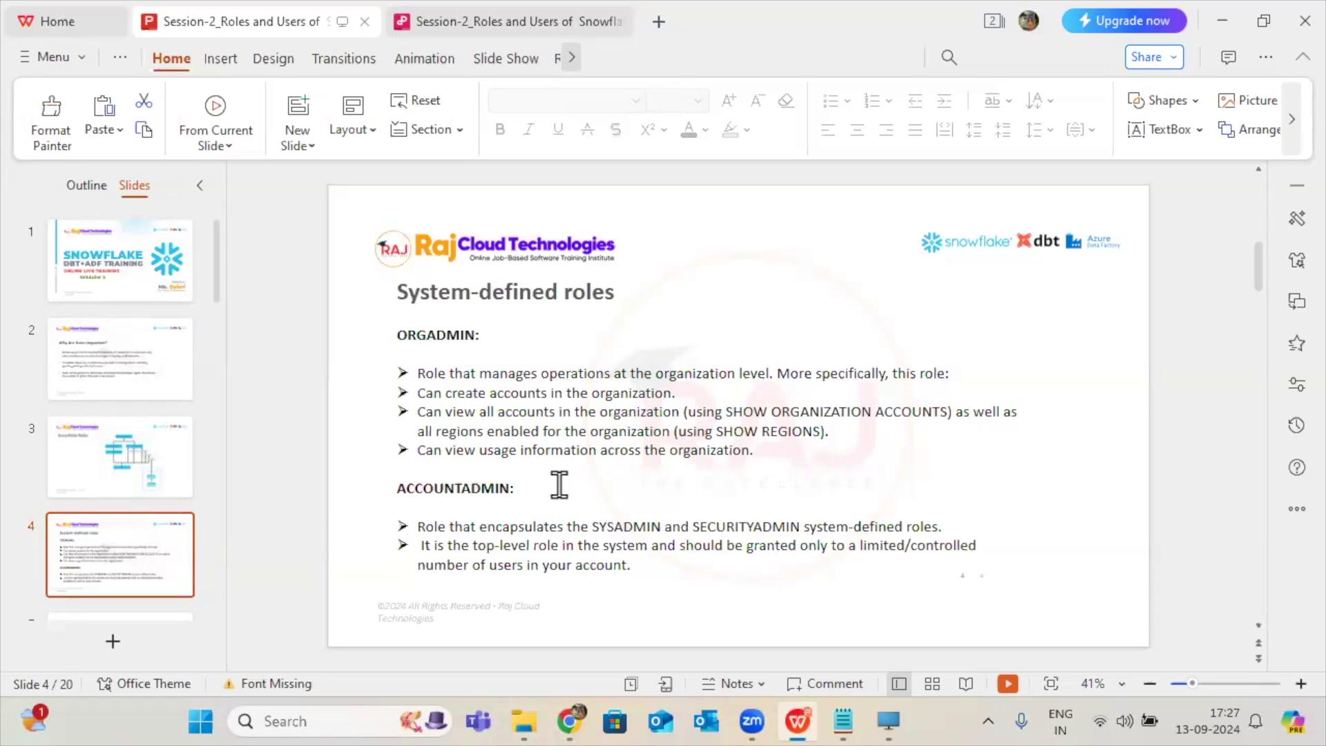
pyautogui.click(568, 721)
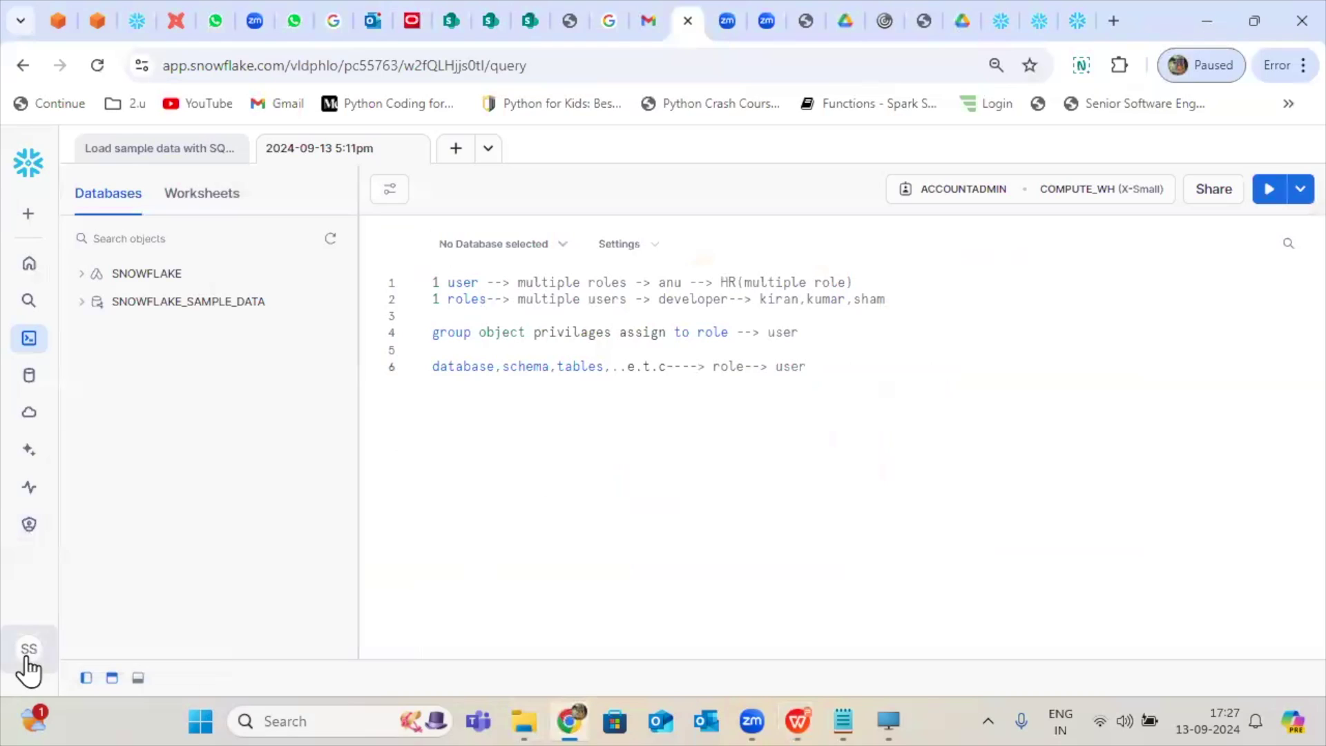
# Switch the session role to ORGADMIN and confirm it in the user menu.
pyautogui.click(26, 657)
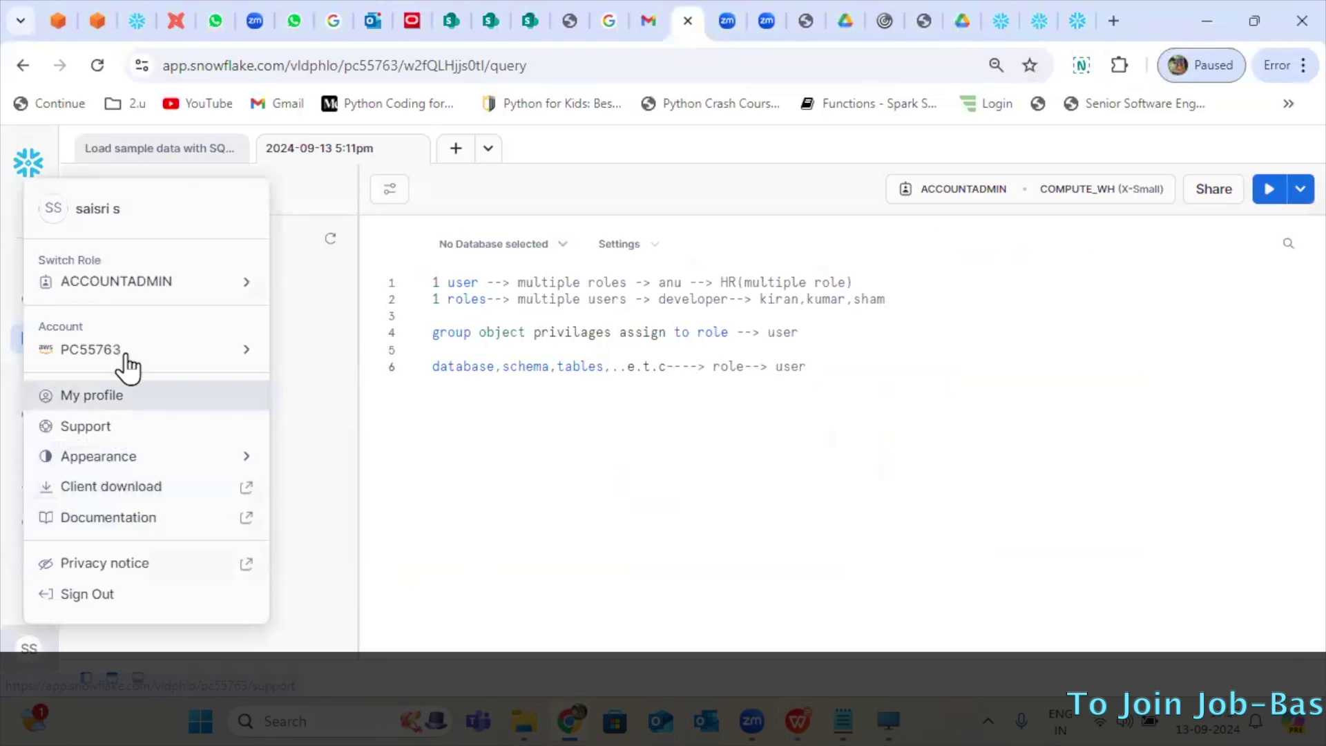
pyautogui.moveTo(125, 280)
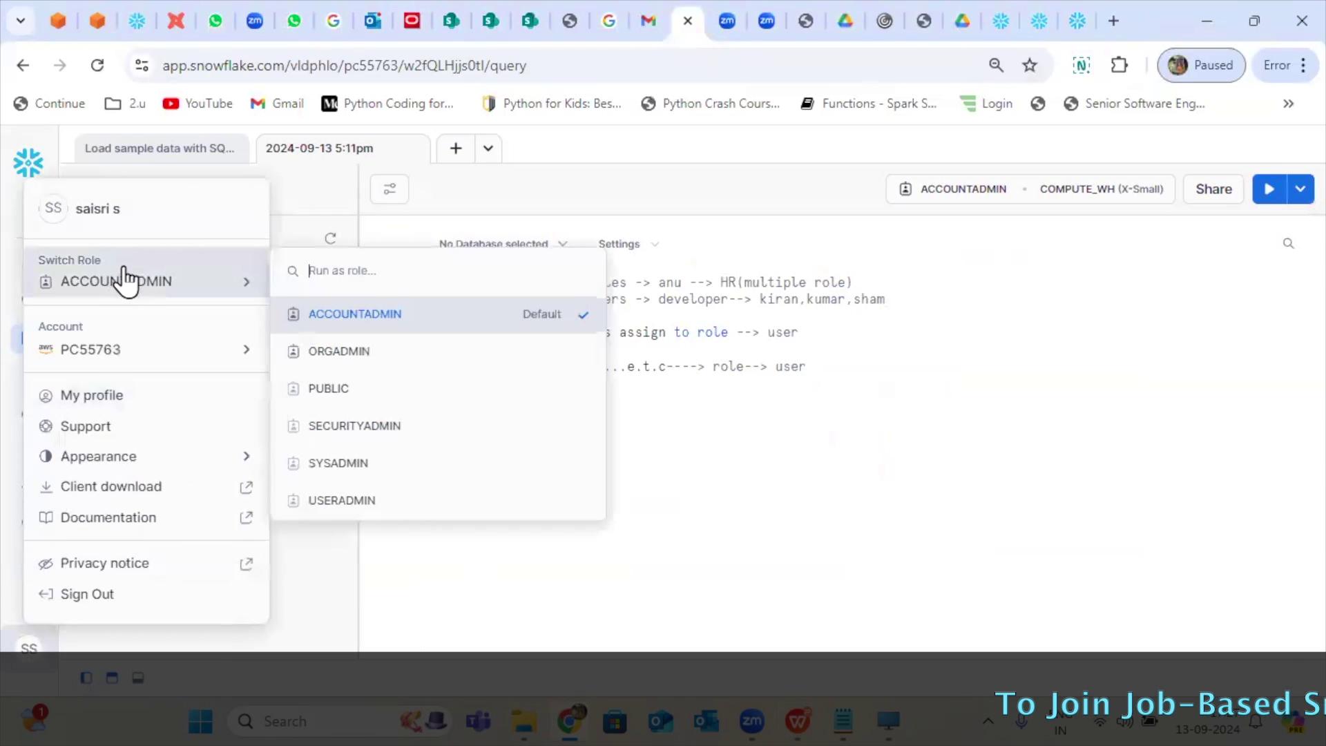
pyautogui.click(355, 350)
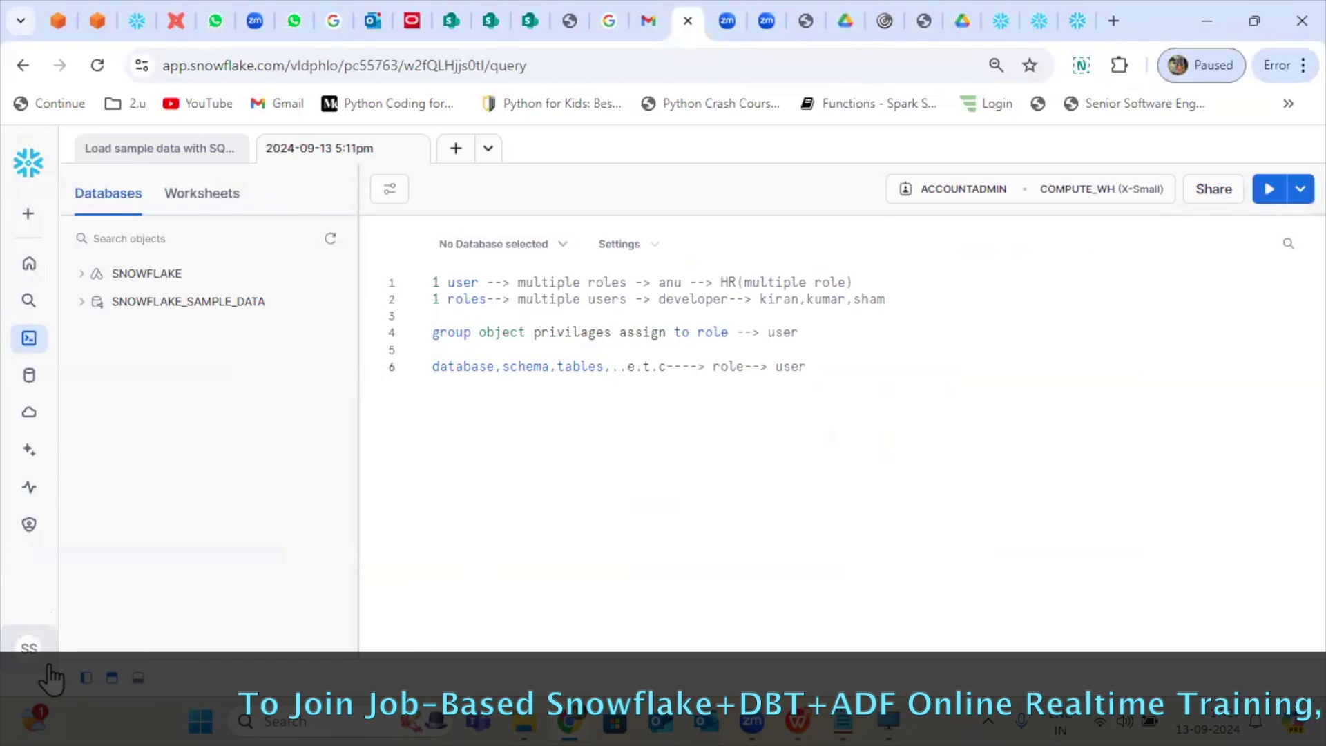
pyautogui.click(29, 653)
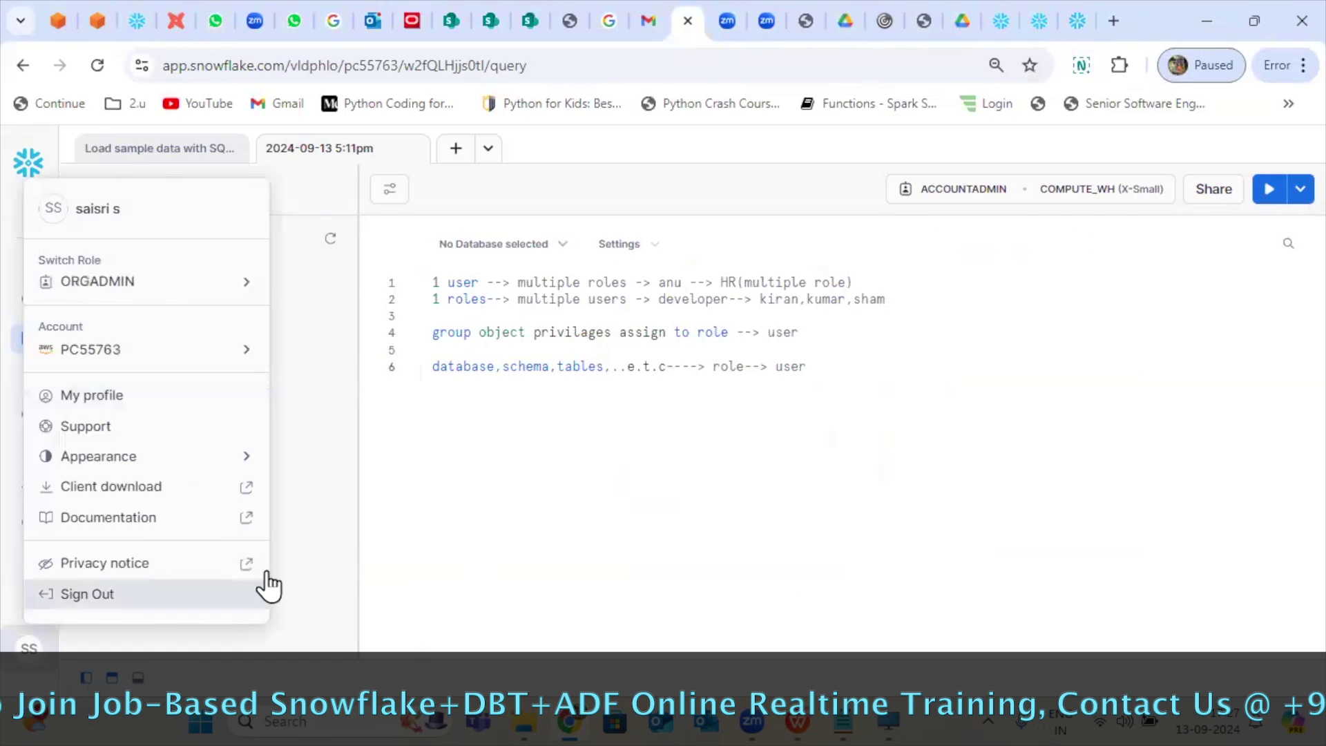
pyautogui.click(452, 564)
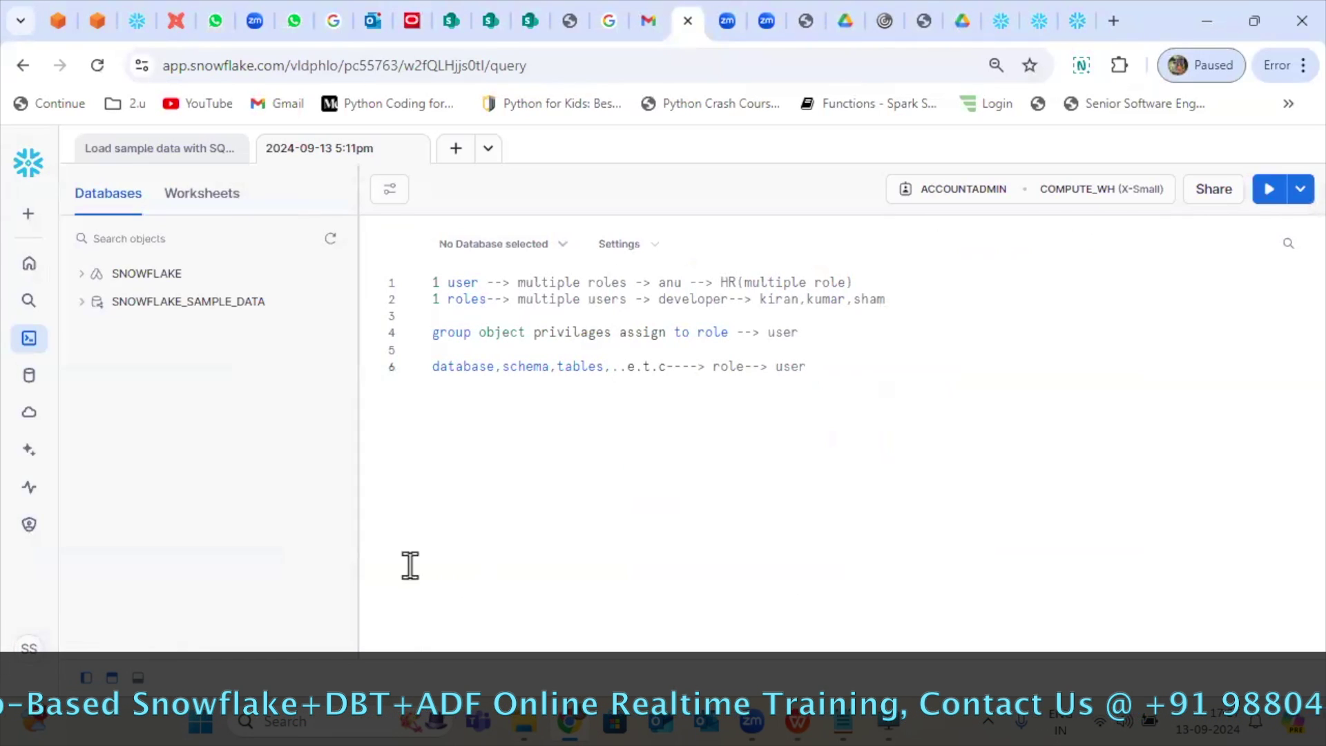
pyautogui.click(29, 648)
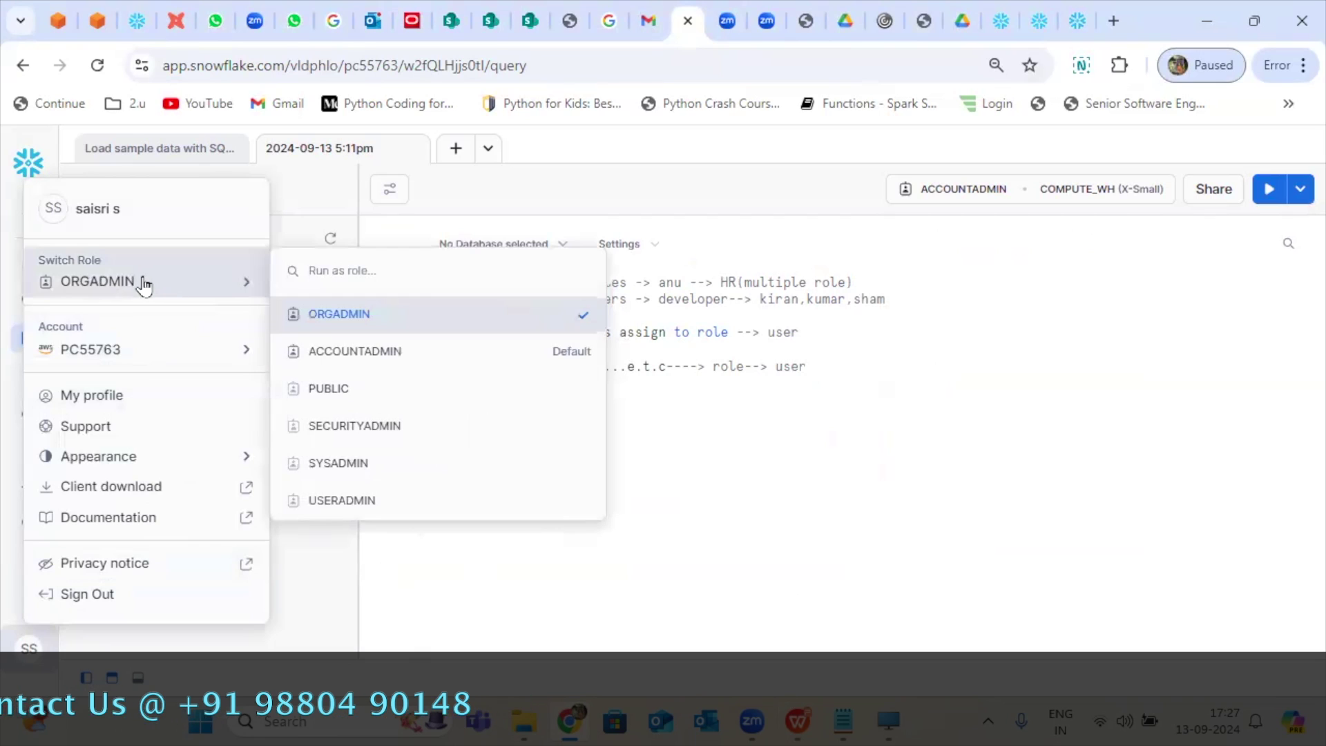
pyautogui.click(925, 221)
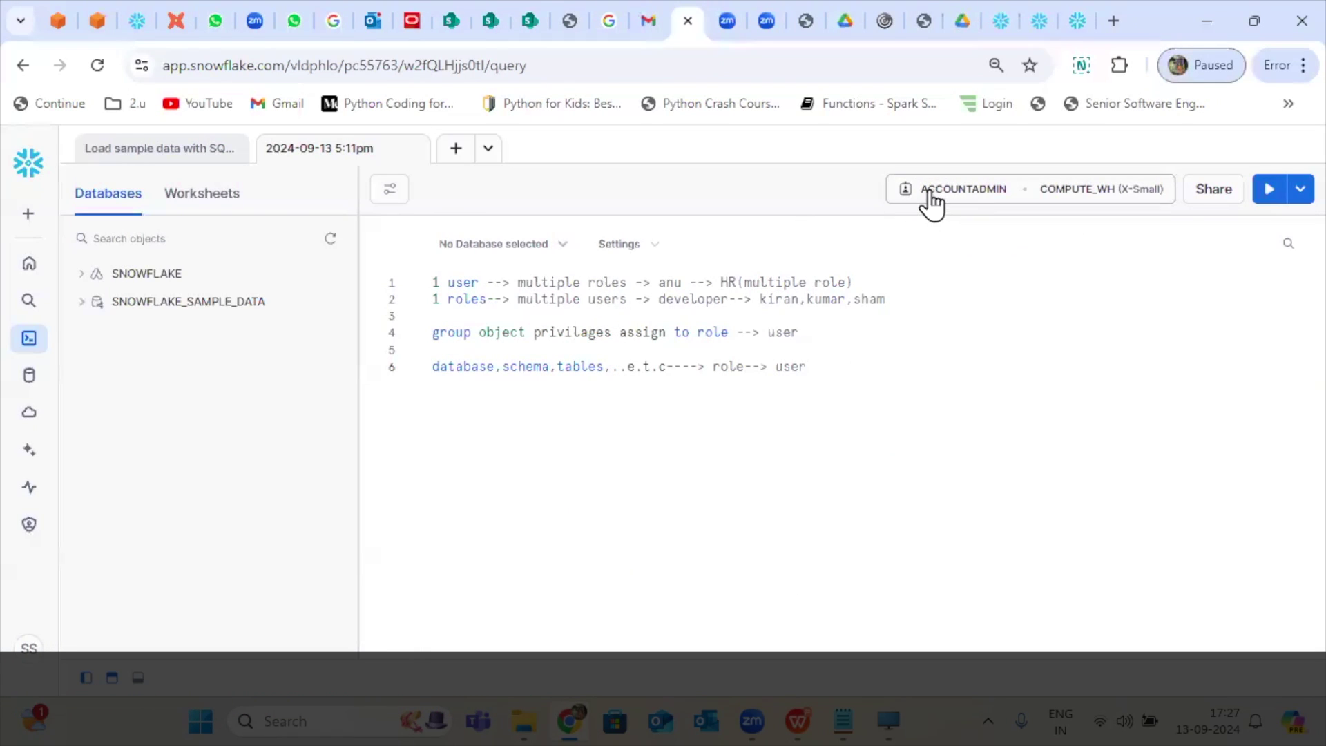
pyautogui.moveTo(29, 542)
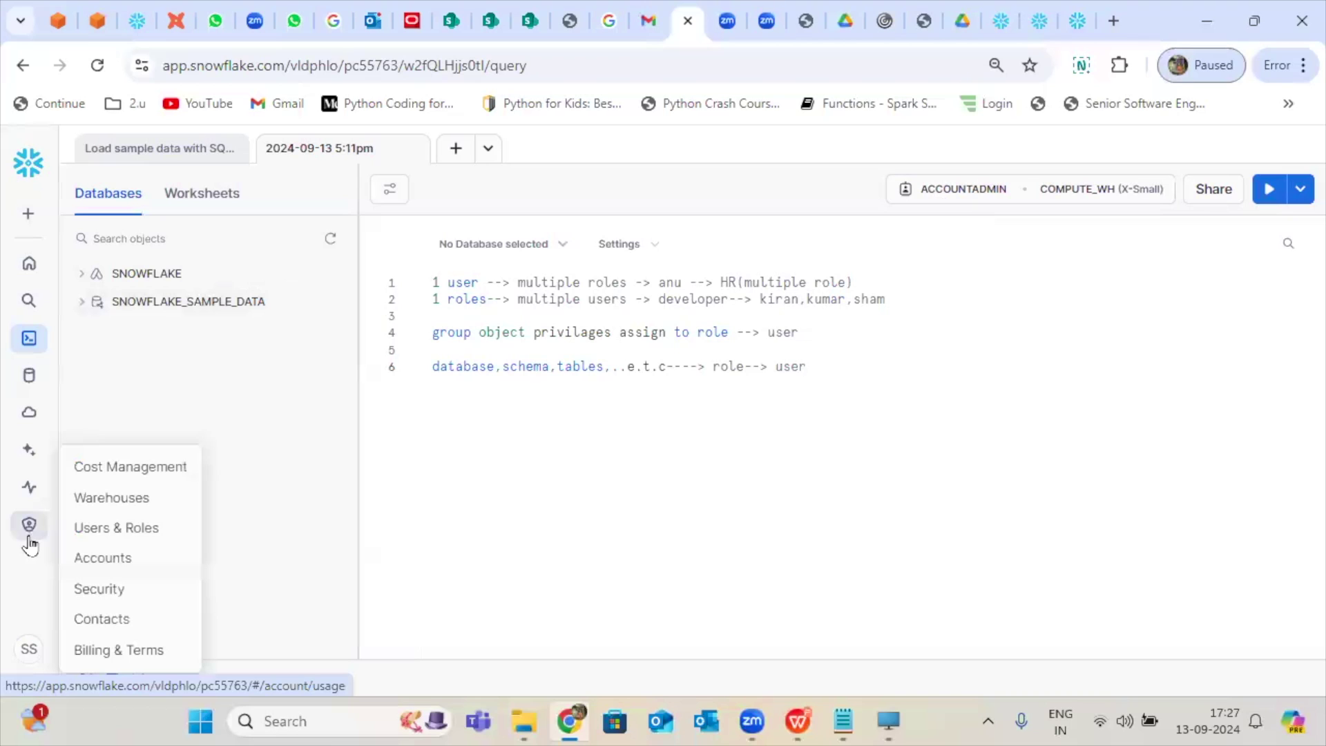
# Open Admin > Accounts, note the existing account's Asia Pacific region, and start a new account.
pyautogui.click(104, 559)
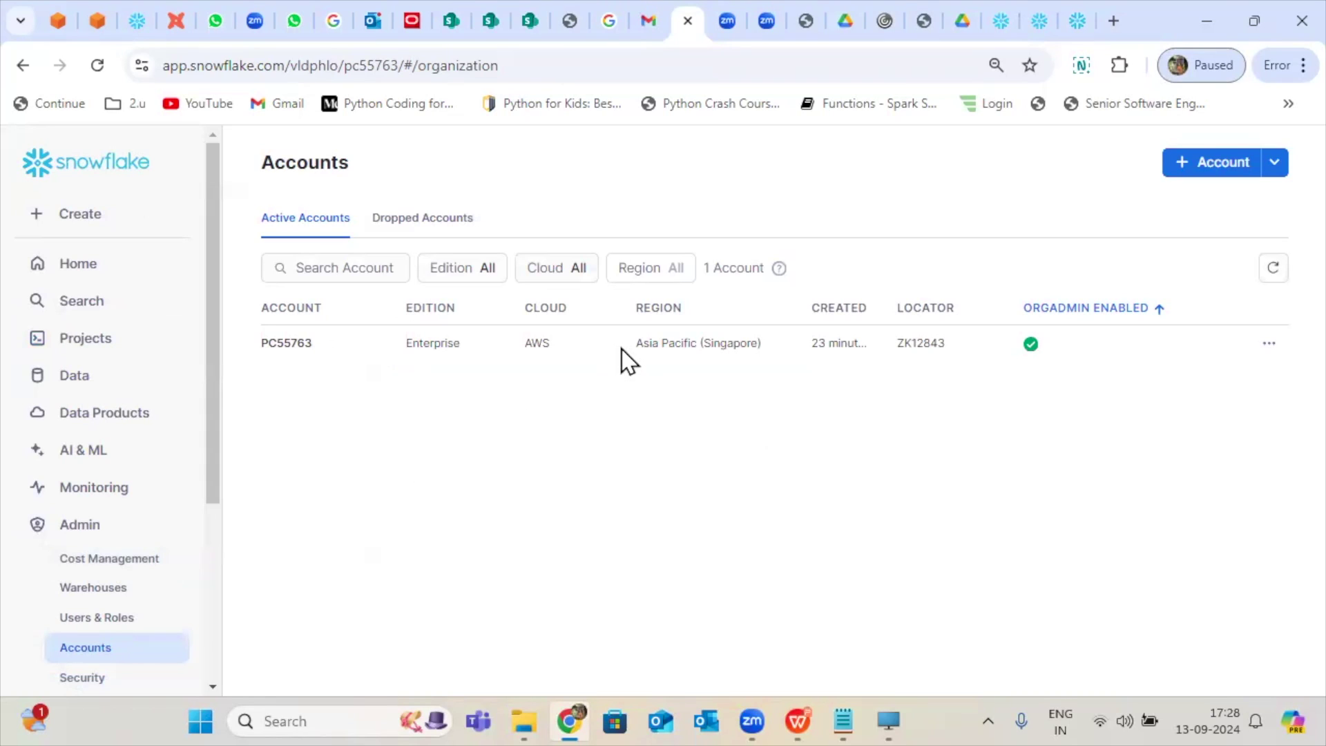
pyautogui.moveTo(621, 350); pyautogui.dragTo(740, 356)
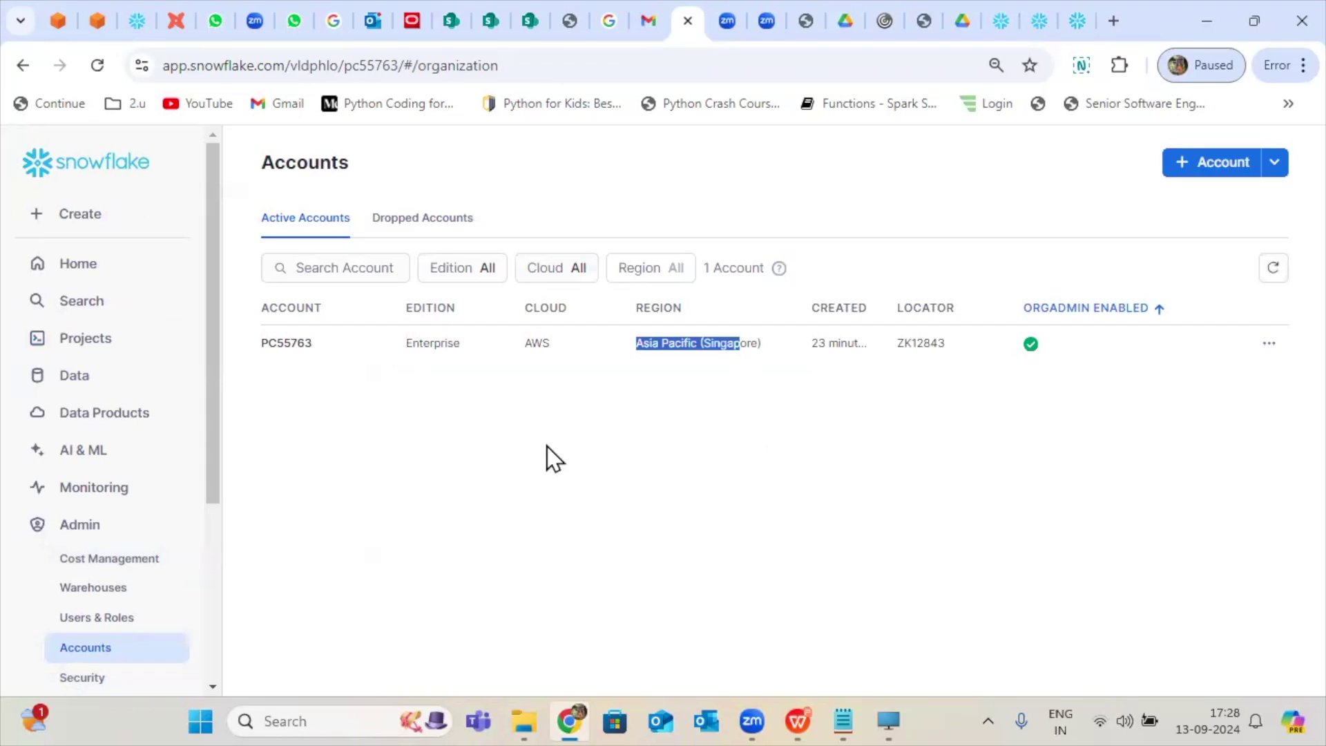
pyautogui.click(836, 462)
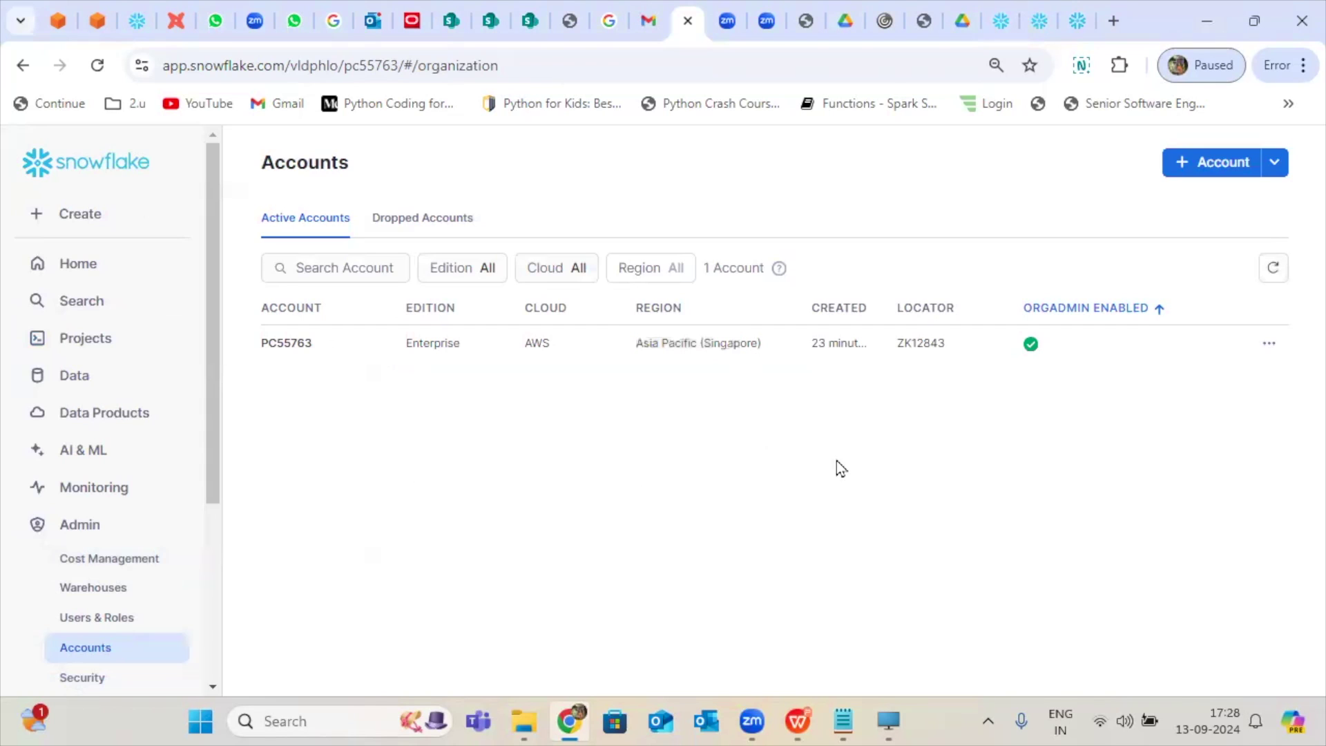
pyautogui.click(1212, 172)
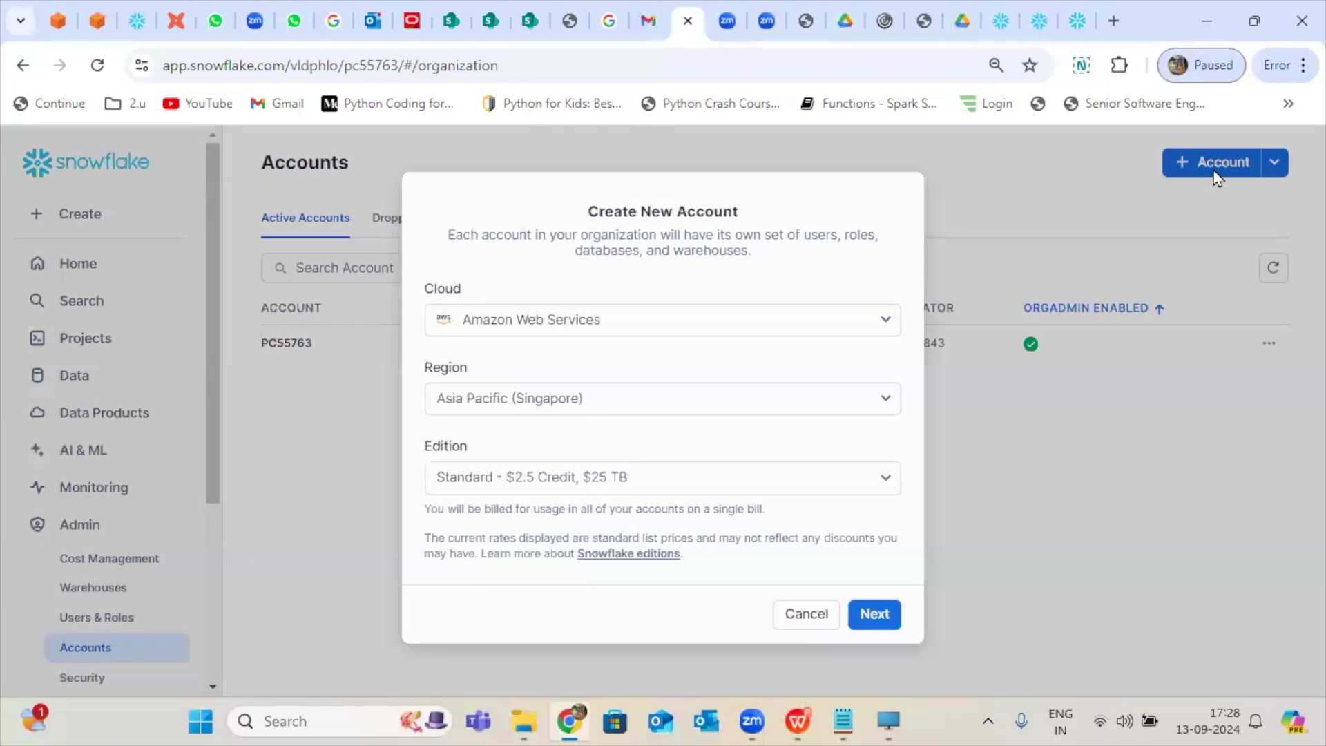
# Choose Microsoft Azure, Central India (Pune) region and Enterprise edition, then continue to account details.
pyautogui.click(793, 326)
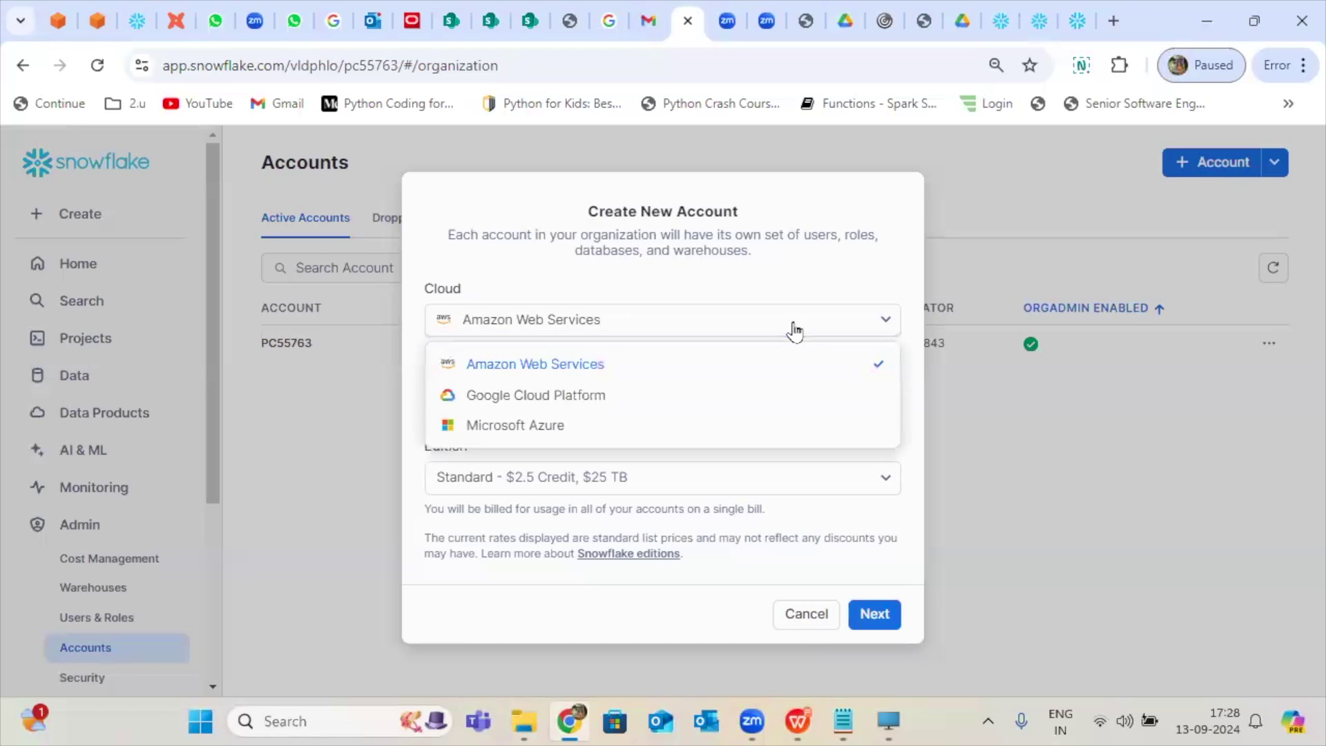
pyautogui.click(519, 428)
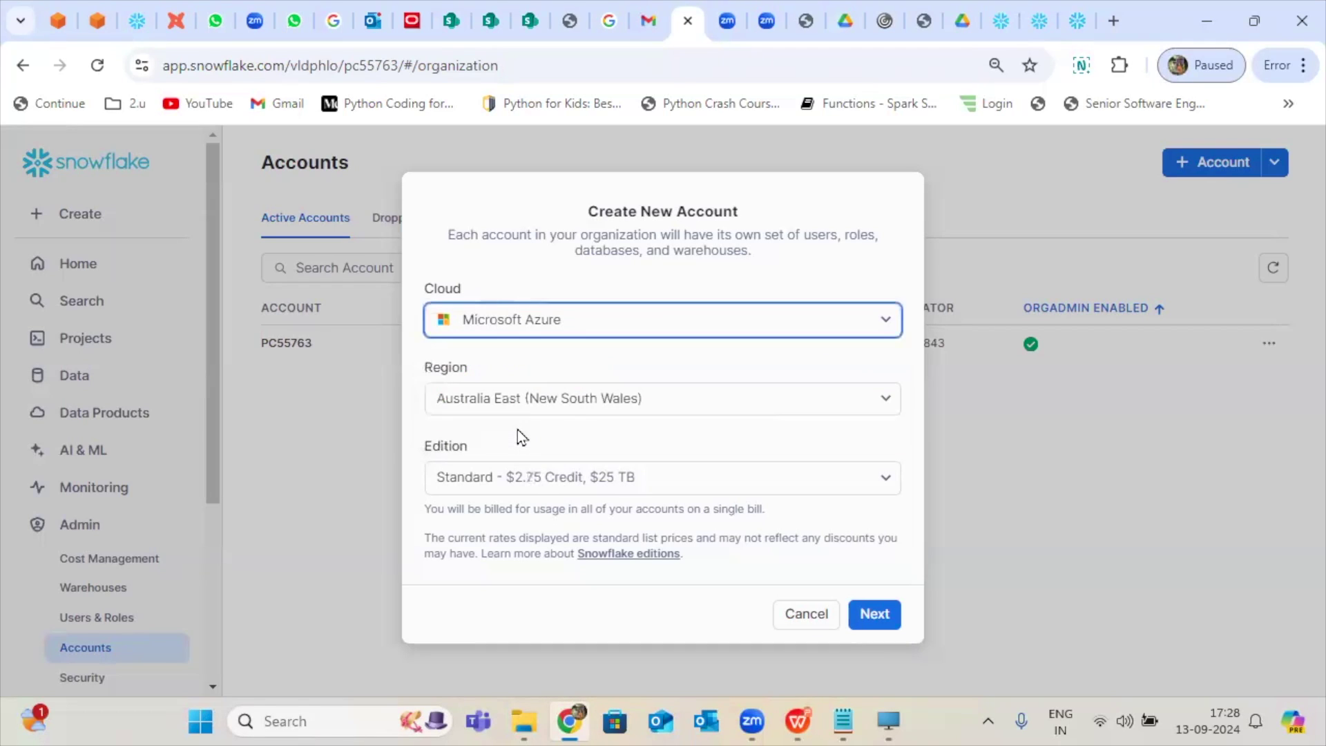
pyautogui.click(582, 408)
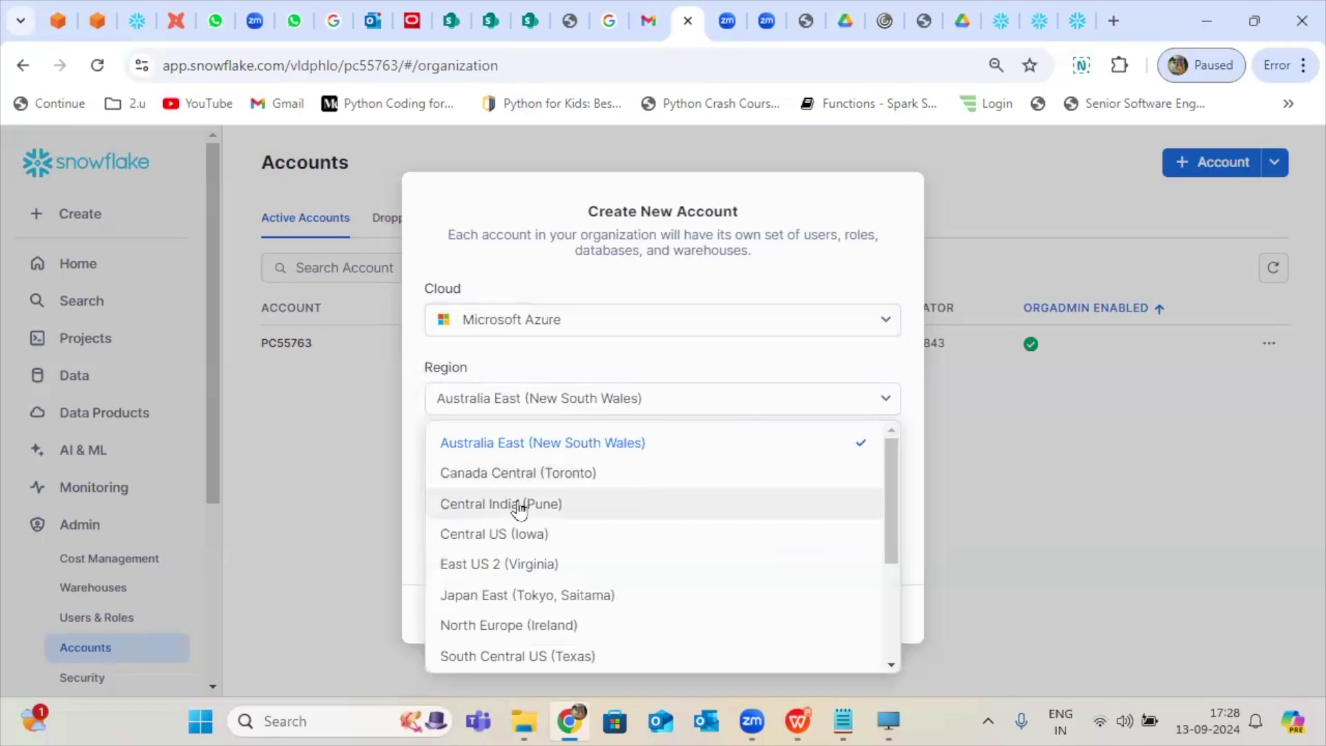
pyautogui.click(520, 504)
pyautogui.click(587, 491)
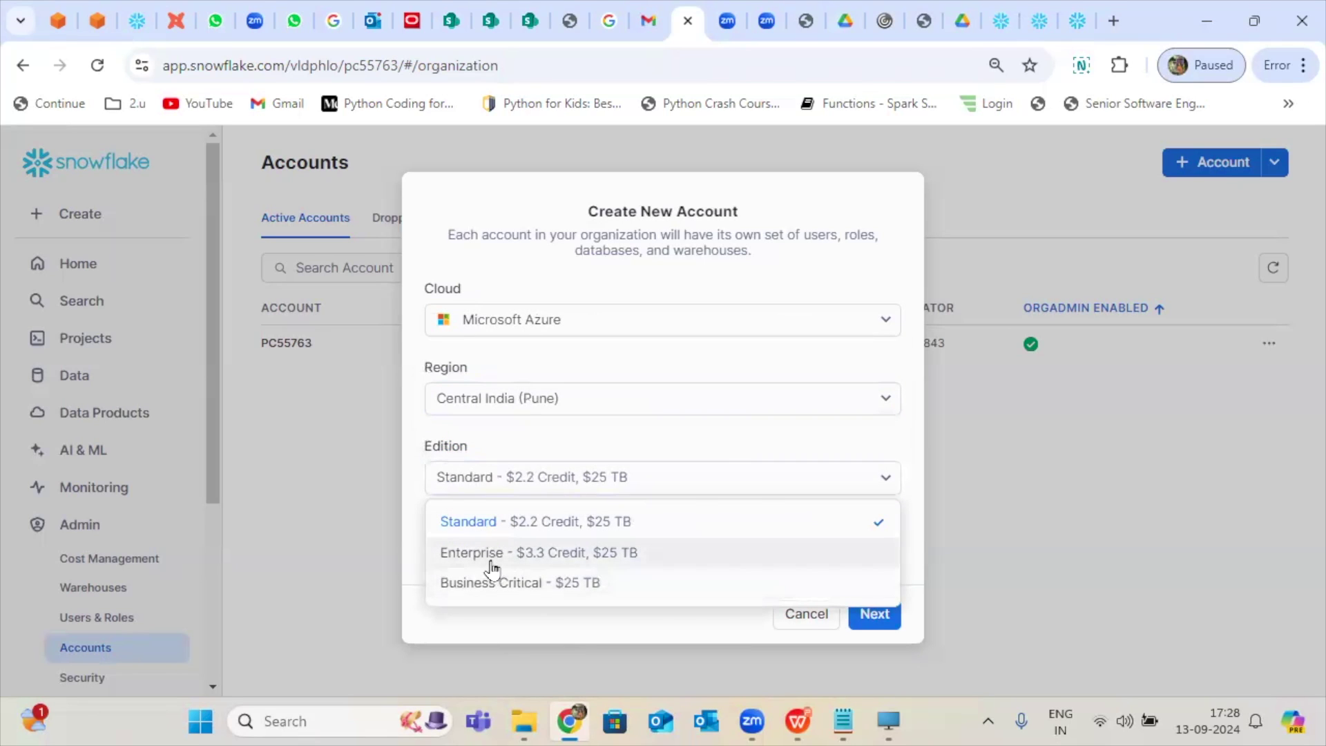
pyautogui.click(491, 555)
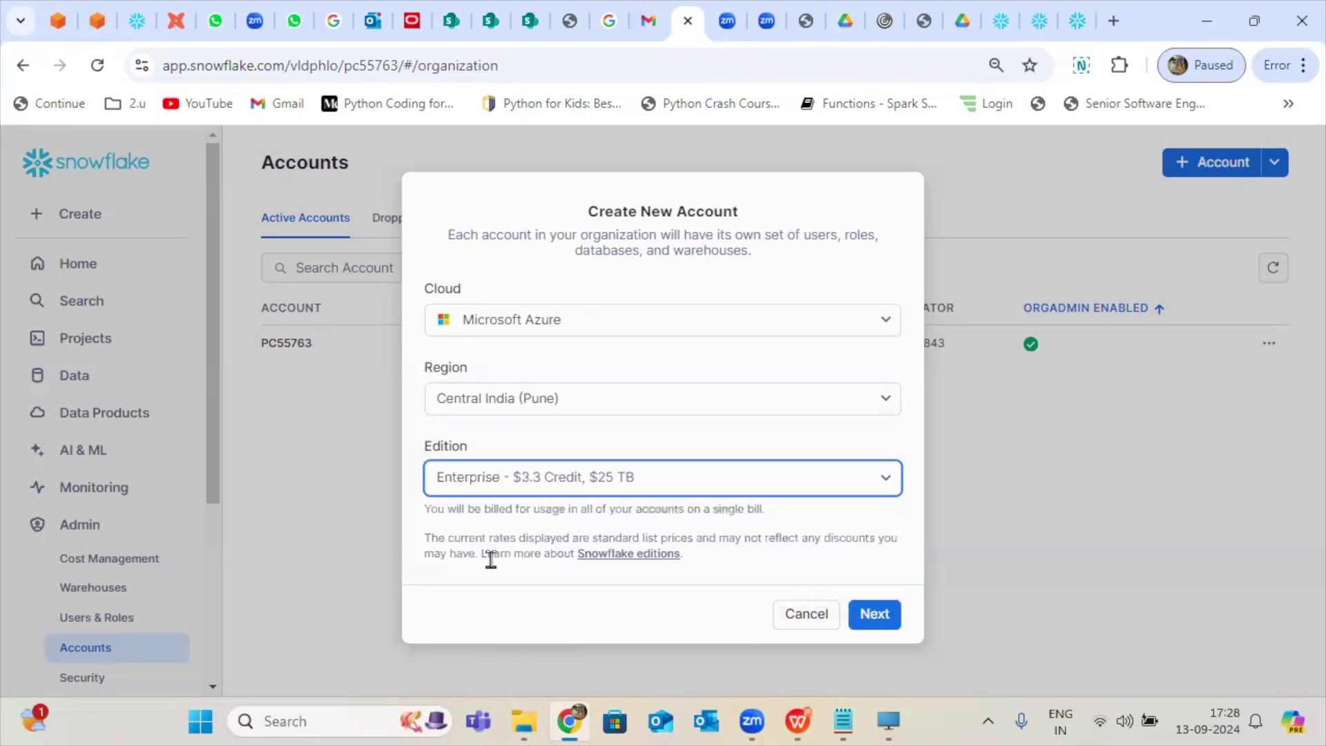
pyautogui.click(876, 614)
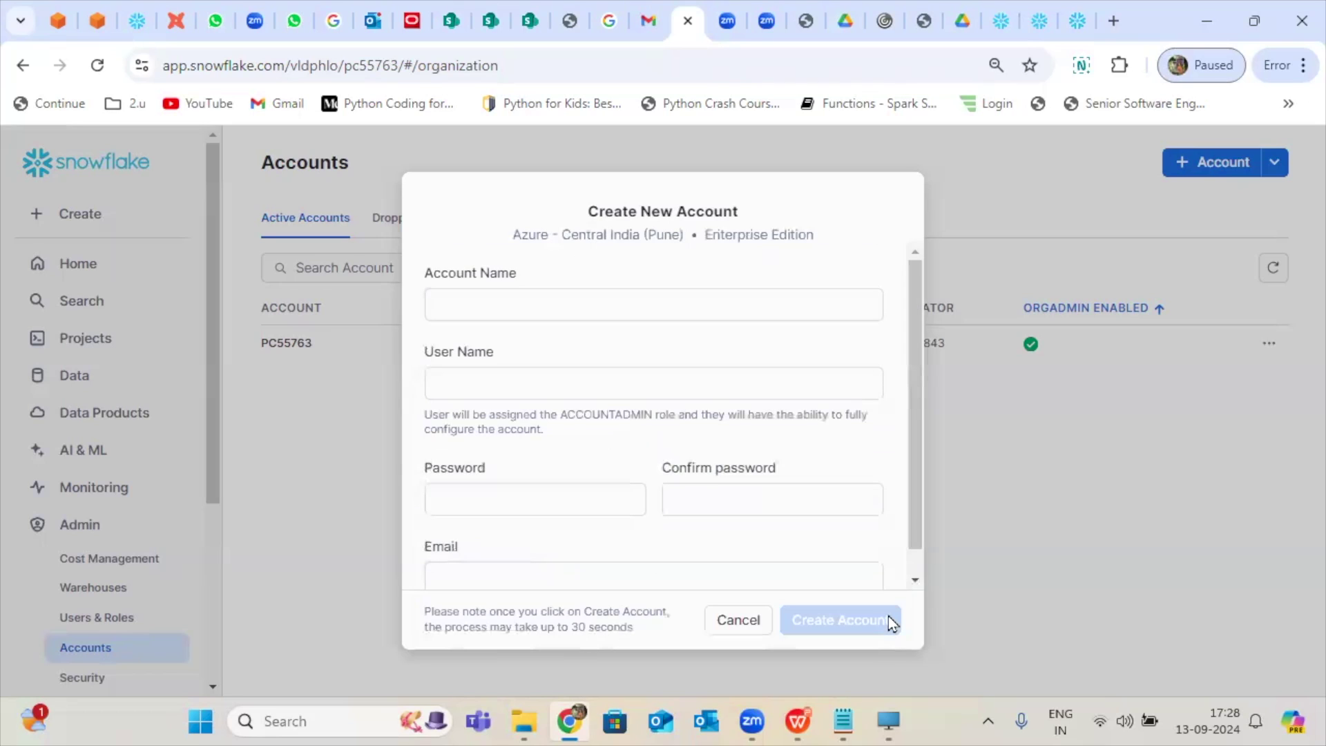
# Name the account 'tcs' and enter the admin user name.
pyautogui.click(591, 313)
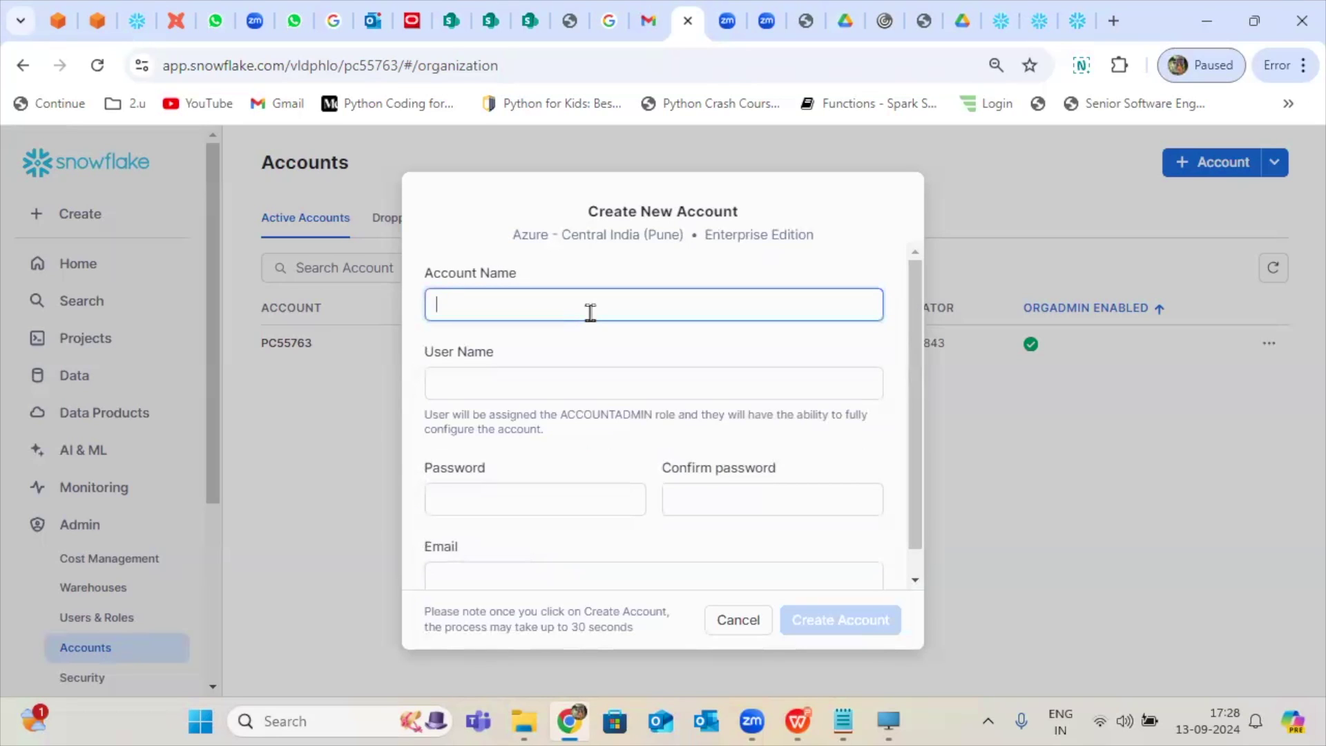
pyautogui.write('Kiran')
pyautogui.click(530, 384)
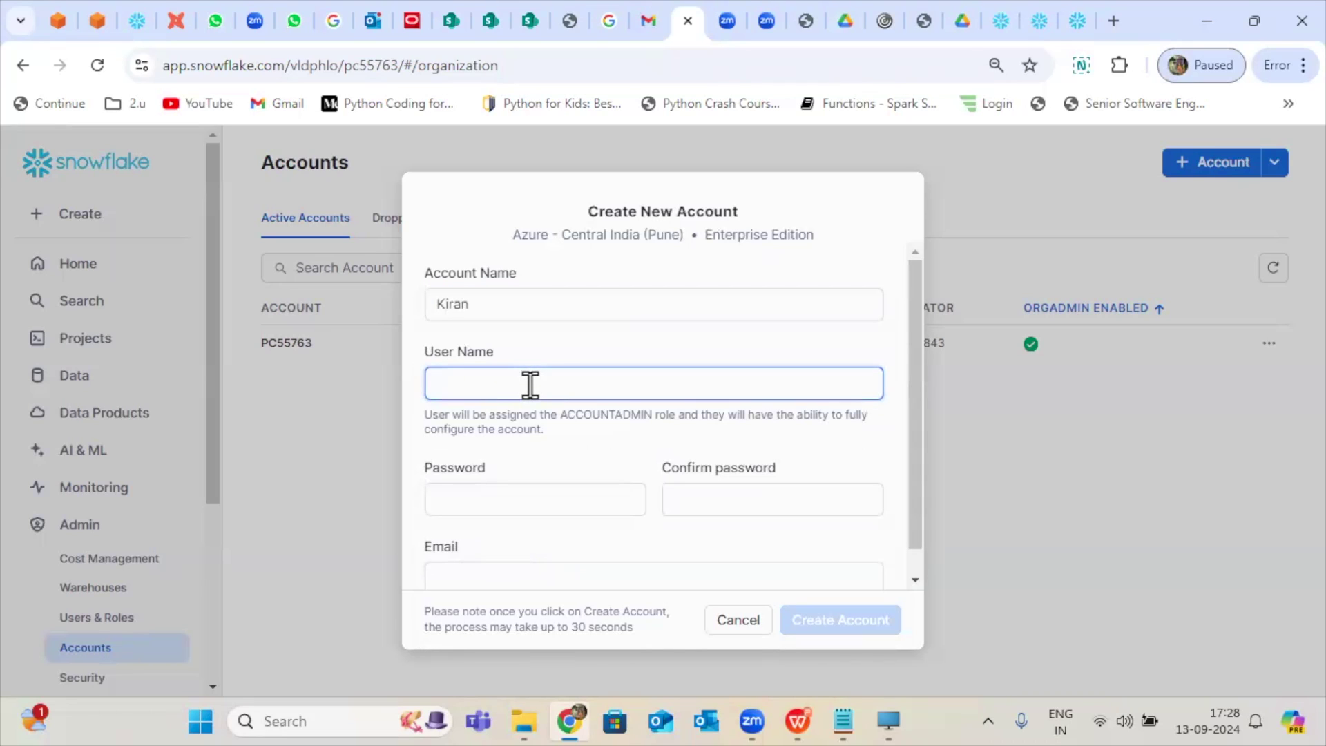
pyautogui.moveTo(541, 311); pyautogui.dragTo(388, 297)
pyautogui.press('BackSpace')
pyautogui.write('tcs')
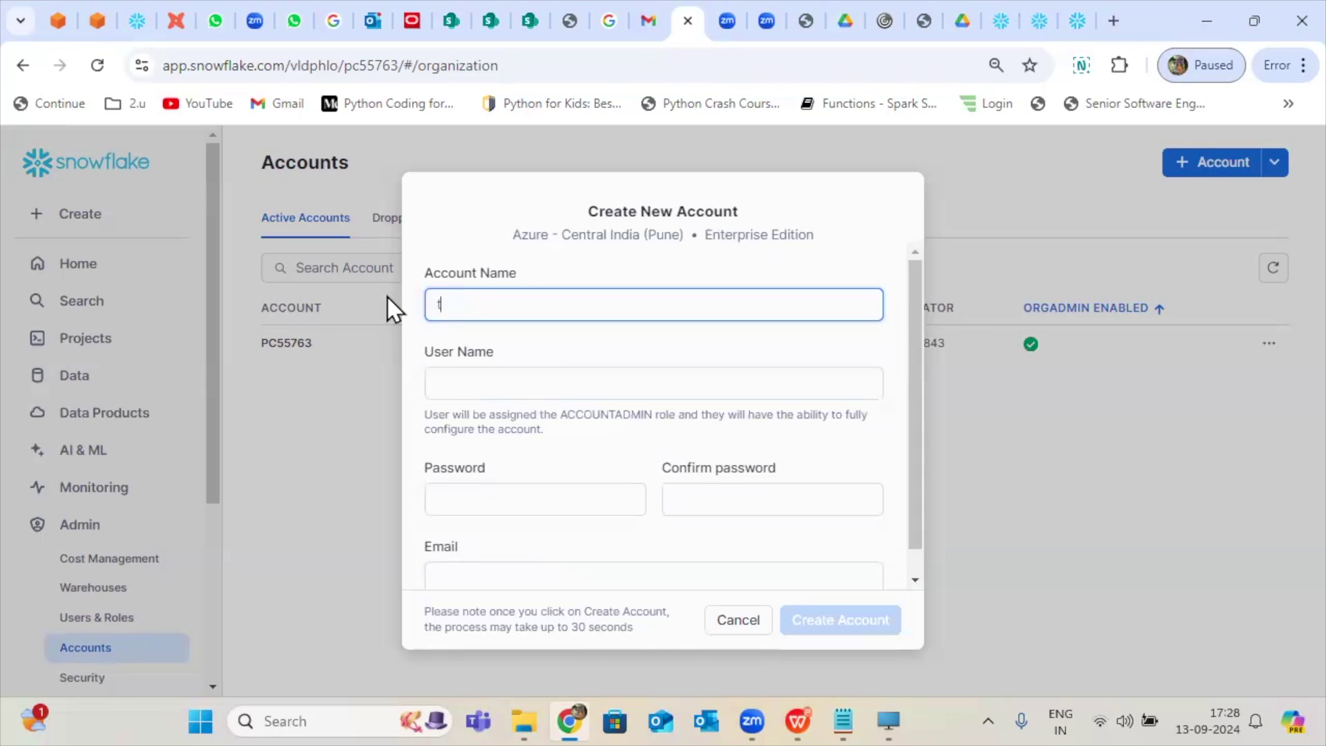
pyautogui.click(549, 385)
pyautogui.write('wuma')
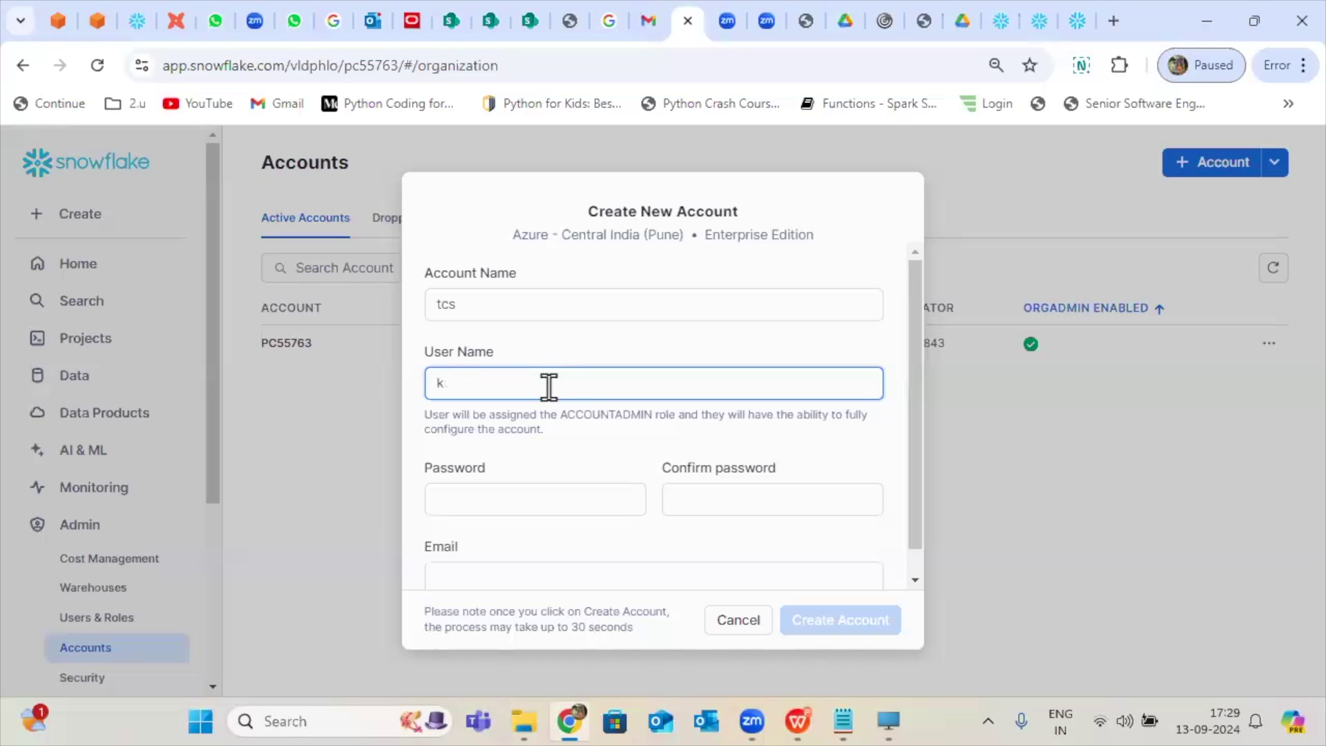
# Enter the admin password and its confirmation, fill in the contact e-mail, and create the account.
pyautogui.click(500, 500)
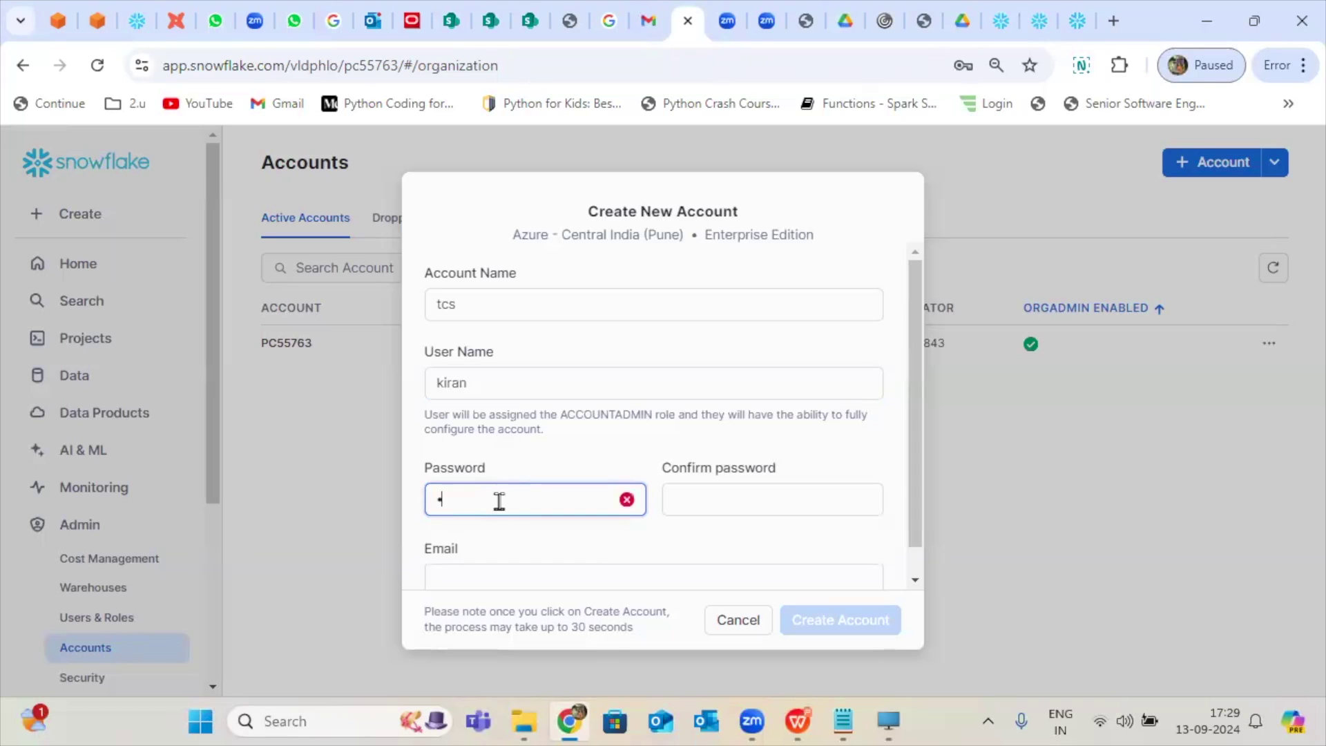
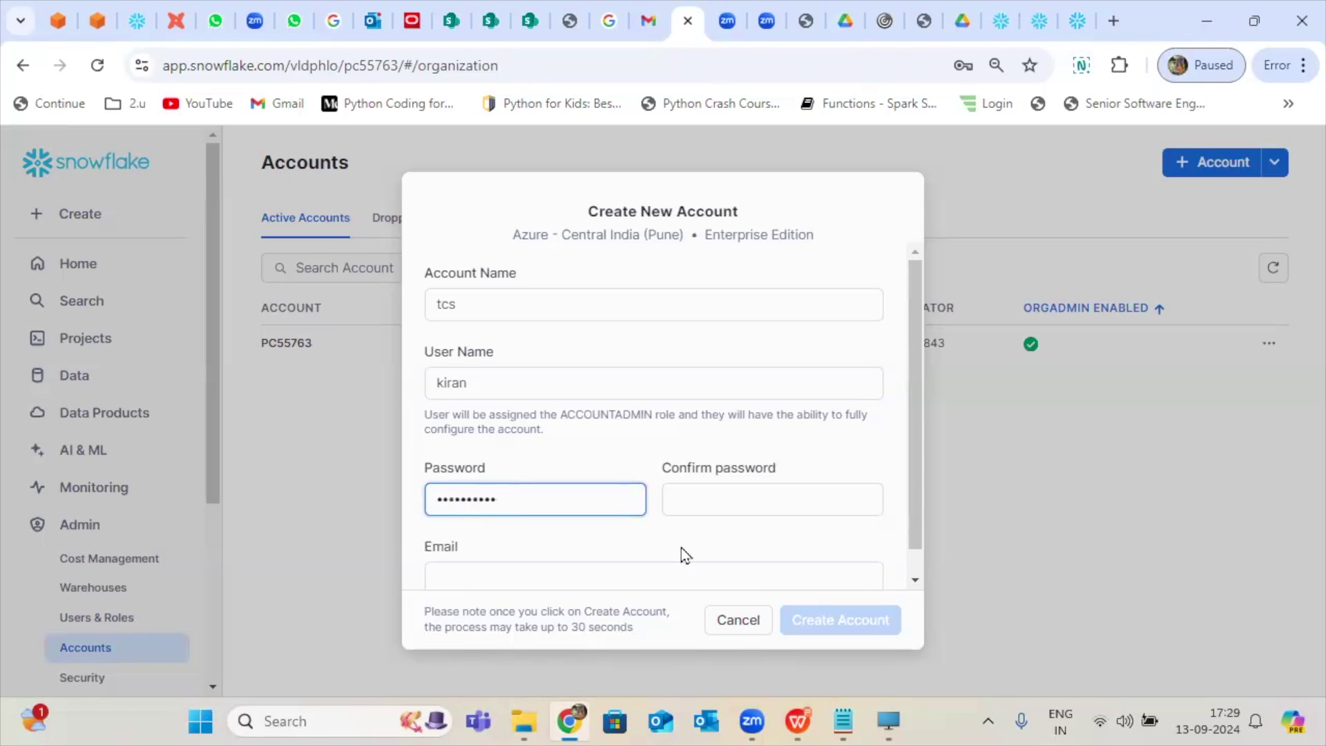
pyautogui.click(720, 504)
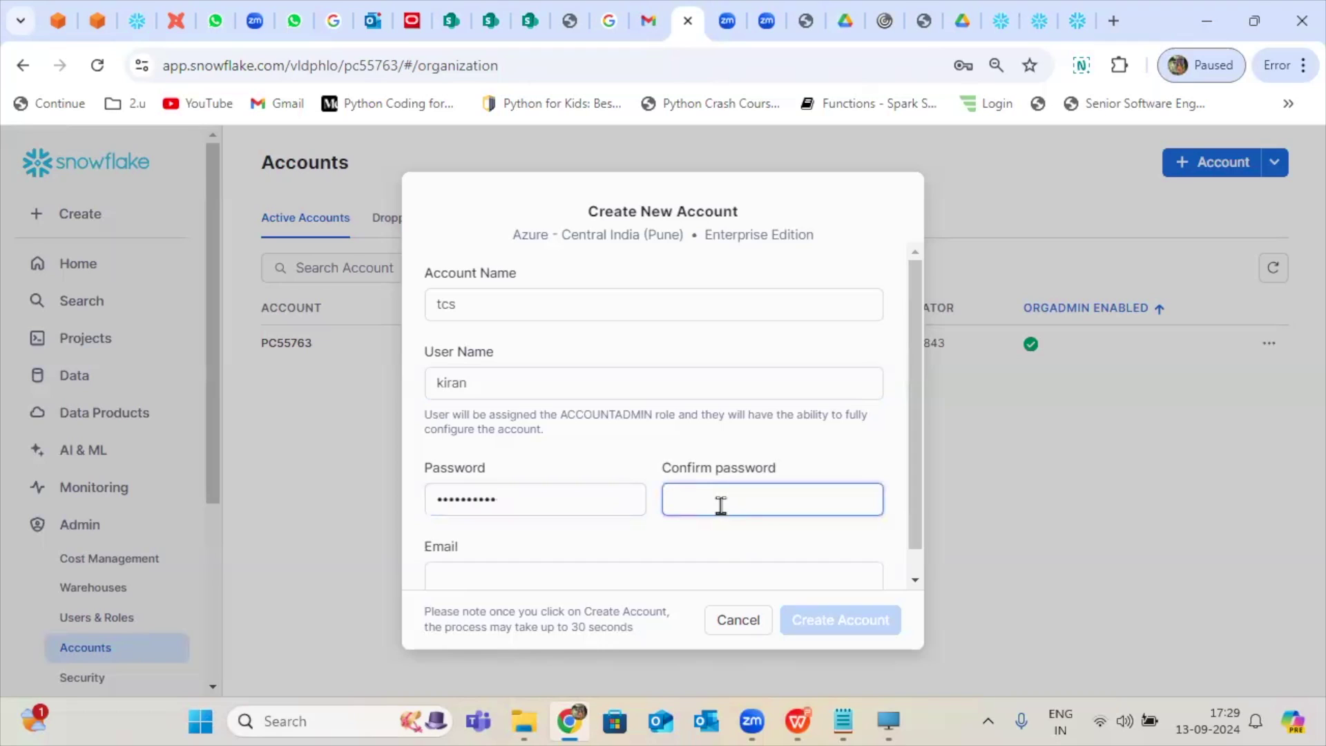
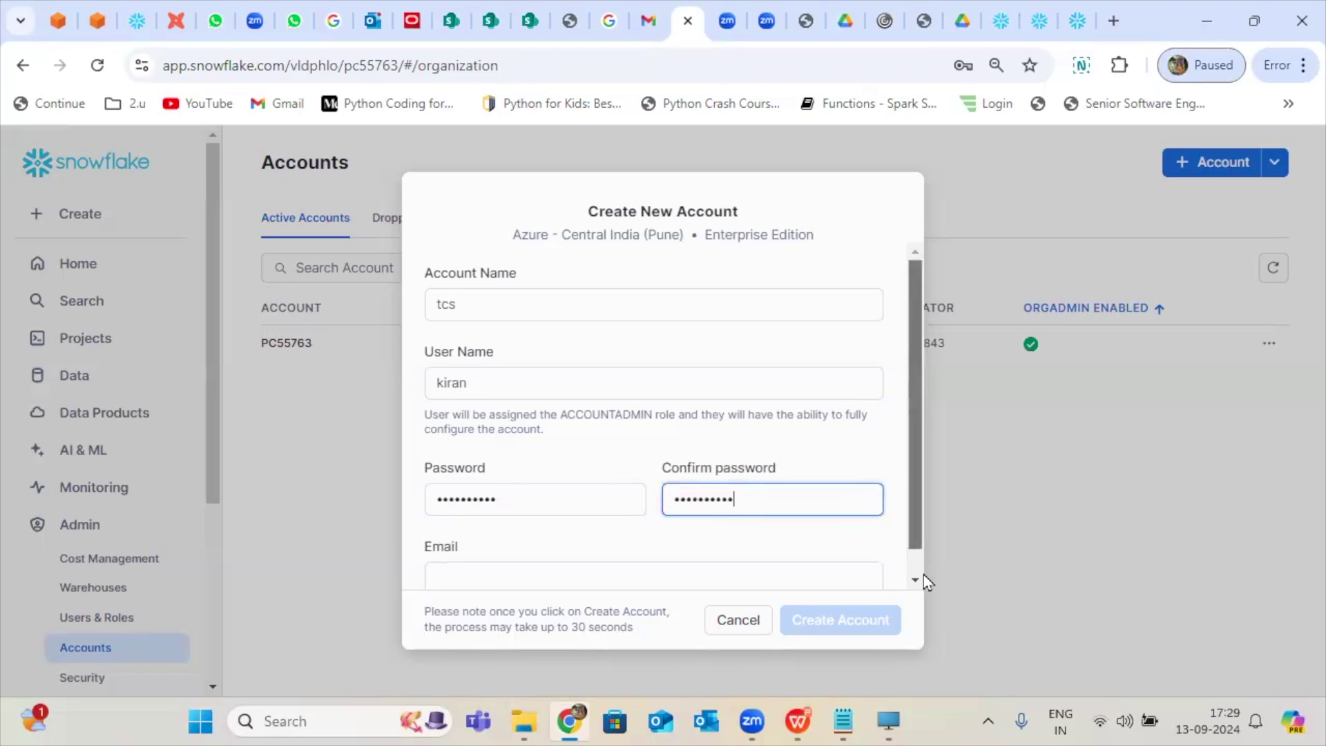
pyautogui.click(916, 578)
pyautogui.click(670, 545)
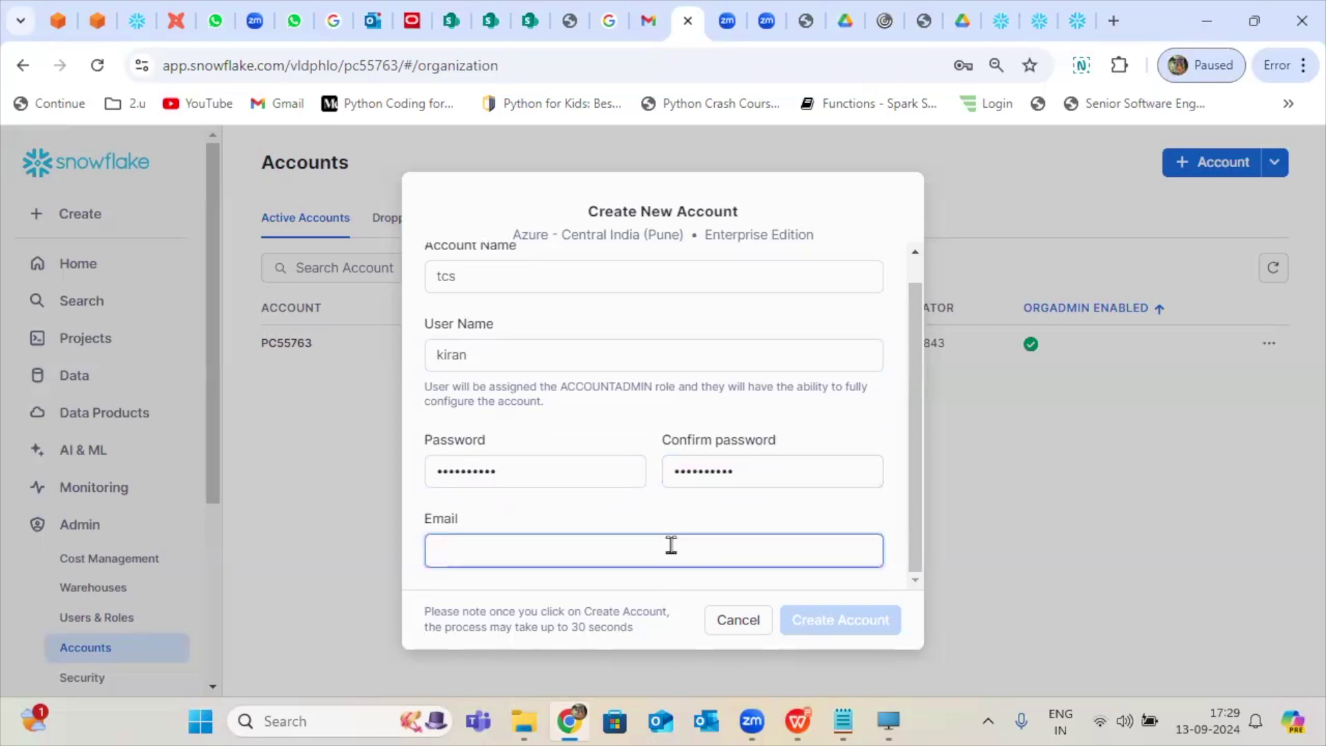
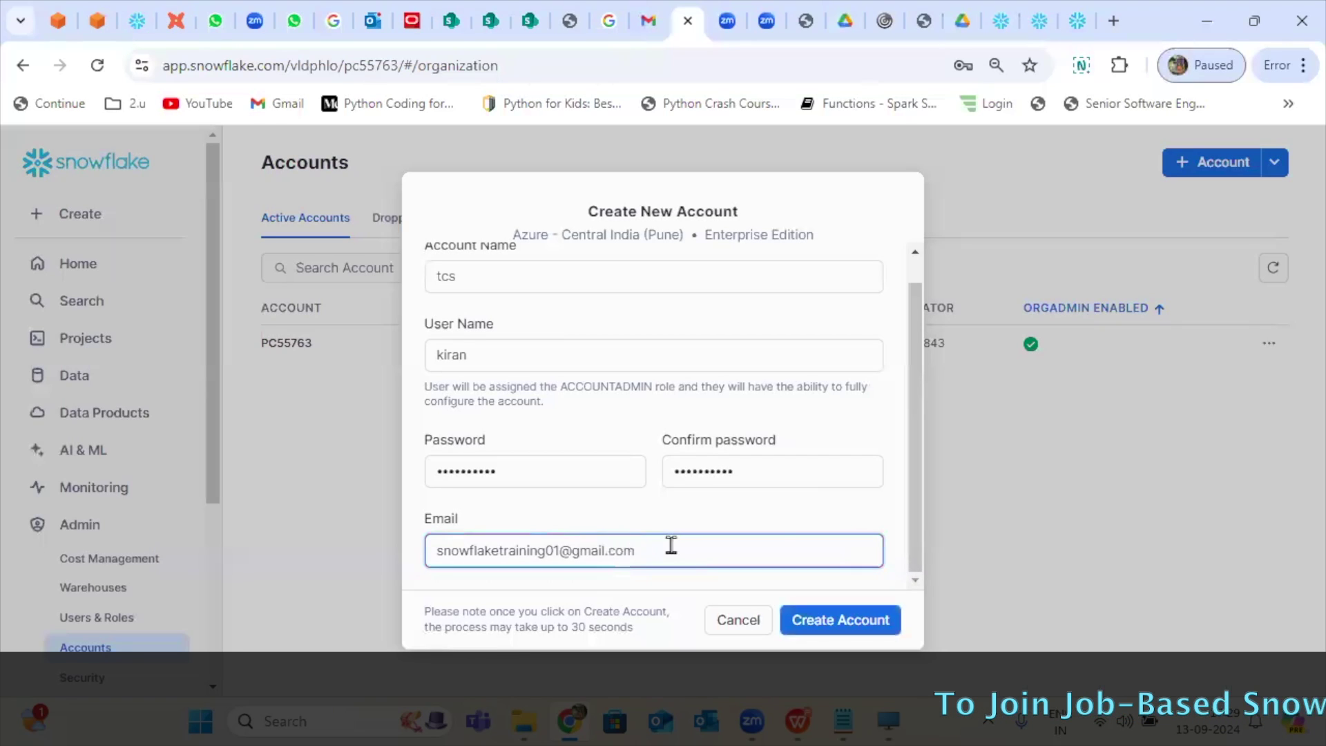
pyautogui.click(865, 623)
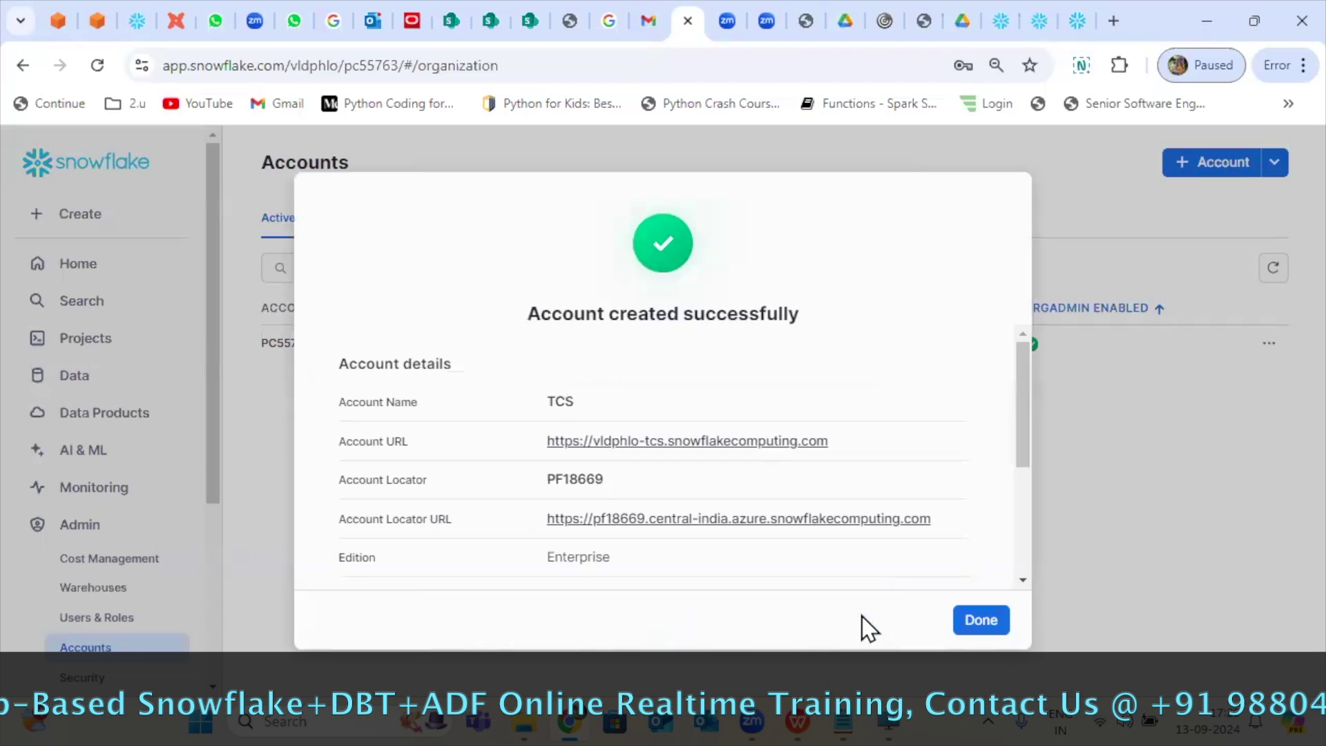
# Refresh the Accounts list, copy the TCS account URL, and open a new Incognito window.
pyautogui.click(972, 636)
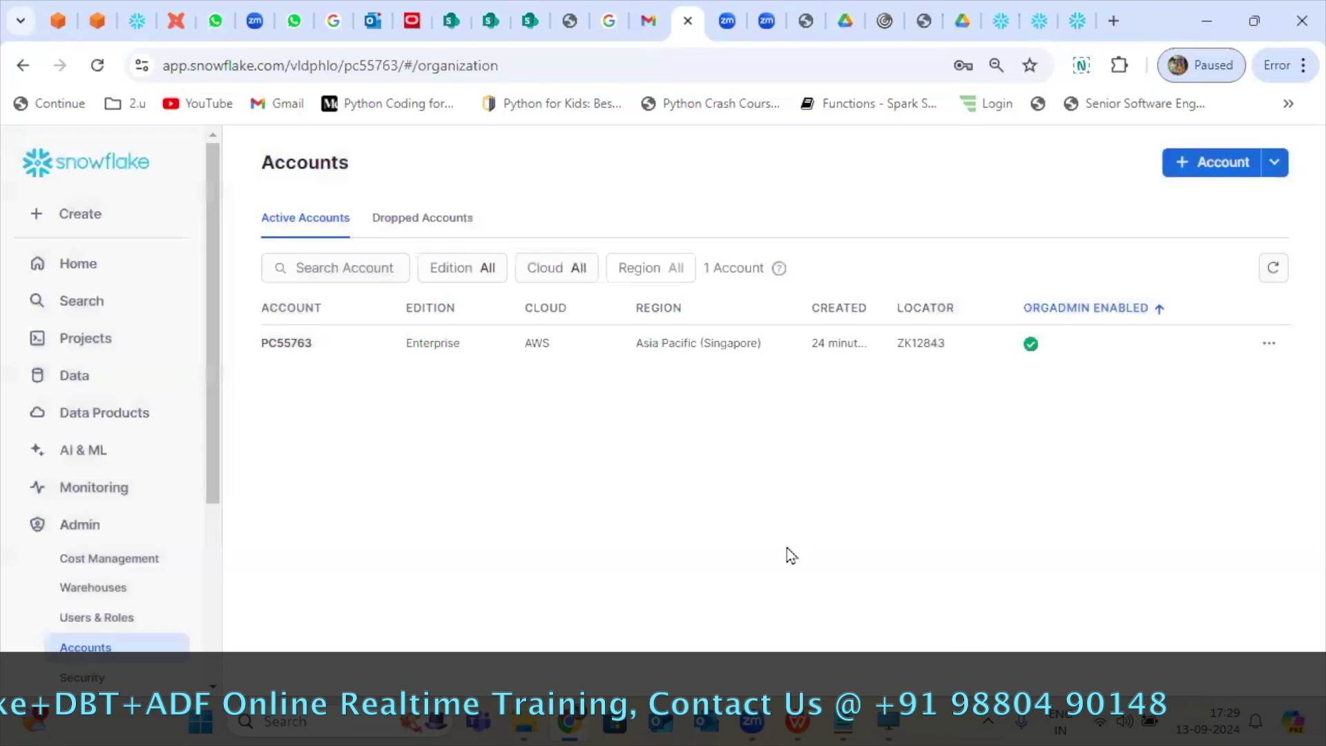
pyautogui.click(97, 65)
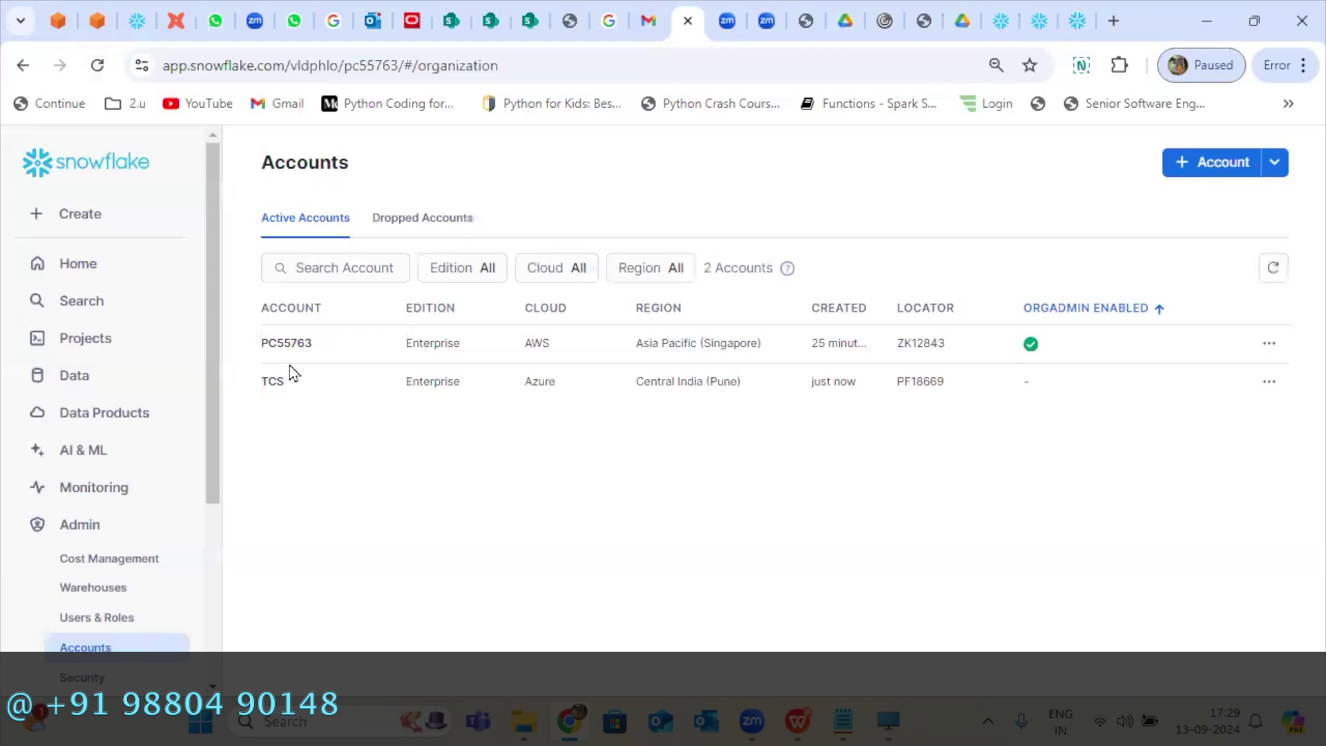
pyautogui.moveTo(292, 384)
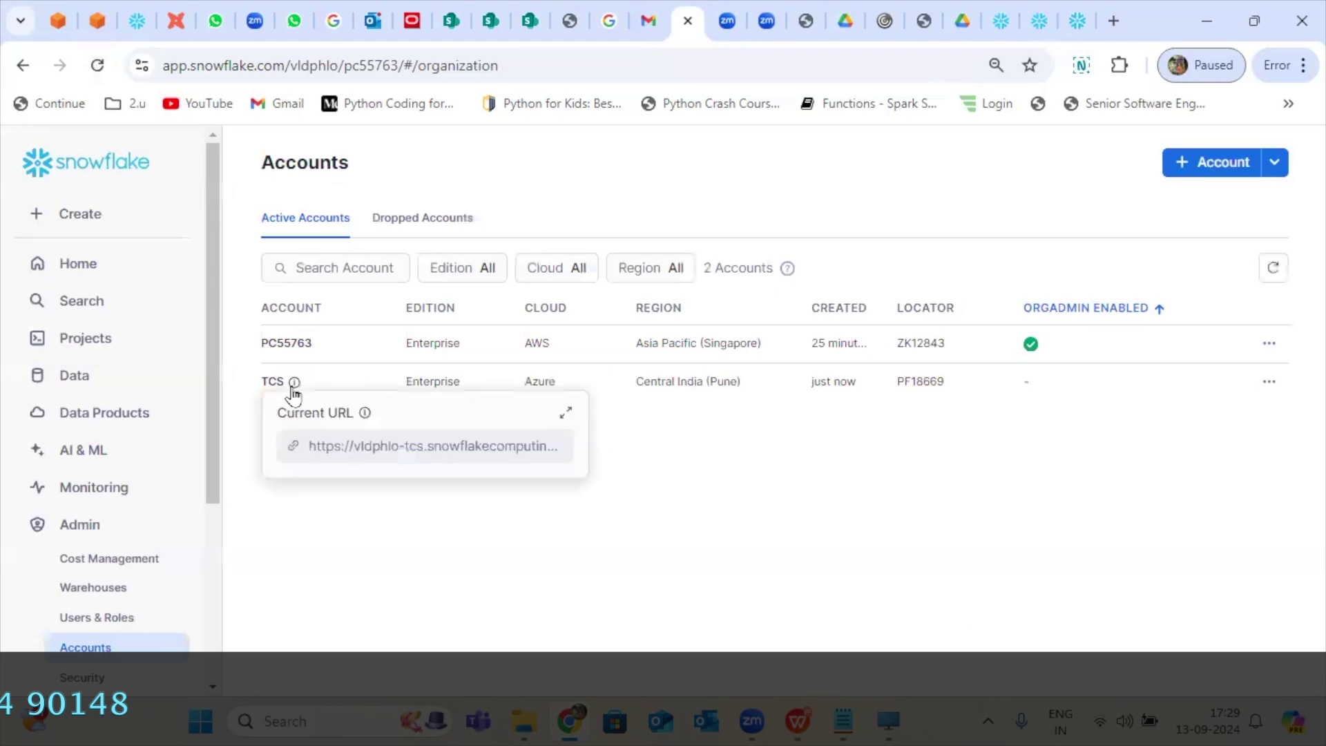
pyautogui.click(294, 447)
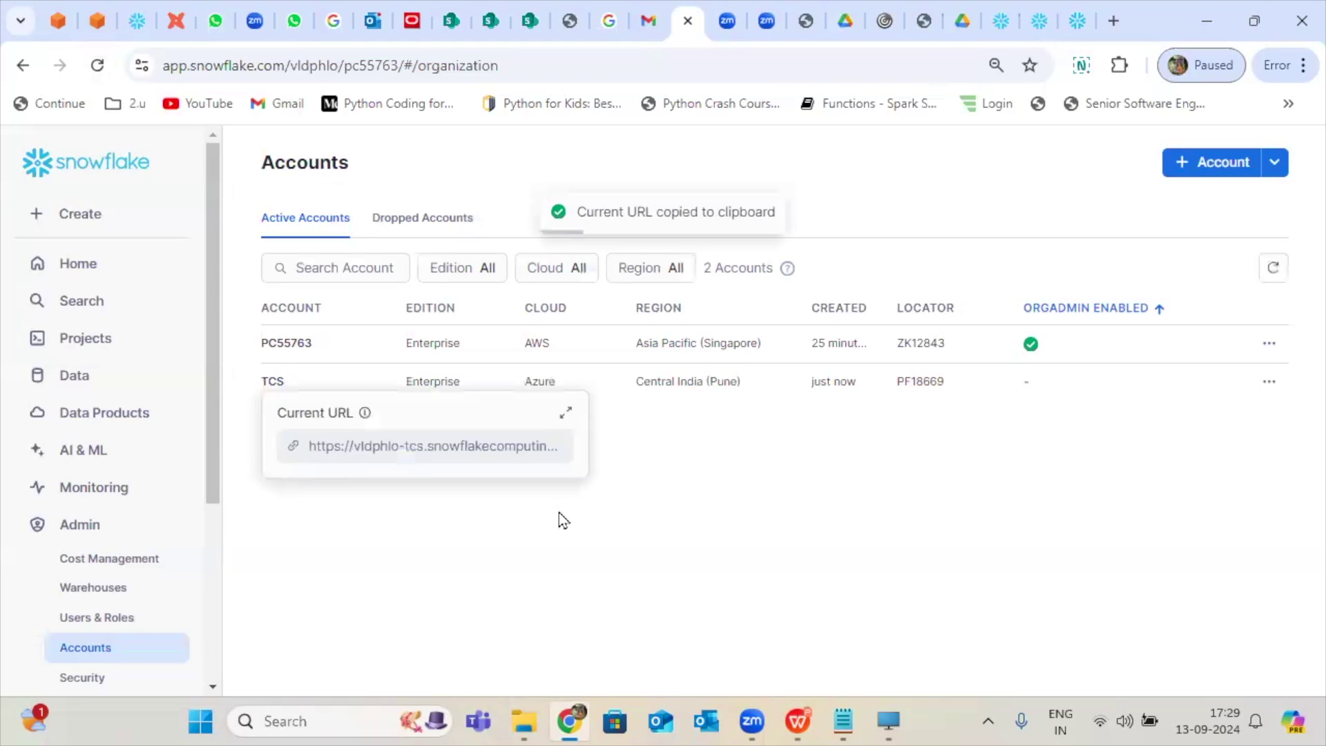
pyautogui.click(1279, 69)
pyautogui.click(978, 248)
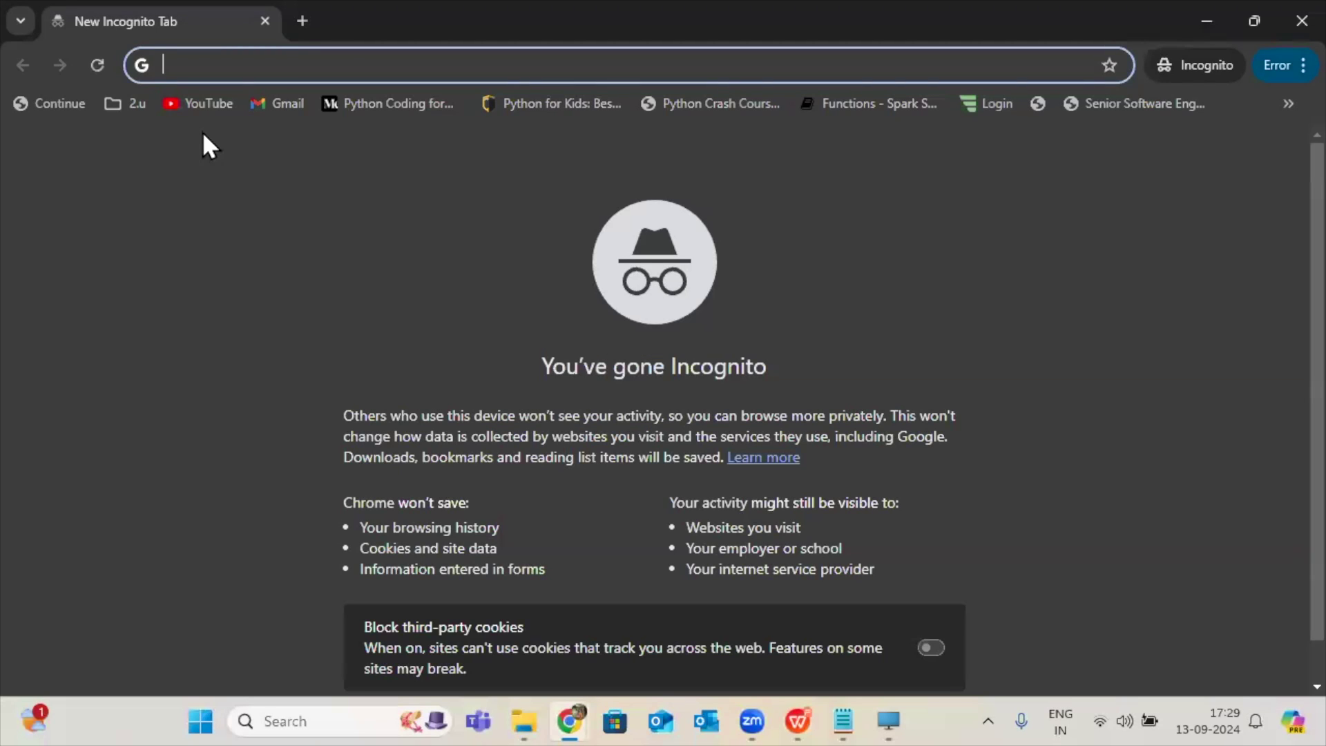
# Load the copied TCS URL in Incognito, retry after the 404 Not Found, then return to Accounts.
pyautogui.hotkey('ctrl', 'v')
pyautogui.press('Return')
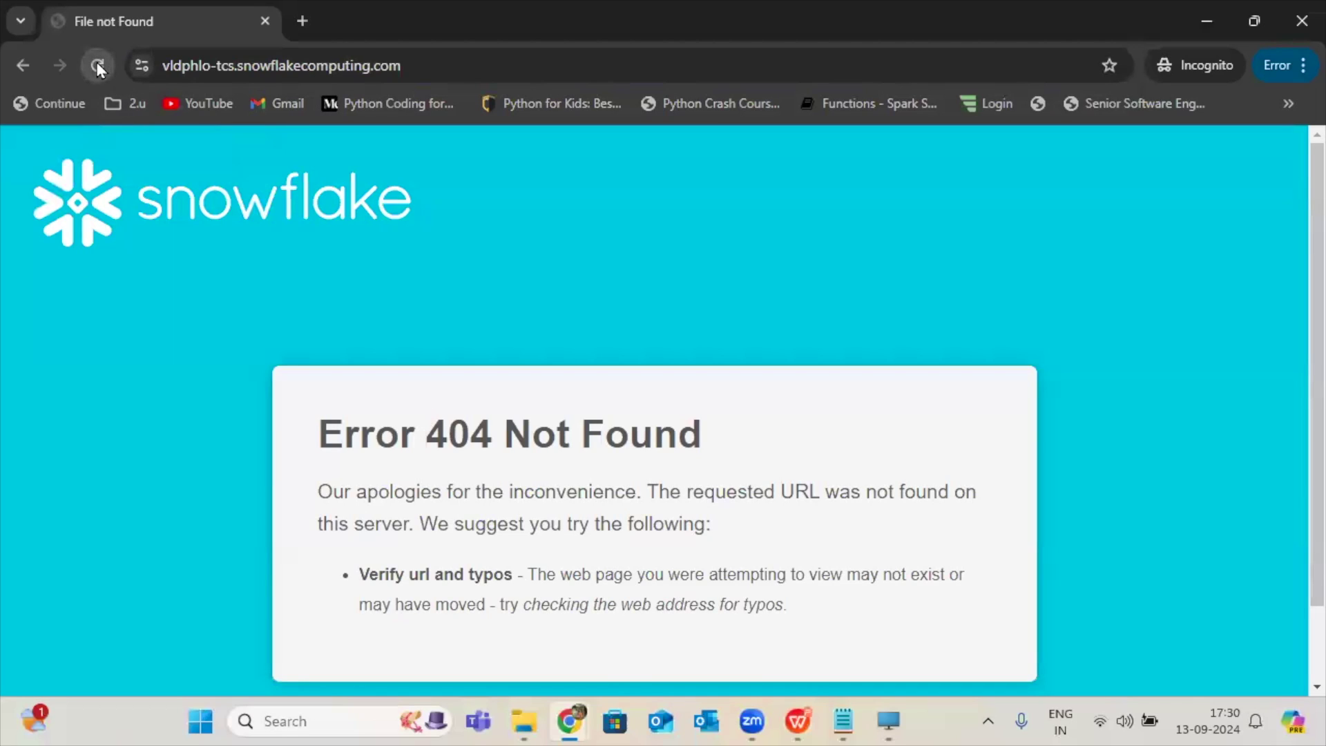
pyautogui.click(97, 65)
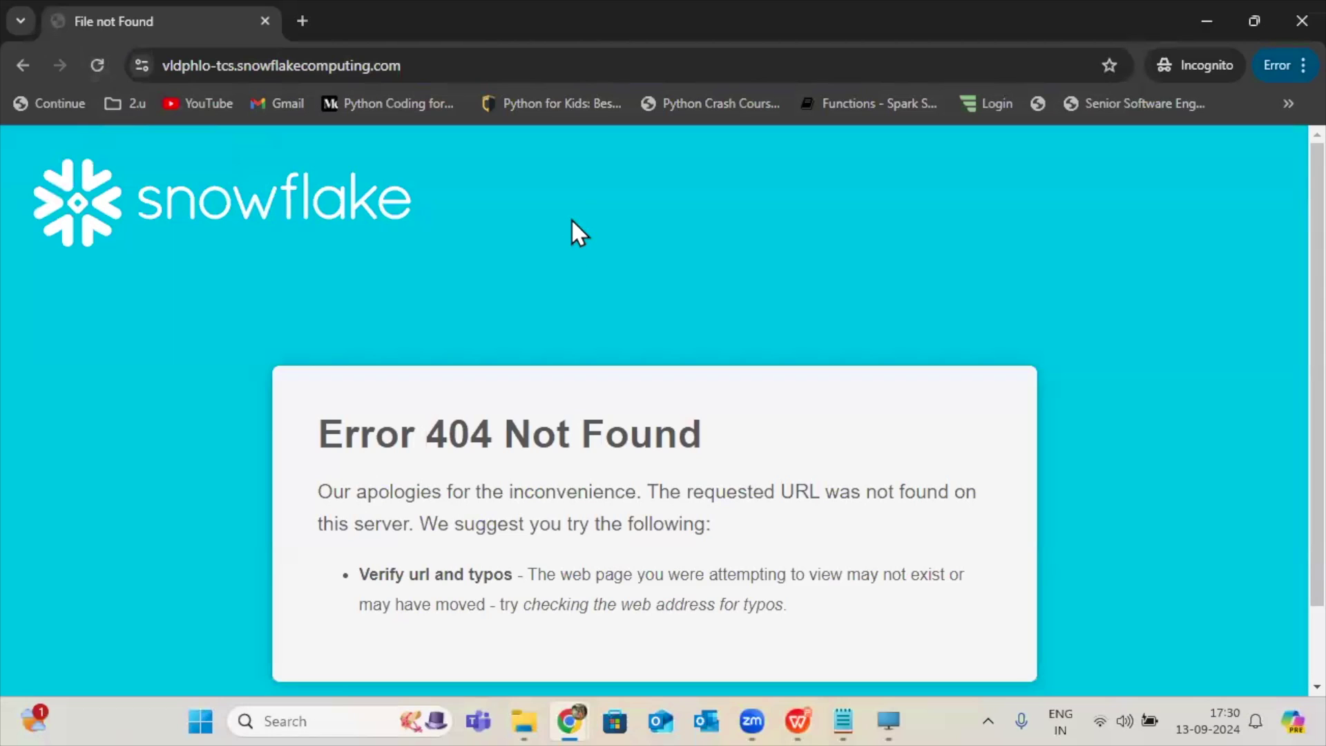
pyautogui.click(1202, 36)
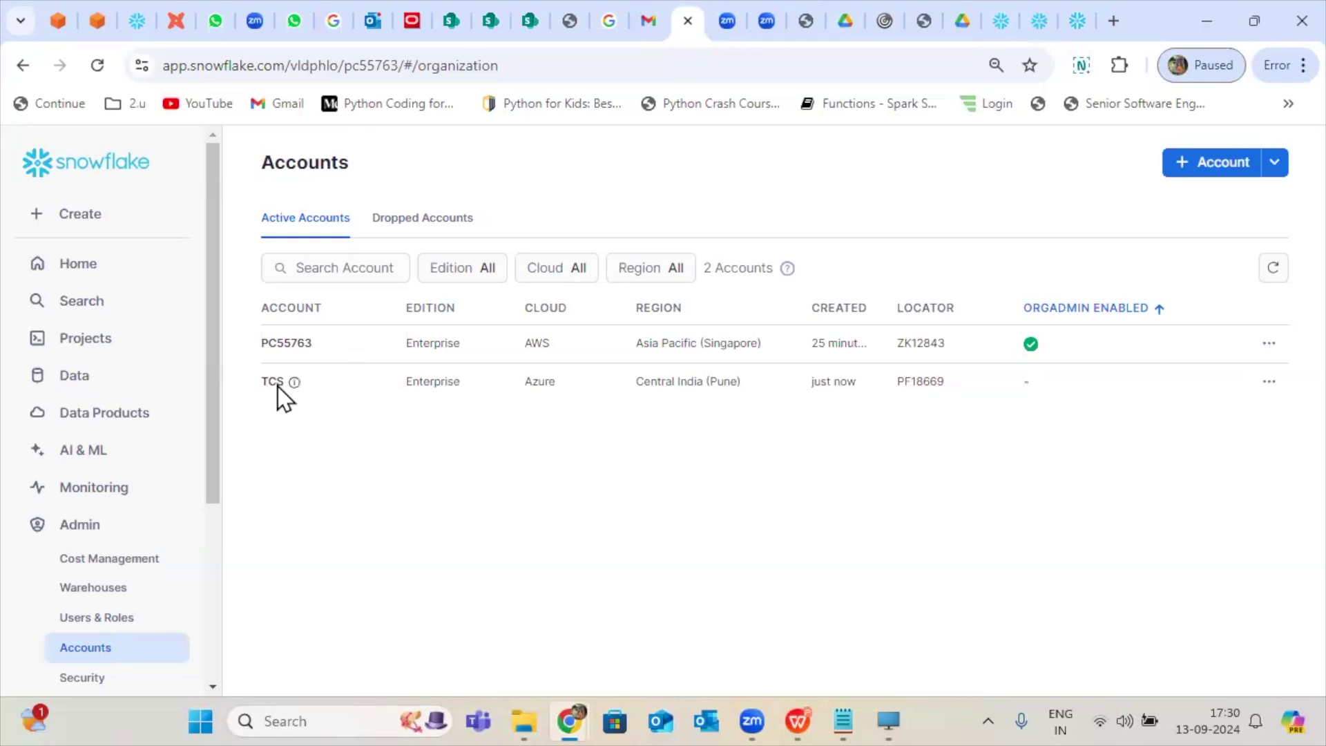
# Review the PC55763 and TCS rows in the Accounts table, then go to the Session-2 slides.
pyautogui.moveTo(296, 383)
pyautogui.moveTo(246, 400); pyautogui.dragTo(525, 415)
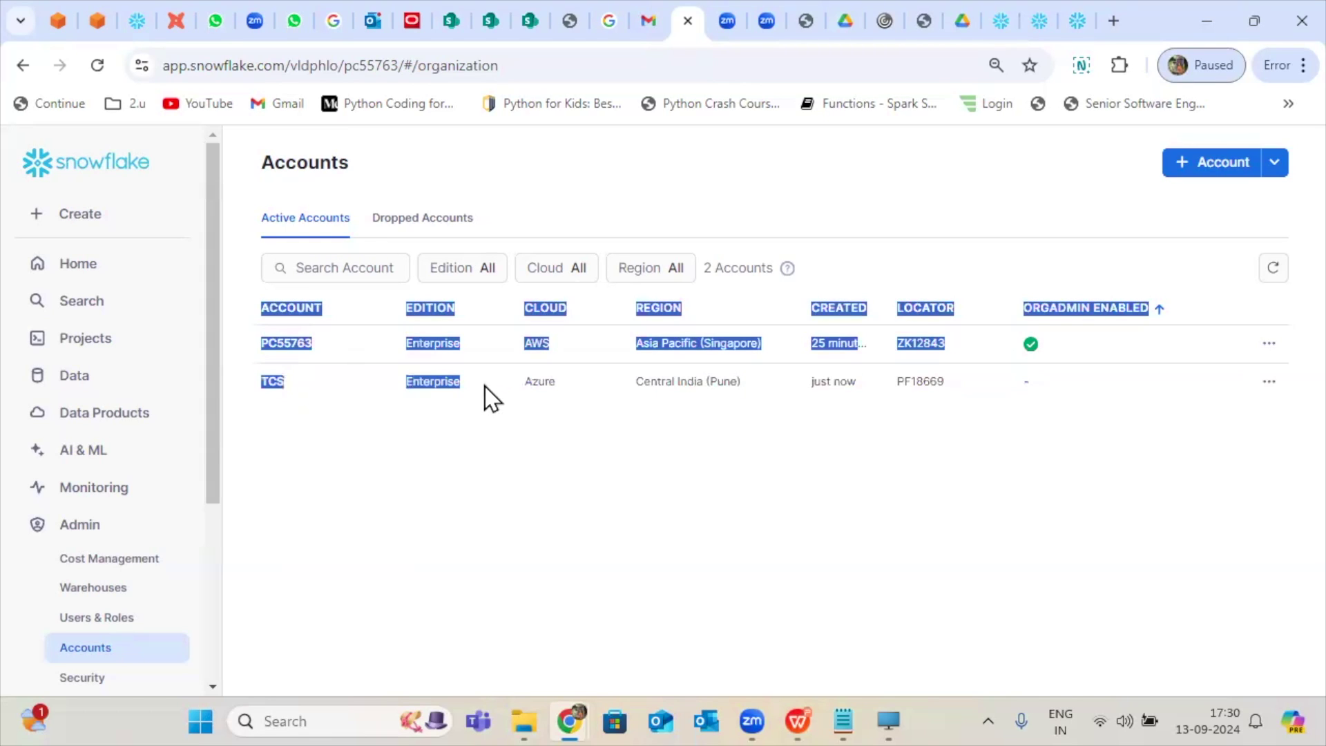
pyautogui.click(487, 390)
pyautogui.moveTo(254, 355); pyautogui.dragTo(445, 355)
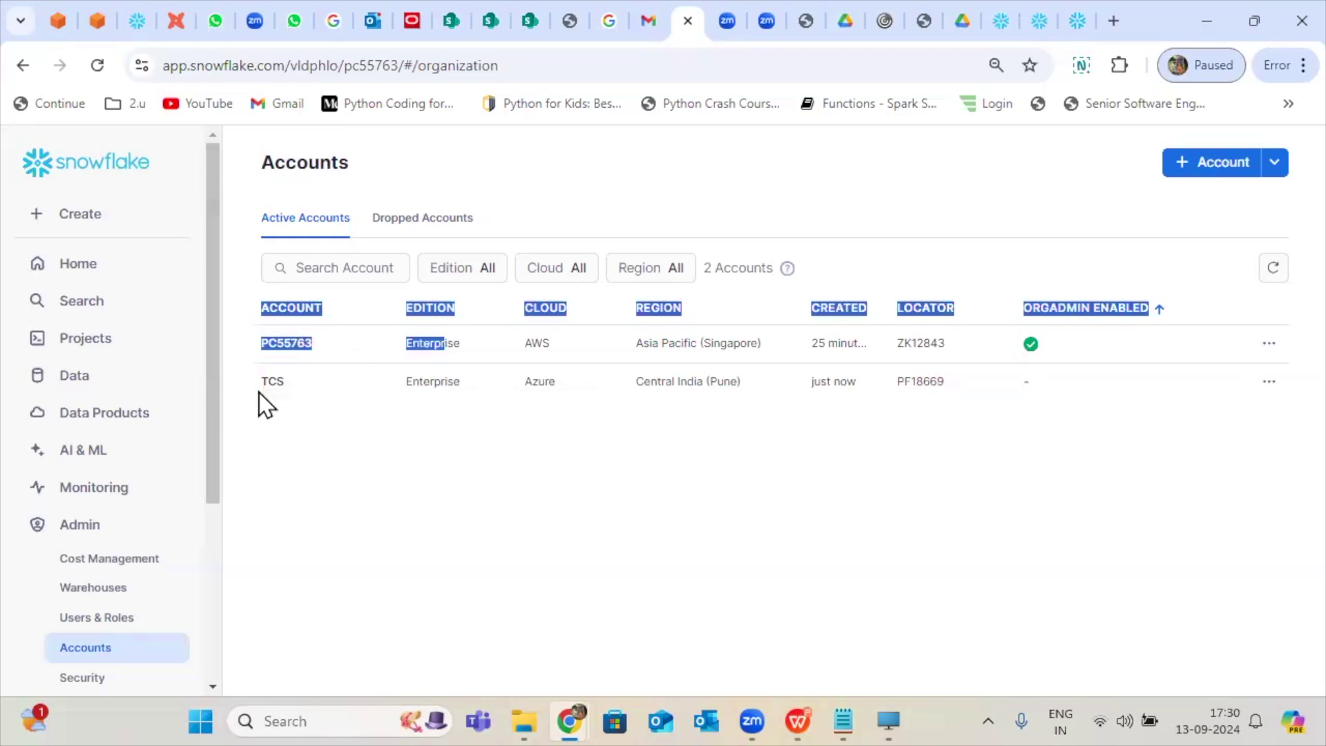
pyautogui.moveTo(266, 404); pyautogui.dragTo(399, 426)
pyautogui.click(399, 426)
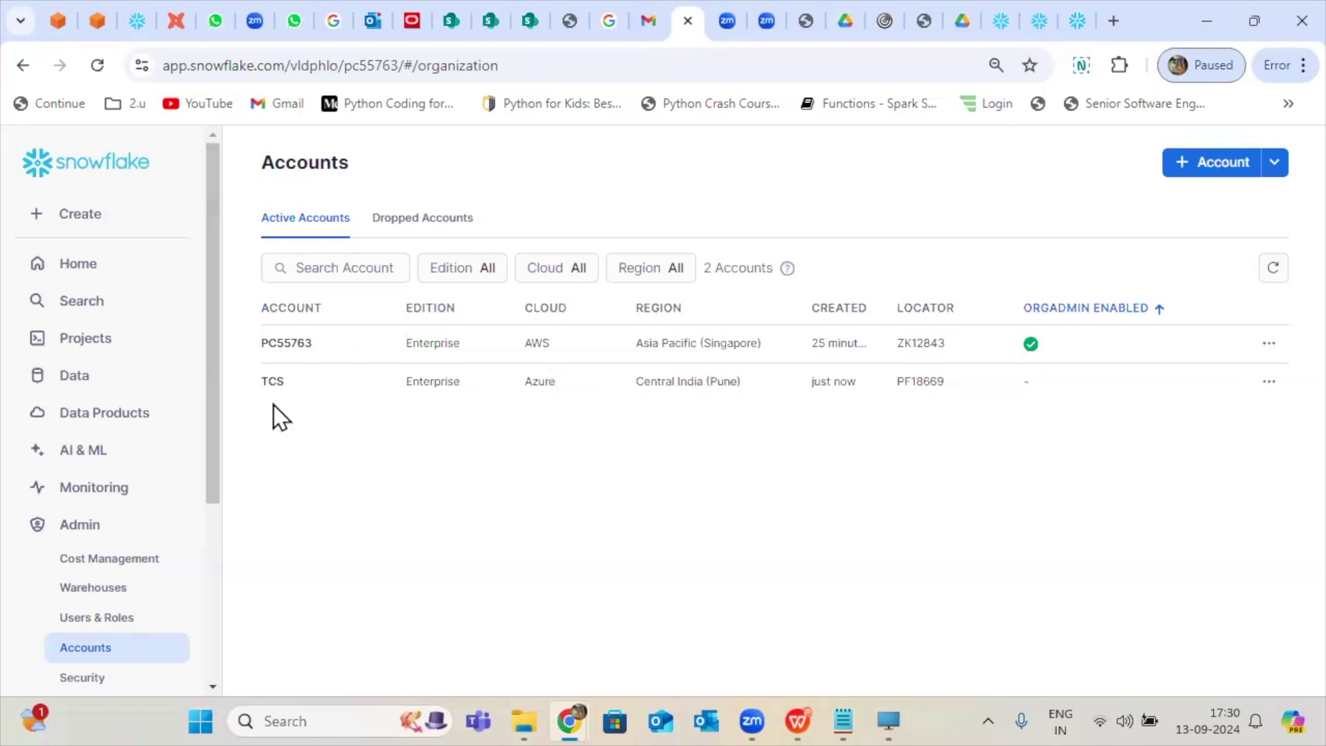
pyautogui.moveTo(237, 364); pyautogui.dragTo(477, 373)
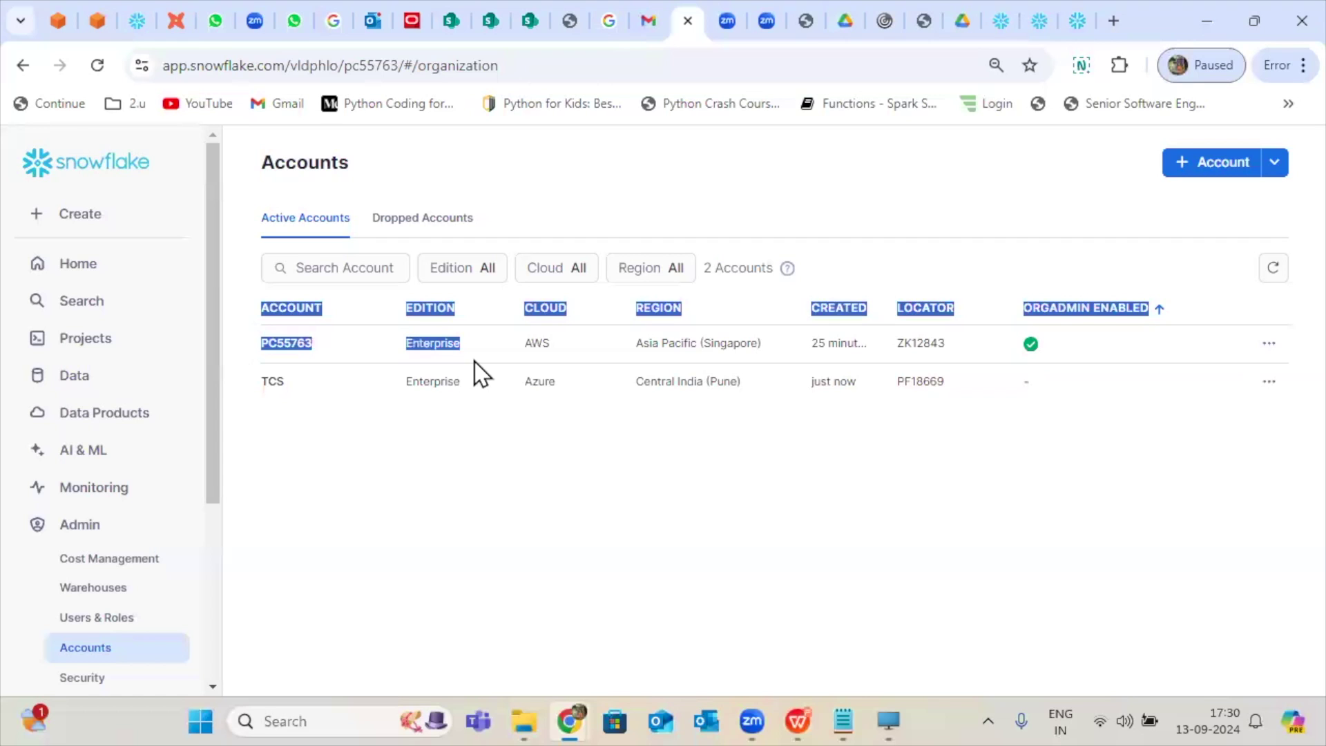
pyautogui.click(475, 362)
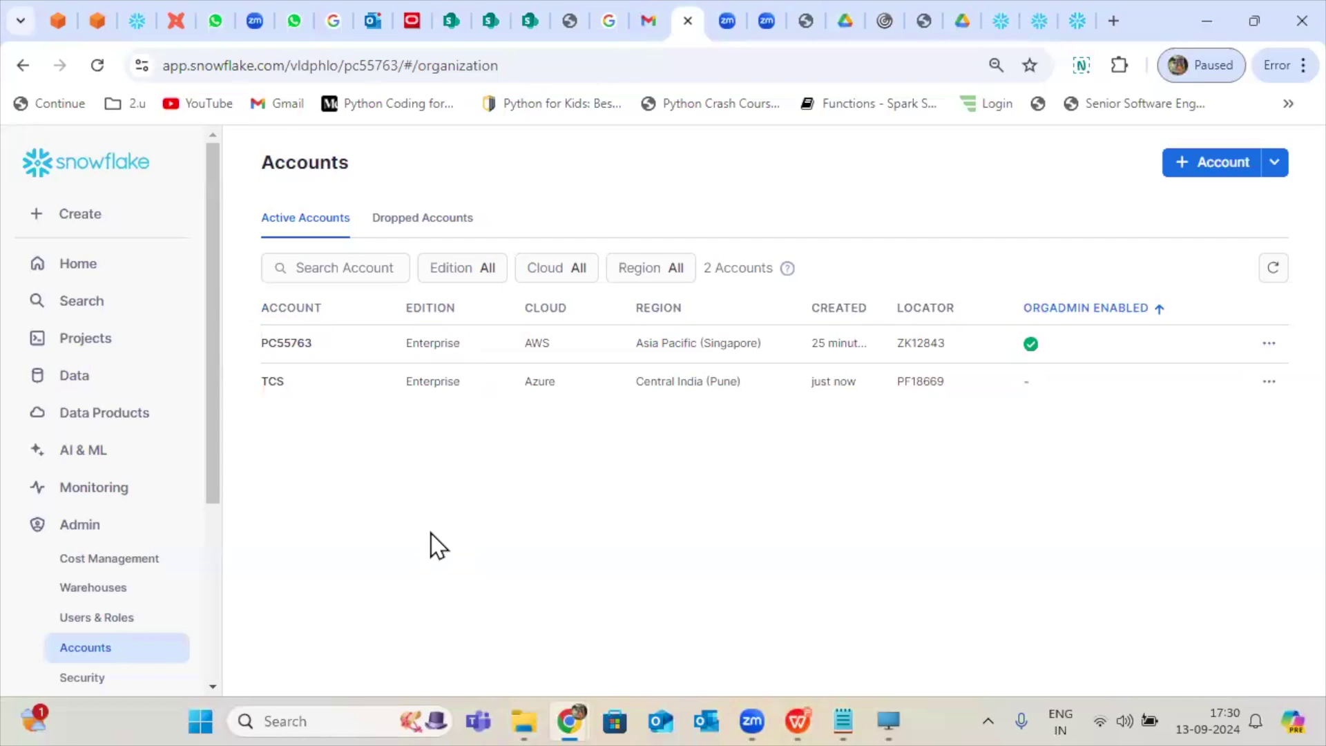
pyautogui.click(794, 714)
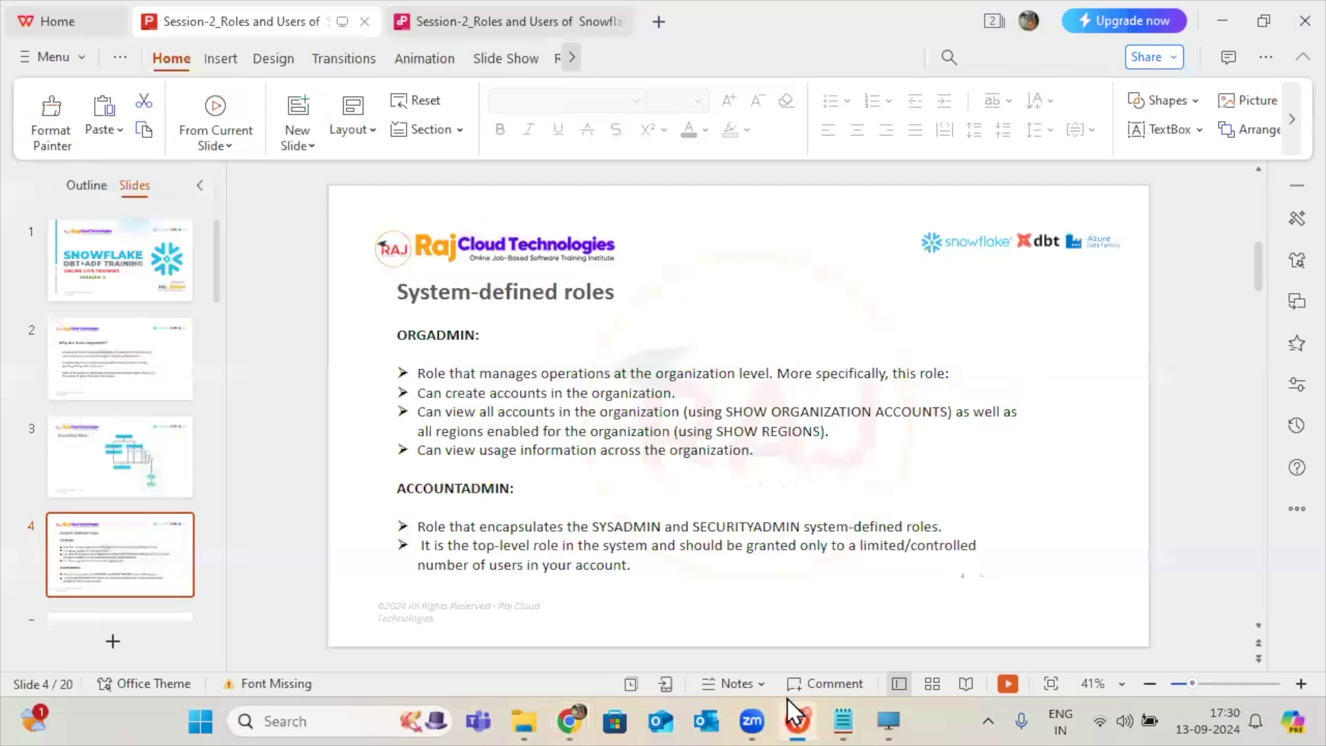
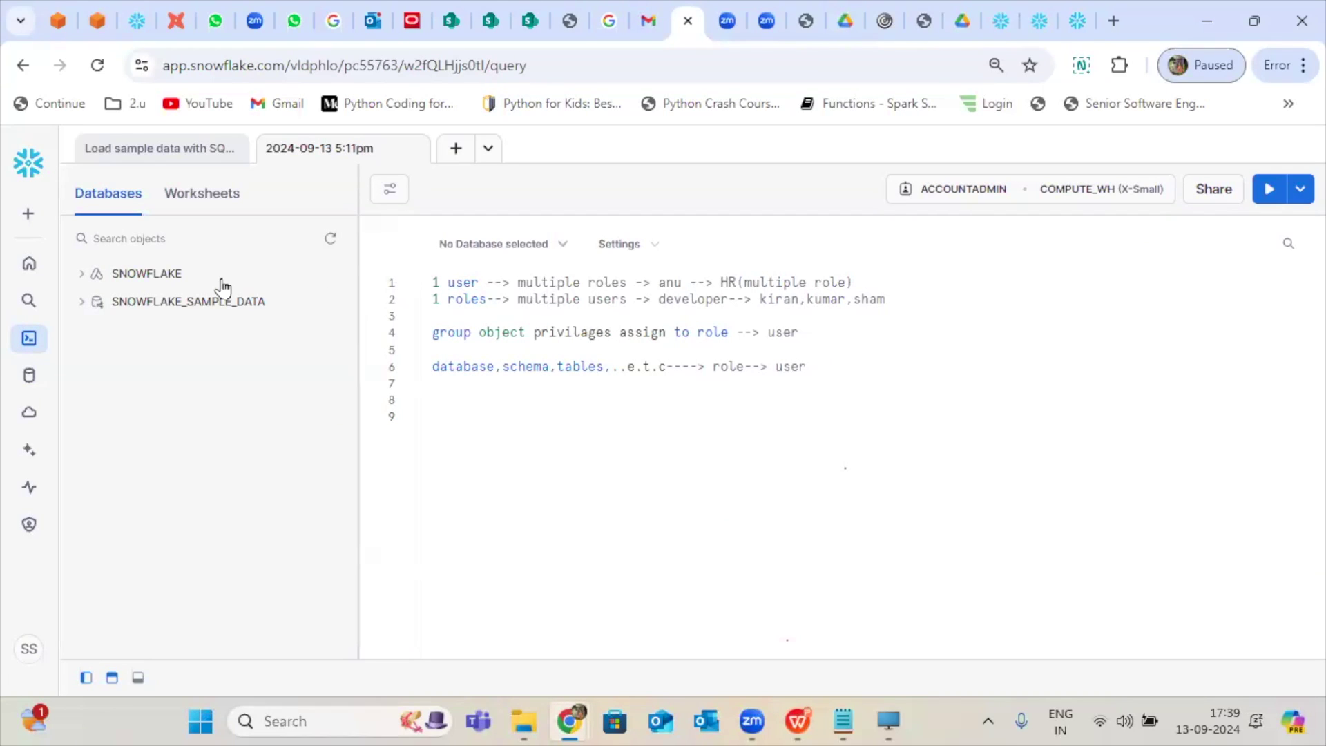
# Run the worksheet as USERADMIN and write 'create database sales;' on line 9.
pyautogui.click(938, 187)
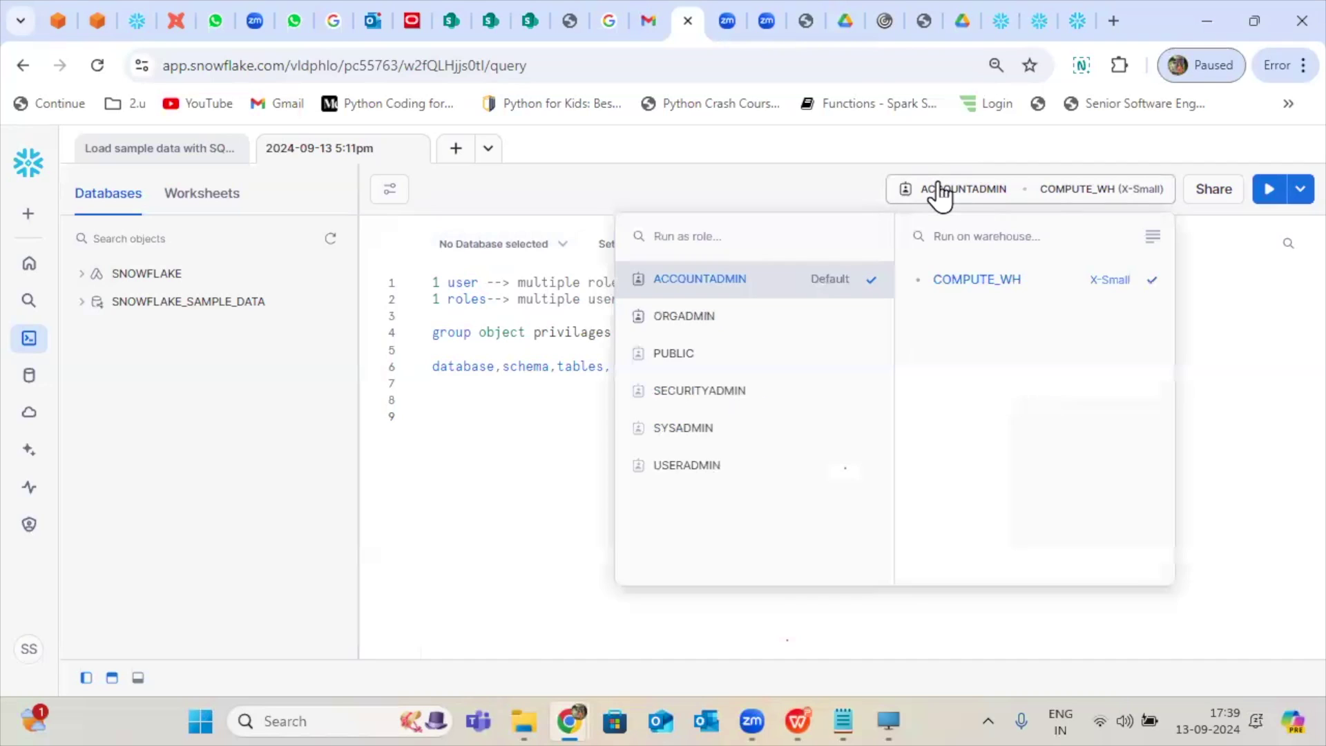
pyautogui.click(707, 475)
pyautogui.click(452, 435)
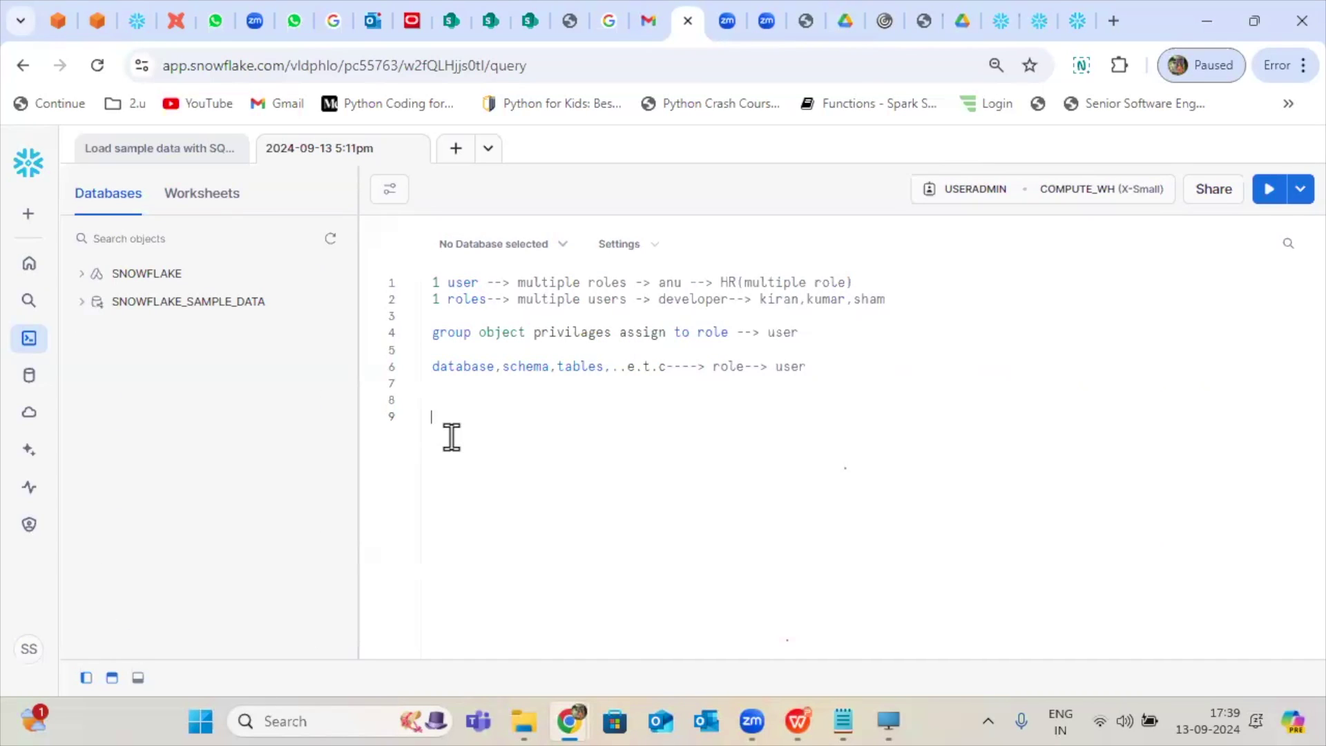
pyautogui.write('da')
pyautogui.press('BackSpace')
pyautogui.press('BackSpace')
pyautogui.write('cre')
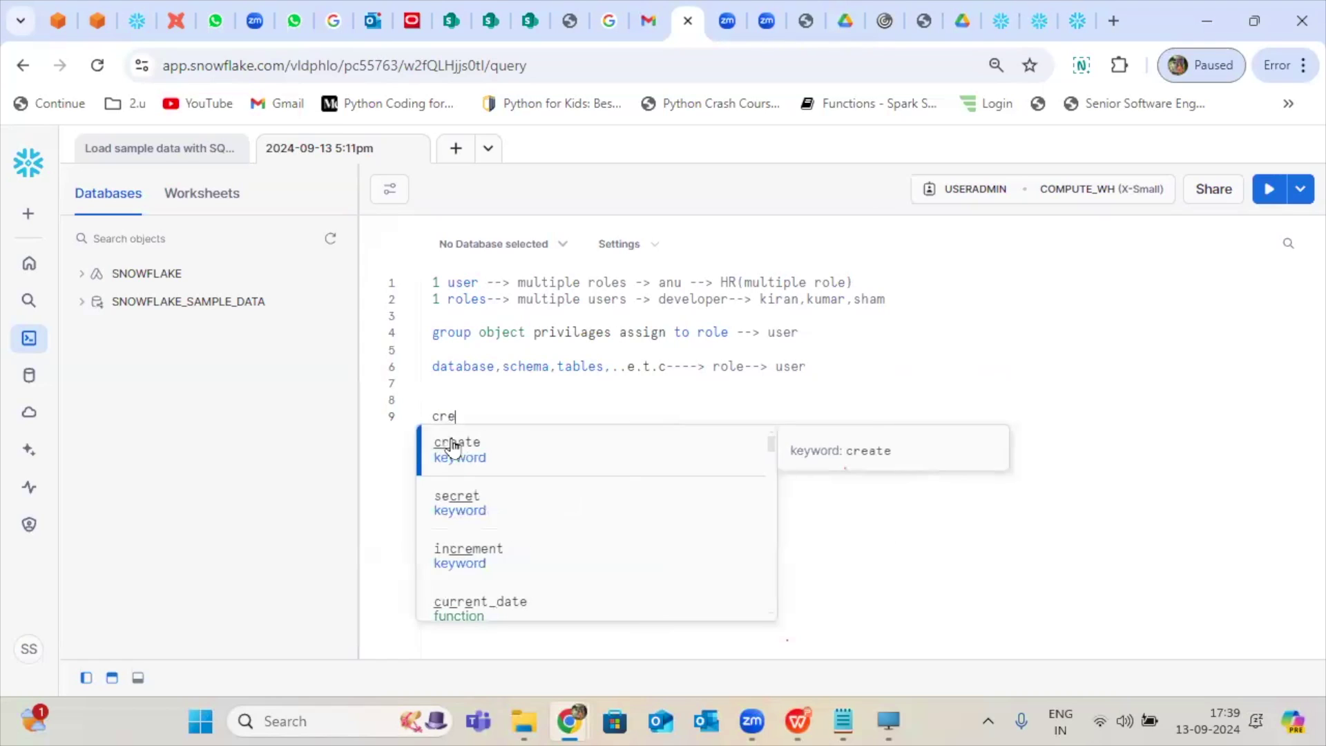
pyautogui.write('ate databaser')
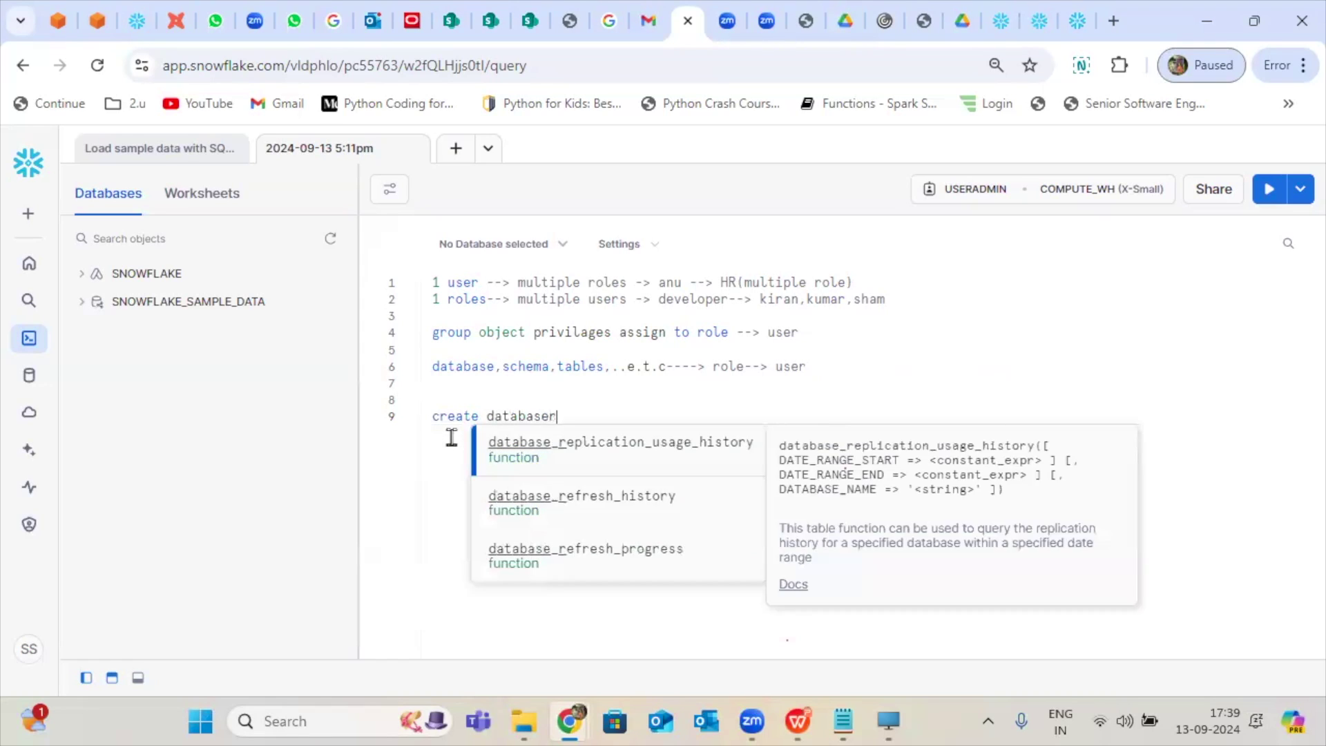
pyautogui.press('BackSpace')
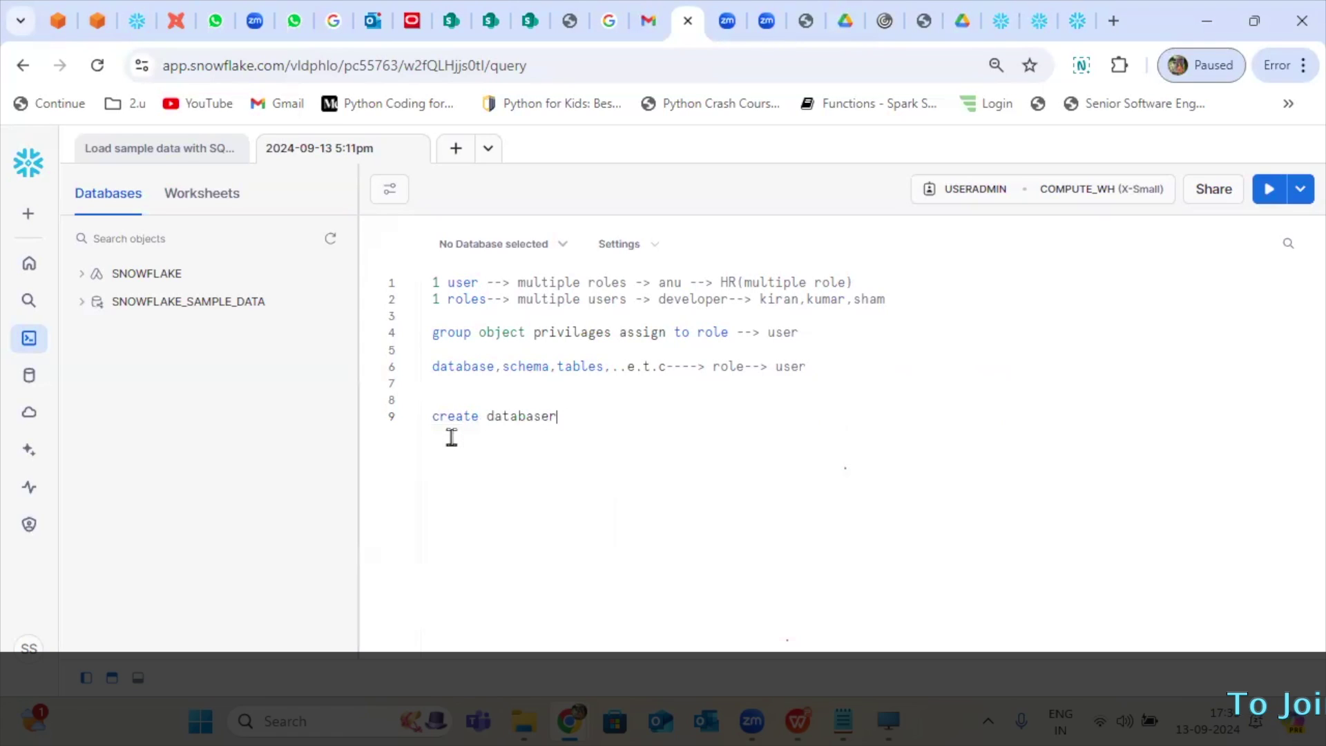
pyautogui.write('sales;')
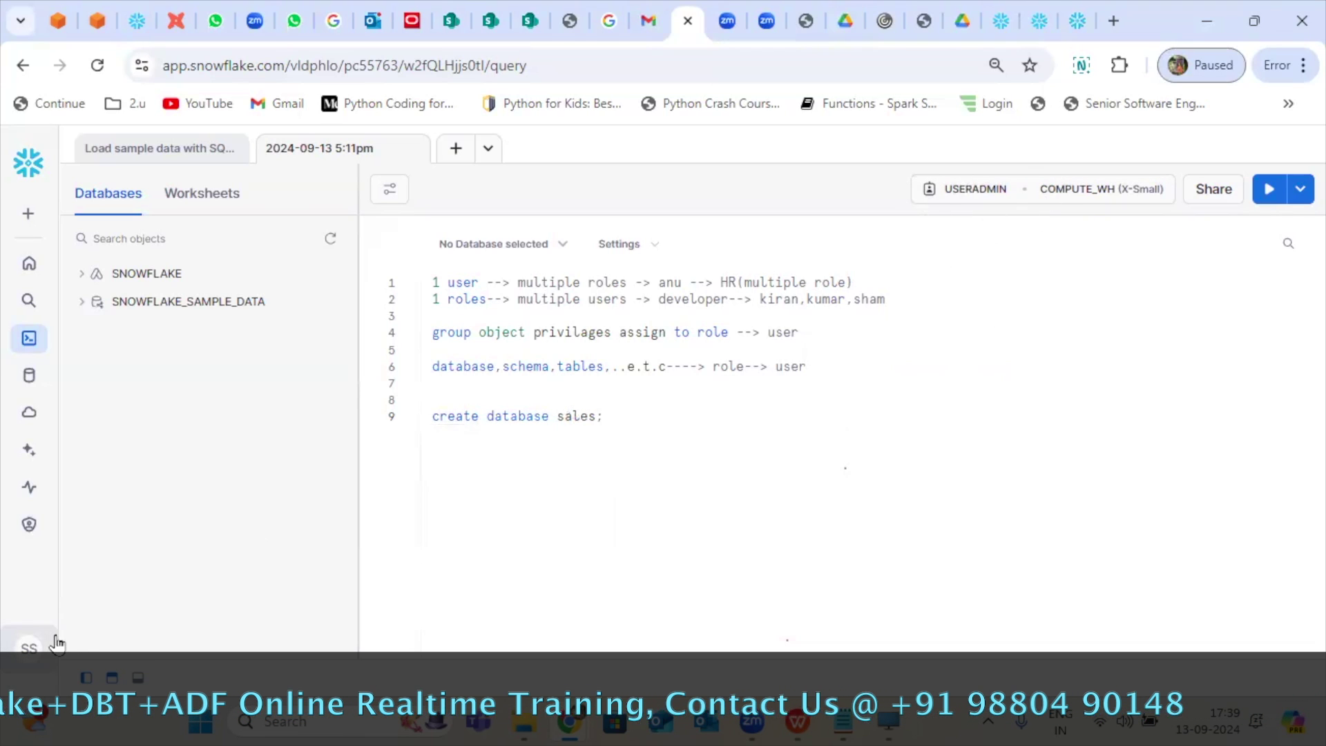
pyautogui.click(953, 197)
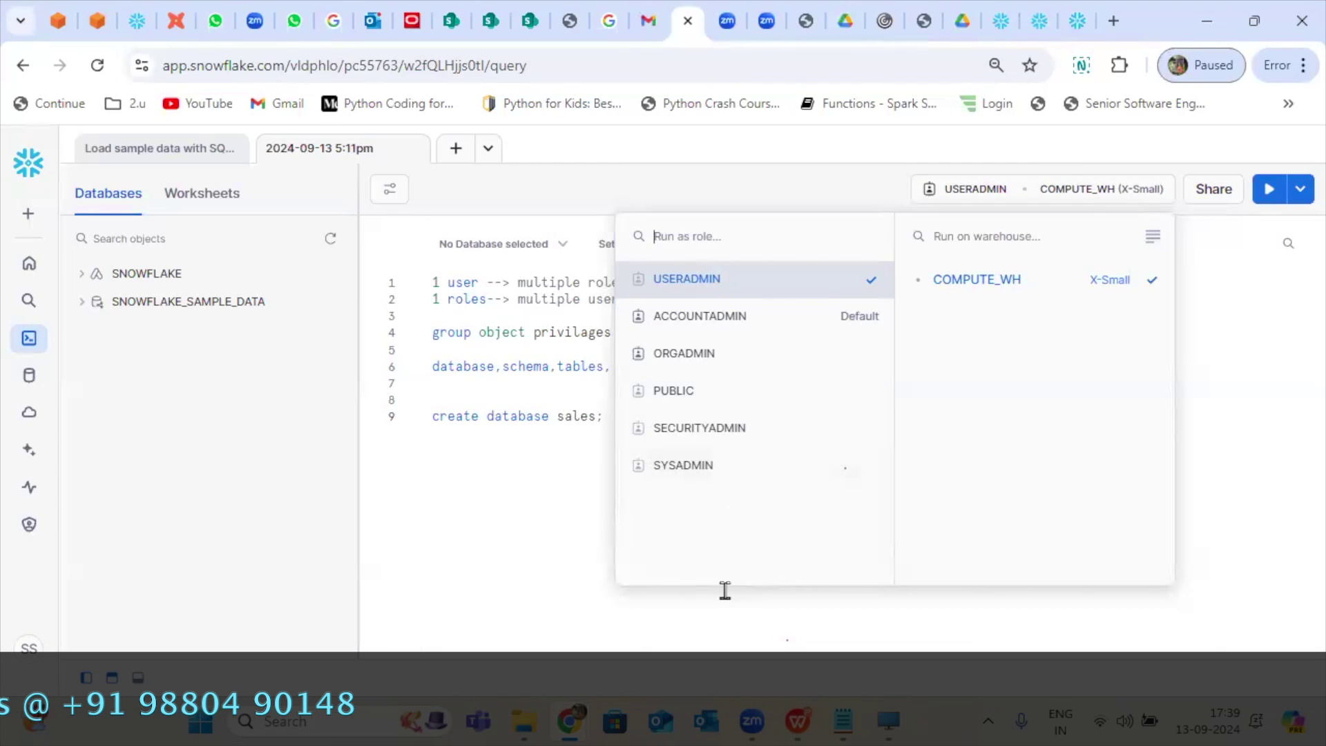
pyautogui.click(449, 565)
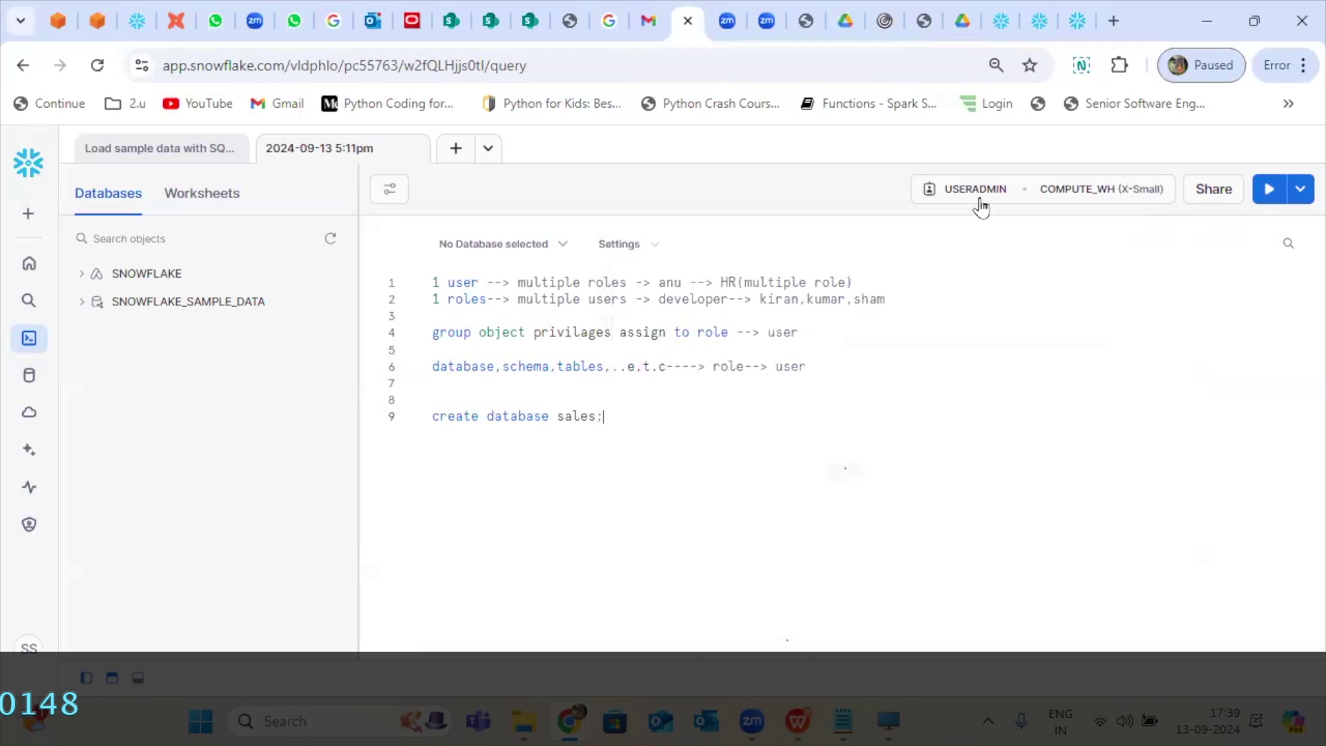
# Run the create database sales statement; it fails with an insufficient-privileges error.
pyautogui.moveTo(656, 413); pyautogui.dragTo(610, 393)
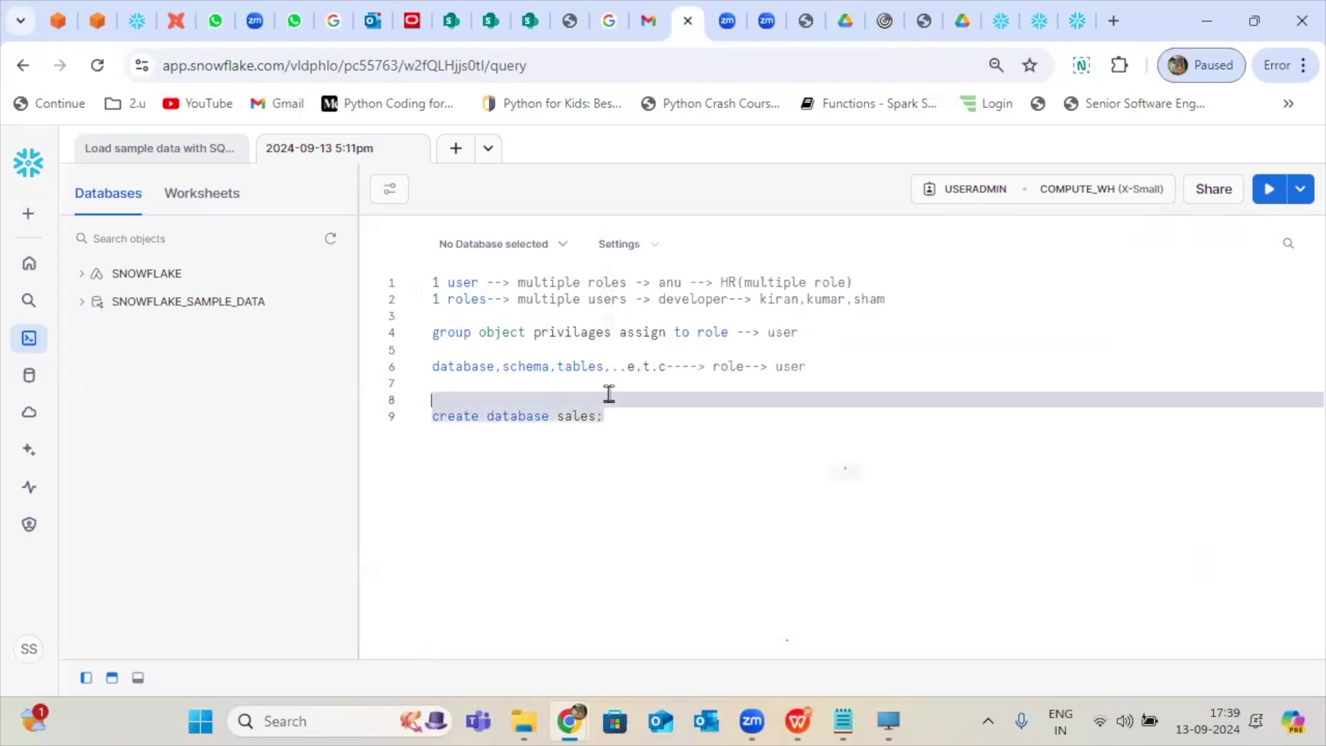
pyautogui.click(1268, 190)
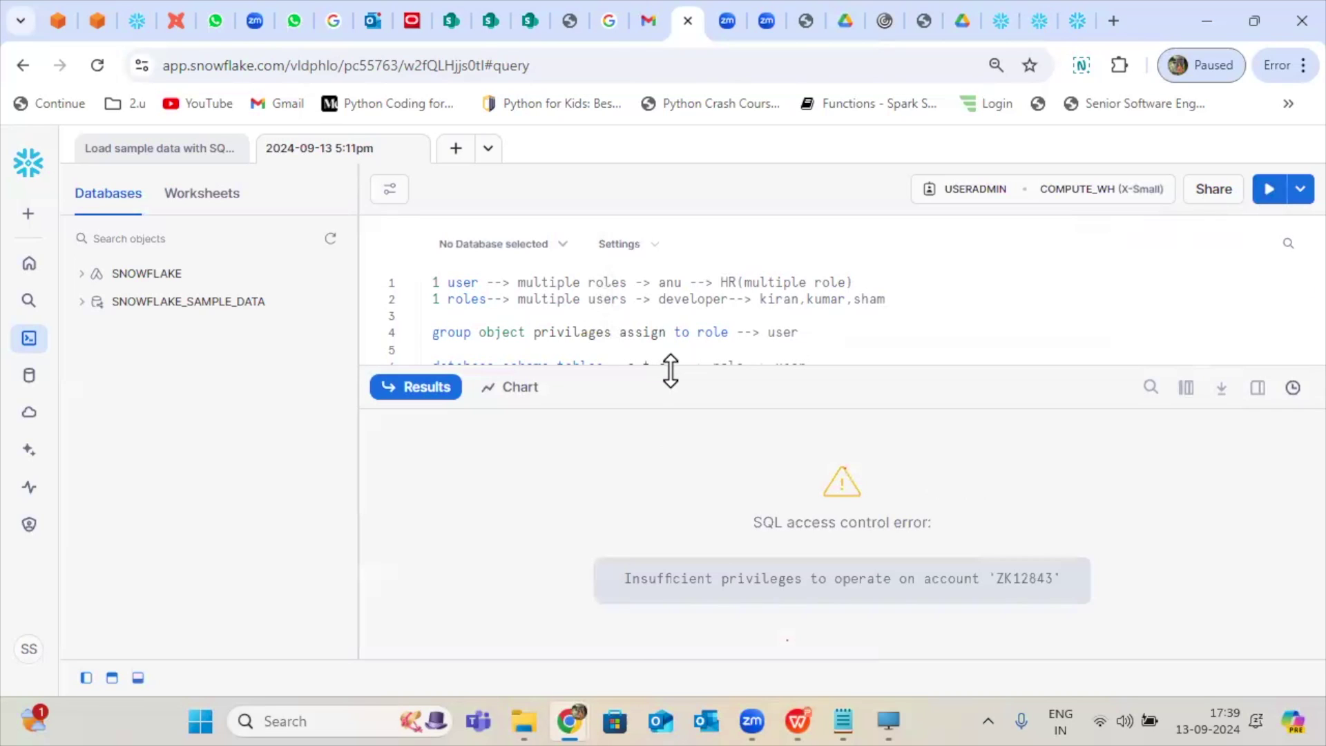
pyautogui.moveTo(678, 421); pyautogui.dragTo(686, 473)
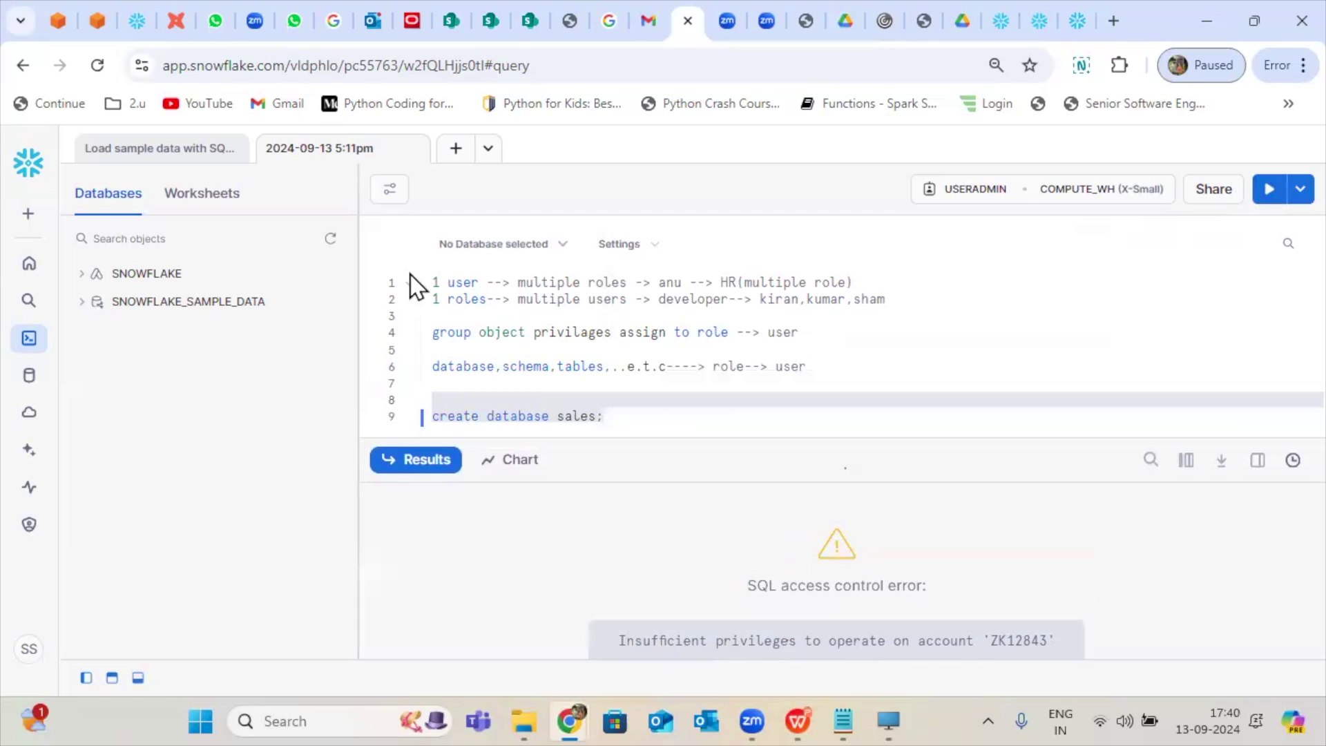
# Switch to the other Snowflake account from the user menu's account list.
pyautogui.click(31, 649)
pyautogui.moveTo(121, 366)
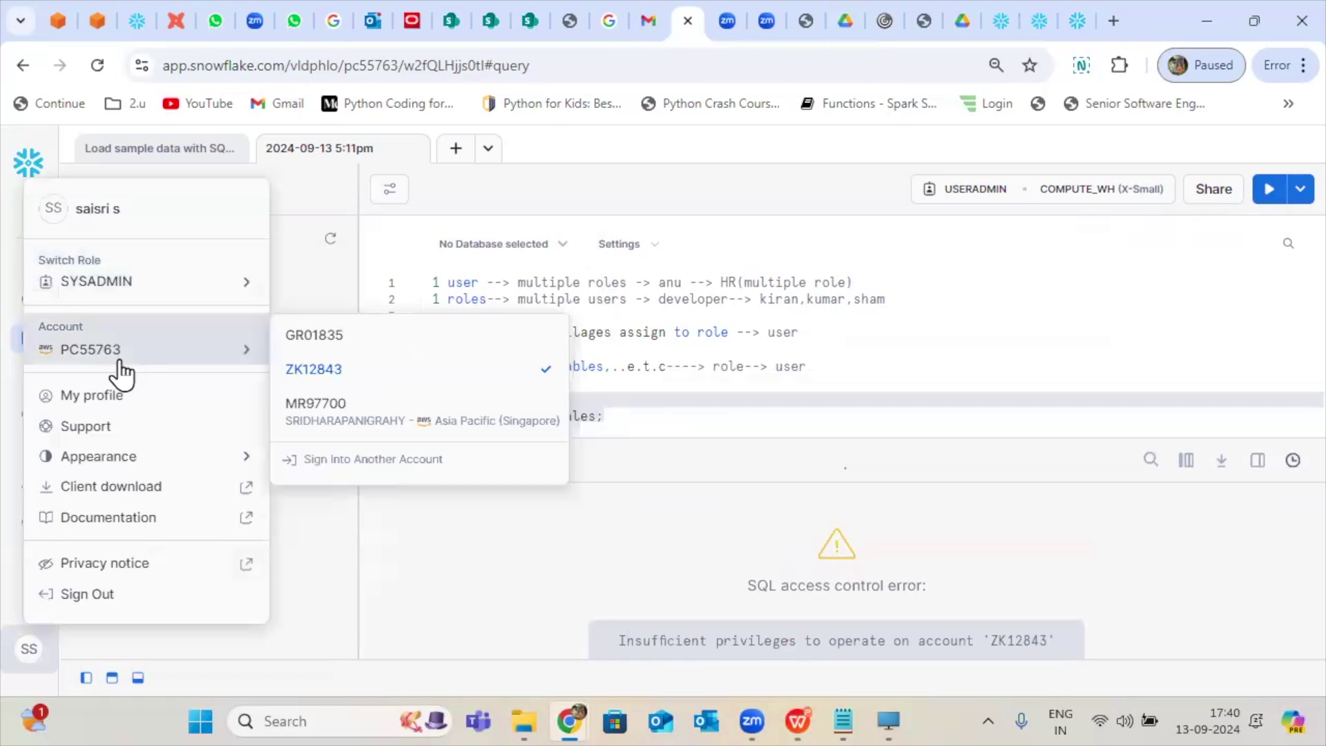
pyautogui.moveTo(314, 428)
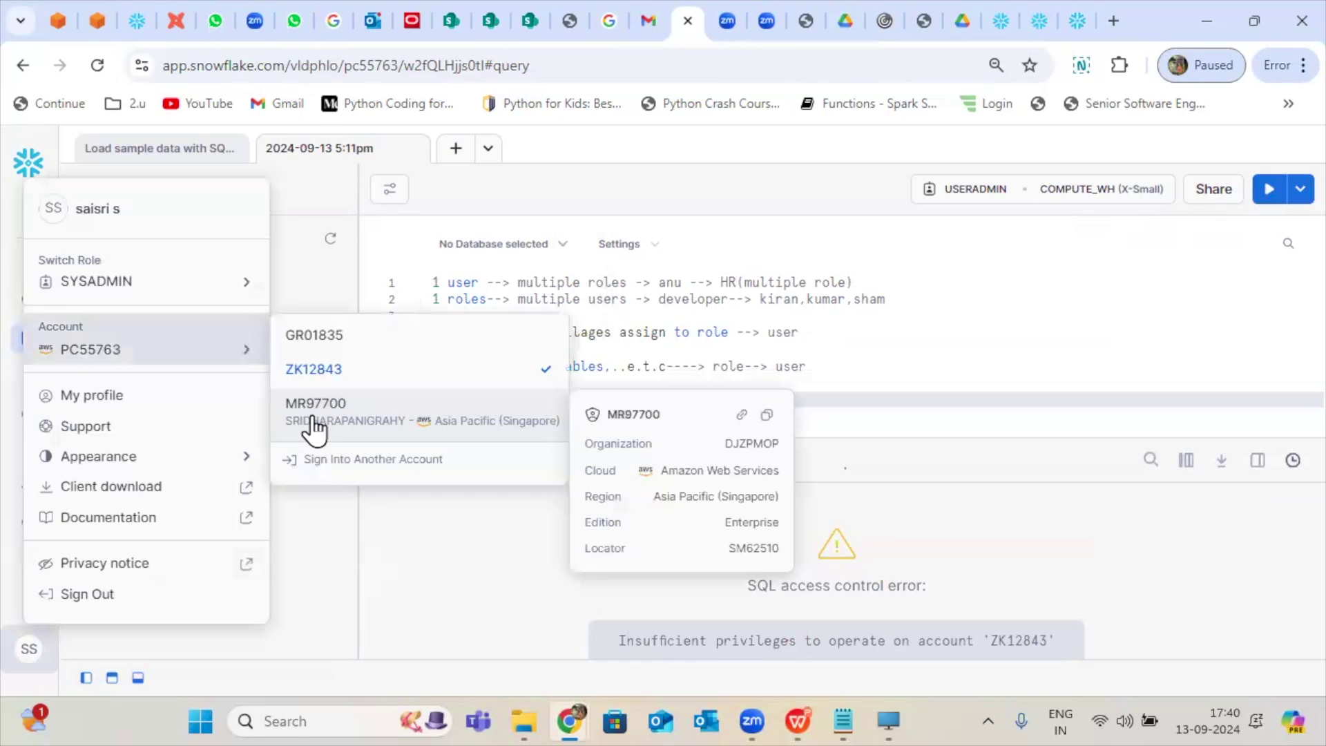
pyautogui.moveTo(324, 383)
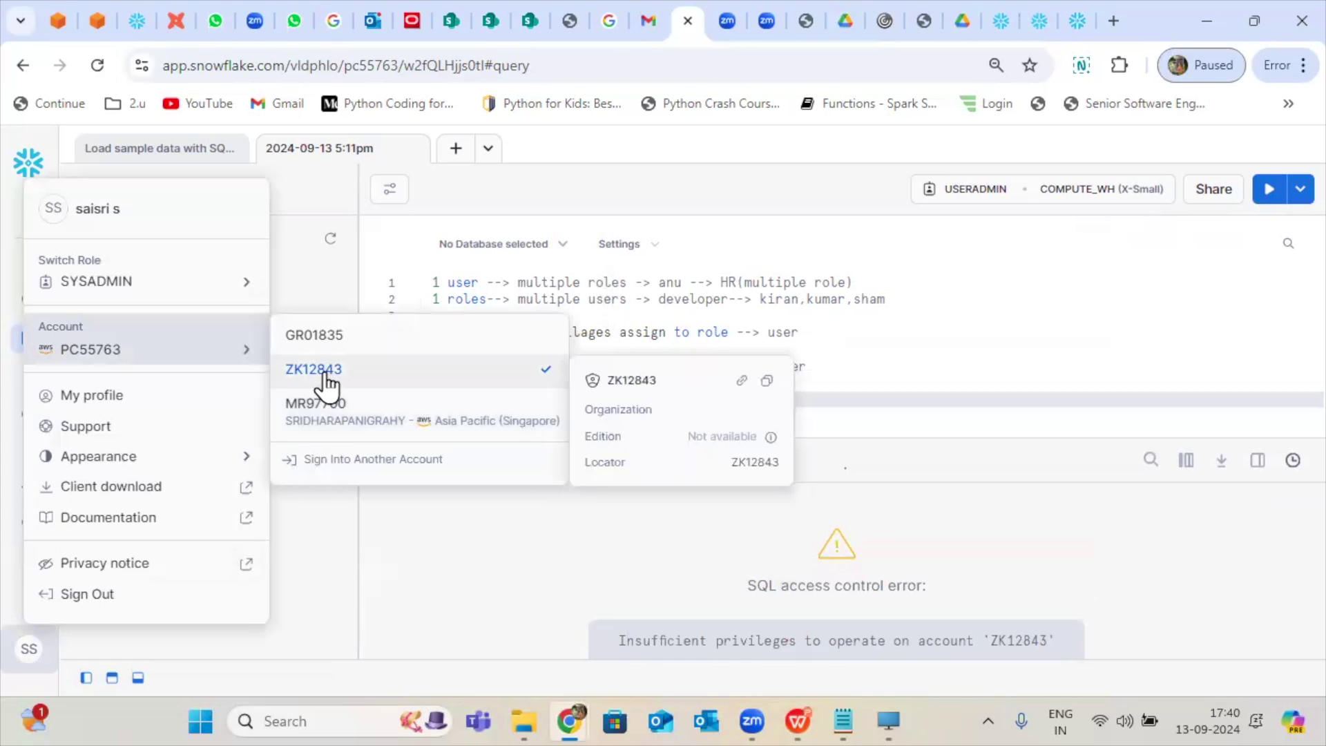
pyautogui.click(341, 432)
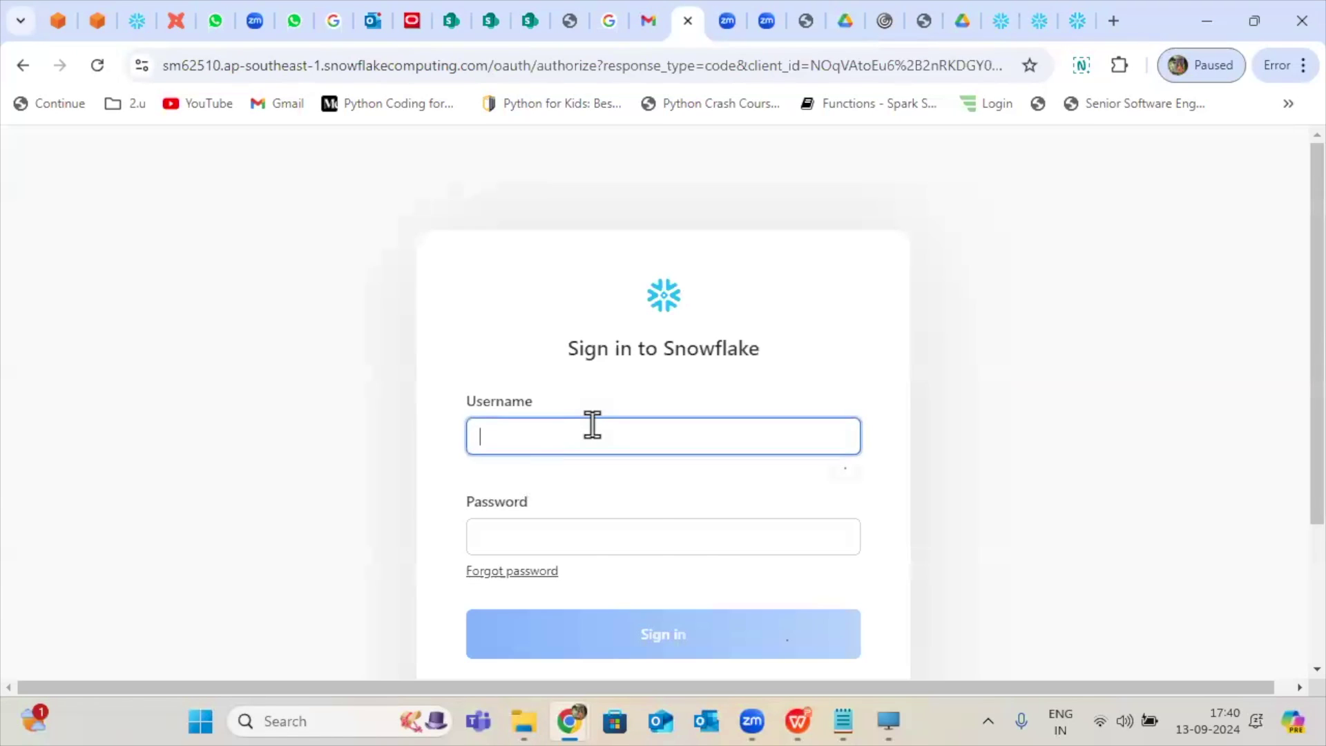
# Try signing in to the other account twice, then return to the Gmail activation email after both rejections.
pyautogui.write('saisri')
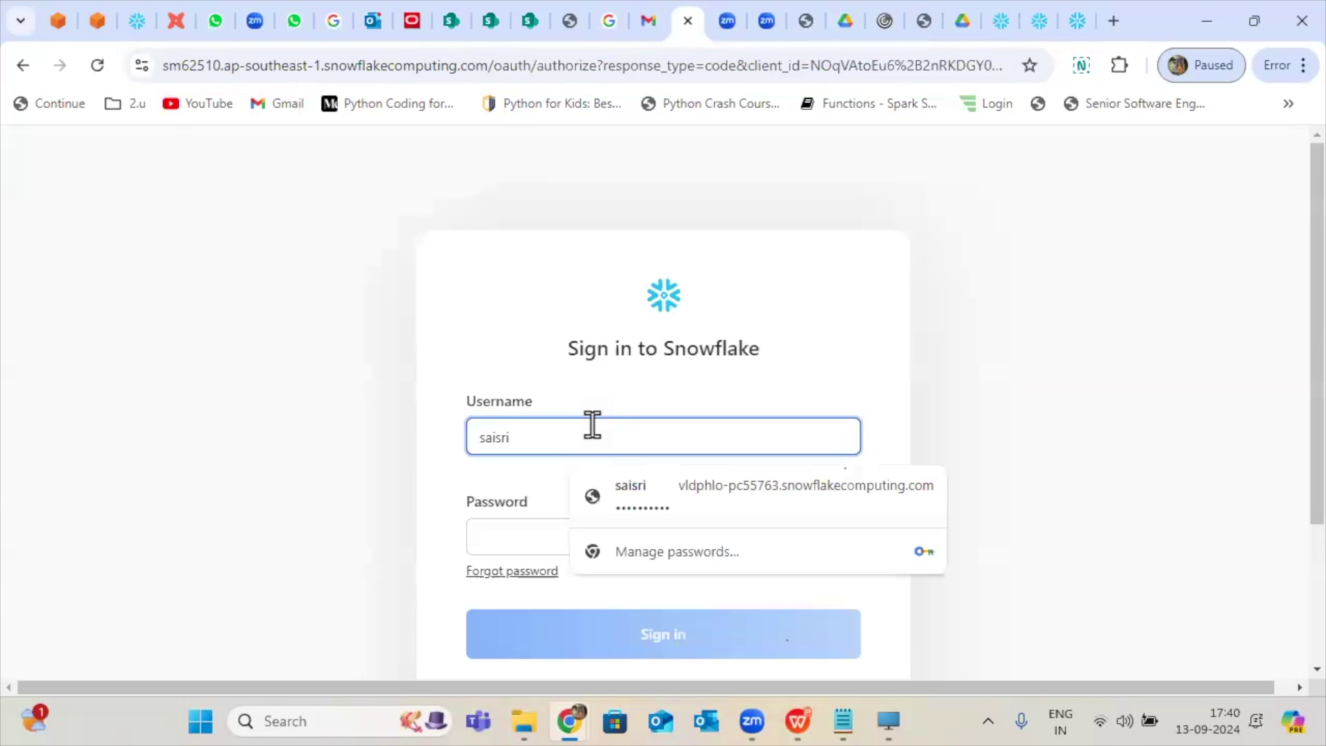
pyautogui.click(495, 527)
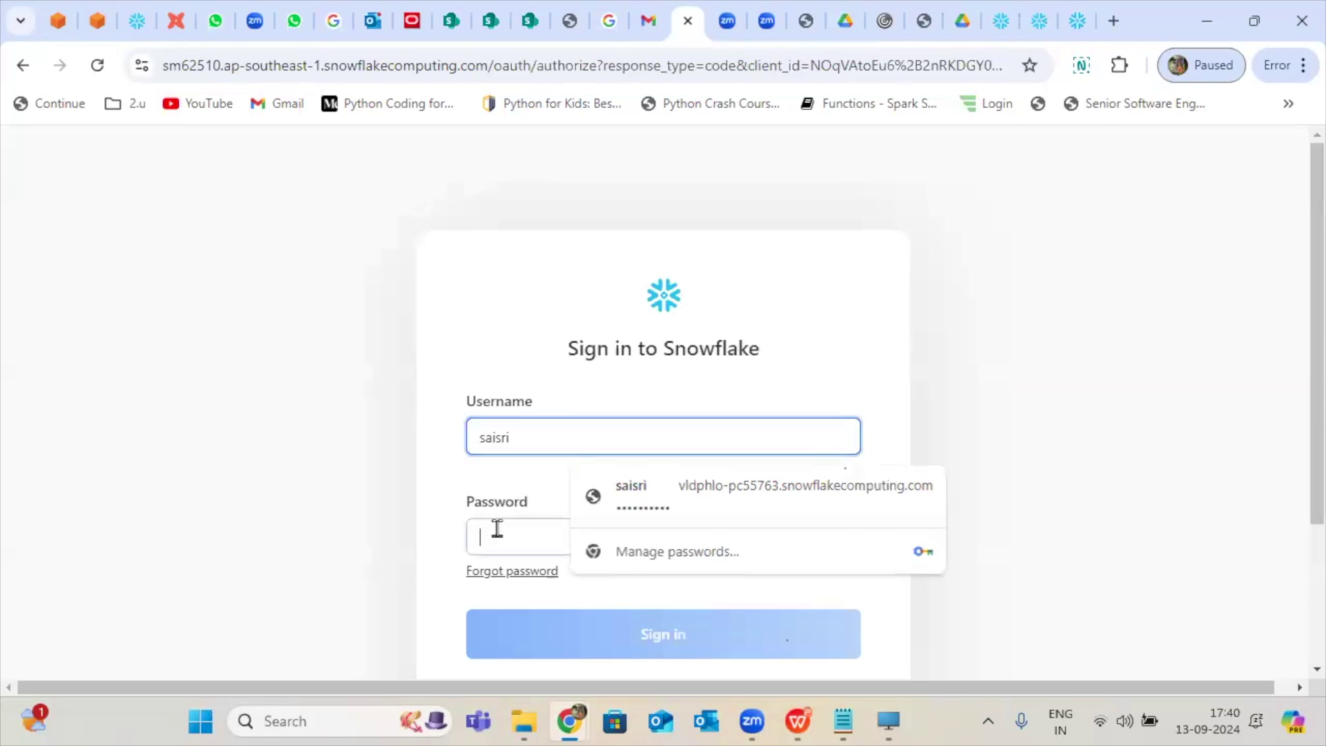
pyautogui.write('••')
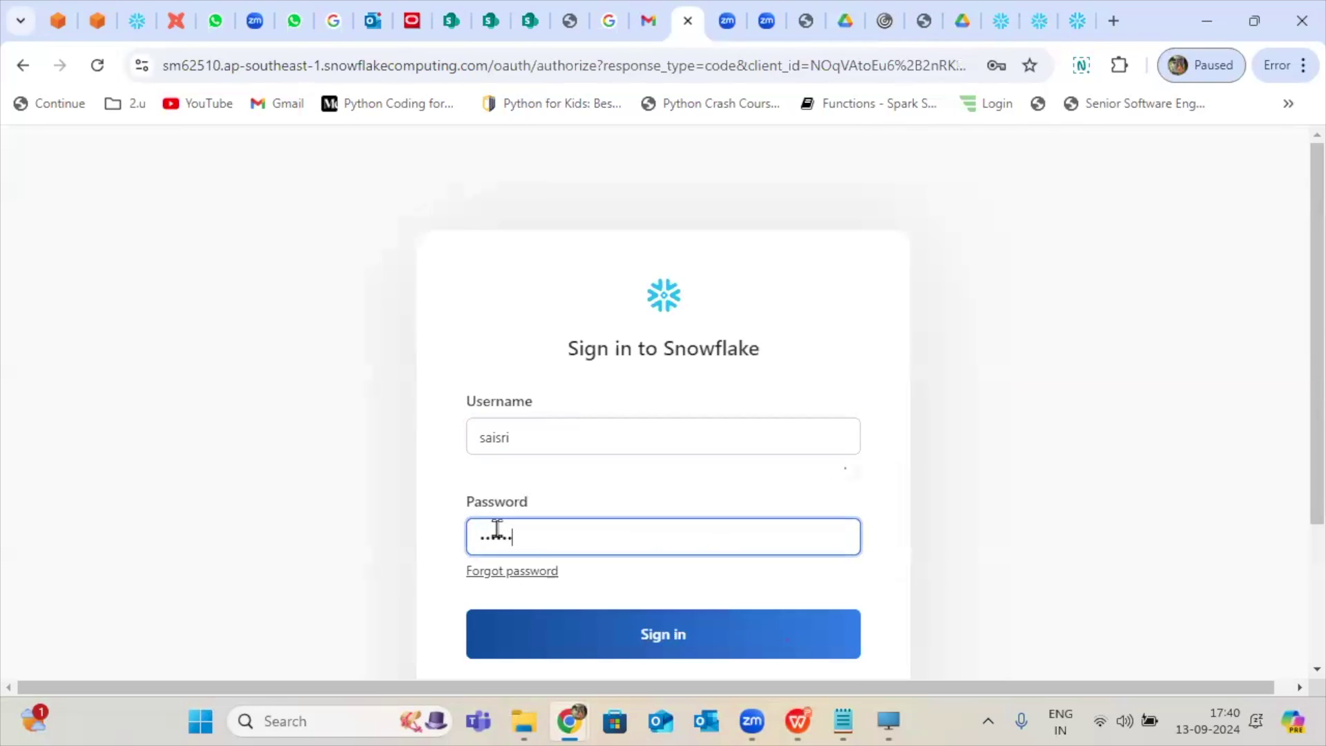
pyautogui.press('Return')
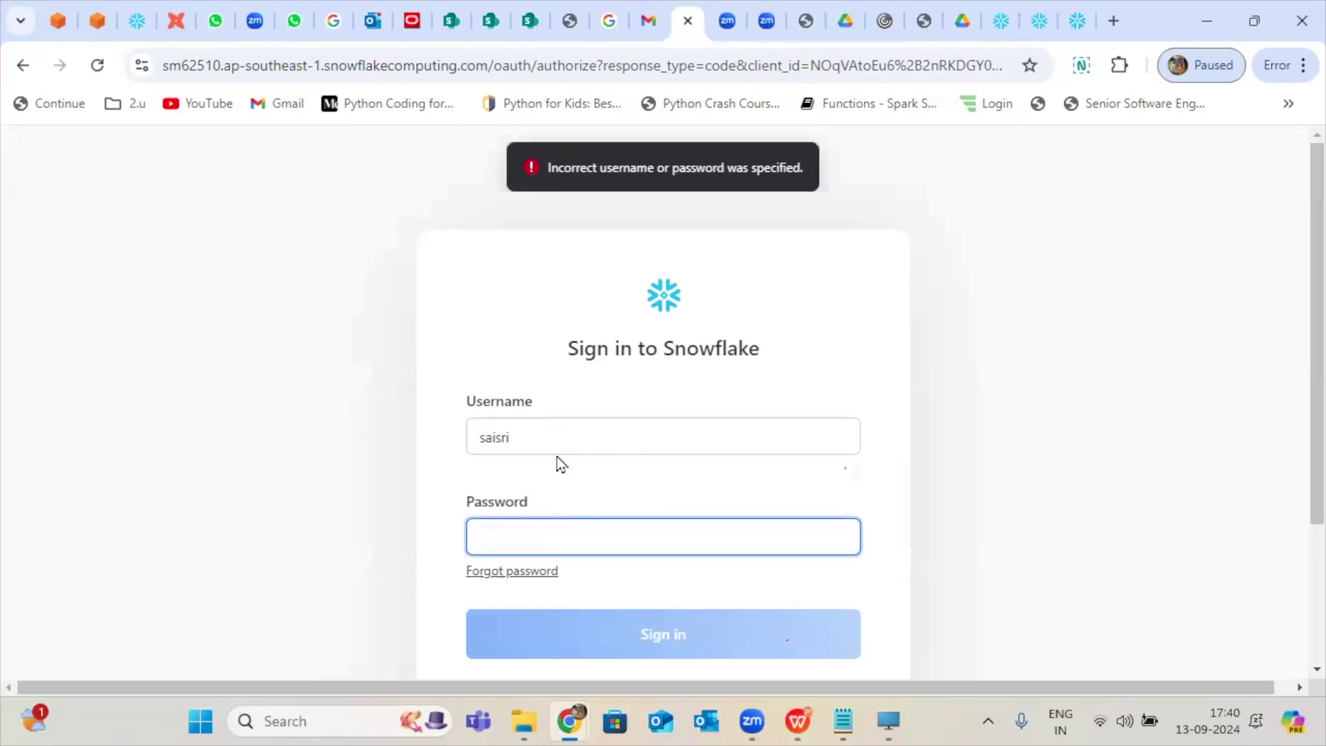
pyautogui.write('•••')
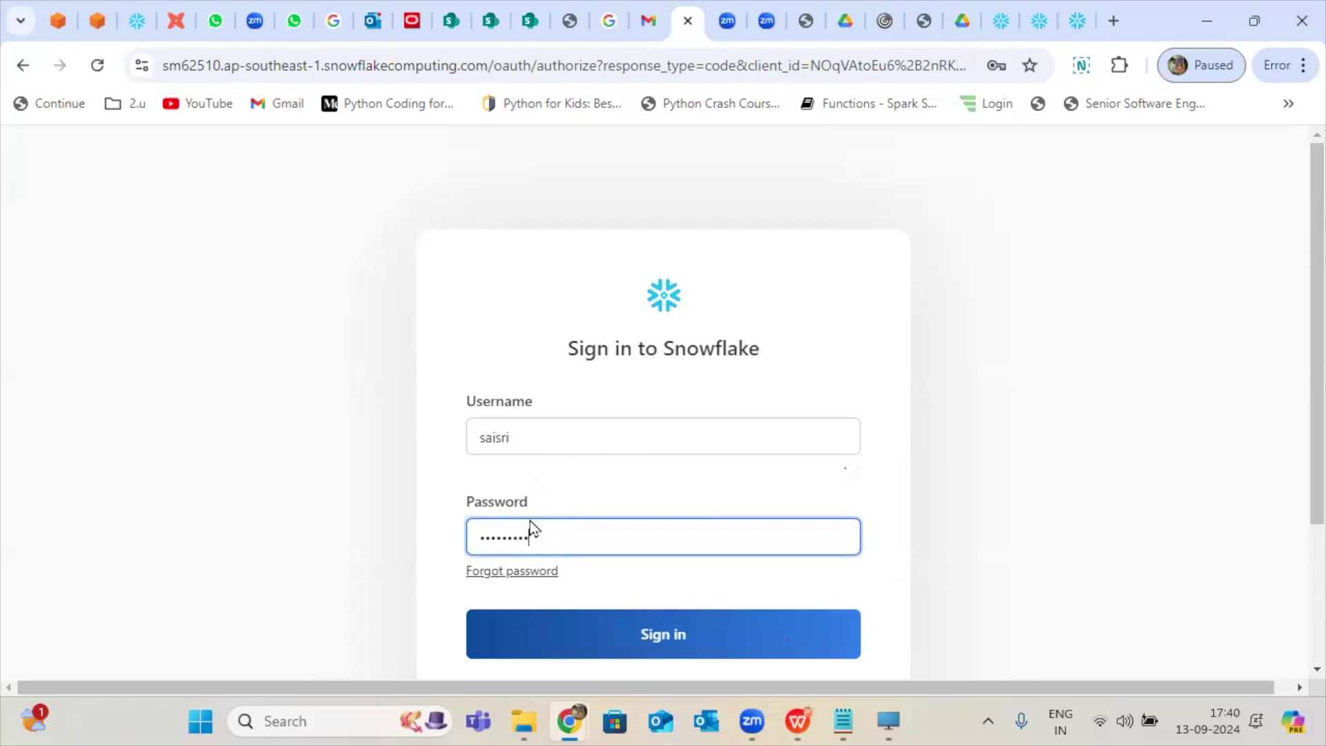
pyautogui.press('Return')
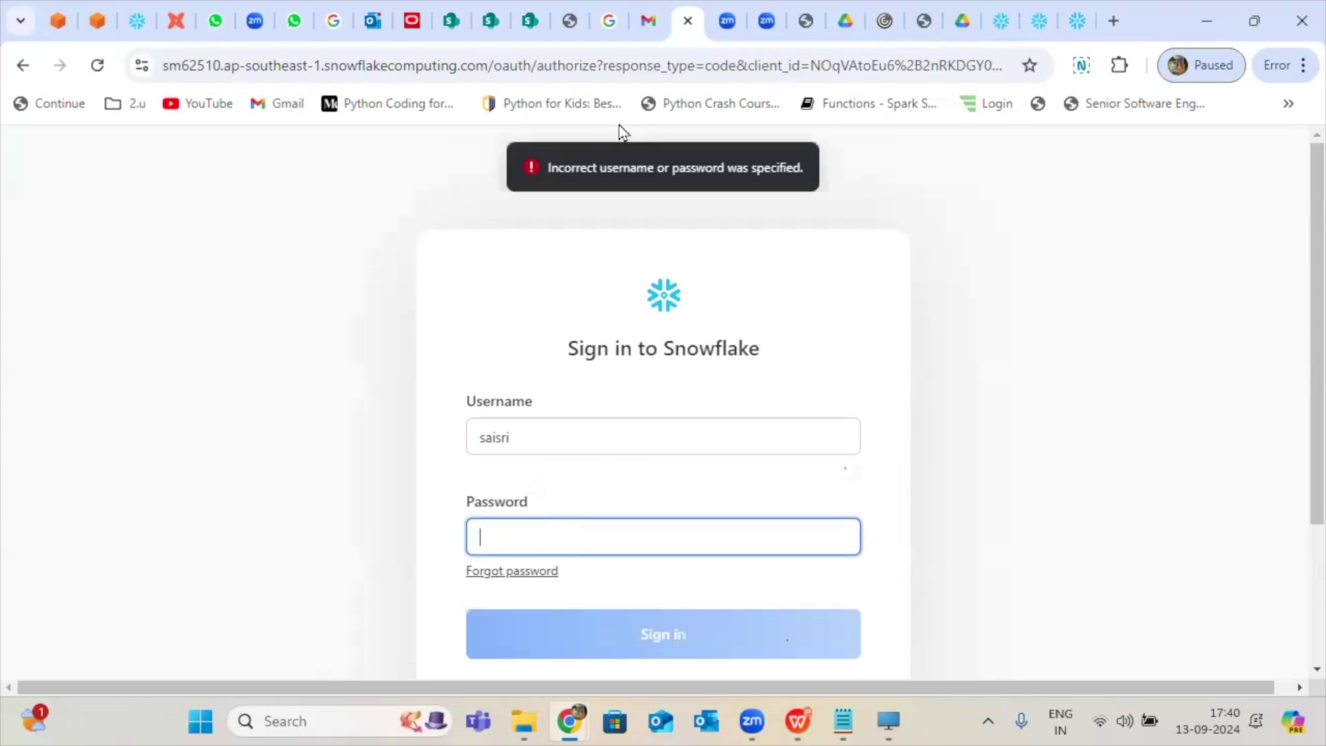
pyautogui.hotkey('ctrl', 'shift', 'Tab')
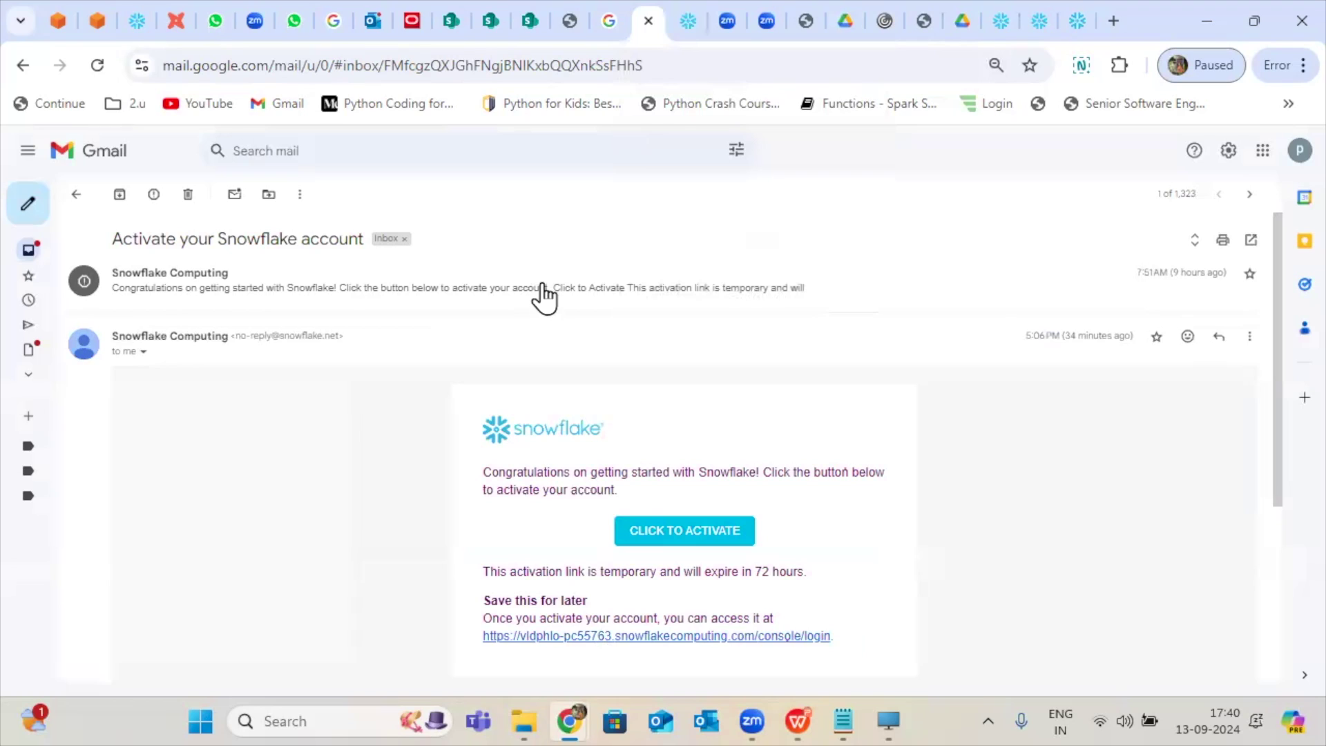
# Sign in through the activation email's console link with saved credentials and reopen the latest worksheet.
pyautogui.click(615, 641)
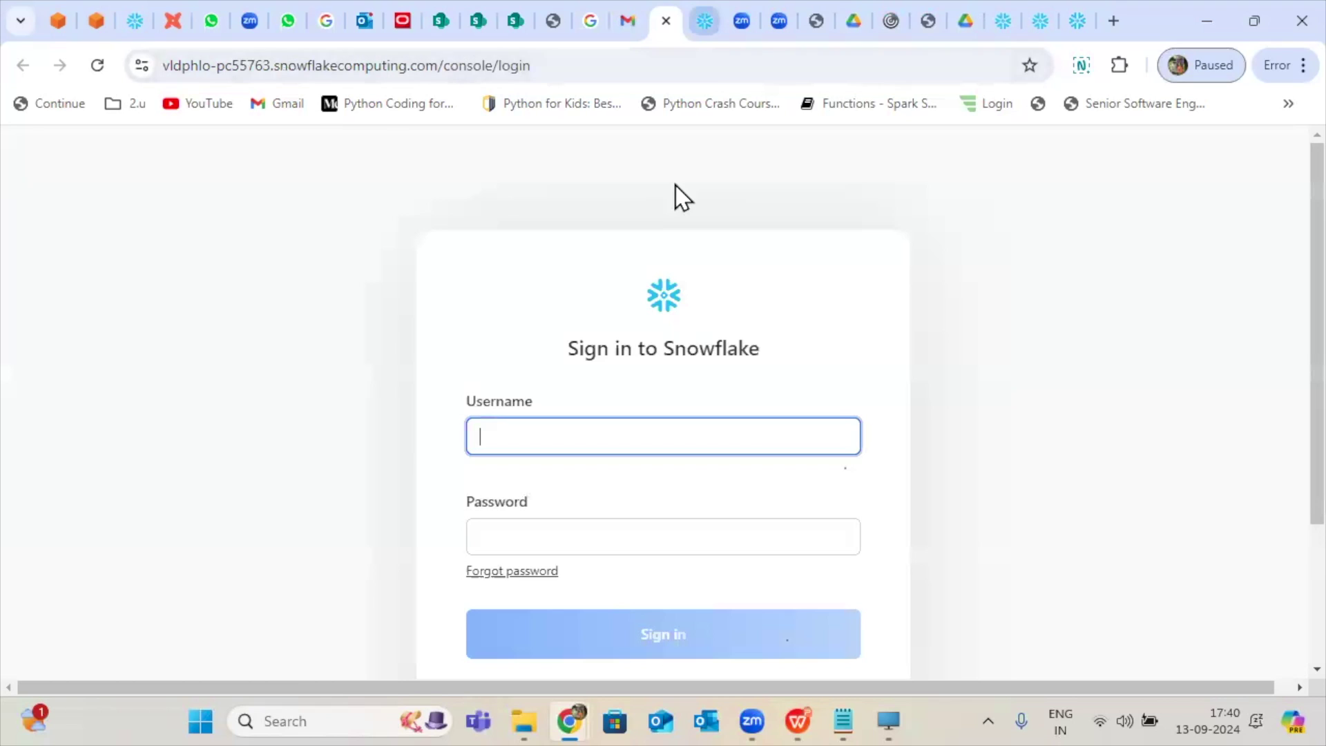
pyautogui.click(557, 430)
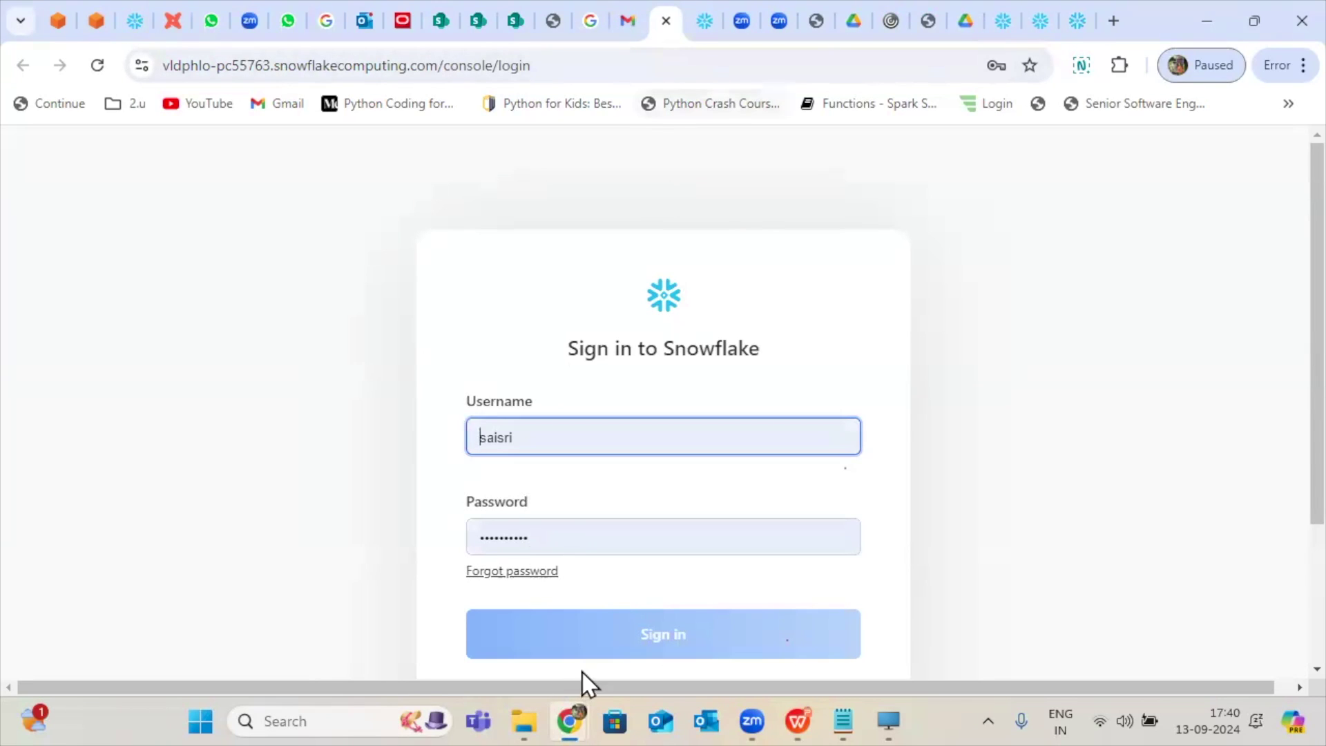
pyautogui.click(615, 545)
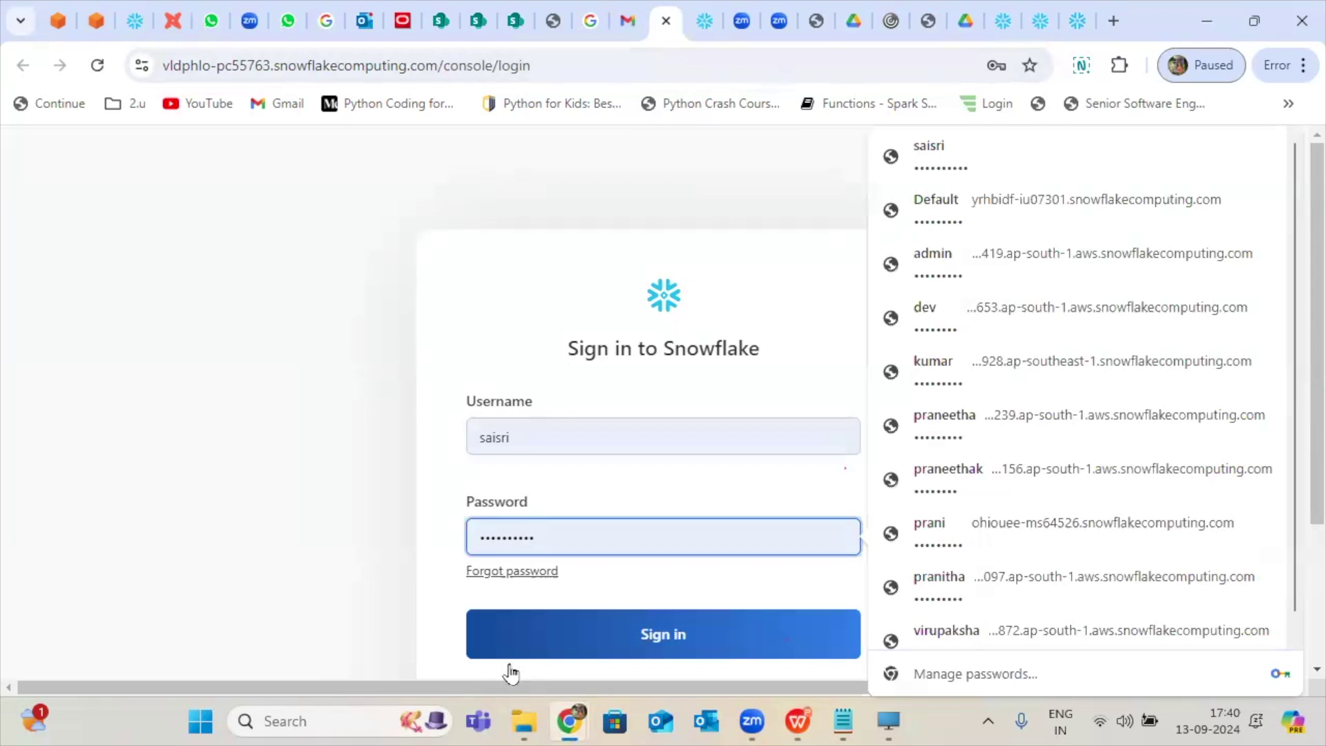
pyautogui.click(553, 629)
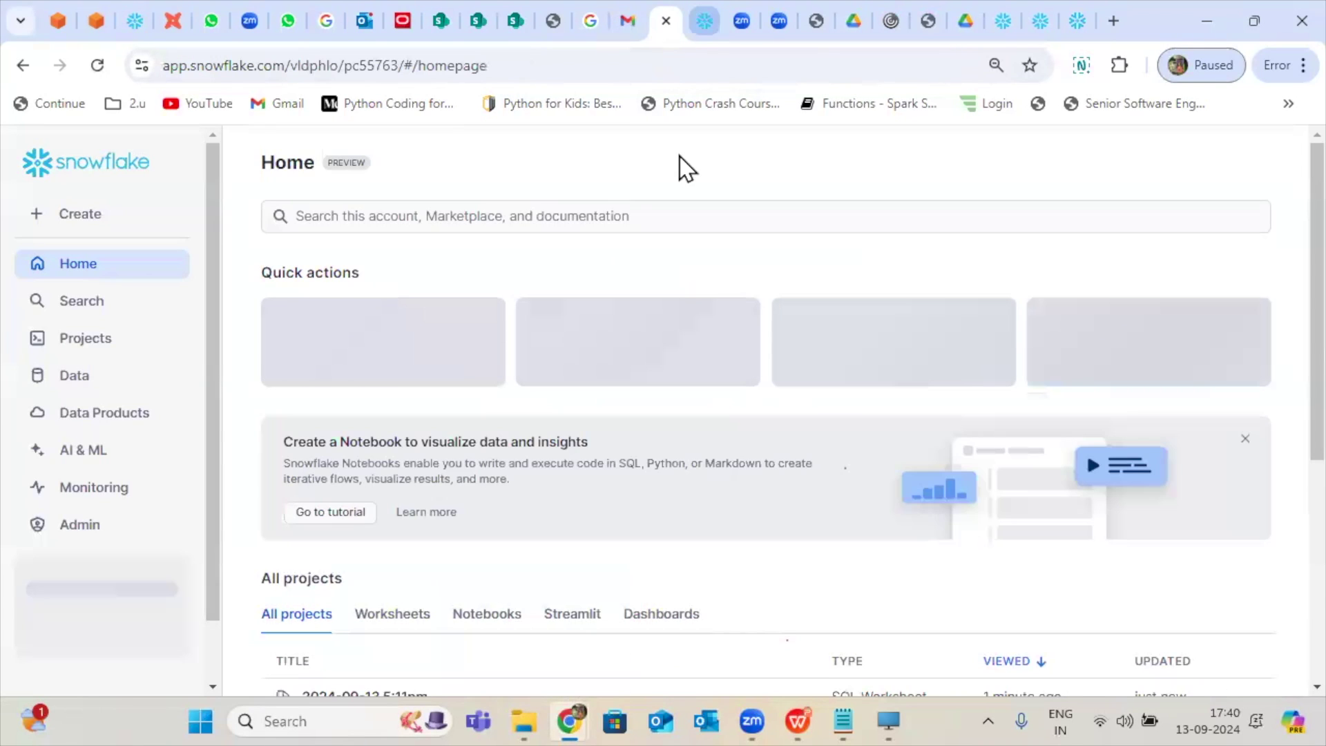
pyautogui.click(308, 686)
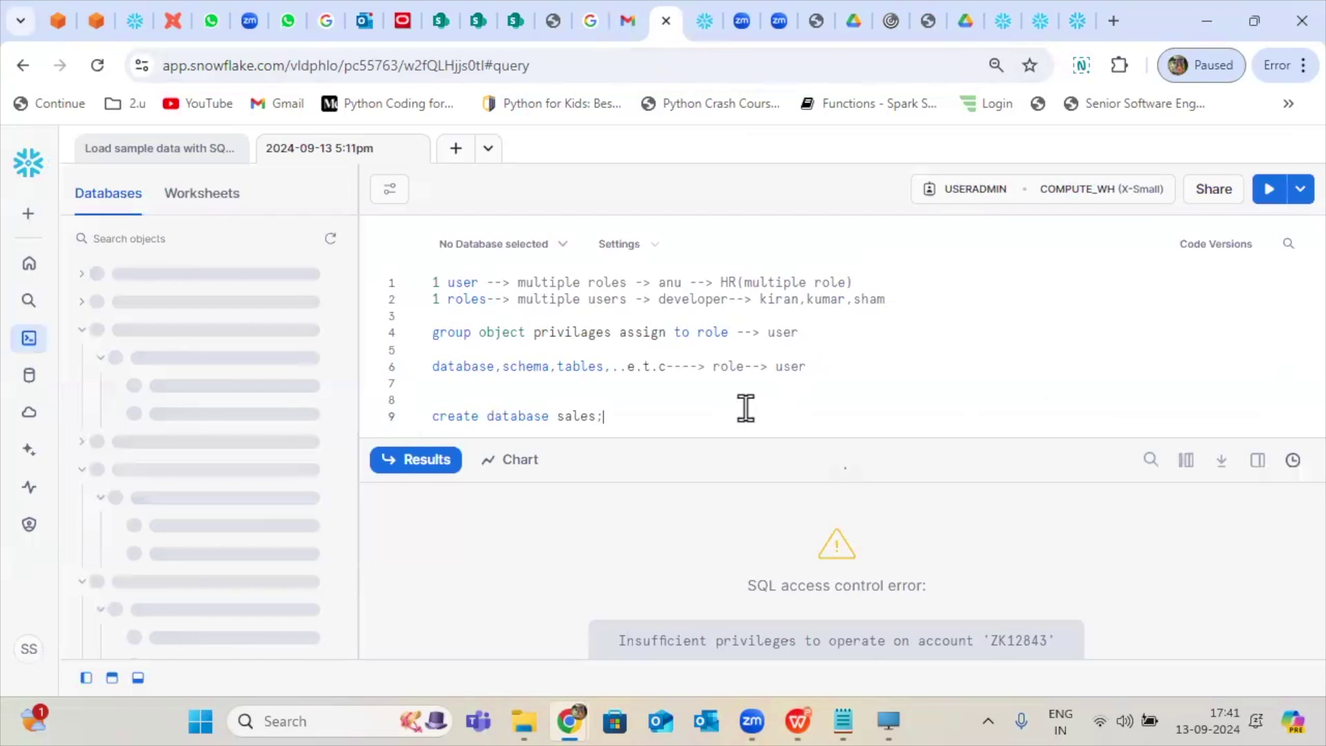
# Rerun the create database sales statement and look through the account menu.
pyautogui.moveTo(750, 413); pyautogui.dragTo(731, 402)
pyautogui.click(1276, 195)
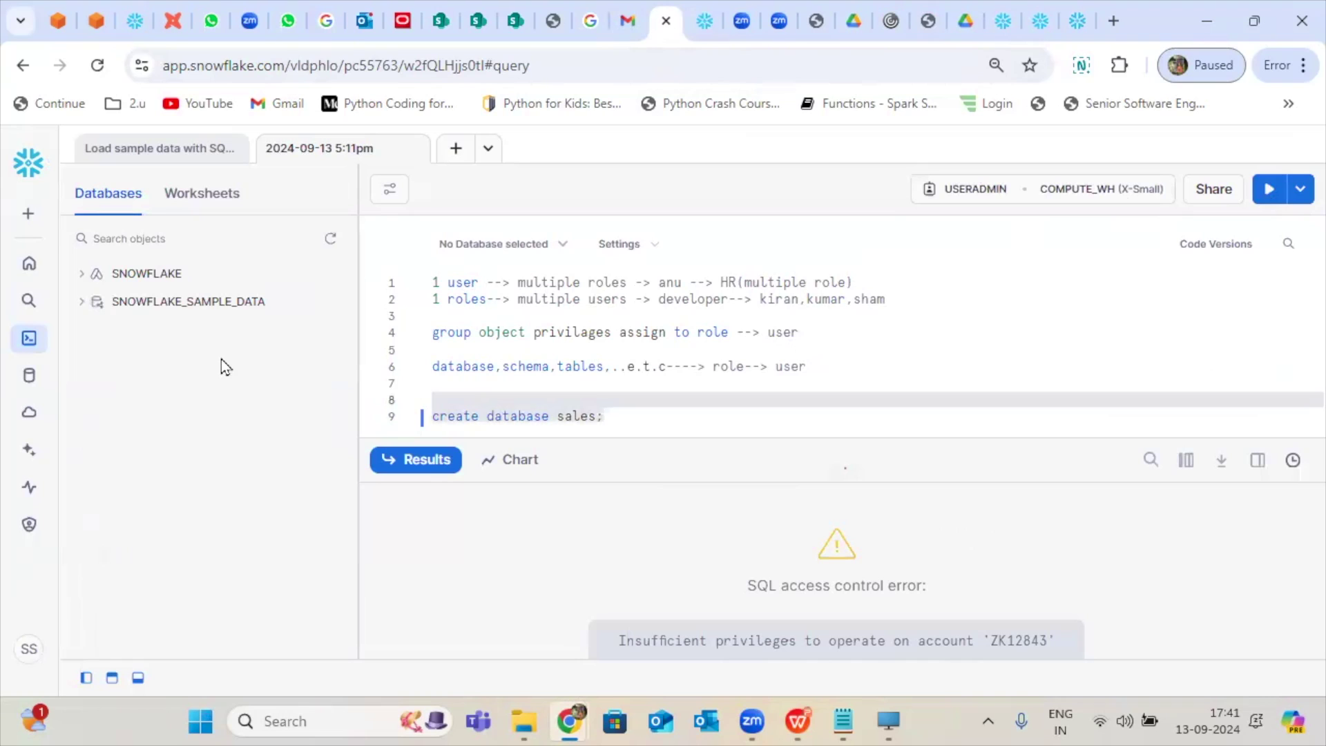
pyautogui.click(34, 645)
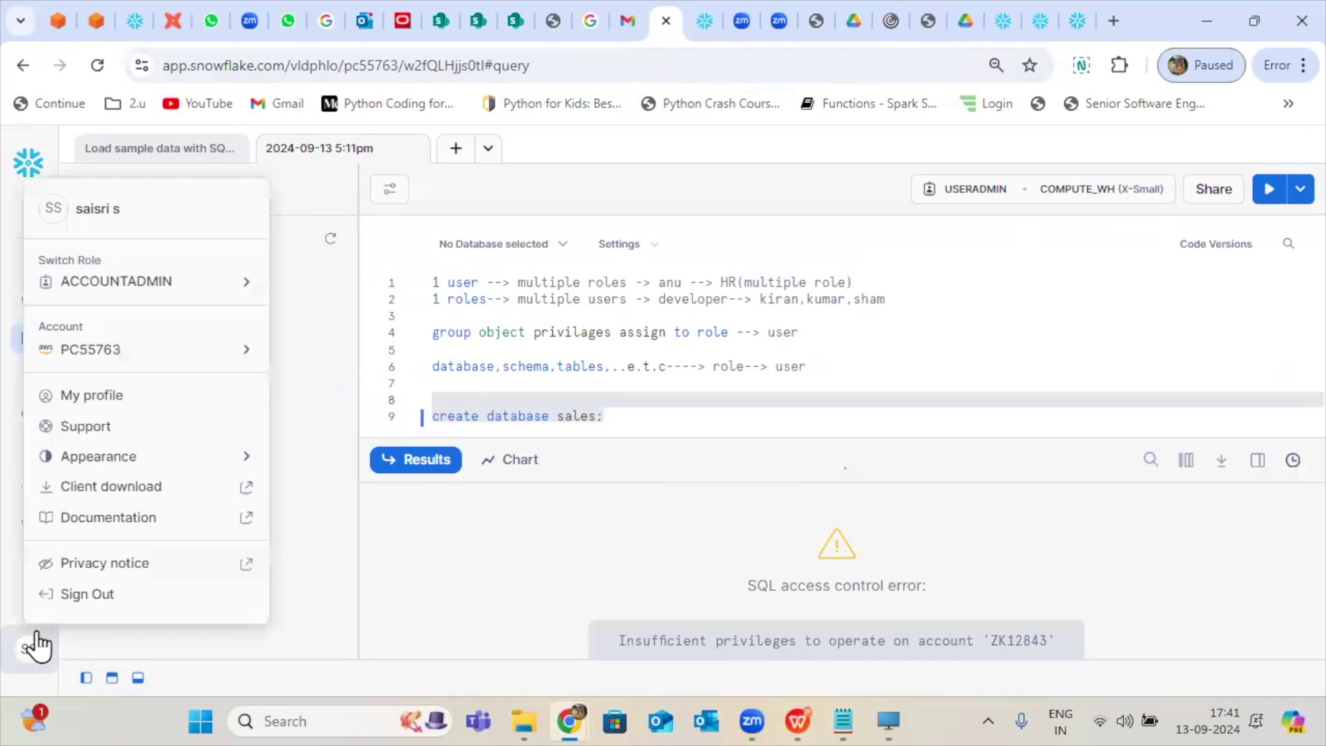
pyautogui.moveTo(135, 340)
pyautogui.moveTo(113, 361)
pyautogui.moveTo(379, 382)
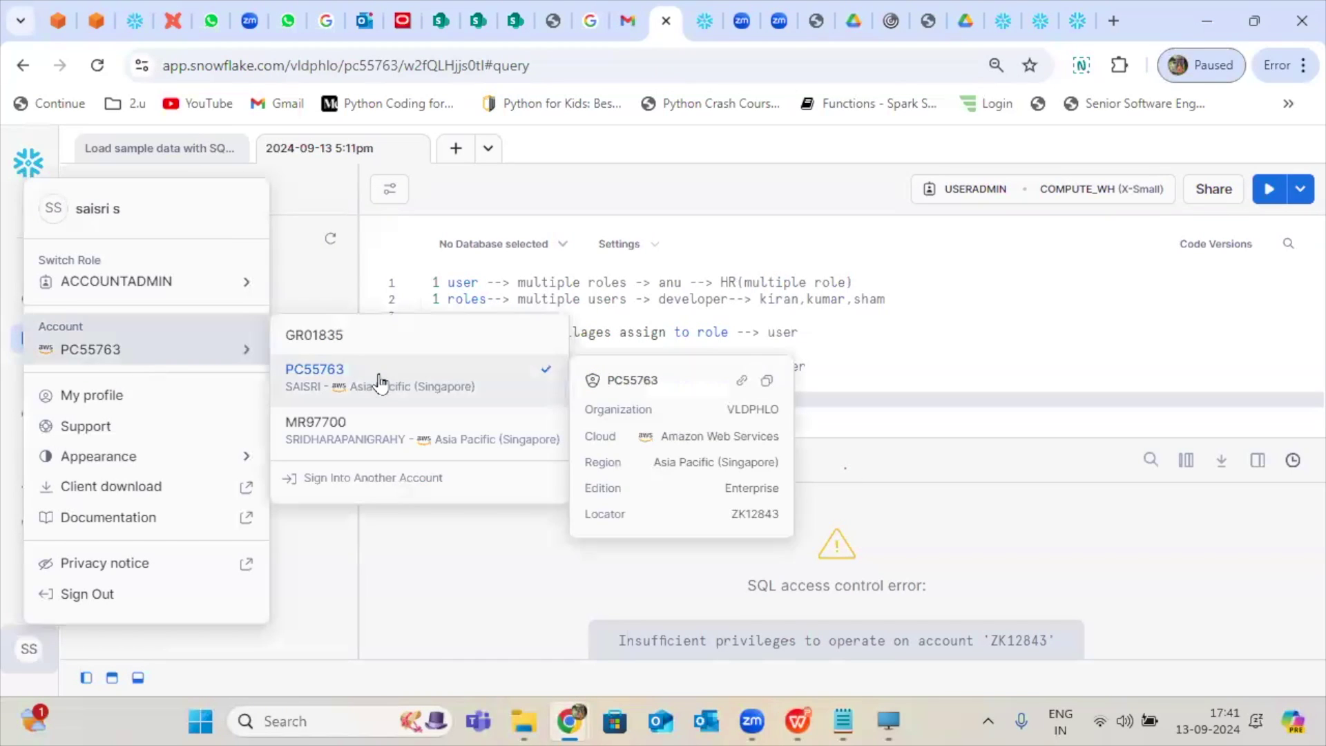
pyautogui.click(951, 210)
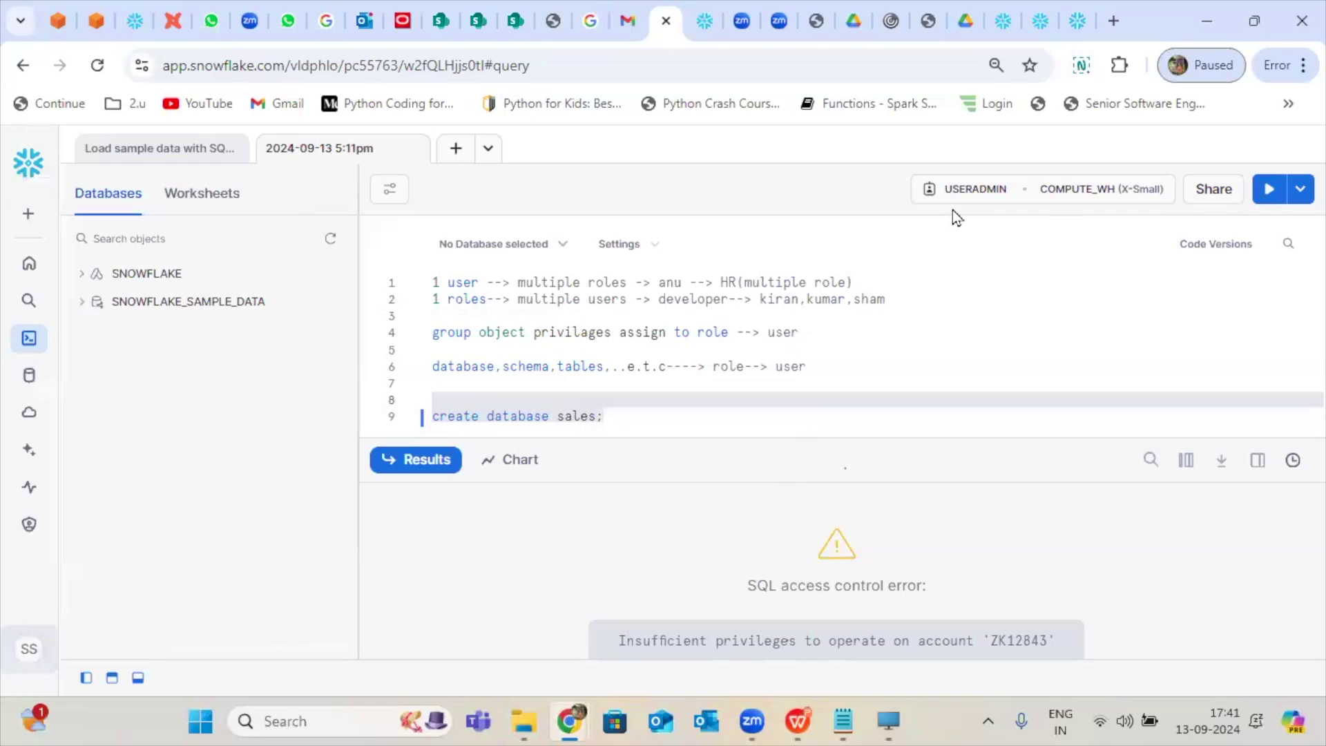
# Set the worksheet role to ACCOUNTADMIN and rerun create database sales successfully.
pyautogui.click(1049, 197)
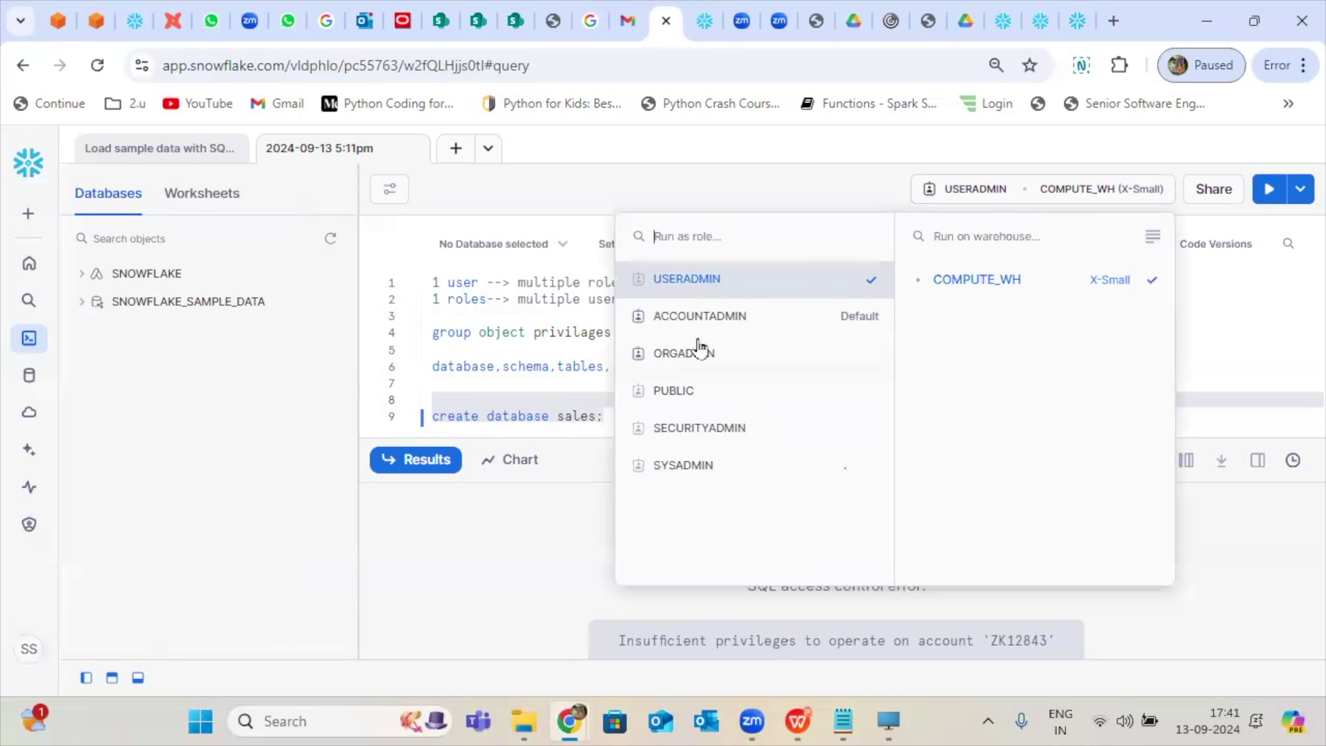
pyautogui.click(726, 319)
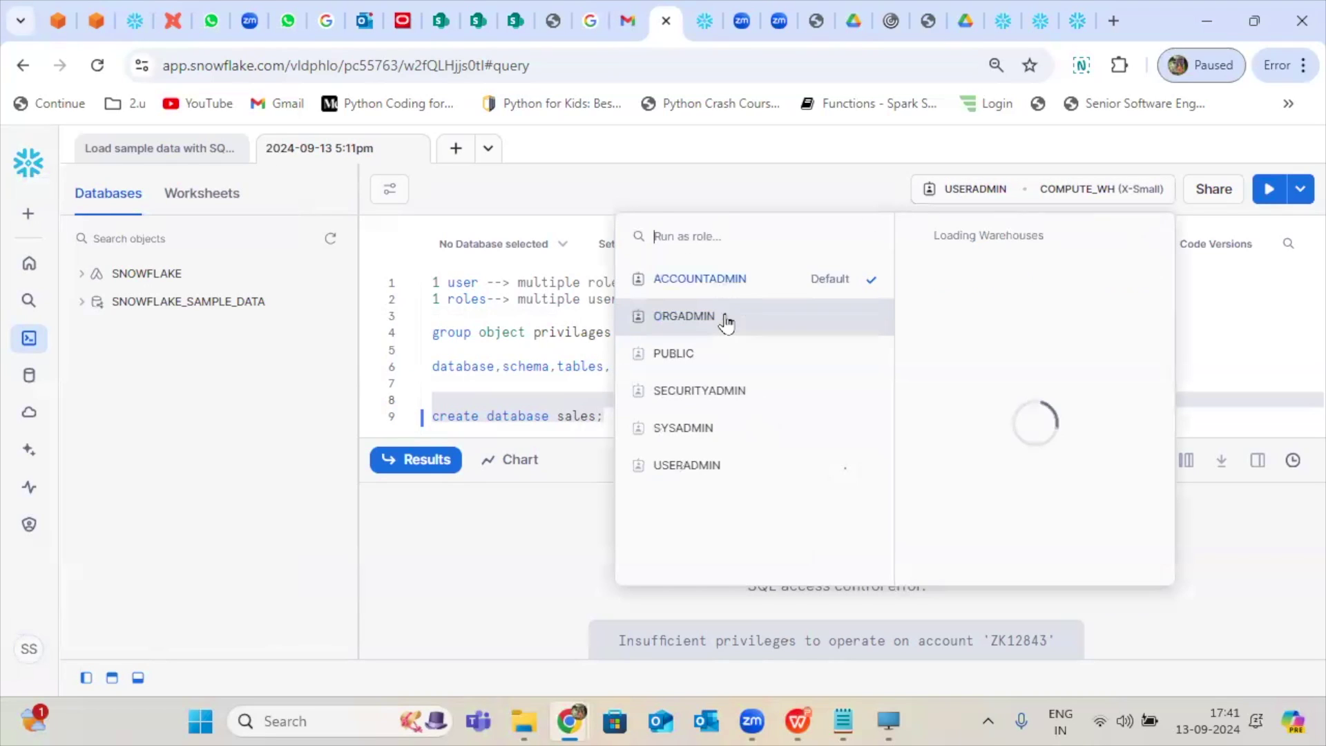
pyautogui.click(624, 426)
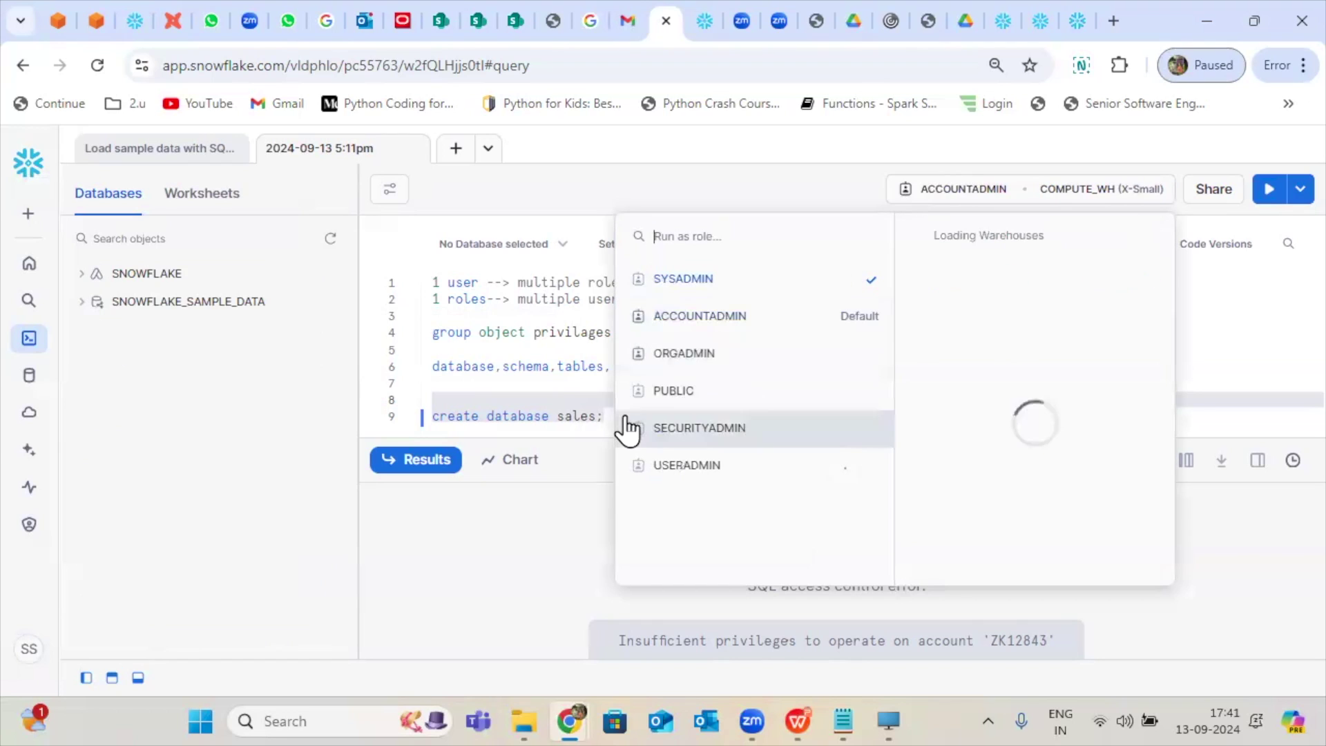
pyautogui.click(715, 323)
pyautogui.click(434, 445)
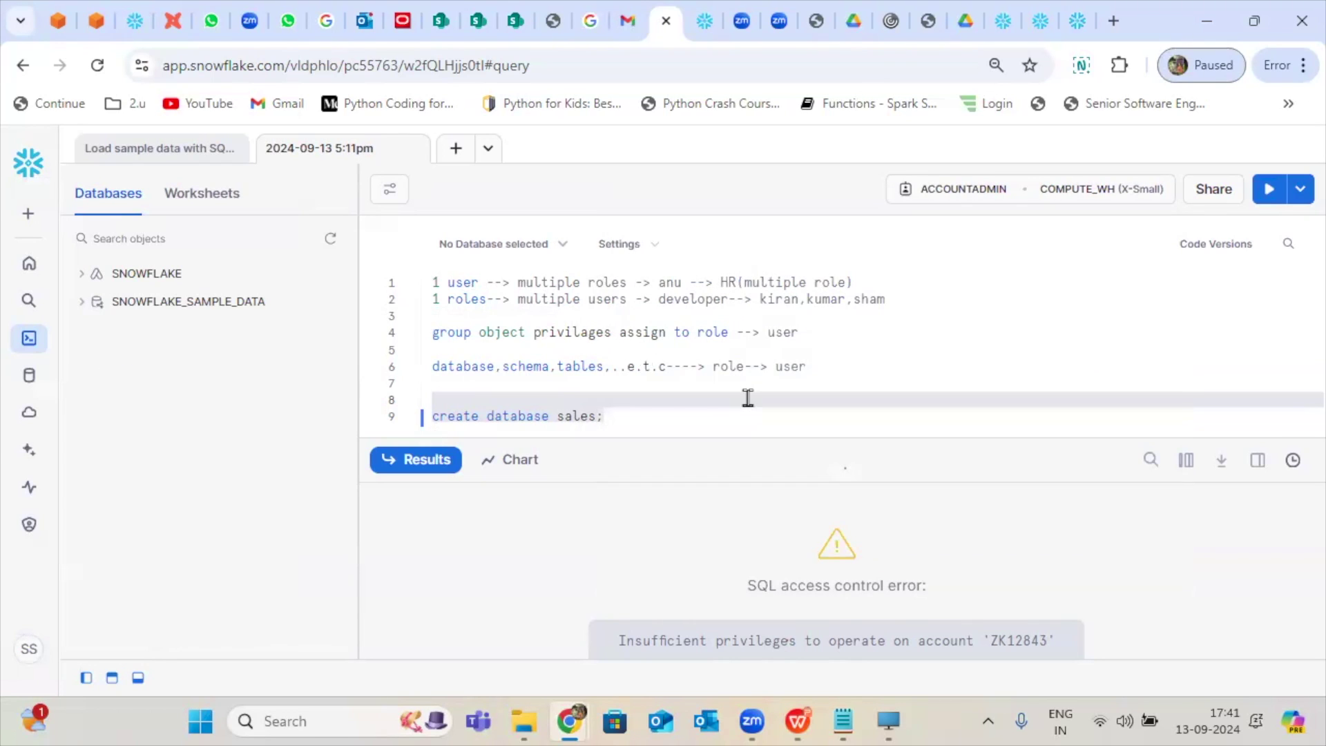
pyautogui.click(1264, 190)
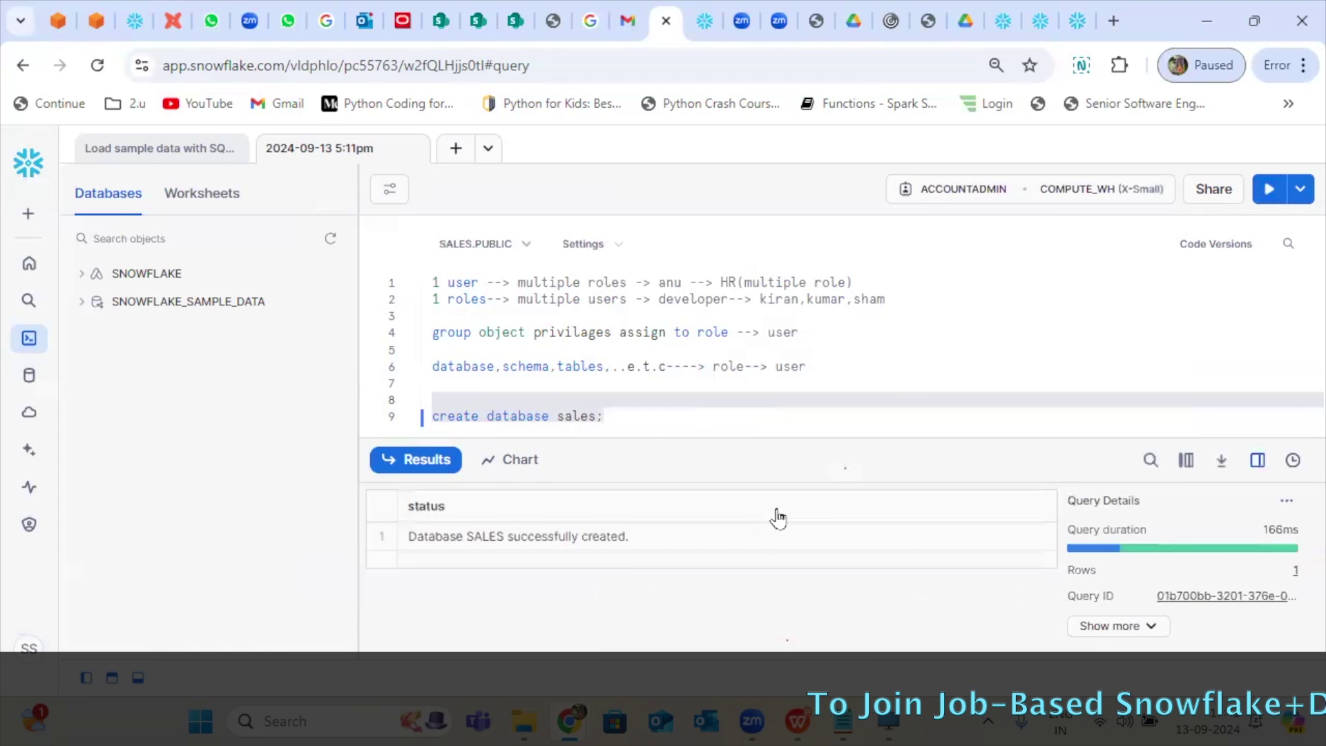
# Add new lines below the create database statement and begin typing the next command.
pyautogui.click(625, 419)
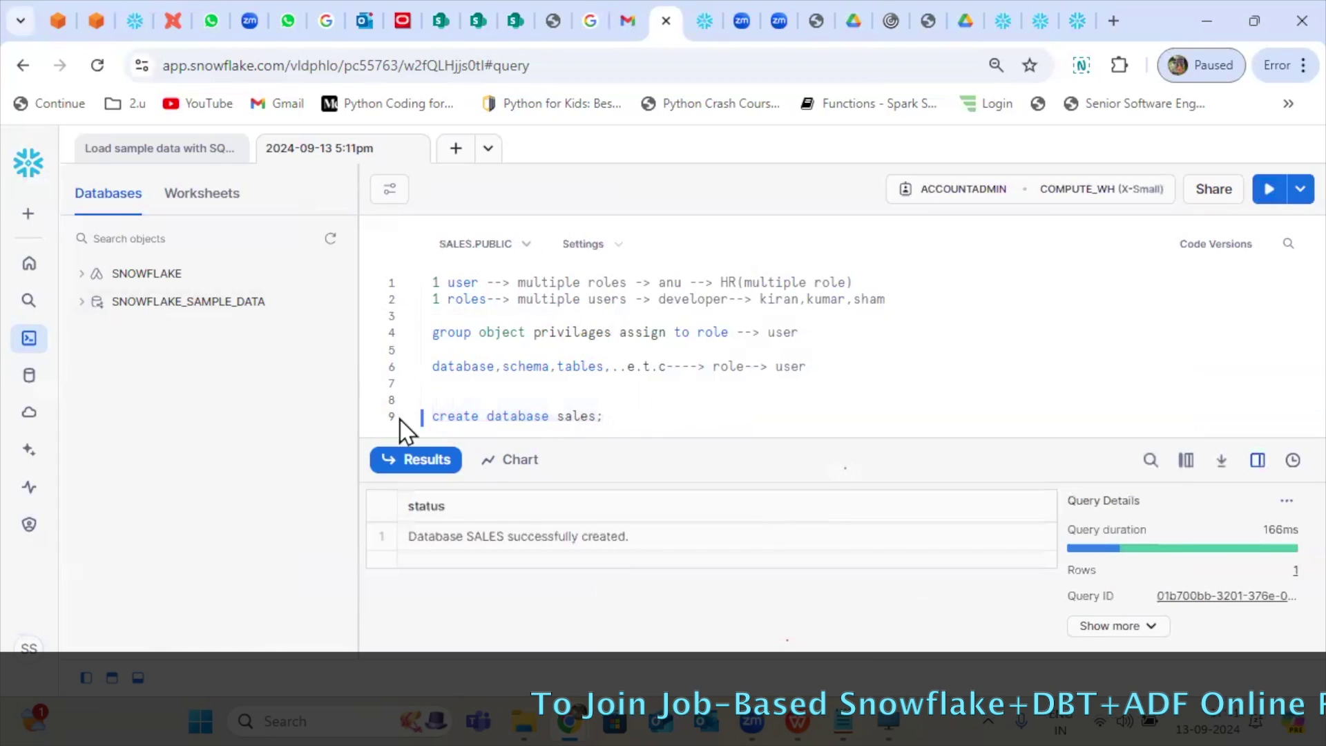
pyautogui.click(22, 660)
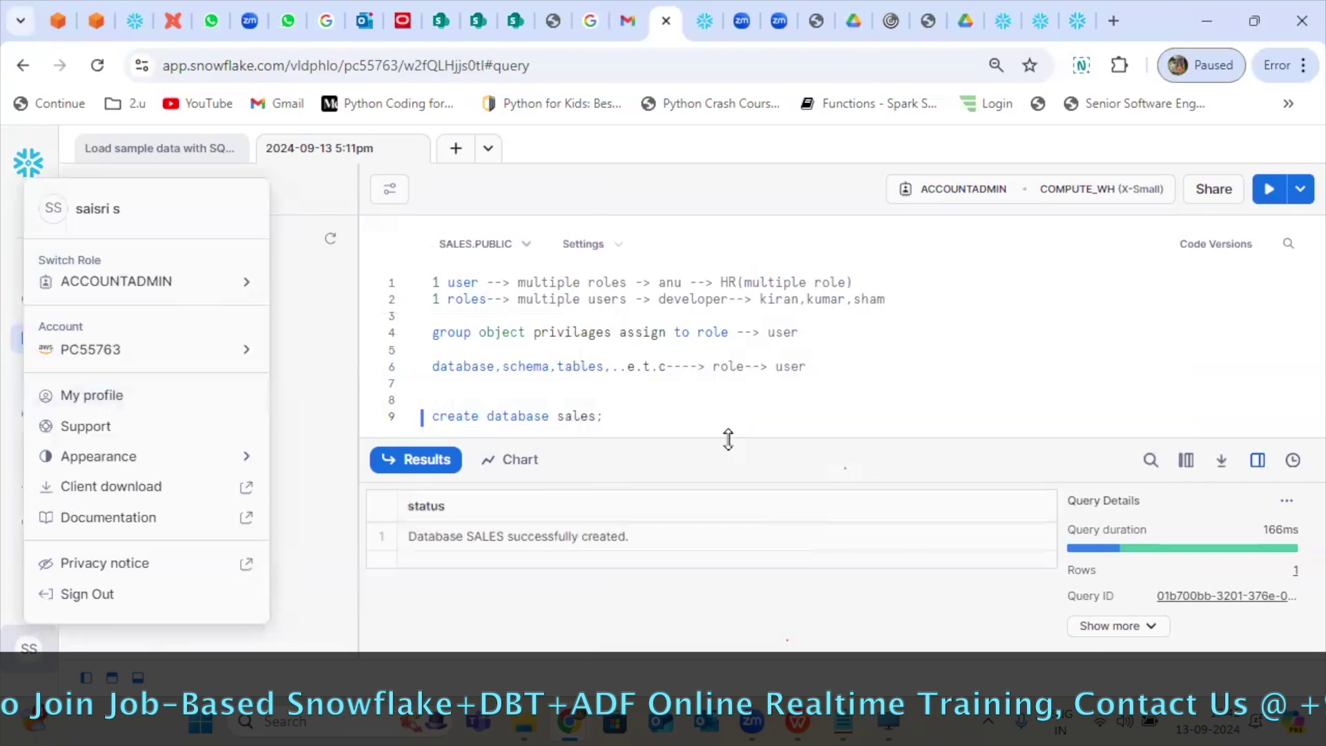
pyautogui.click(694, 418)
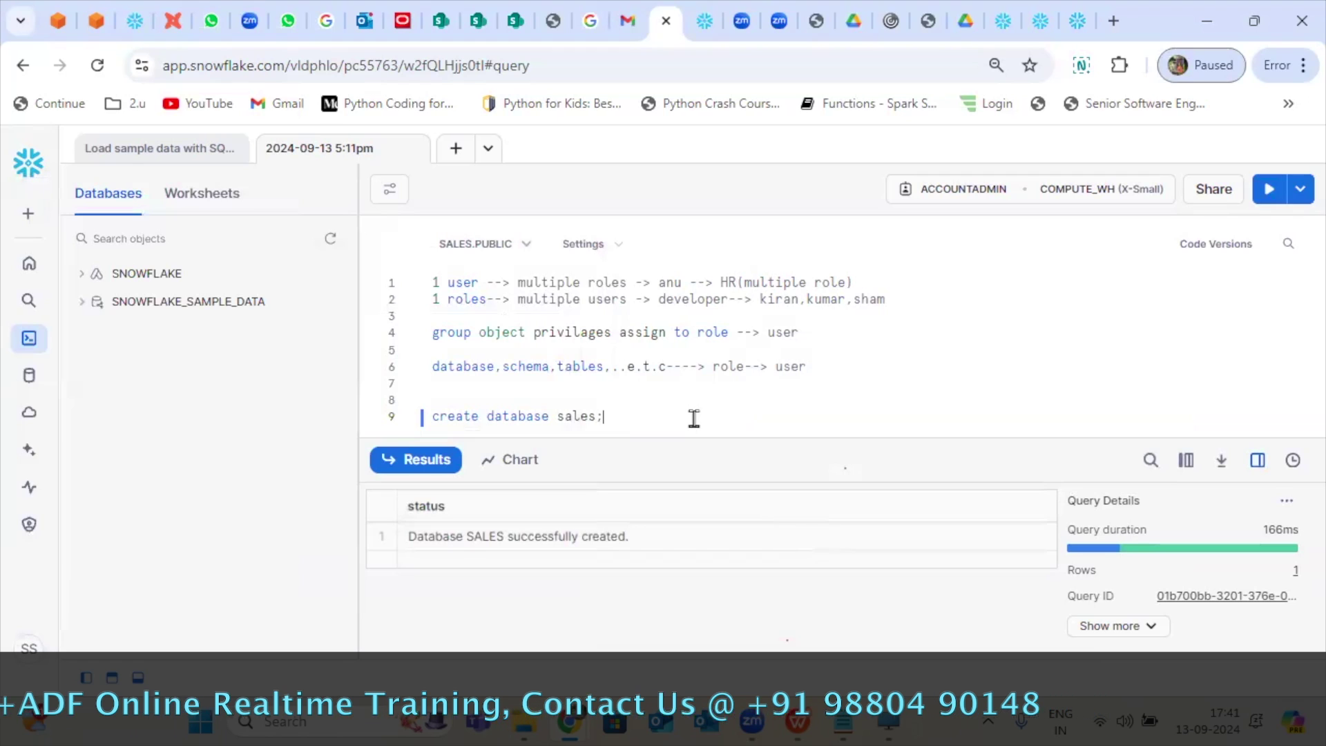
pyautogui.press('Return')
pyautogui.press('Return')
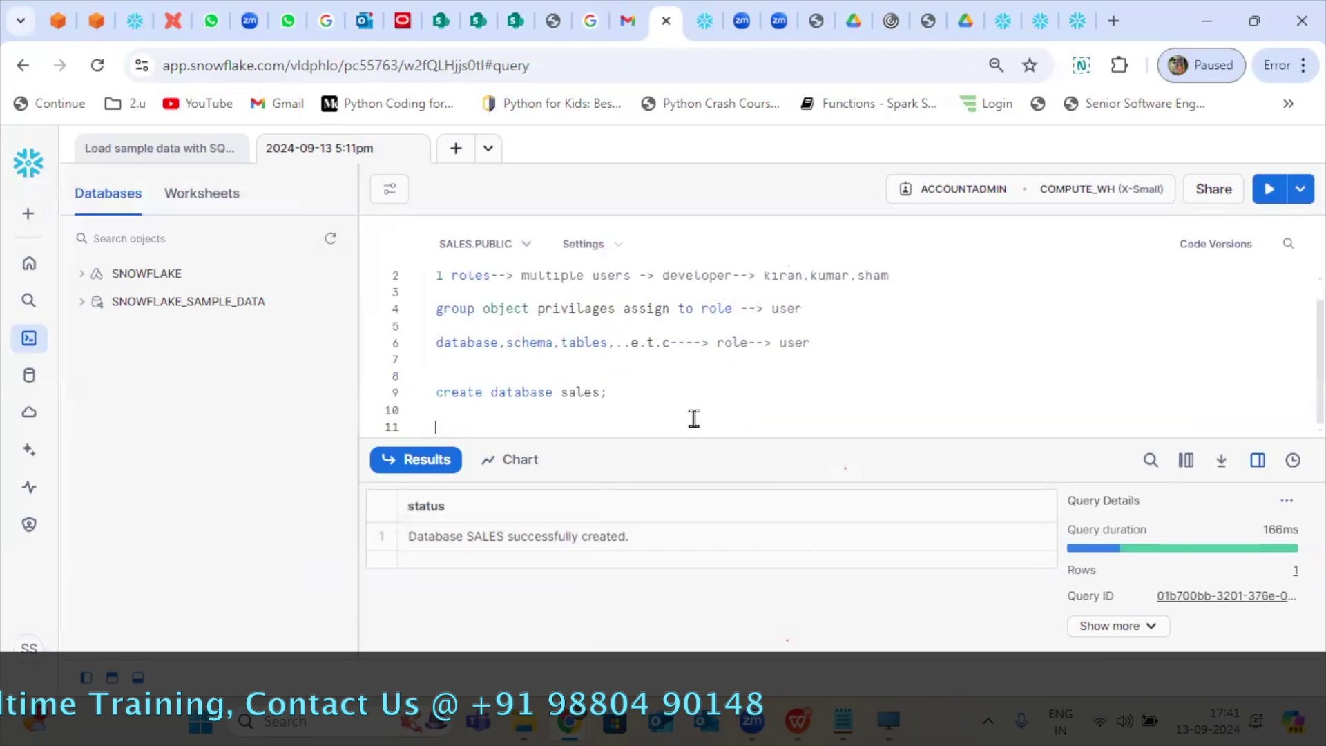
pyautogui.write('creta')
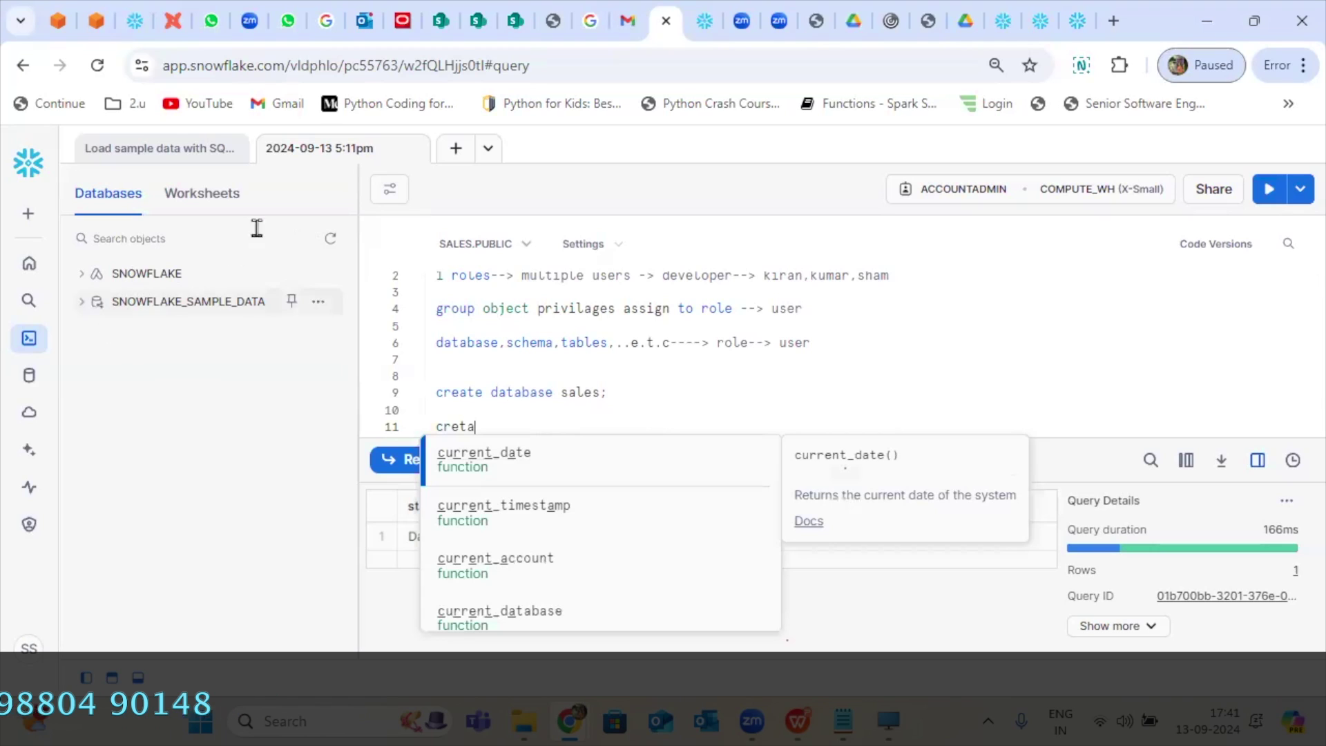
pyautogui.click(320, 263)
# Refresh the database list and expand SALES to show INFORMATION_SCHEMA and PUBLIC.
pyautogui.click(327, 242)
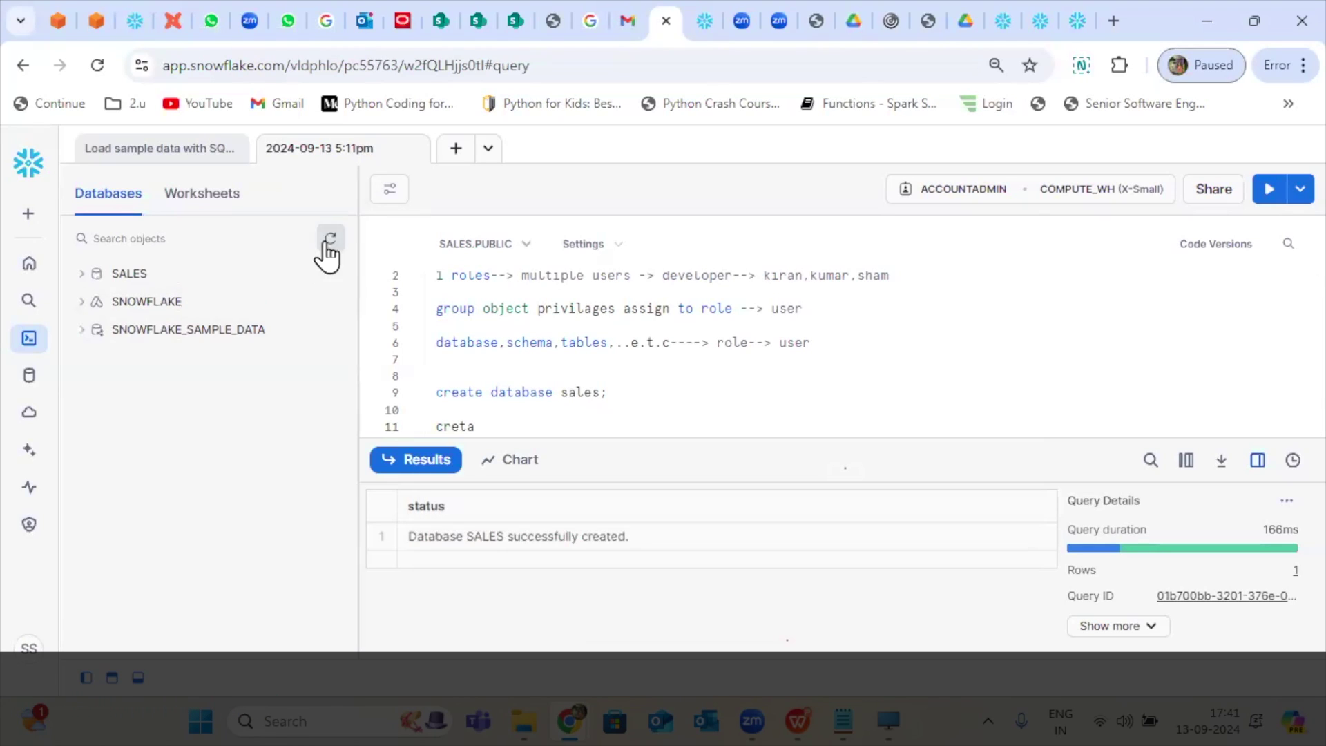
pyautogui.click(122, 275)
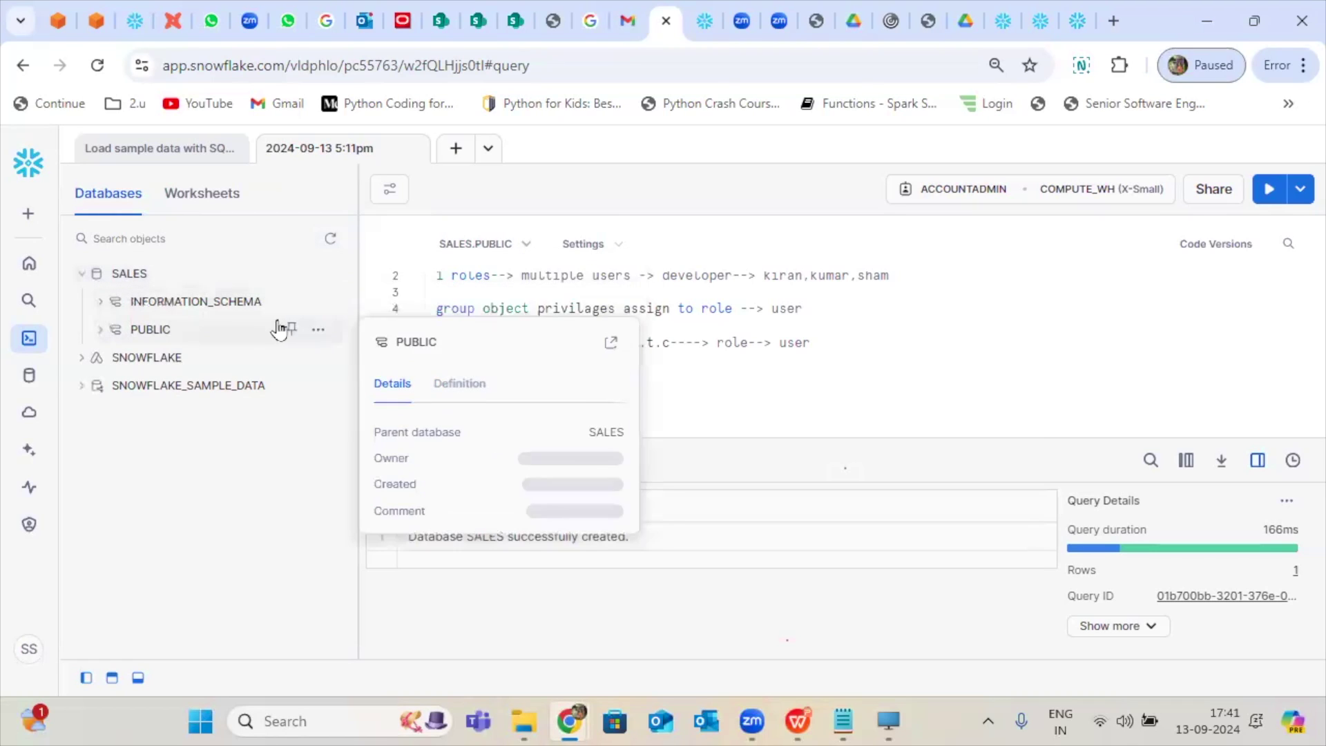
pyautogui.moveTo(145, 297)
pyautogui.moveTo(133, 338)
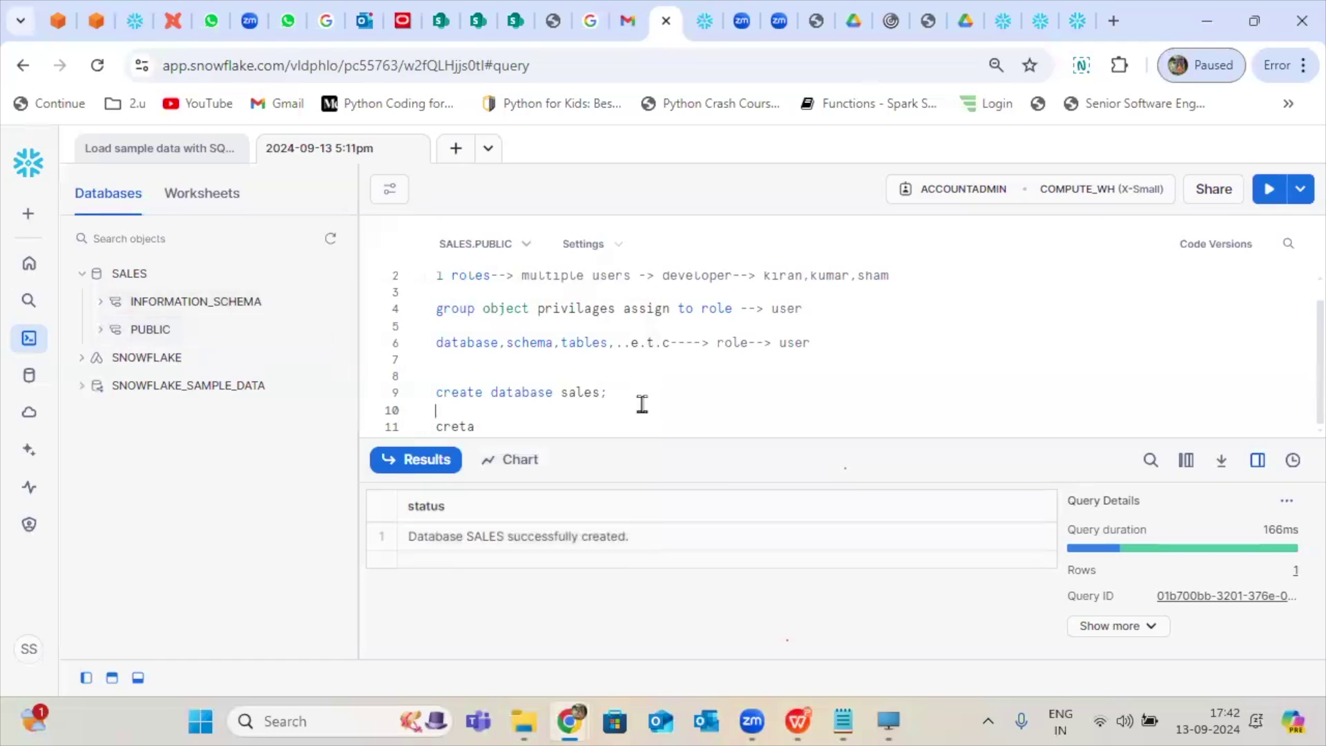
# Write and run 'create schema customer;', then refresh the tree to show CUSTOMER under SALES.
pyautogui.click(462, 426)
pyautogui.write('a')
pyautogui.press('Escape')
pyautogui.write('schema')
pyautogui.write('cu')
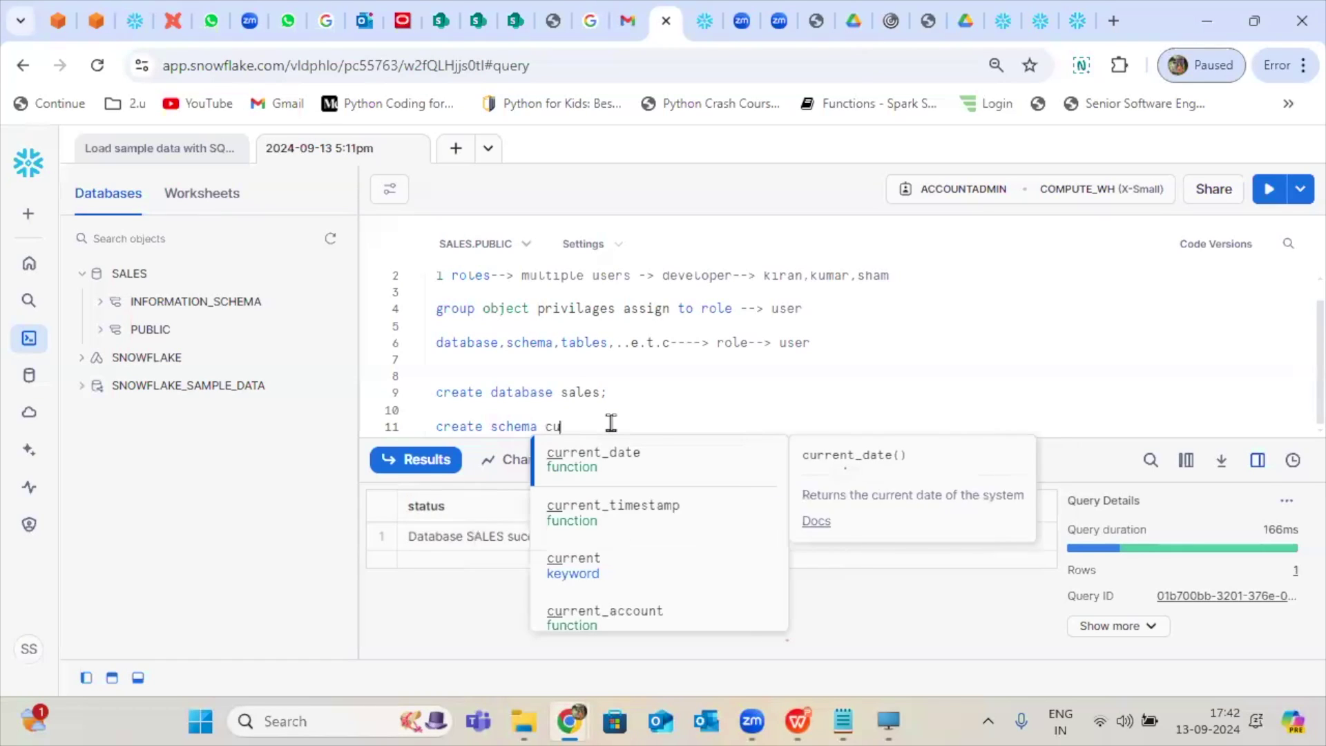
pyautogui.write('stomer')
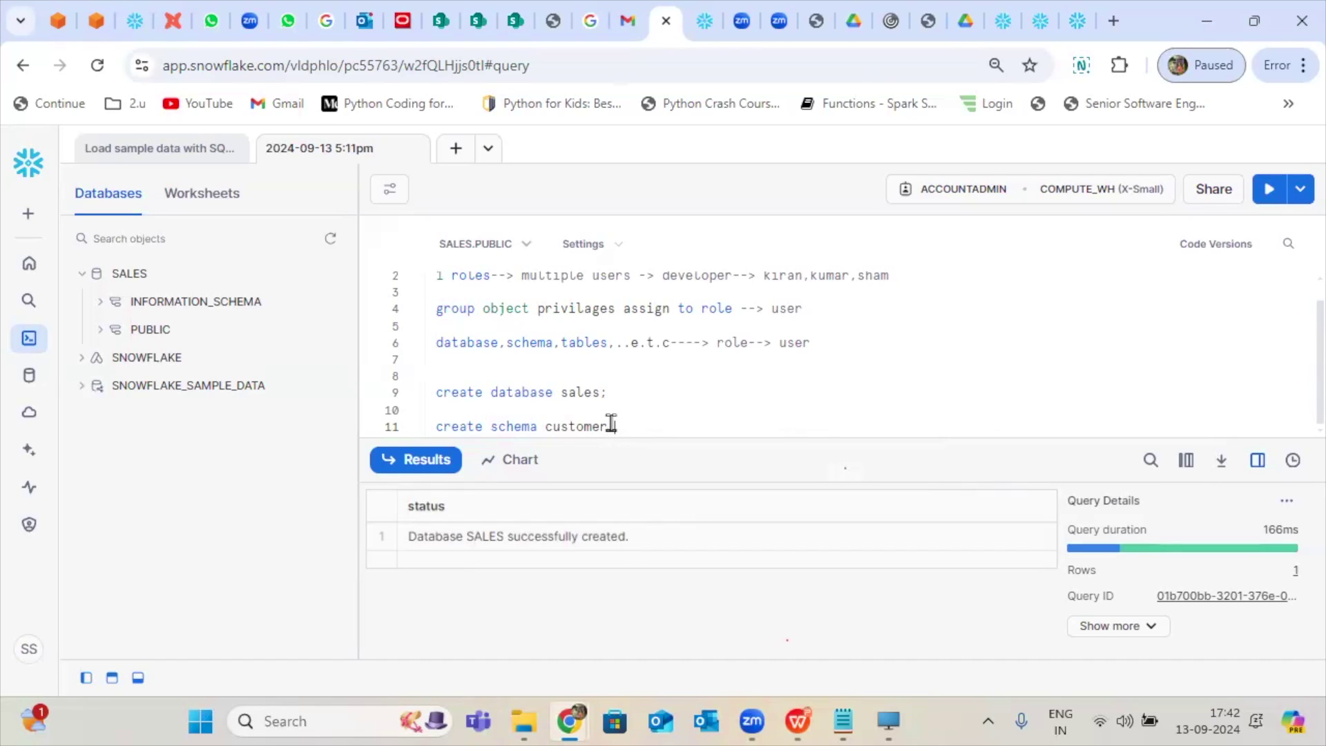
pyautogui.press('Up')
pyautogui.hotkey('ctrl', 'Return')
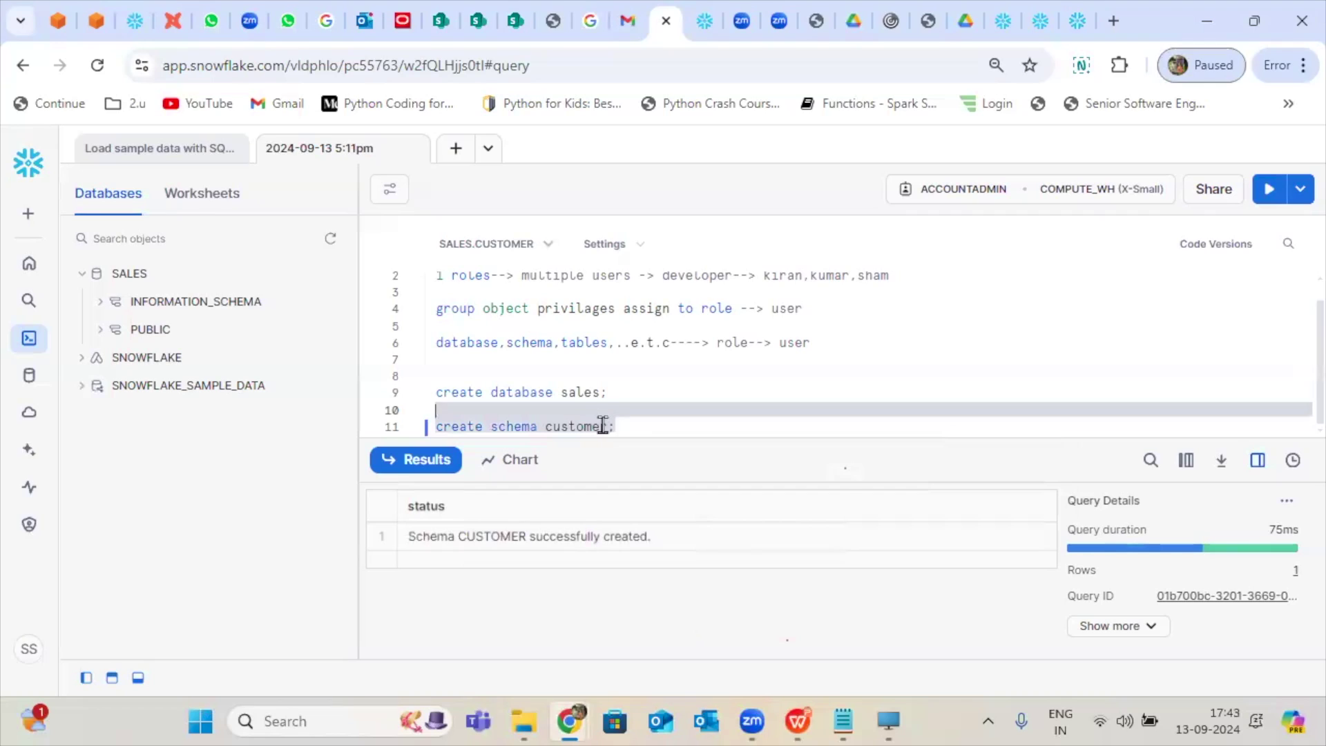
pyautogui.click(338, 250)
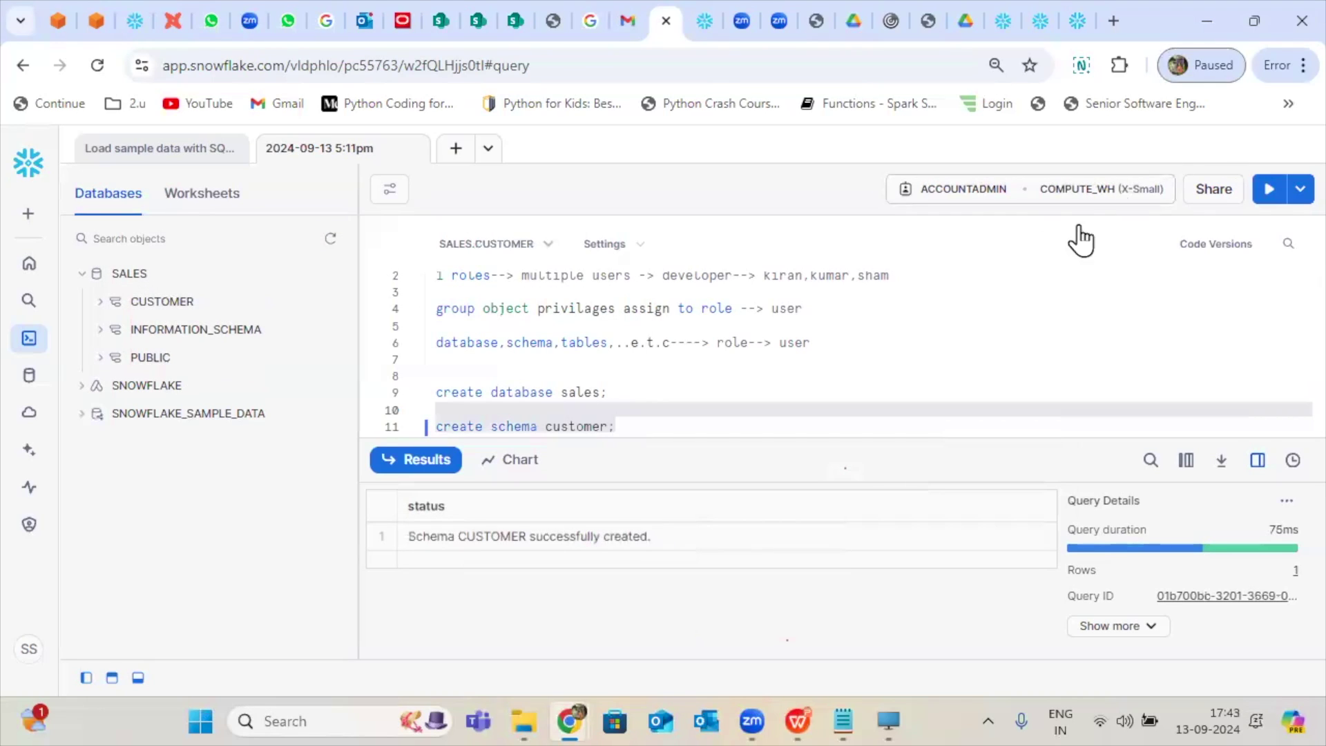
pyautogui.click(688, 414)
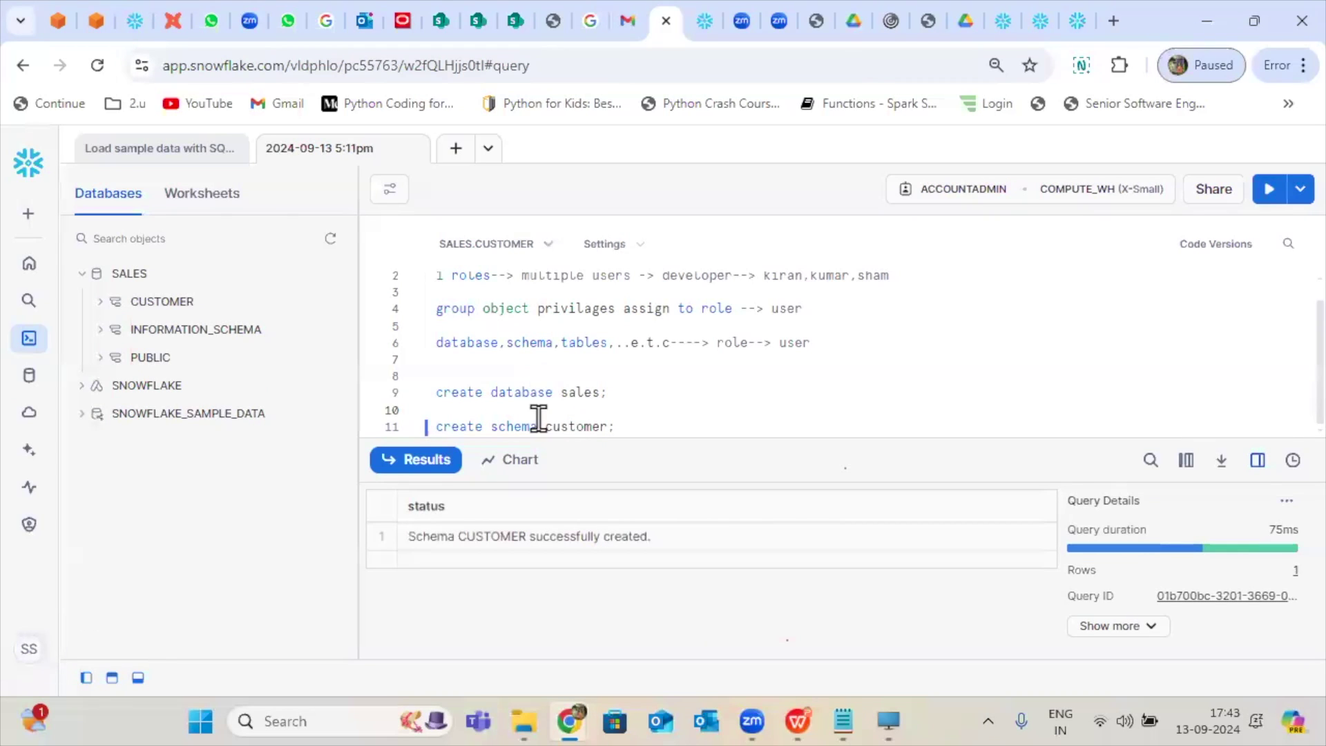
# Navigate to the Admin area's Users & Roles page.
pyautogui.click(27, 650)
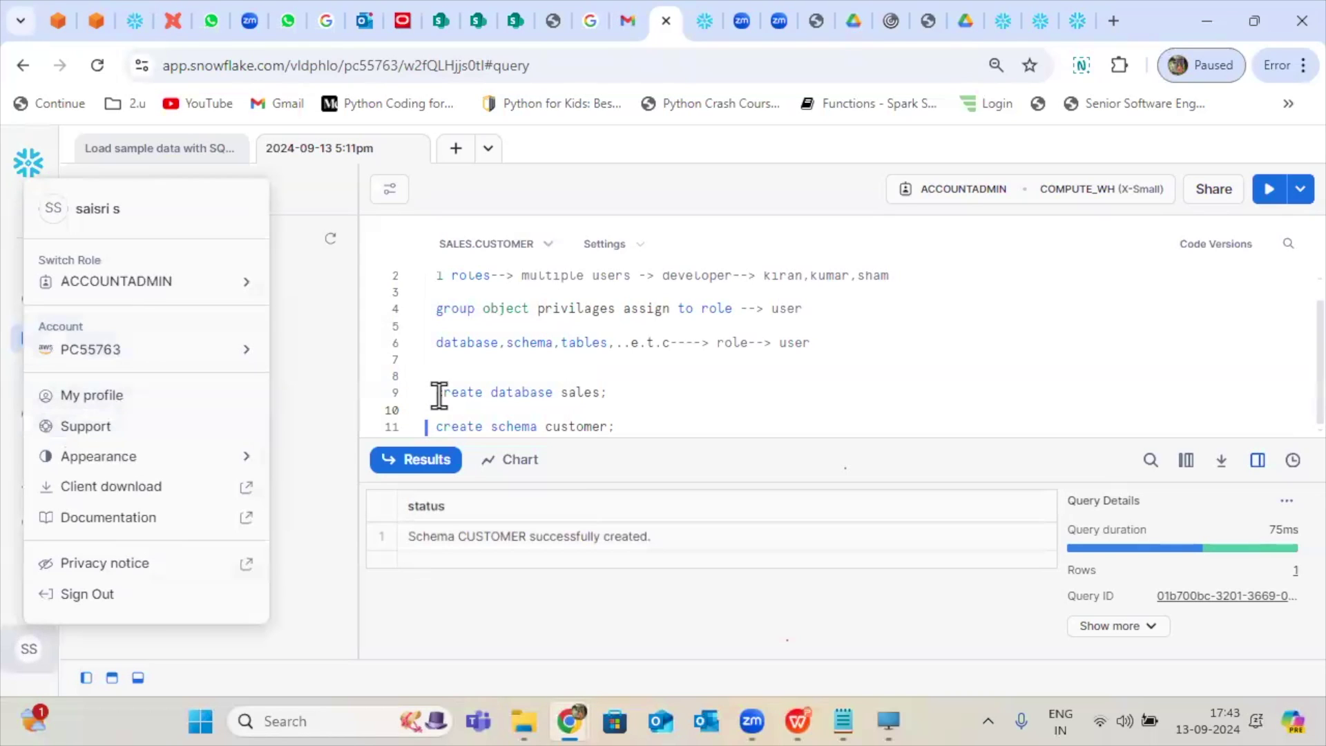
pyautogui.click(263, 361)
pyautogui.moveTo(29, 524)
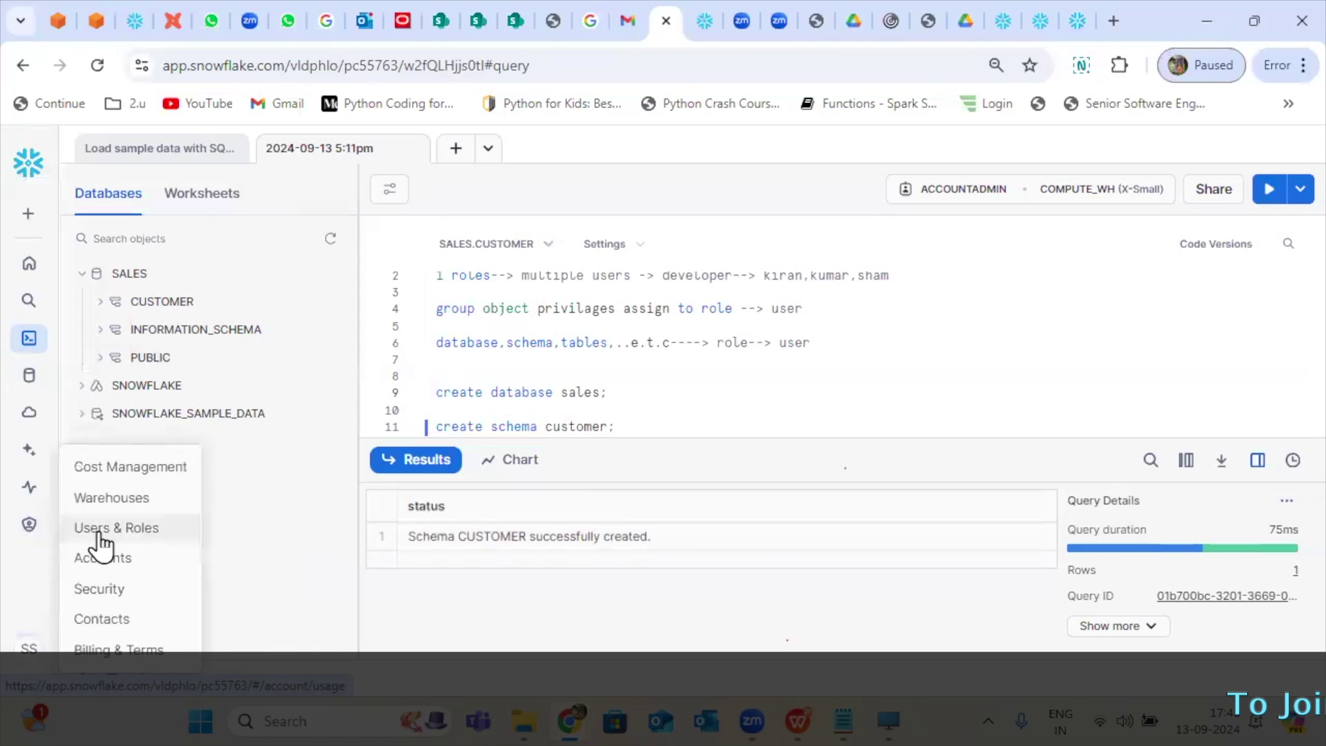
pyautogui.click(114, 558)
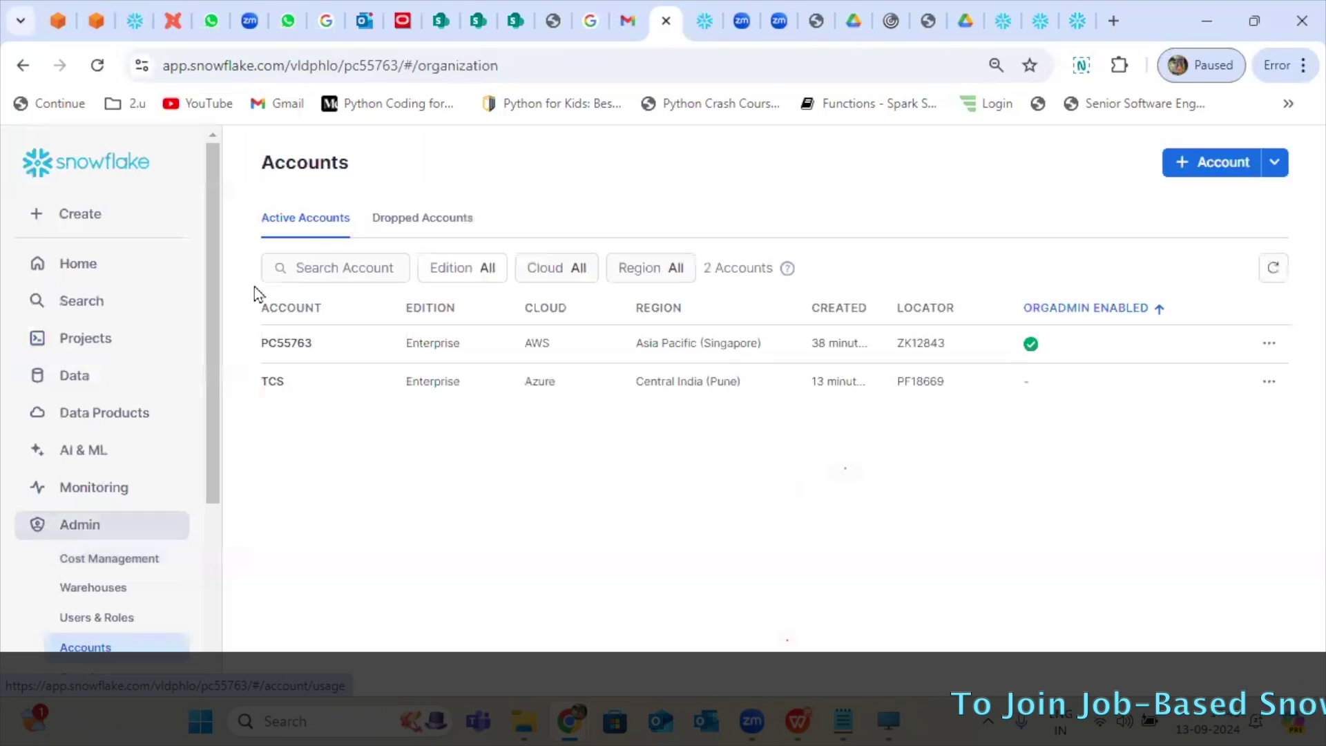
pyautogui.click(92, 620)
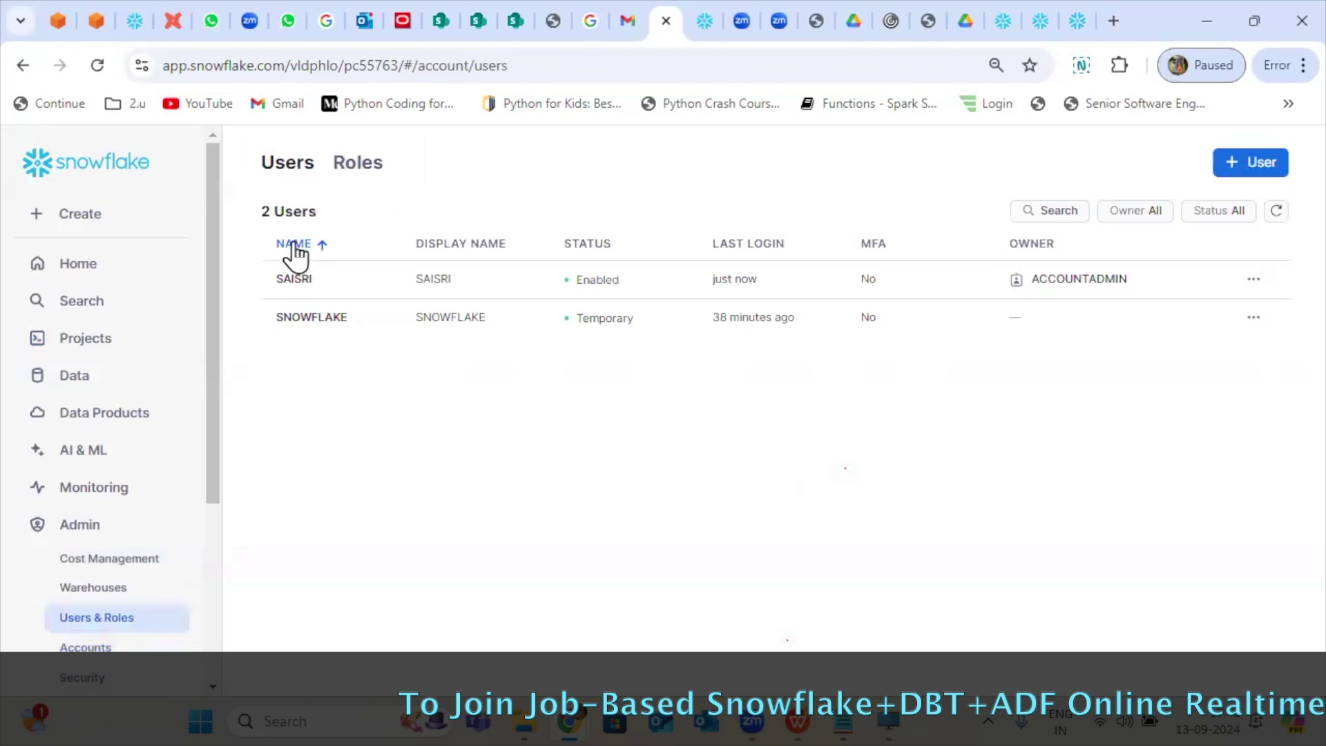
# Open the signed-in user's details to review privileges and granted roles ACCOUNTADMIN and ORGADMIN.
pyautogui.click(301, 284)
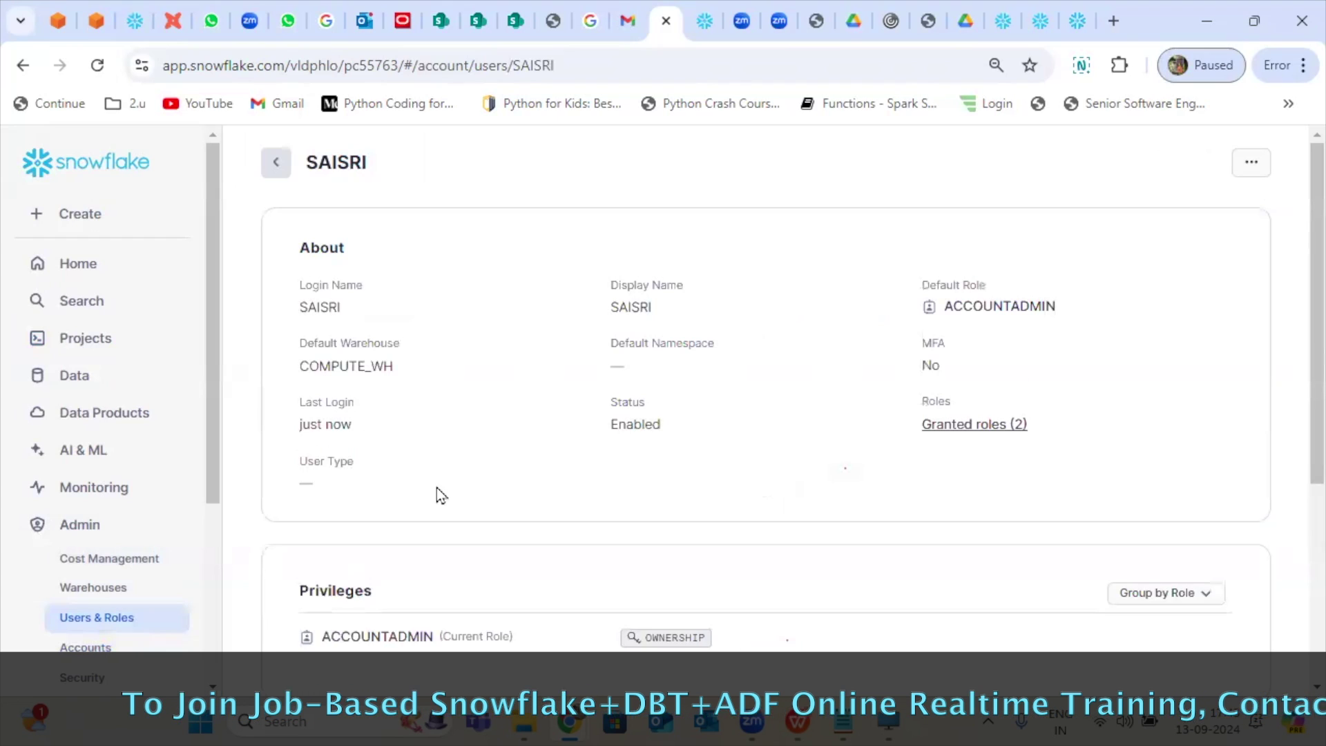
pyautogui.scroll(-4, 1294, 332)
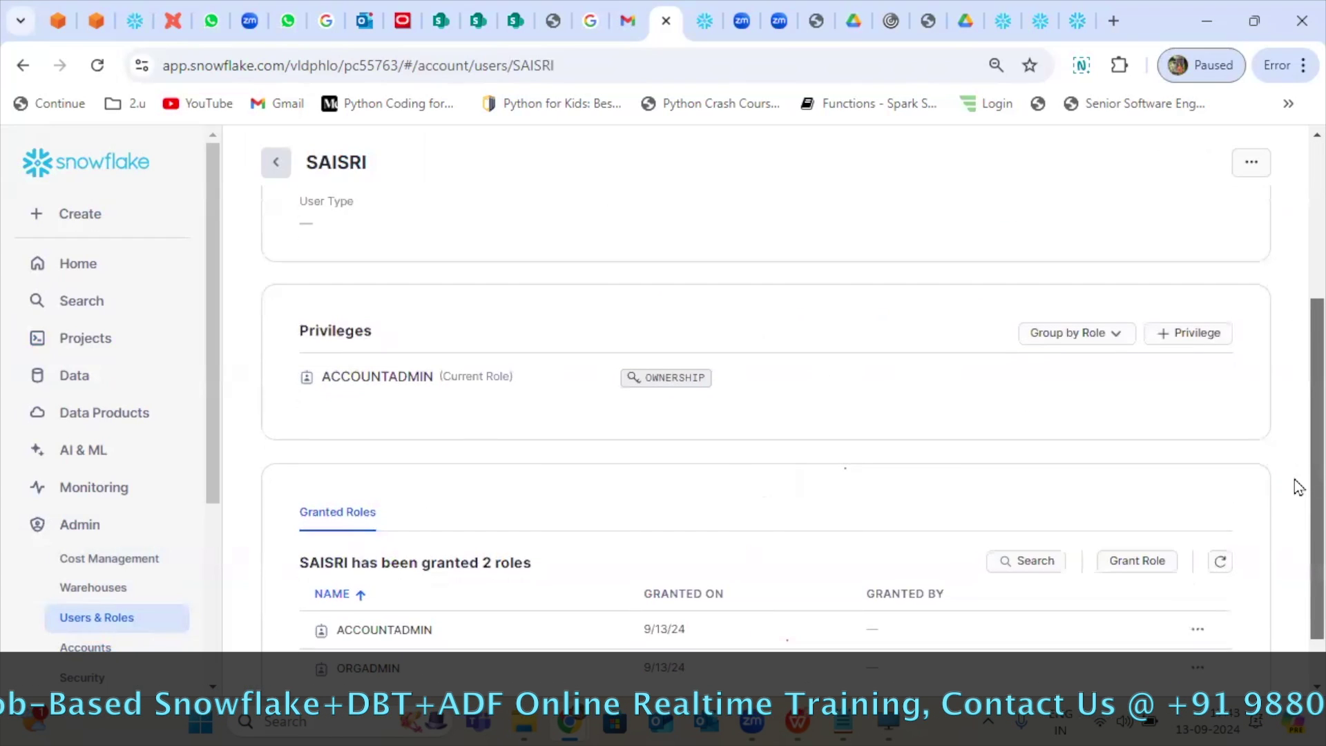
pyautogui.scroll(-1, 1297, 518)
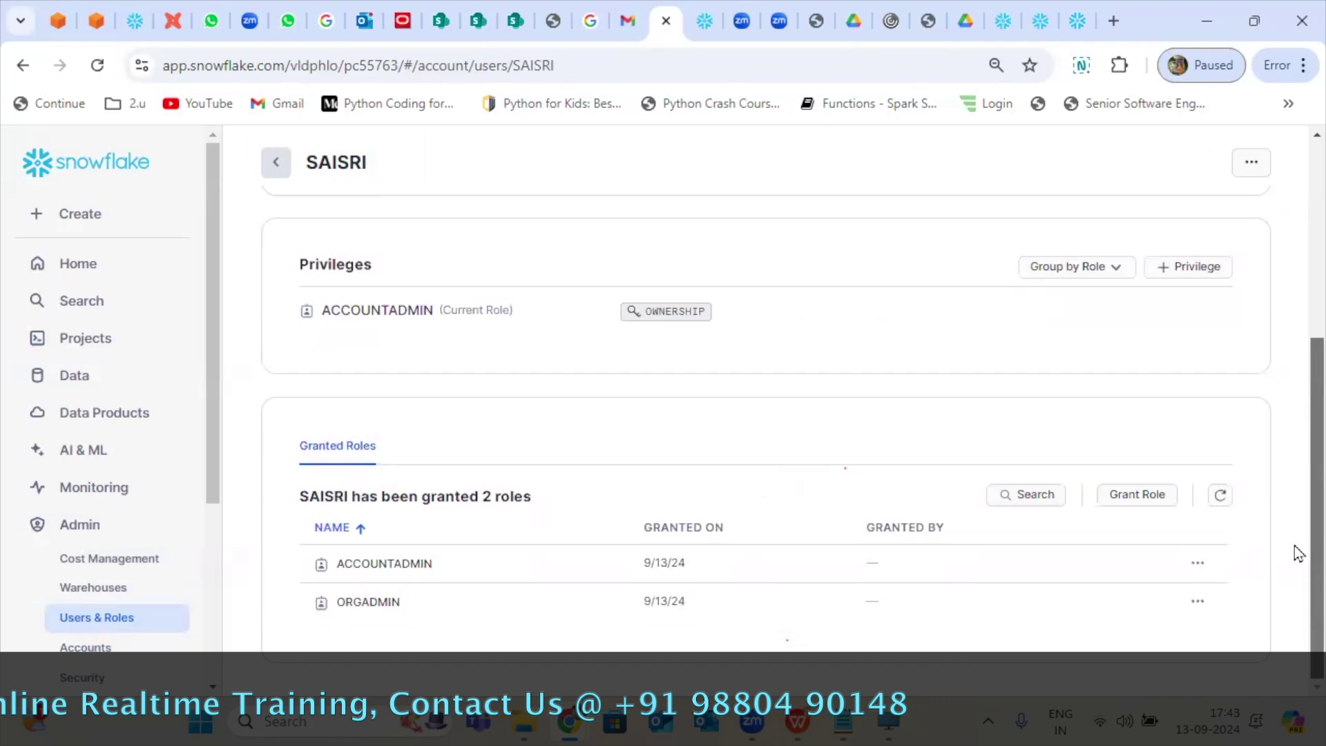
pyautogui.scroll(5, 1299, 553)
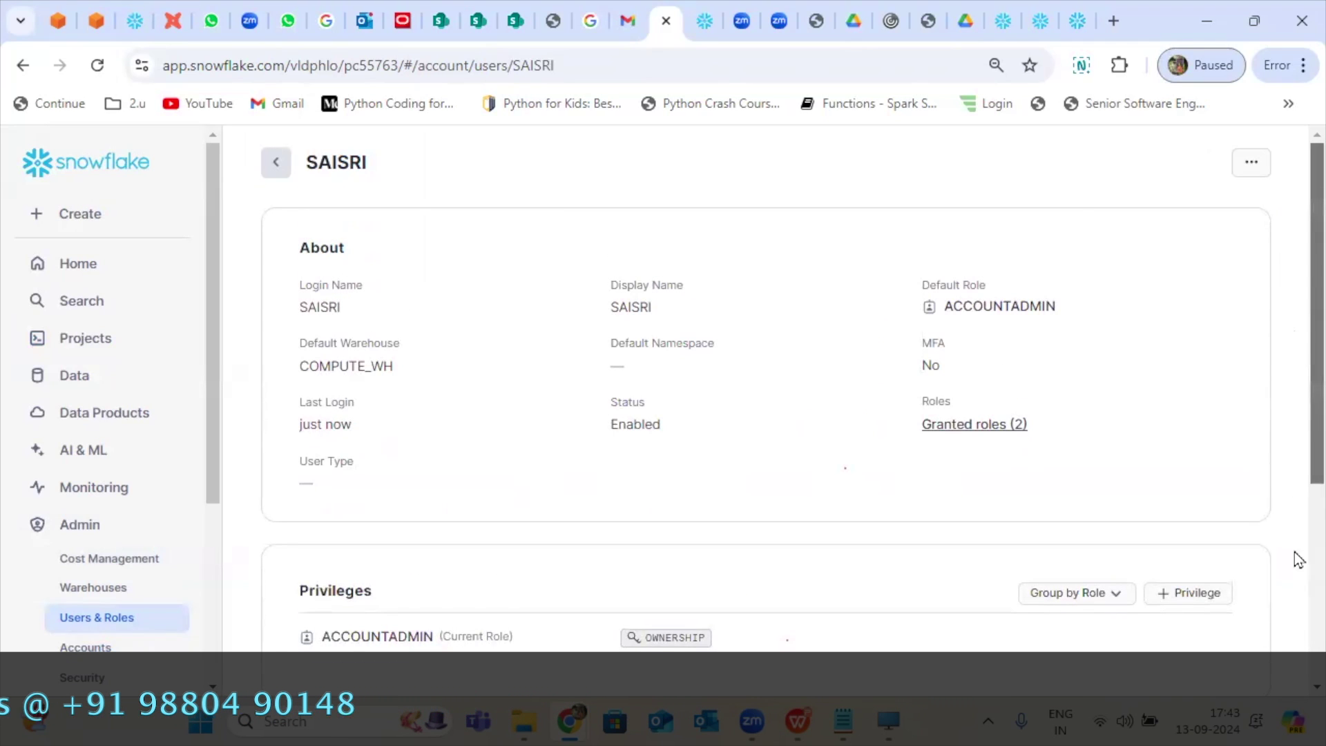
pyautogui.scroll(-5, 1299, 559)
pyautogui.moveTo(453, 579)
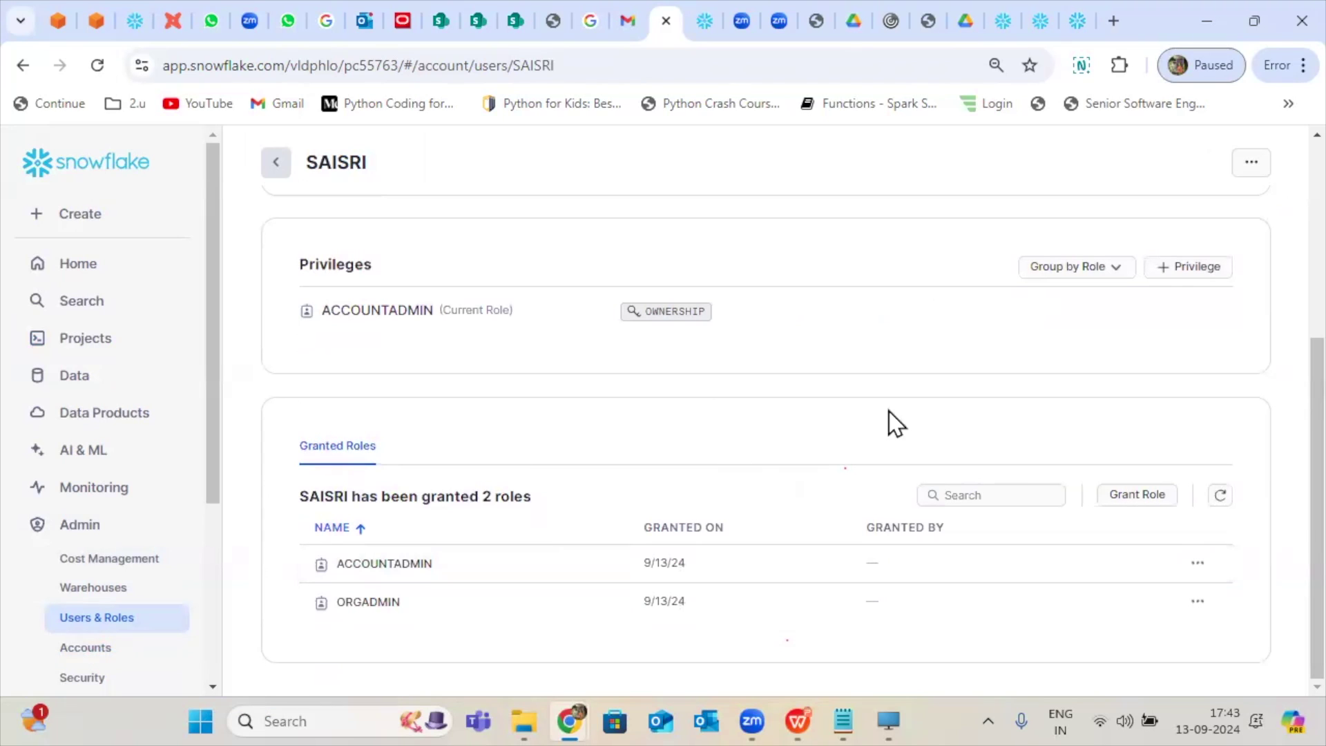
# Grant the USERADMIN role to the user and check its three granted roles.
pyautogui.click(1154, 503)
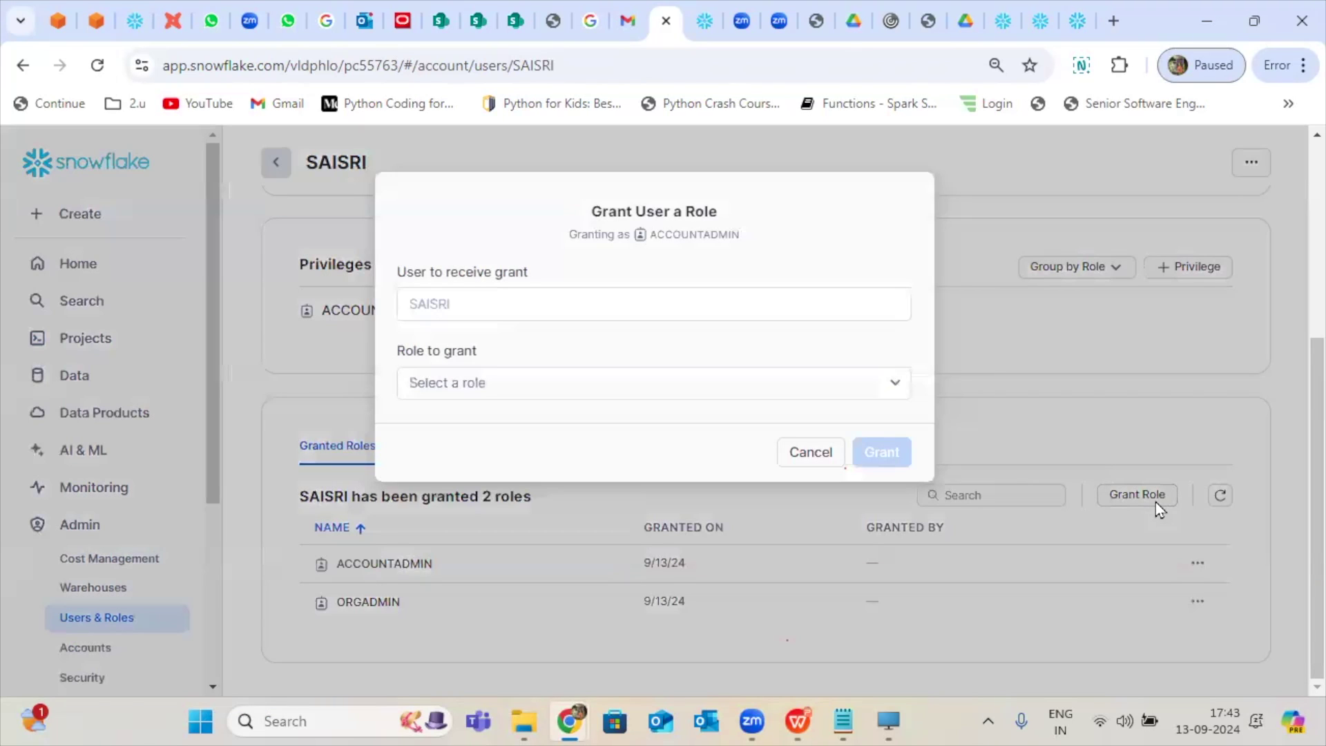
pyautogui.click(598, 391)
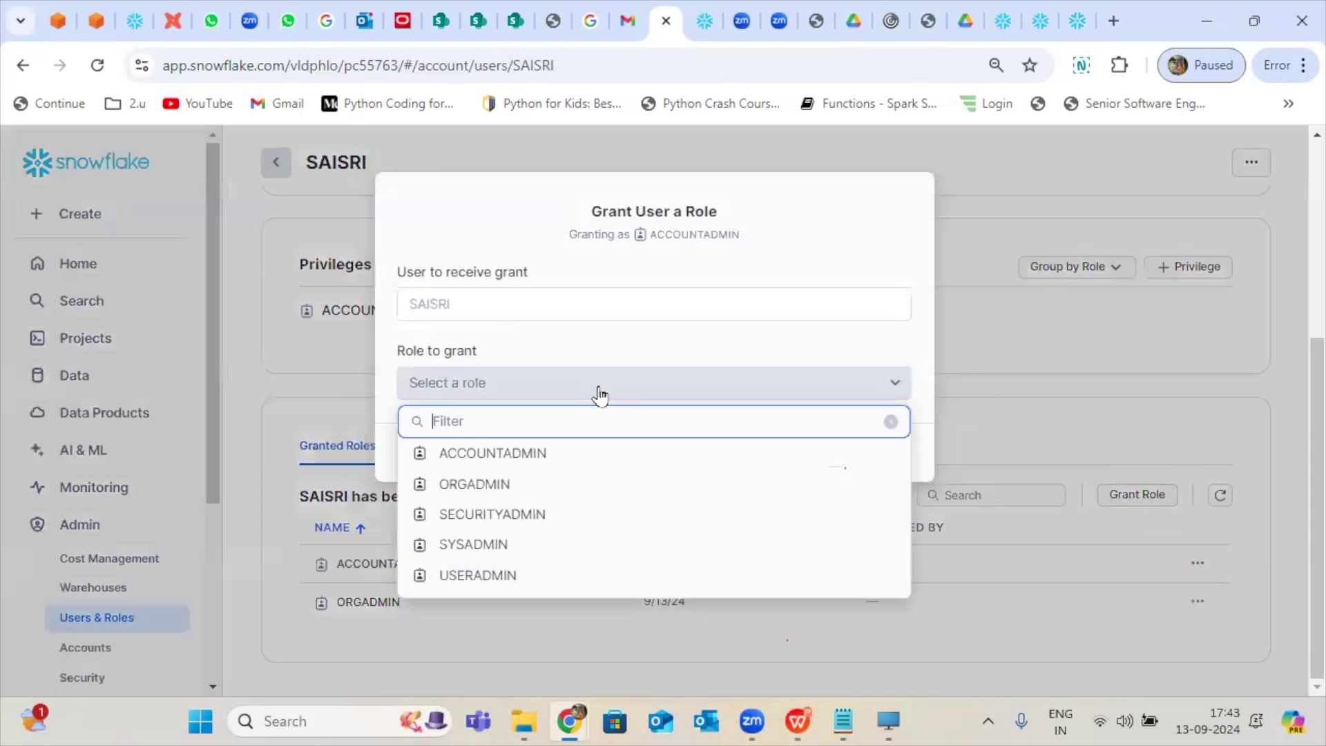
pyautogui.click(499, 577)
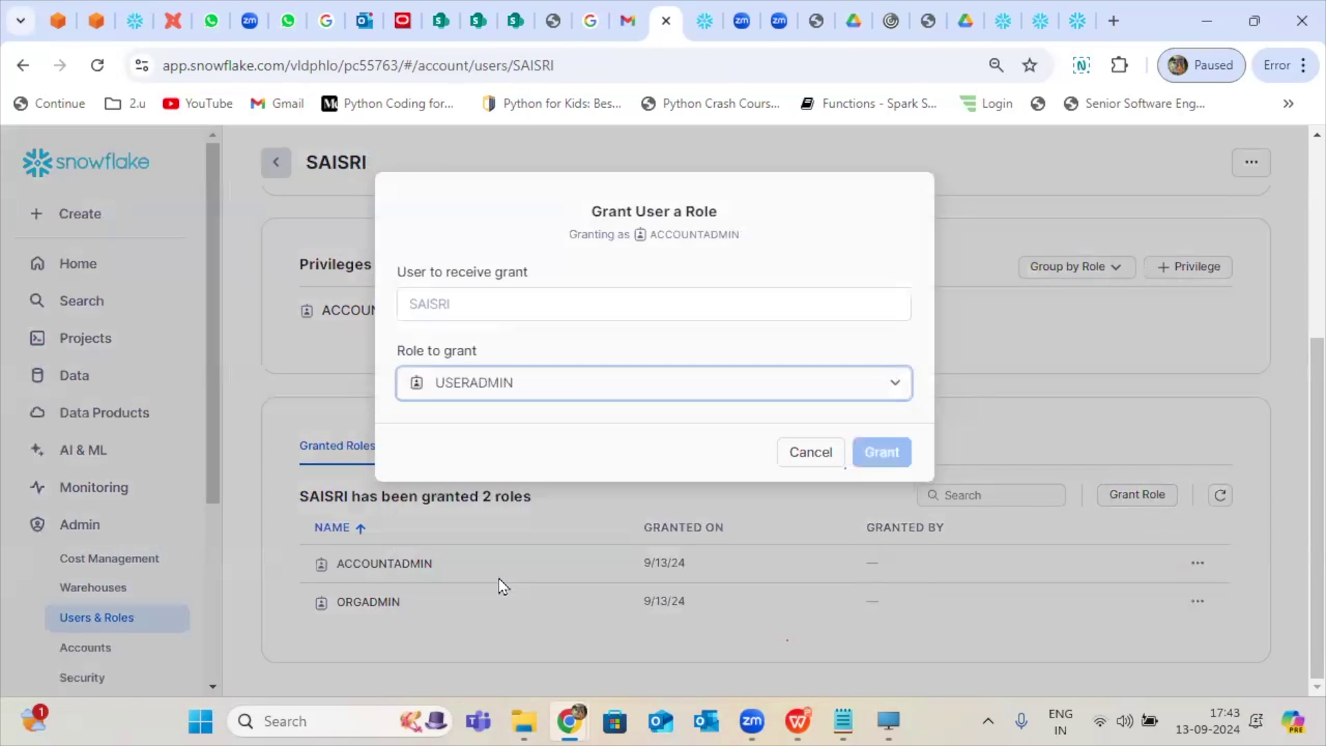
pyautogui.click(889, 454)
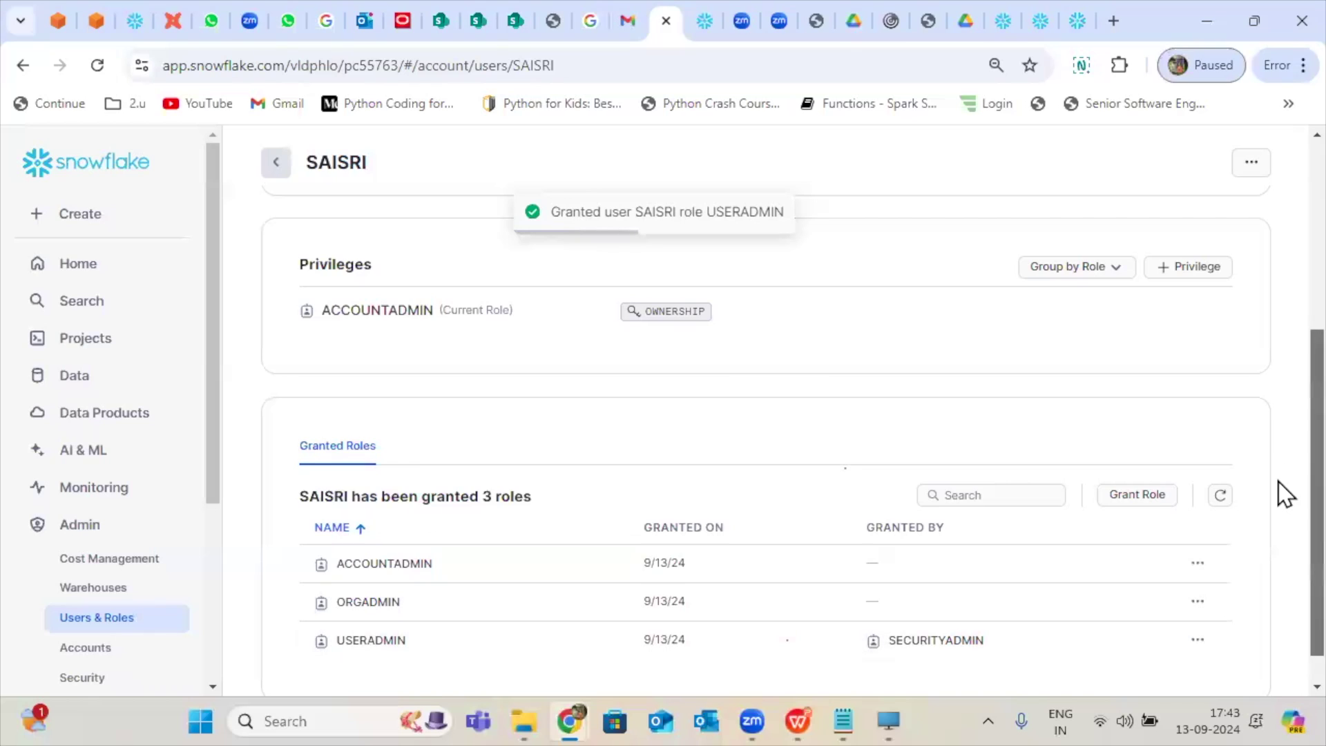
pyautogui.scroll(-1, 1280, 497)
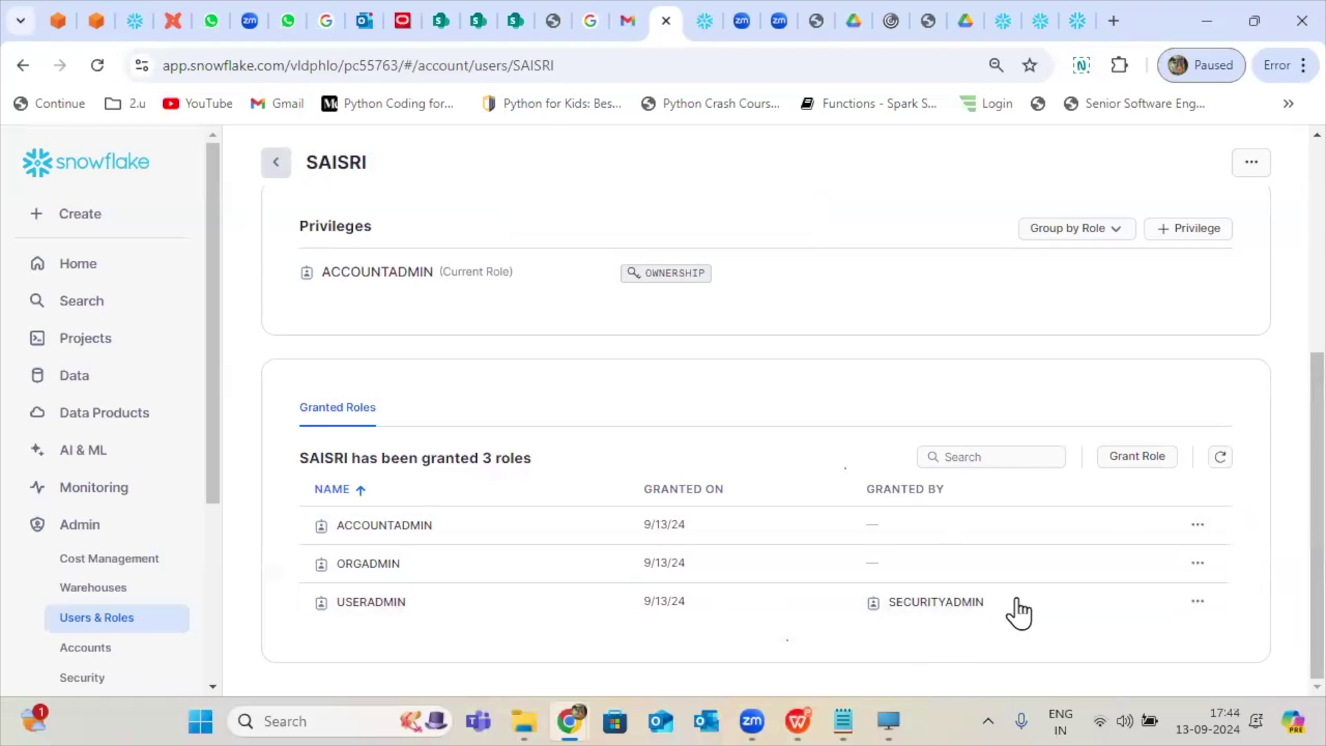
pyautogui.scroll(5, 1281, 414)
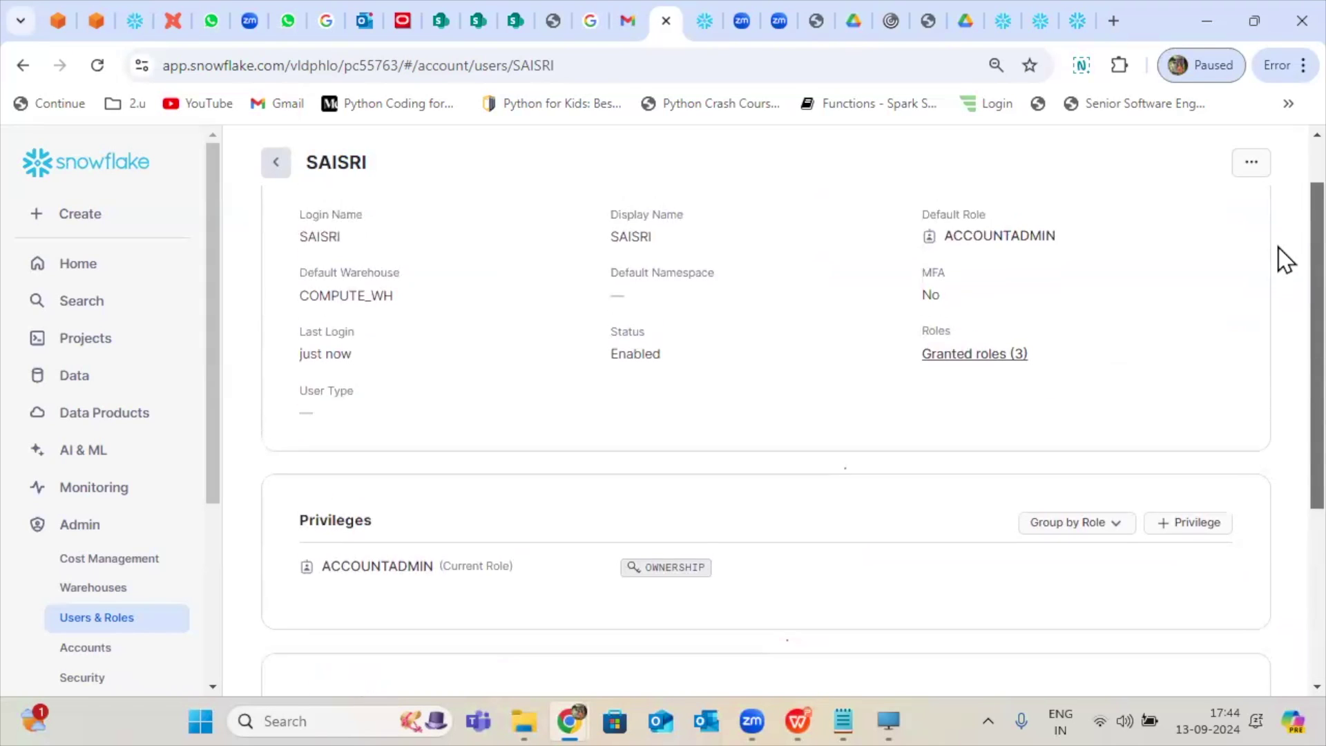
pyautogui.scroll(1, 1281, 169)
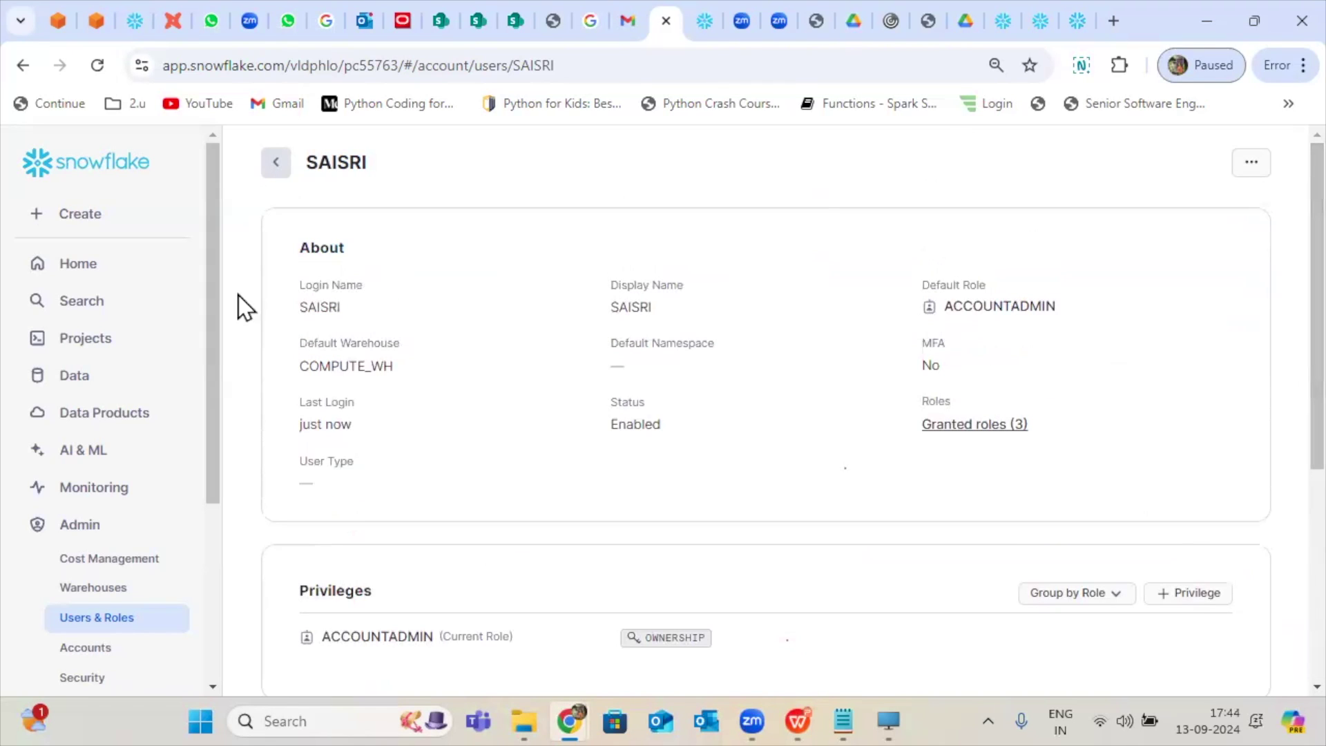
# Return to the Users list, start a new user, then cancel it.
pyautogui.click(276, 168)
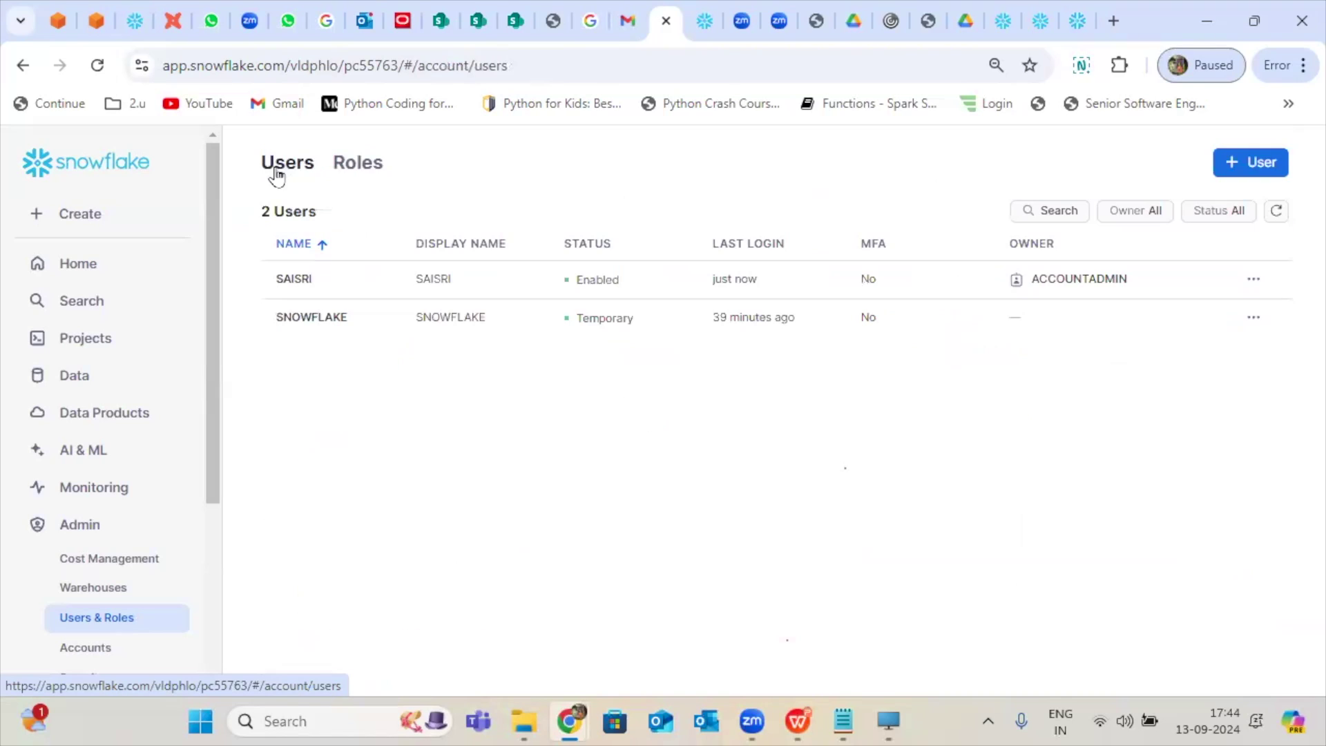
pyautogui.click(1245, 179)
pyautogui.click(587, 313)
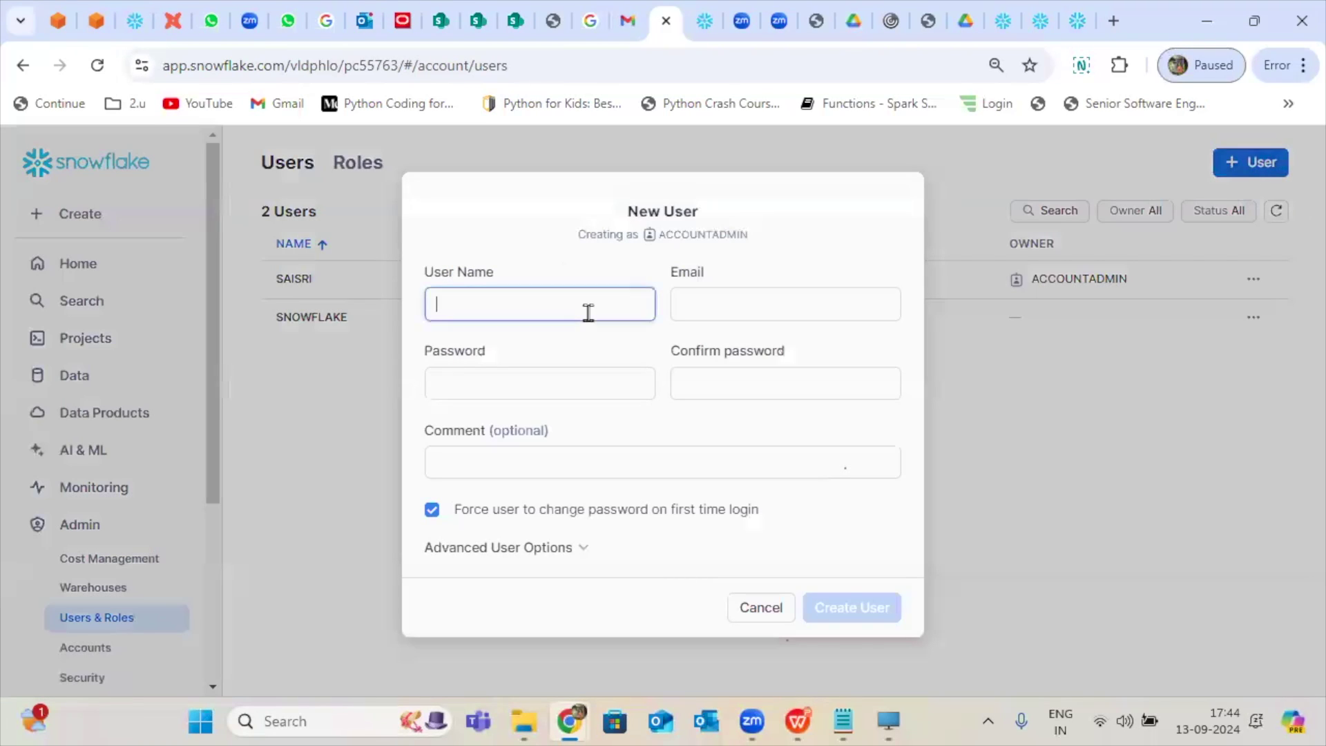
pyautogui.write('k')
pyautogui.press('BackSpace')
pyautogui.press('BackSpace')
pyautogui.press('BackSpace')
pyautogui.click(745, 608)
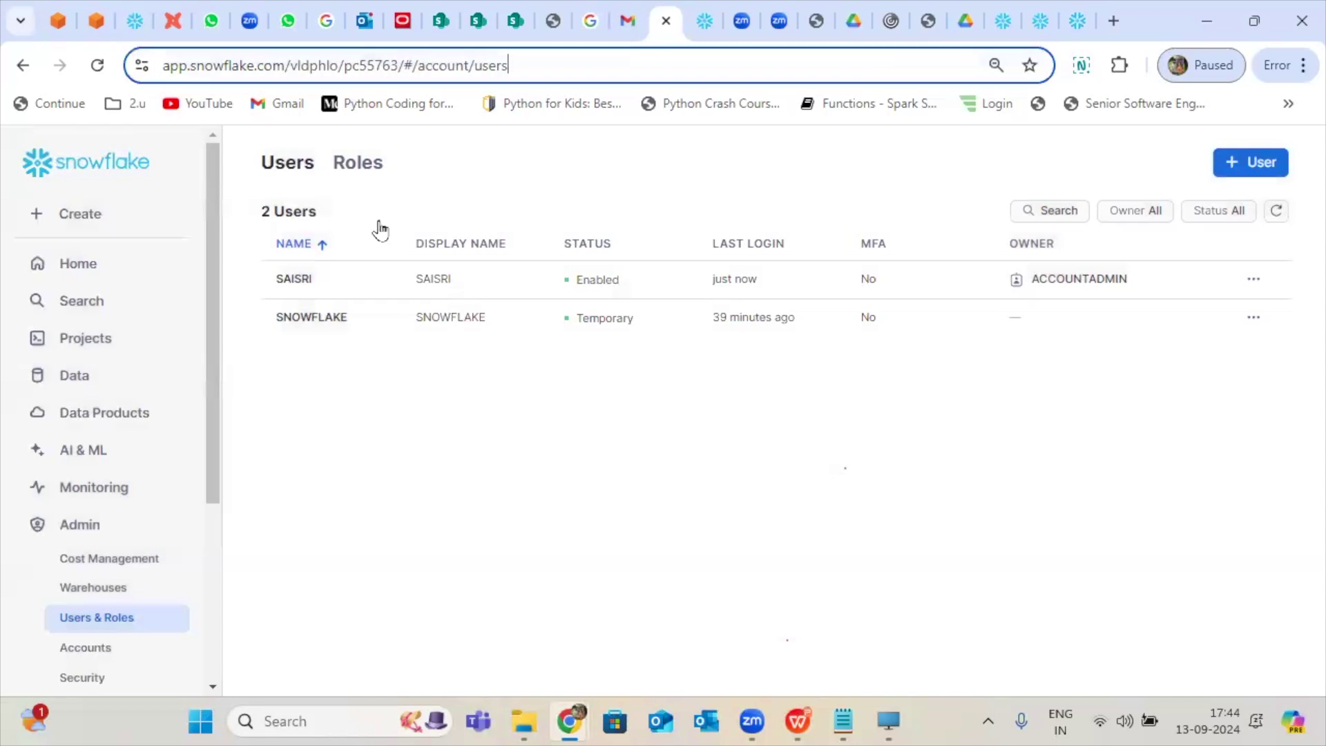
# Copy the Snowflake page address and load it in the private window.
pyautogui.hotkey('ctrl', 'a')
pyautogui.hotkey('ctrl', 'c')
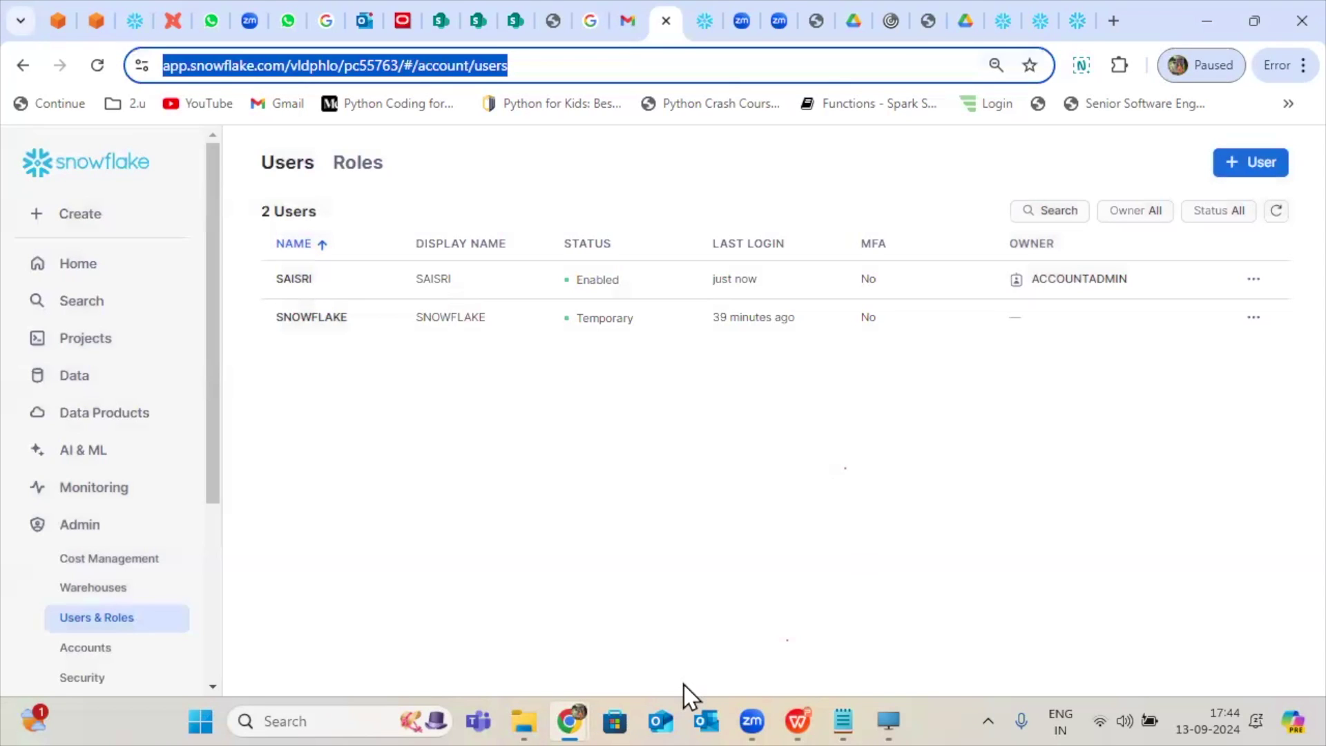
pyautogui.moveTo(582, 716)
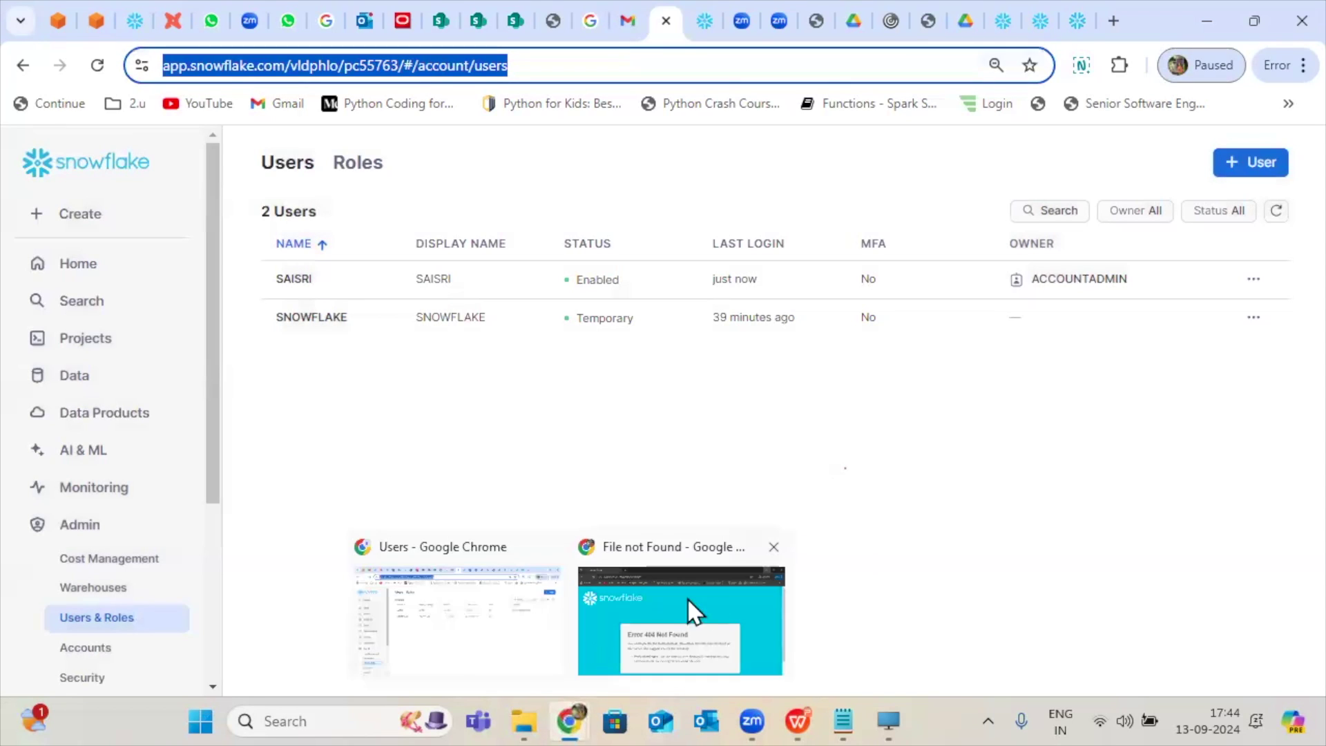
pyautogui.click(706, 598)
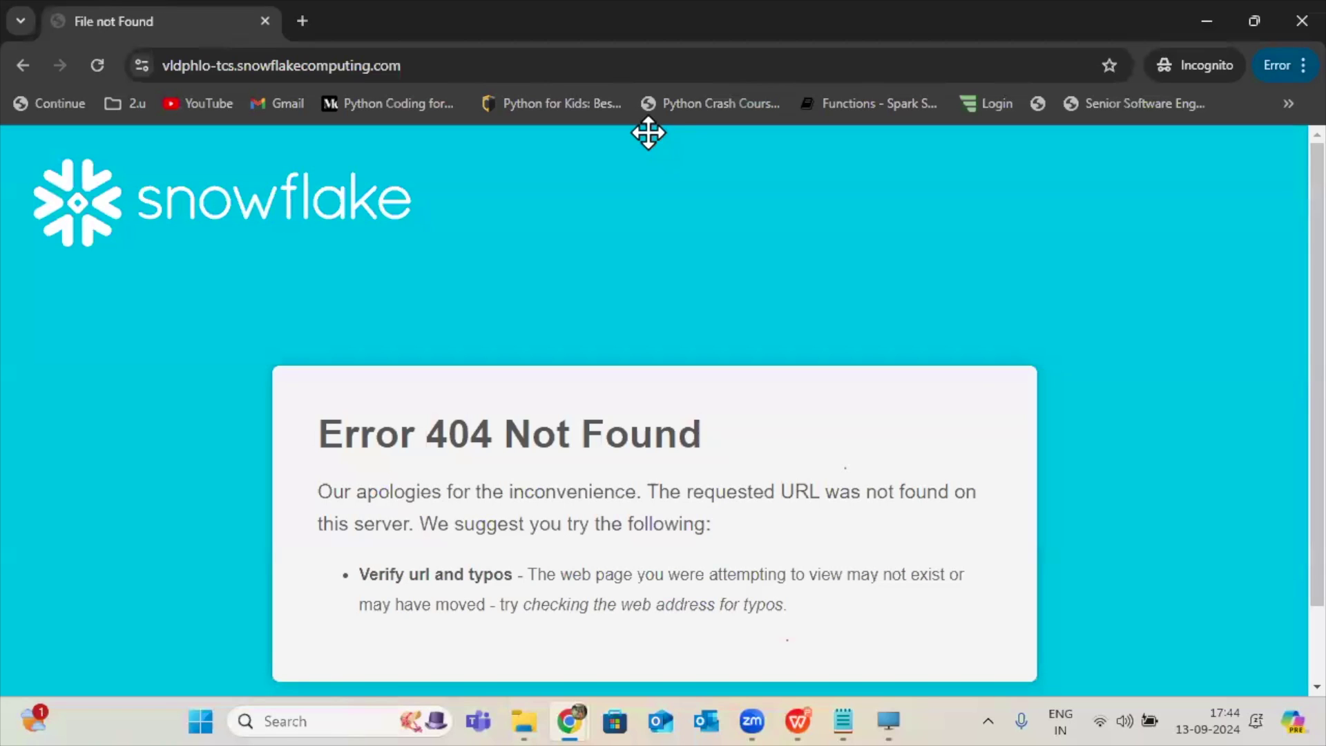
pyautogui.click(406, 63)
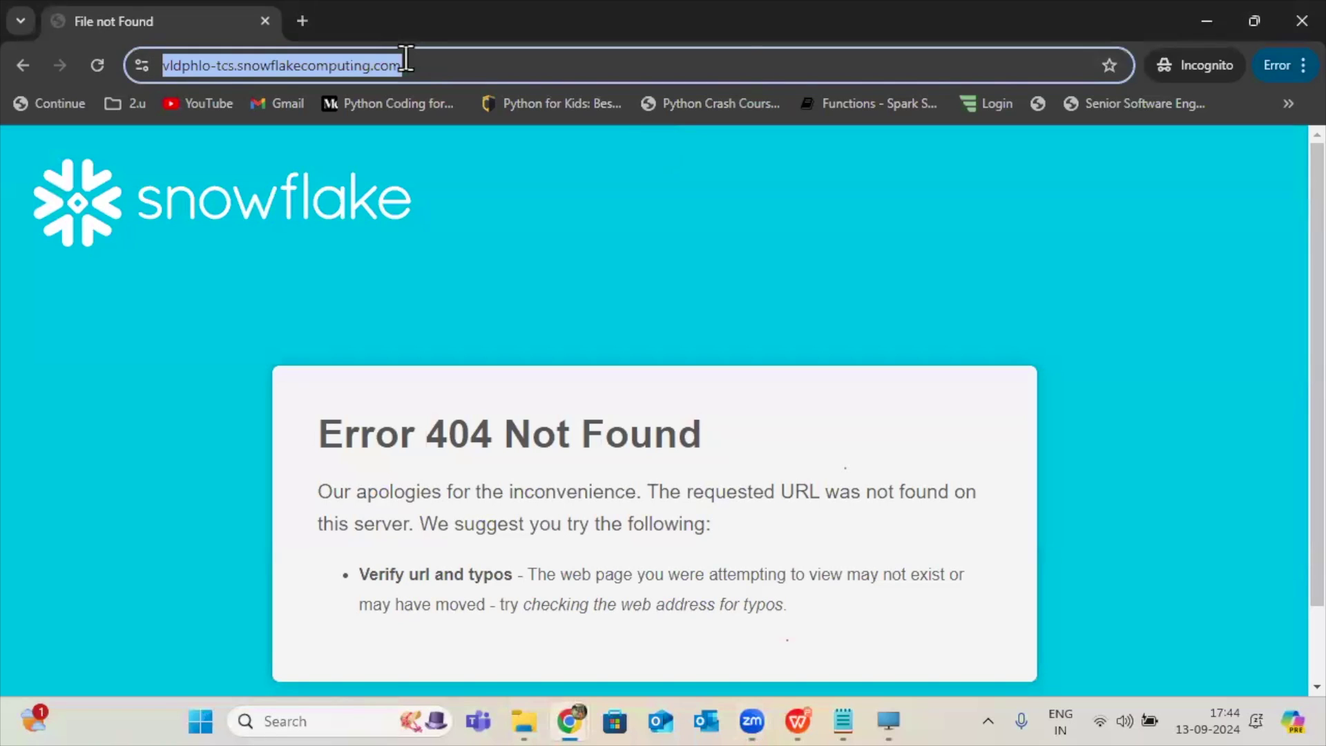
pyautogui.hotkey('ctrl', 'v')
pyautogui.press('Return')
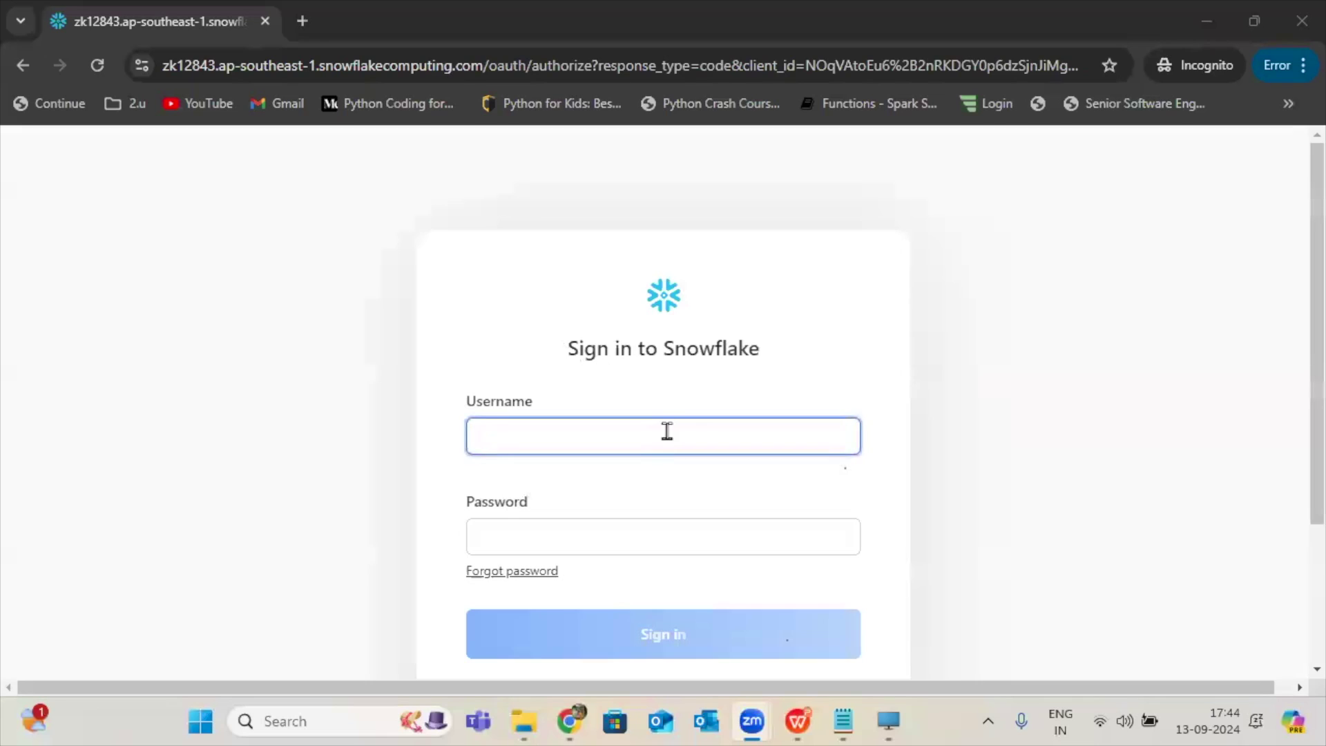
# Try signing in as the new user with several passwords, all rejected, then return to the Users window.
pyautogui.click(572, 433)
pyautogui.write('kiran')
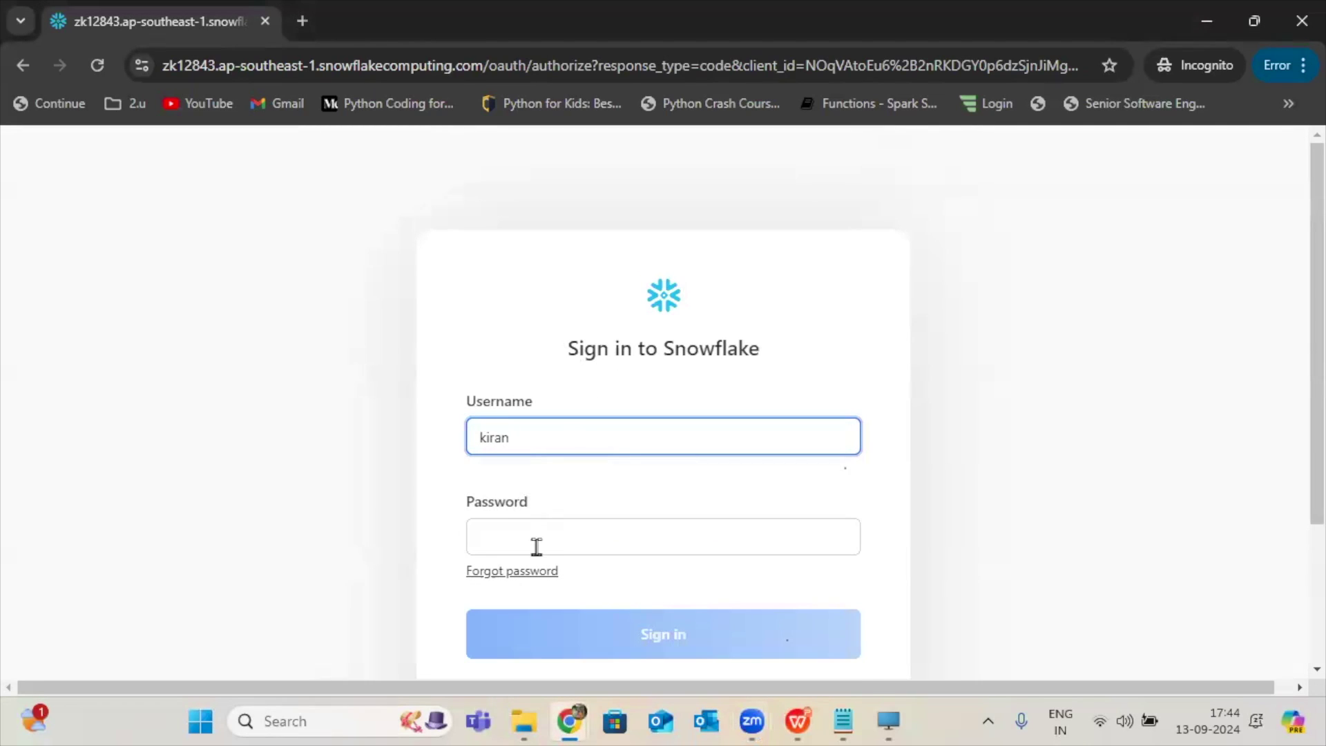
pyautogui.click(537, 546)
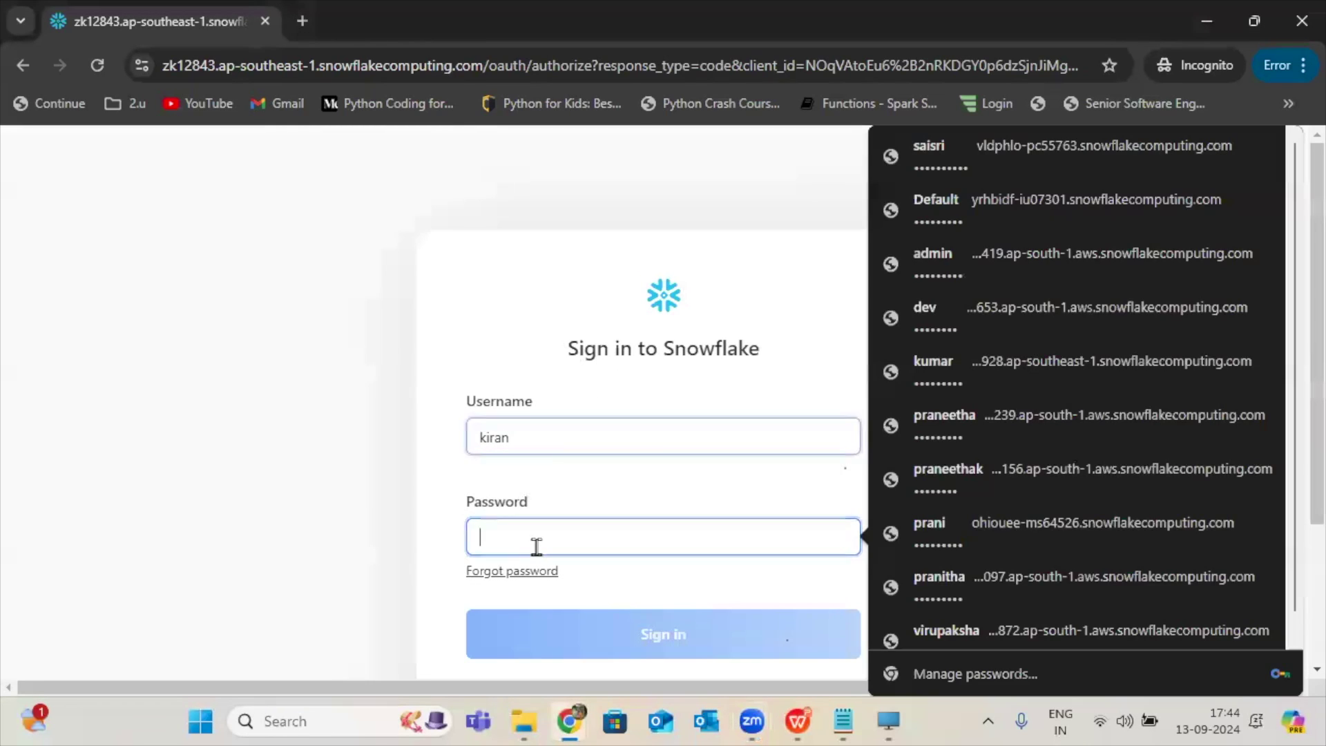
pyautogui.write('••••••')
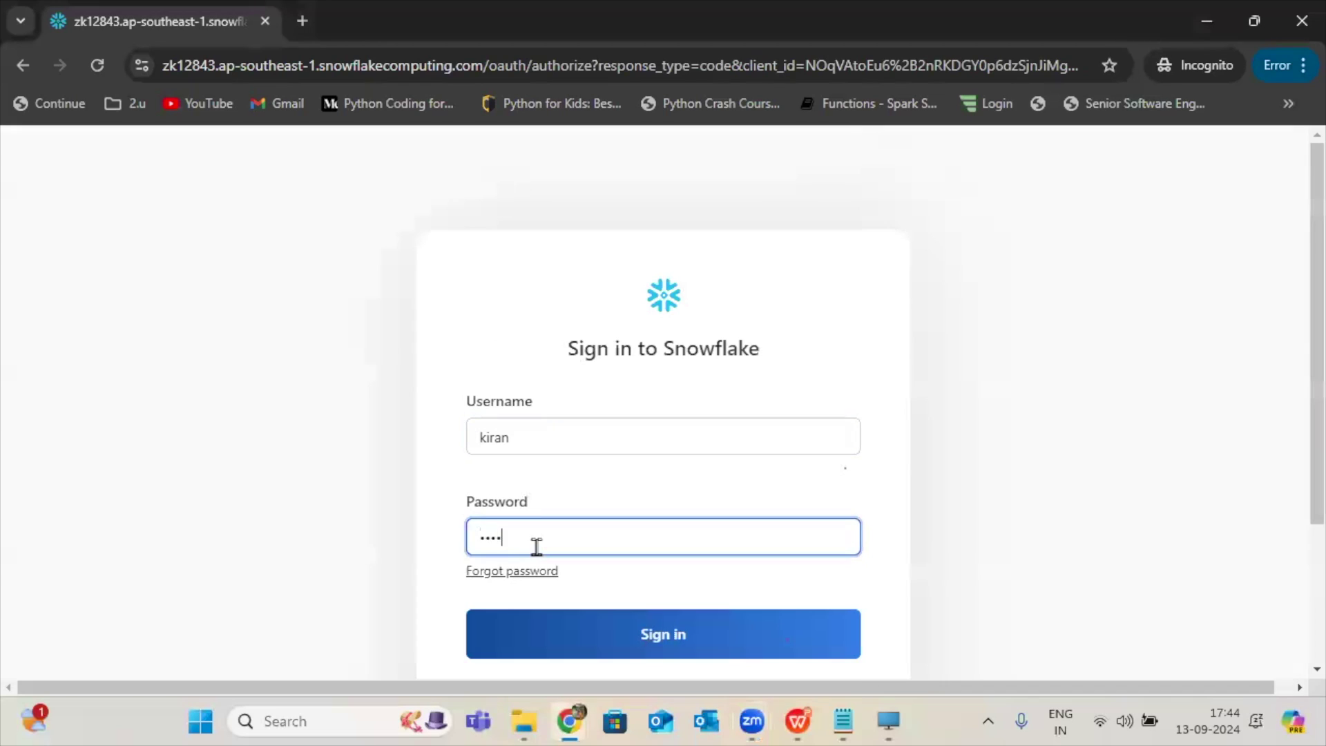
pyautogui.write('•')
pyautogui.click(571, 599)
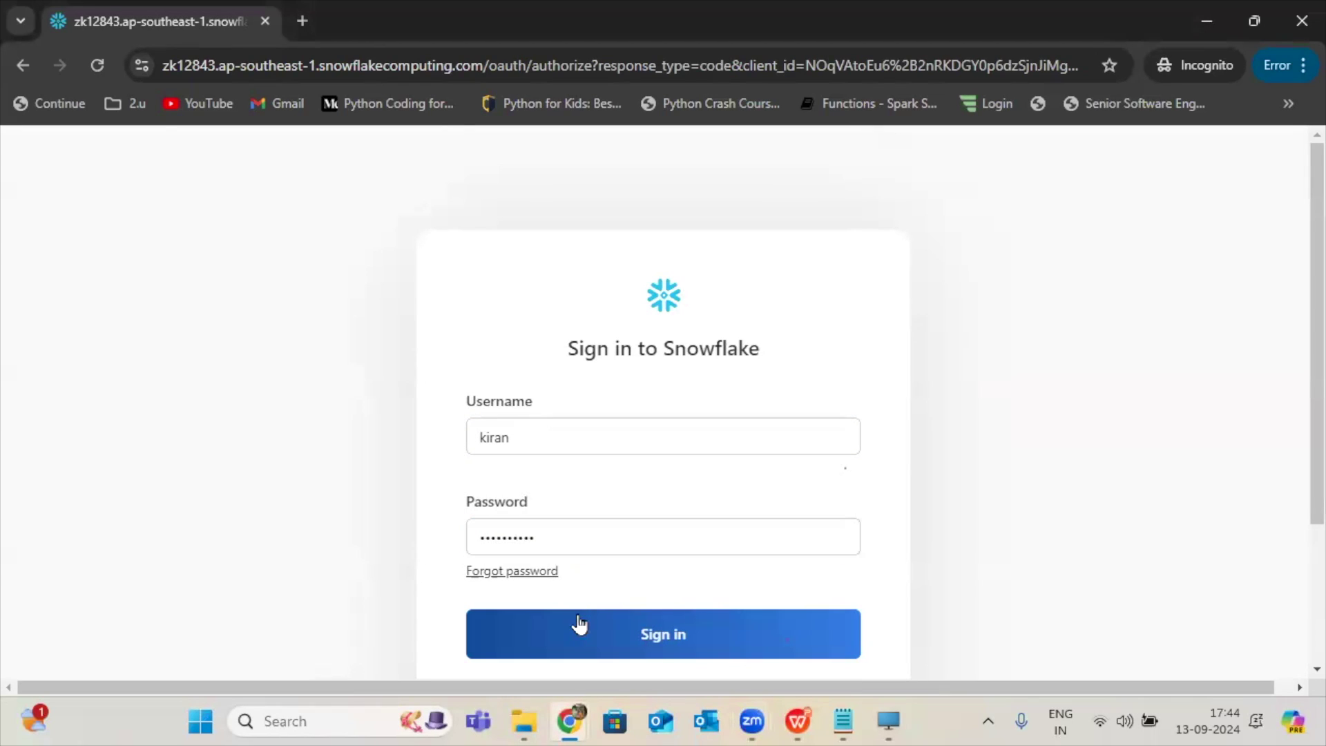
pyautogui.click(578, 618)
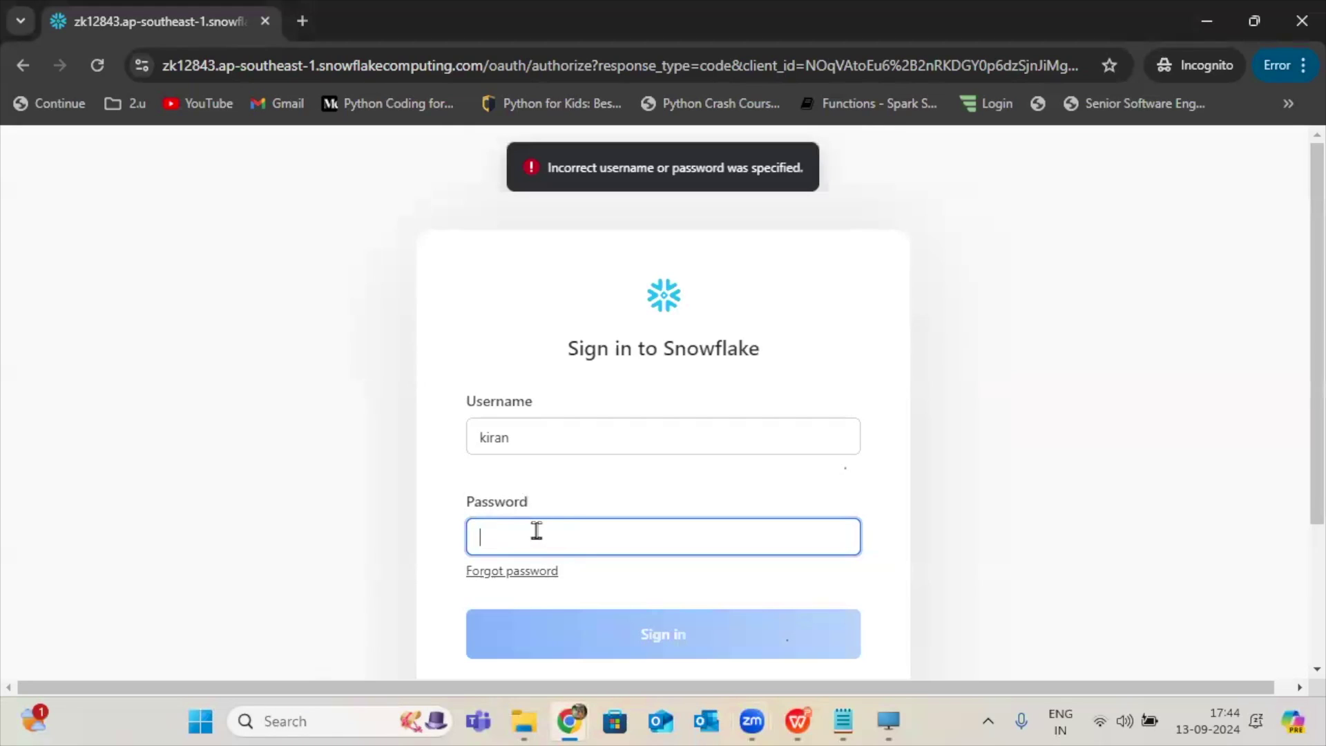
pyautogui.write('••')
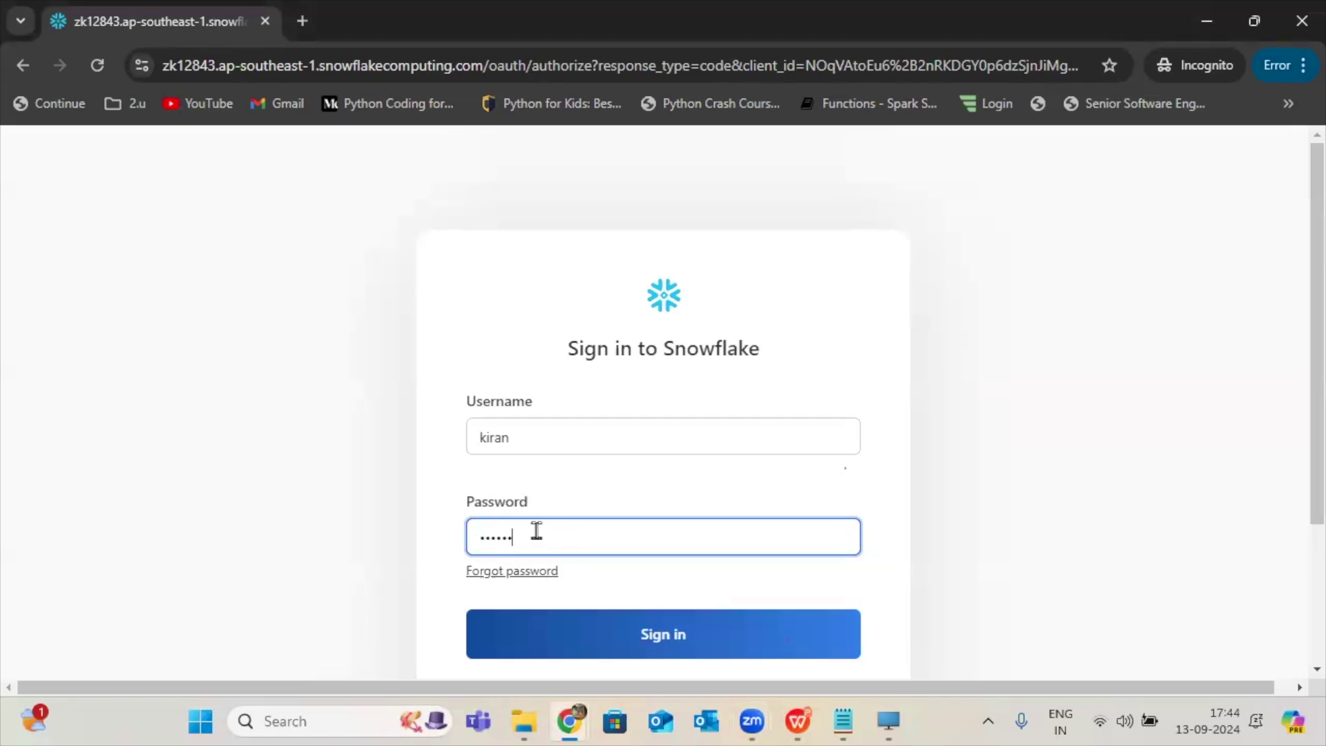
pyautogui.press('Return')
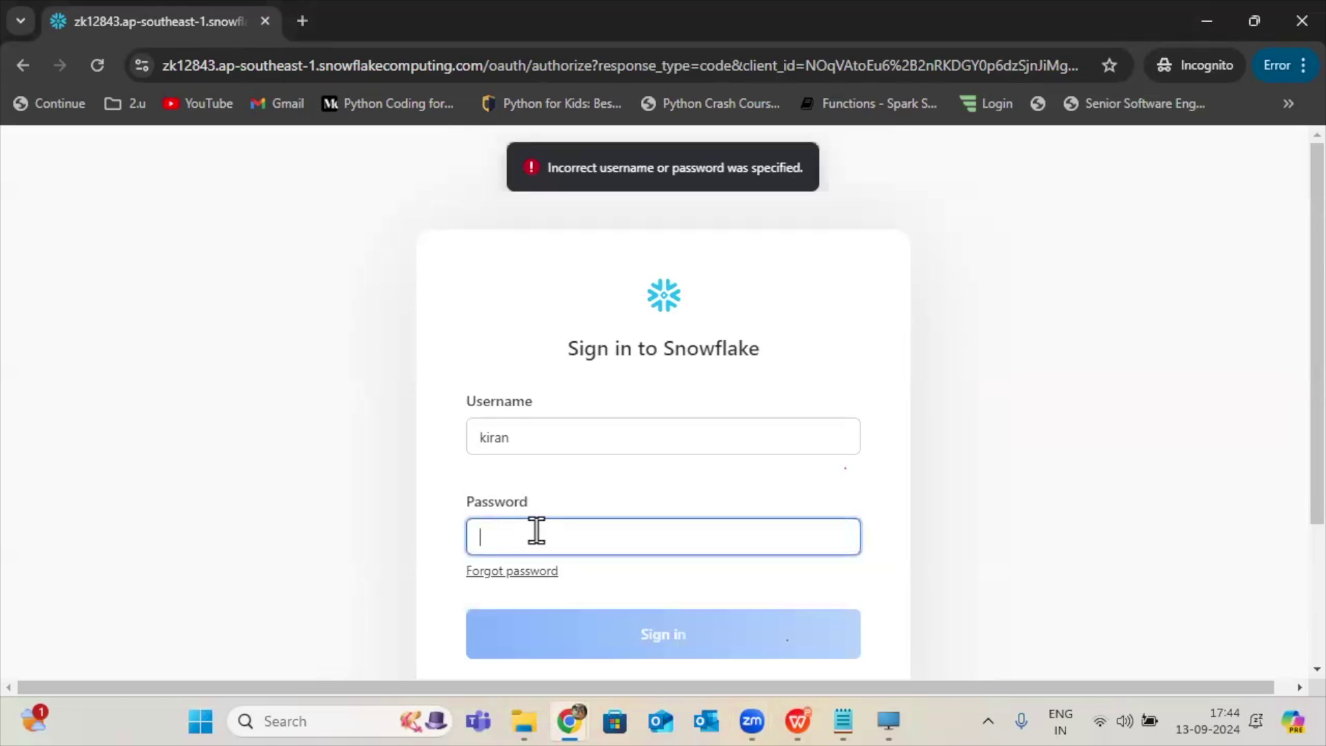
pyautogui.write('••••')
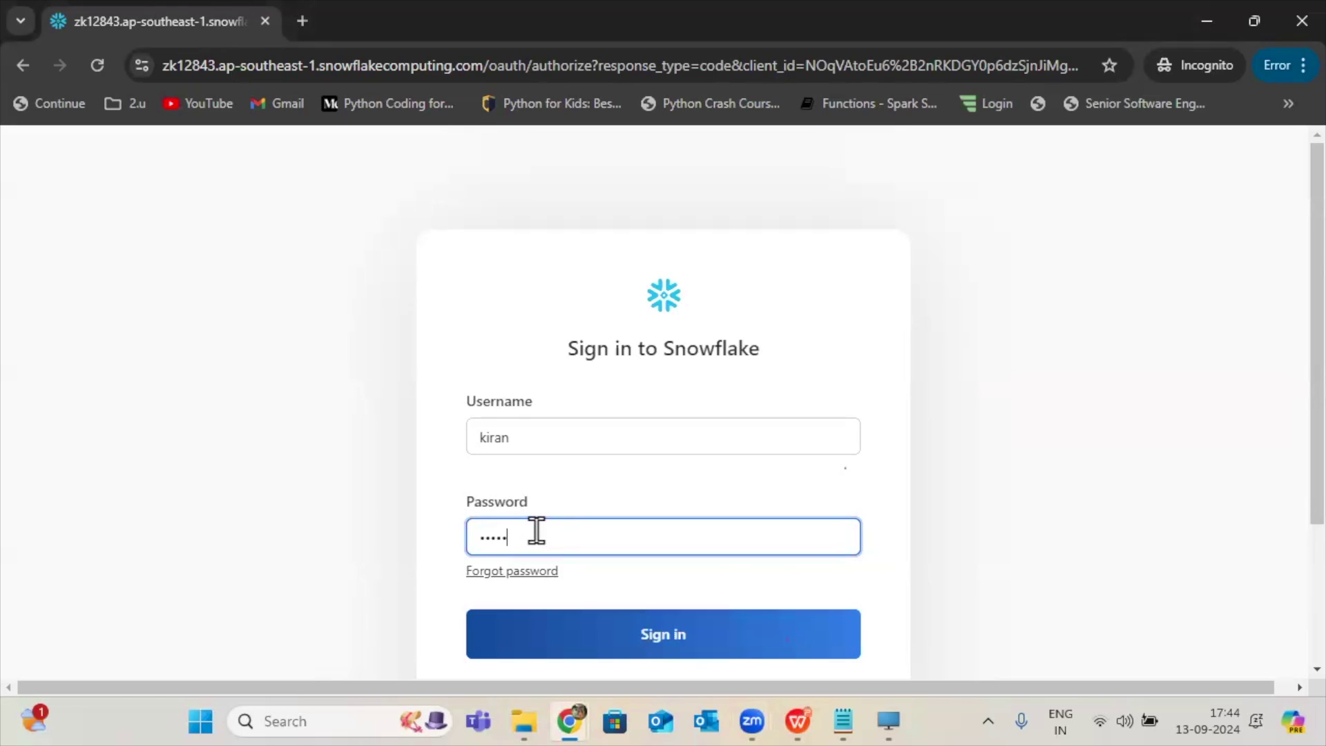
pyautogui.press('Return')
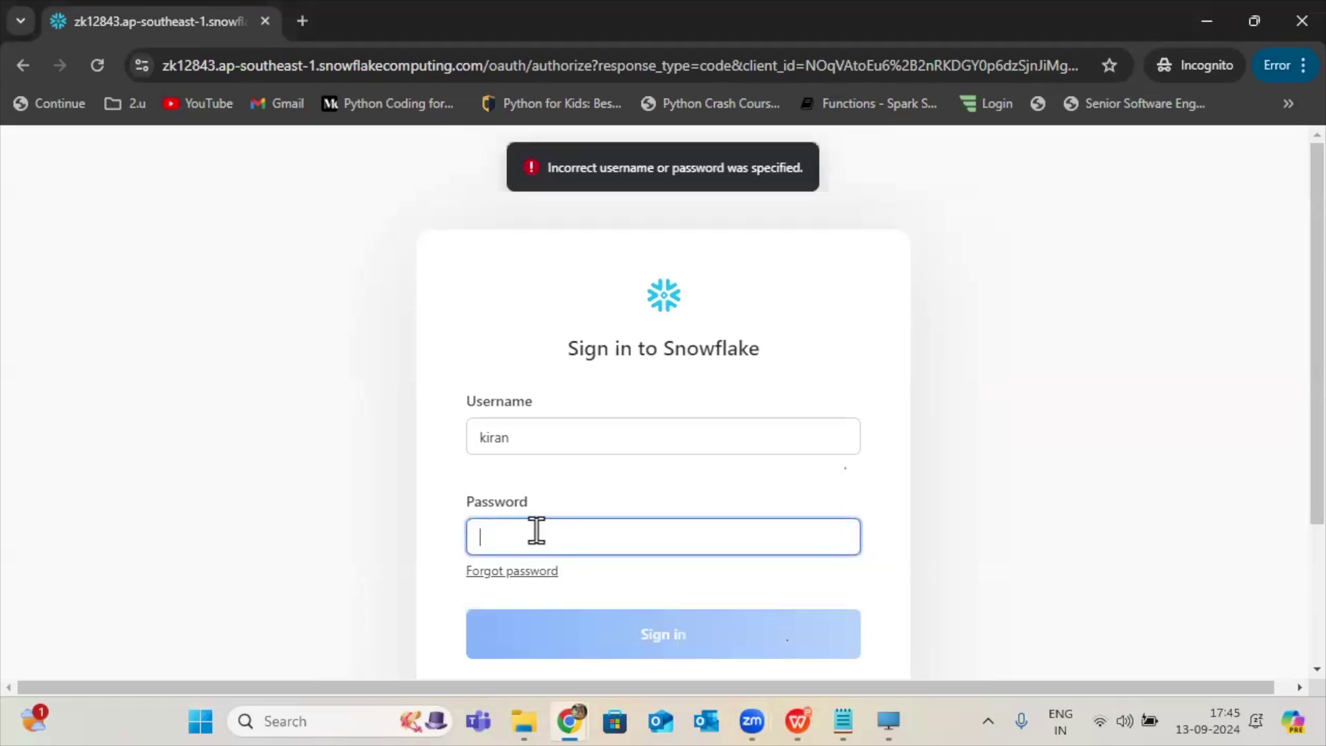
pyautogui.click(578, 718)
# Refresh the Users list, start a new user, and enter the user name and e-mail address.
pyautogui.click(98, 67)
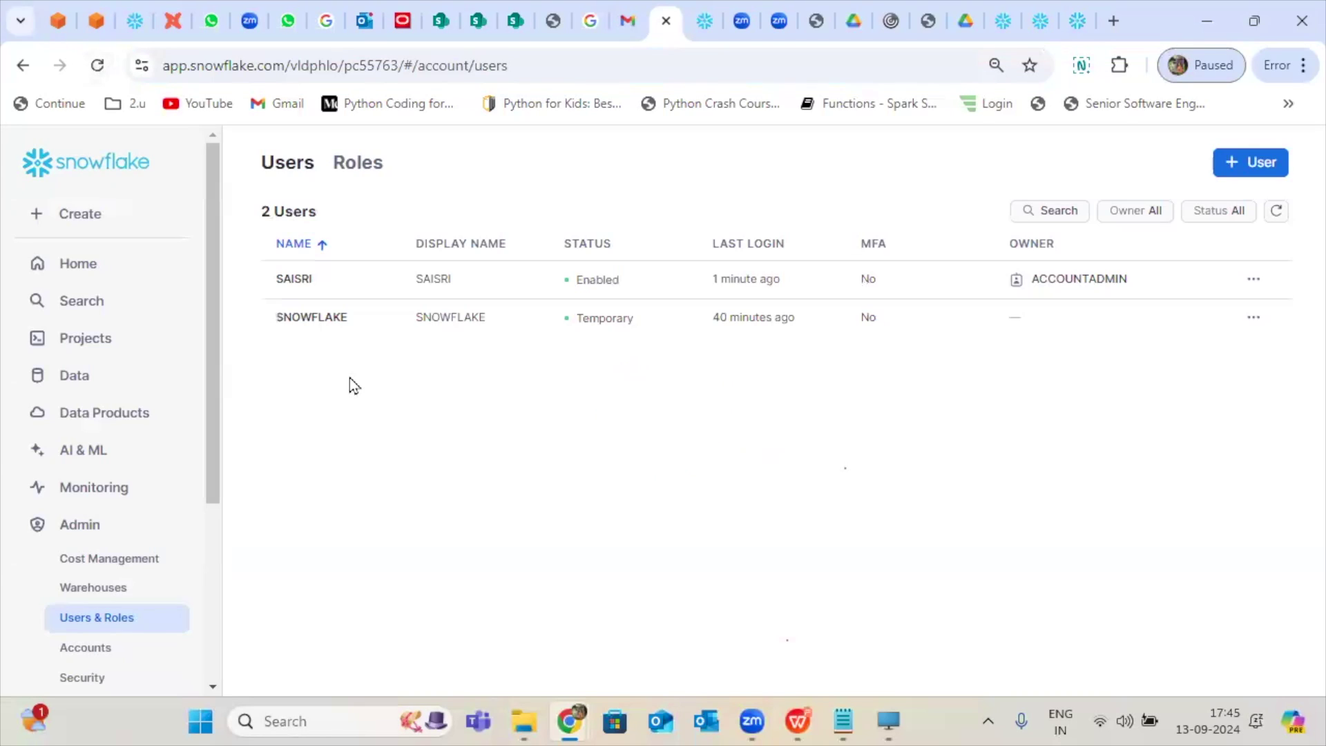
pyautogui.click(1256, 166)
pyautogui.click(595, 301)
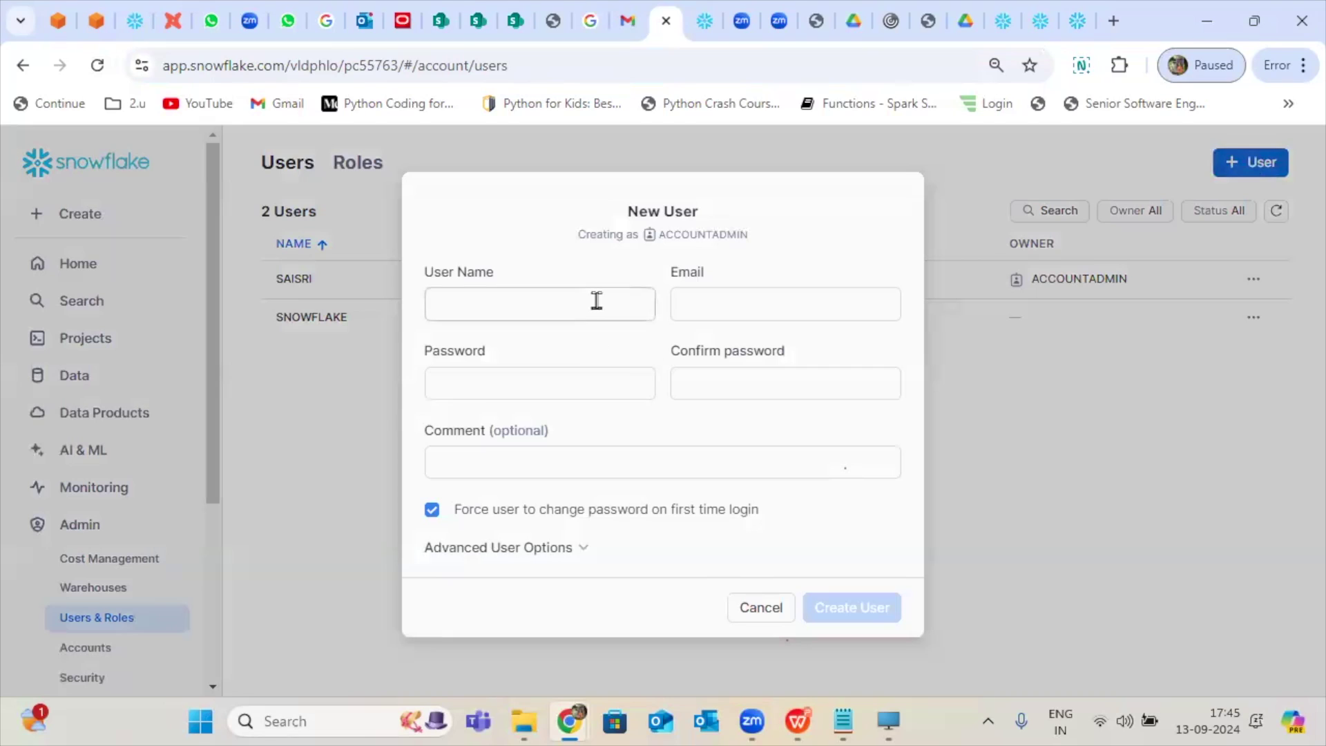
pyautogui.write('kiran')
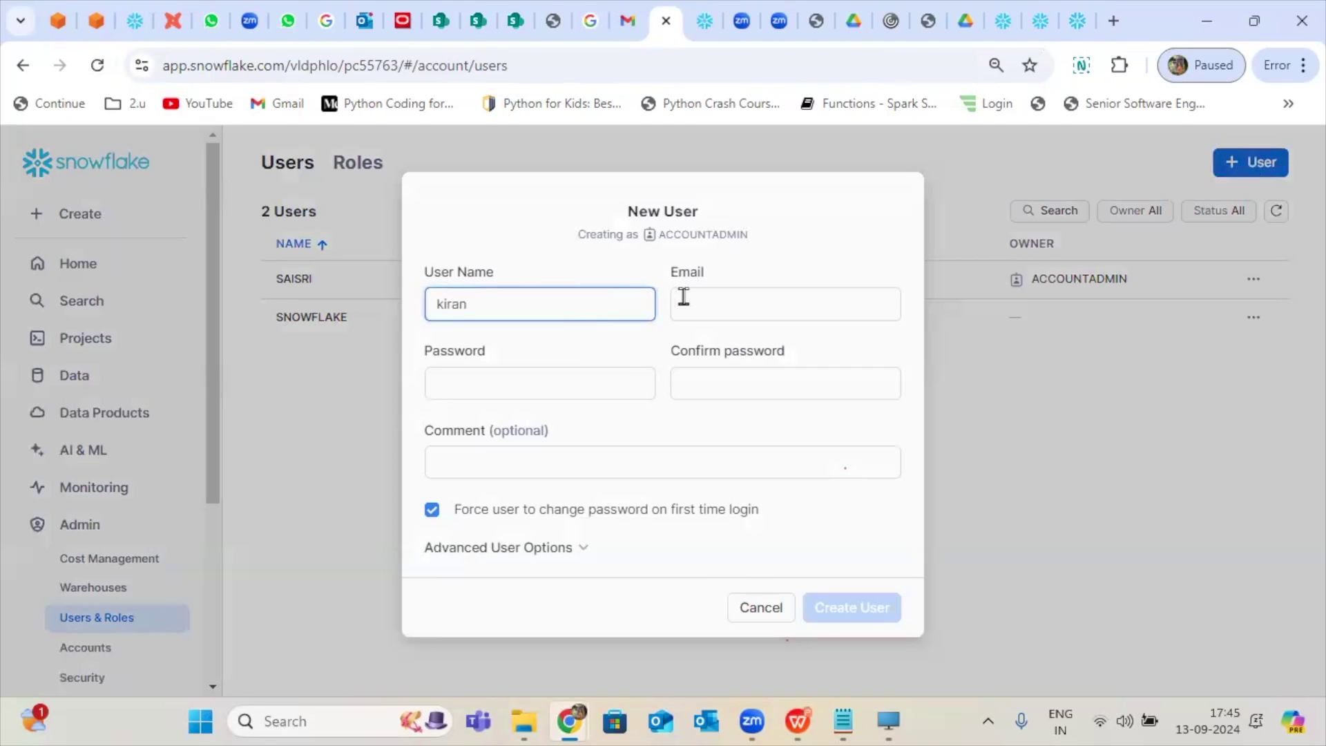
pyautogui.click(683, 297)
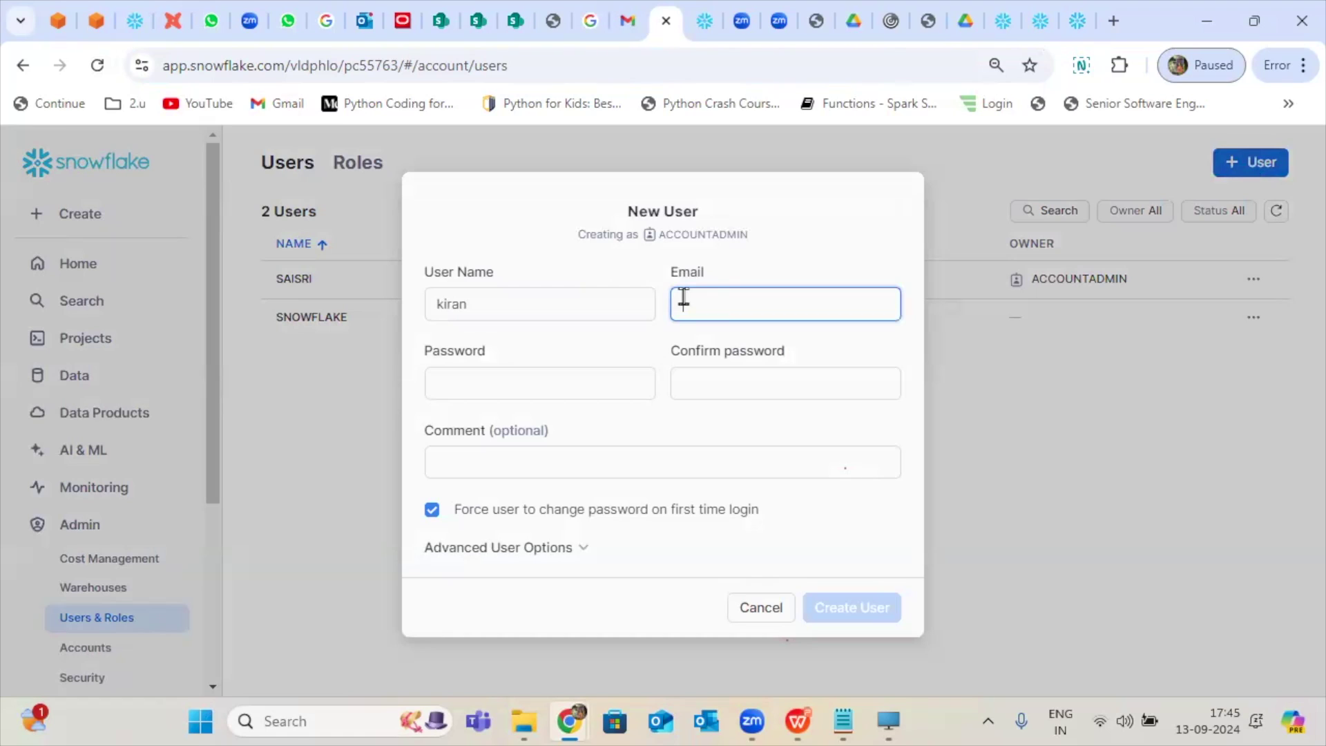
# Enter the new user's password and type it again in Confirm password.
pyautogui.click(562, 396)
pyautogui.write('Ki')
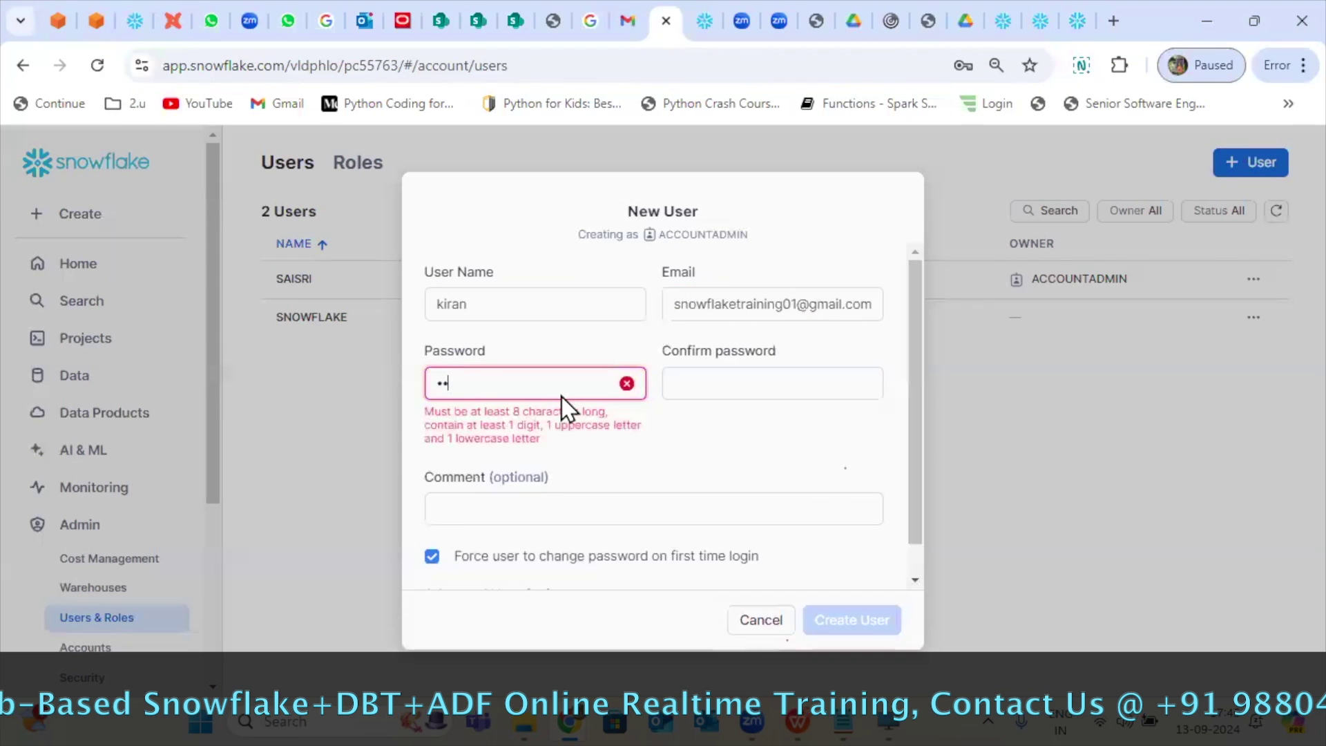
pyautogui.press('BackSpace')
pyautogui.press('BackSpace')
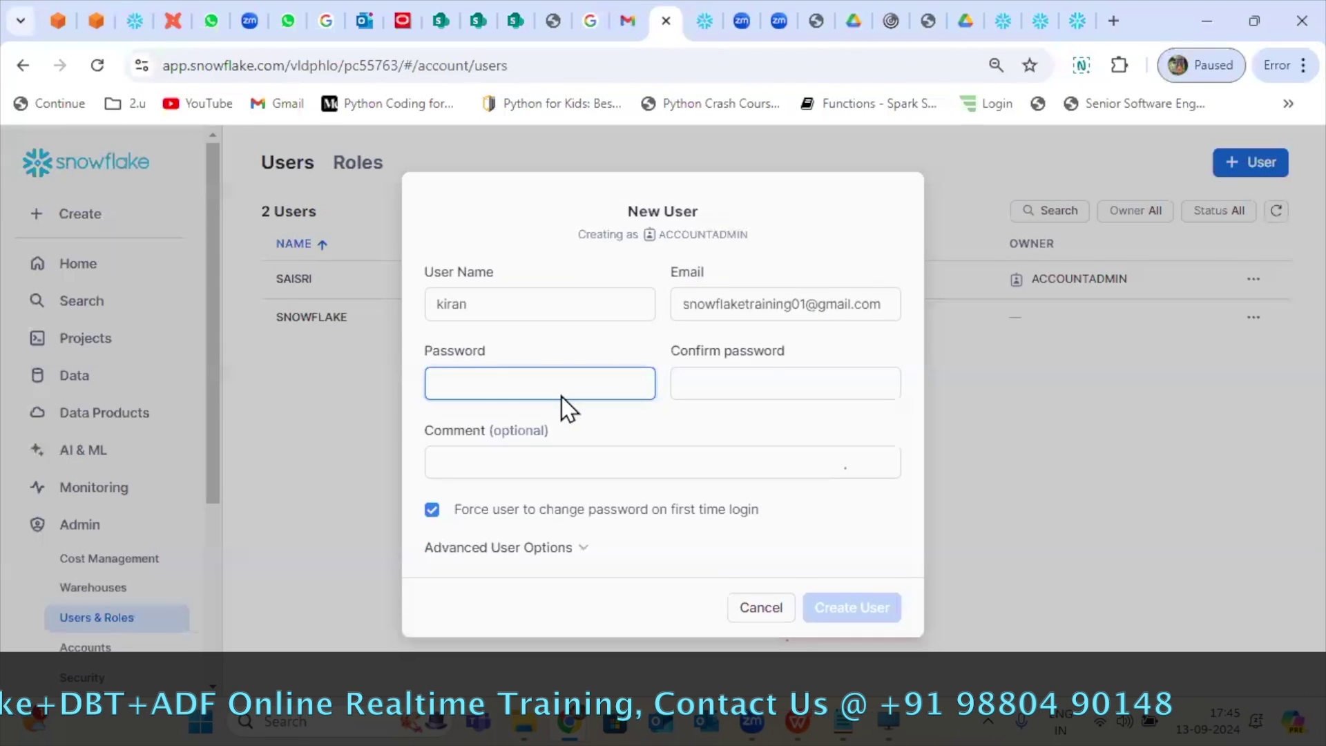
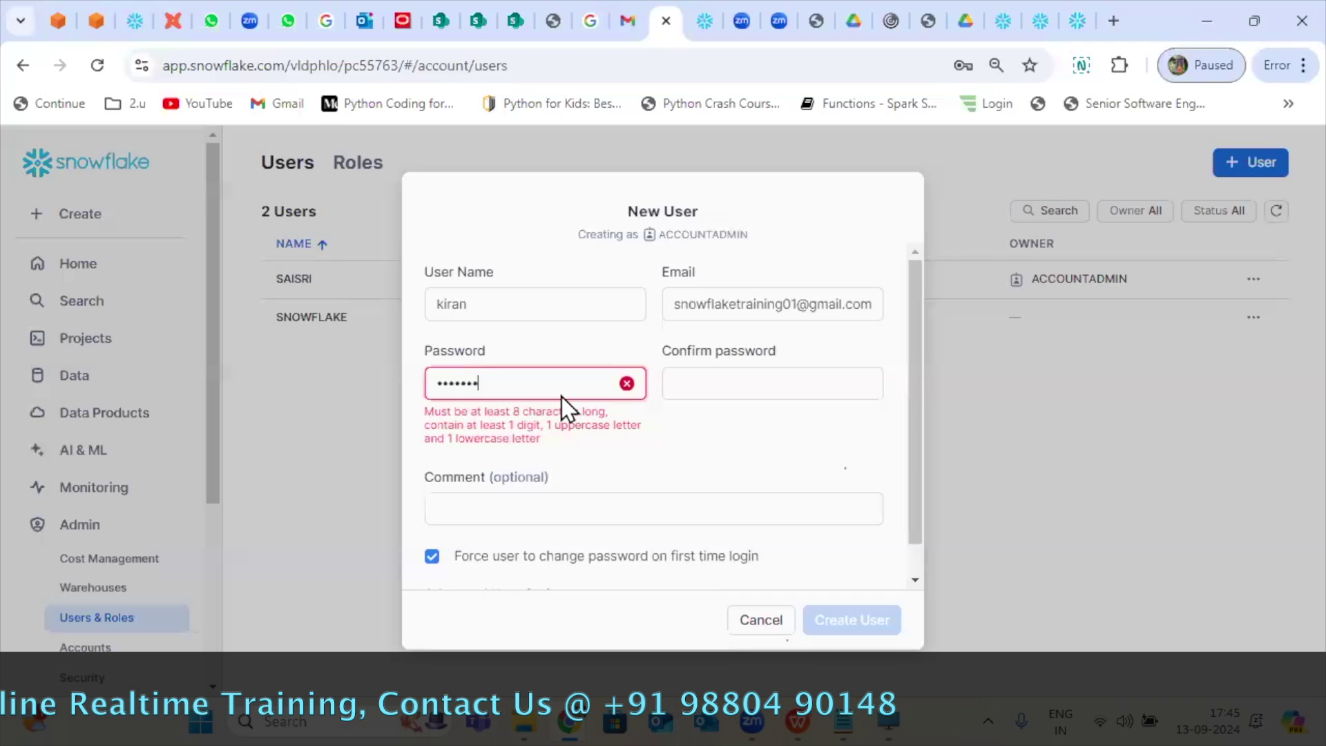
pyautogui.click(764, 388)
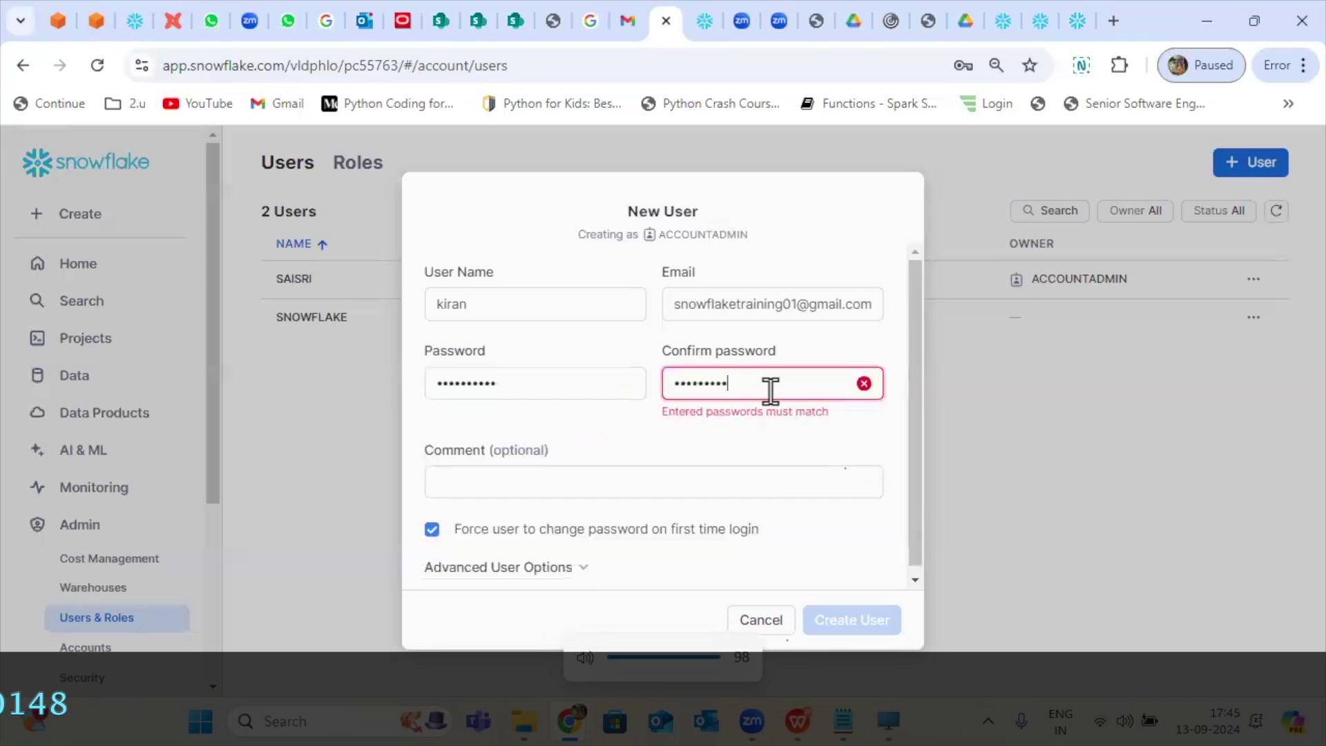
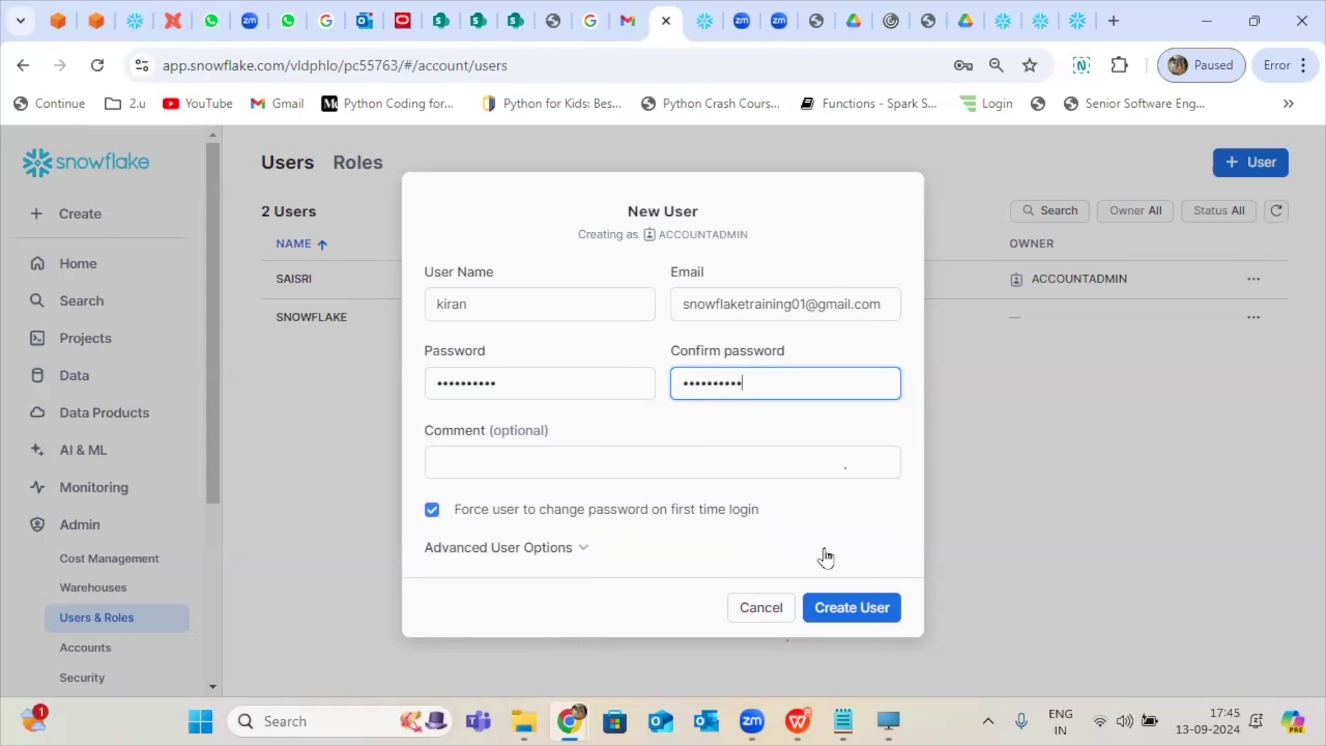
# Create the user, then bring the private sign-in window to the front.
pyautogui.click(872, 624)
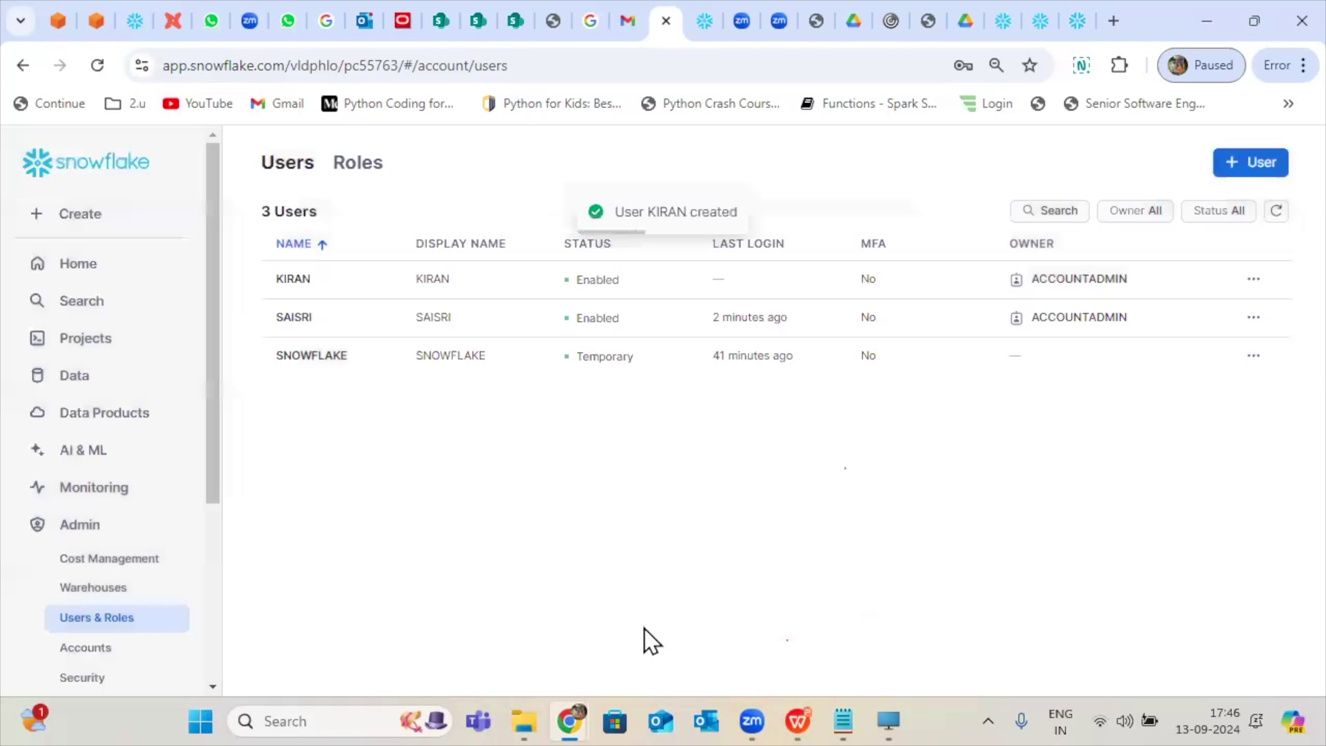
pyautogui.moveTo(569, 721)
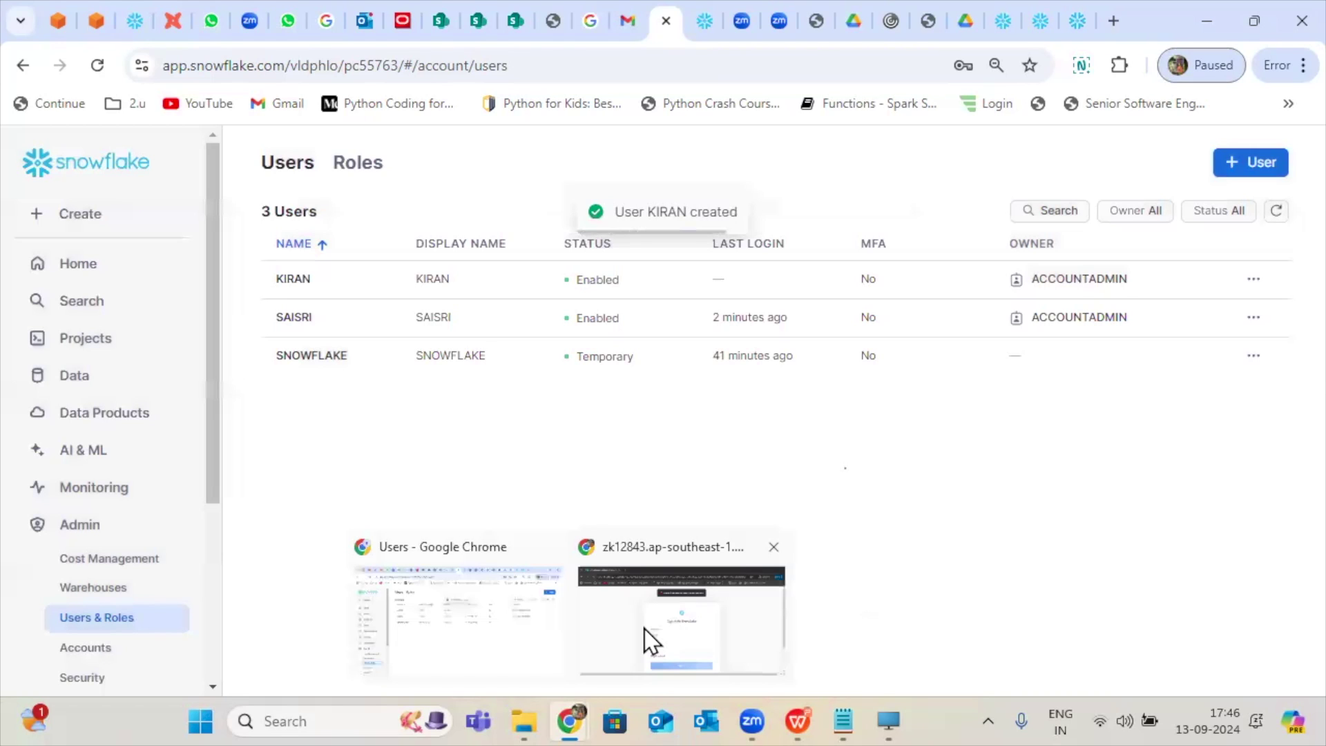
pyautogui.click(544, 532)
# Re-enter the new user's password in the private window and submit the sign-in.
pyautogui.write('****')
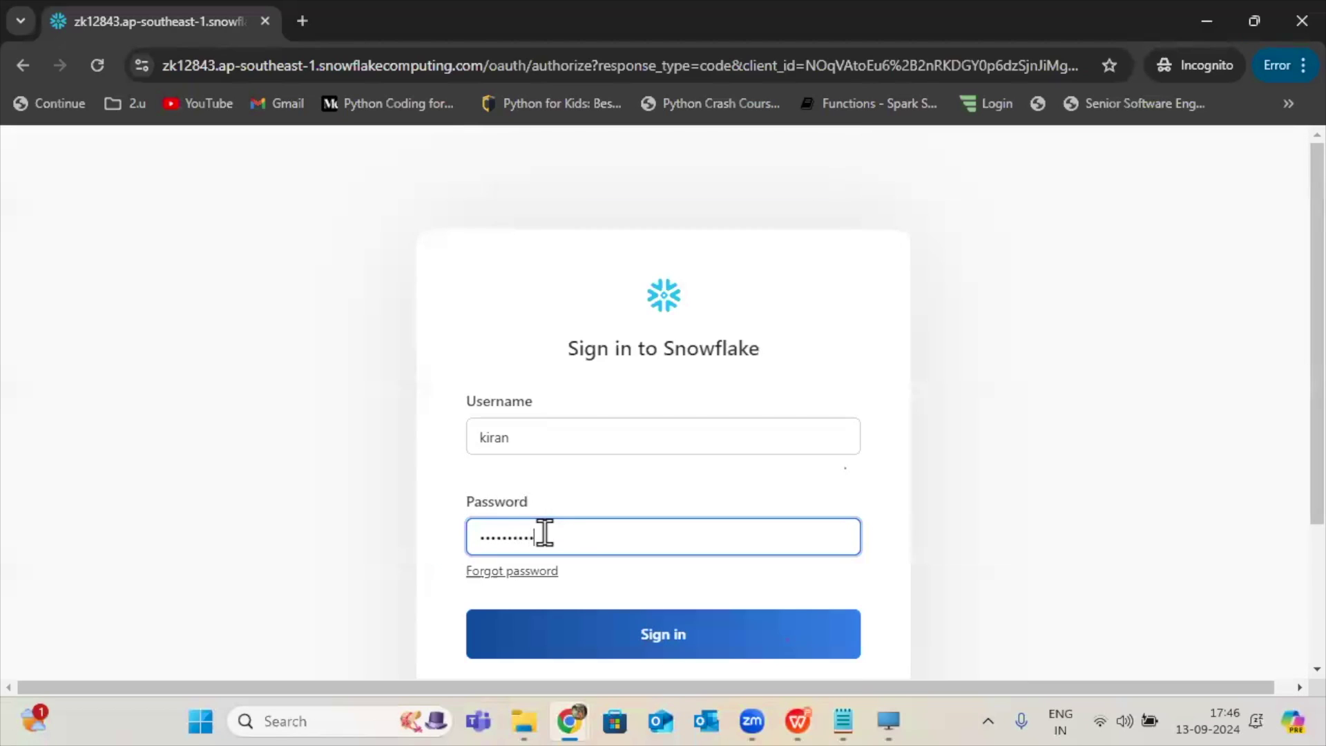
pyautogui.press('BackSpace')
pyautogui.press('BackSpace')
pyautogui.press('BackSpace')
pyautogui.press('BackSpace')
pyautogui.press('BackSpace')
pyautogui.press('BackSpace')
pyautogui.press('BackSpace')
pyautogui.press('BackSpace')
pyautogui.press('BackSpace')
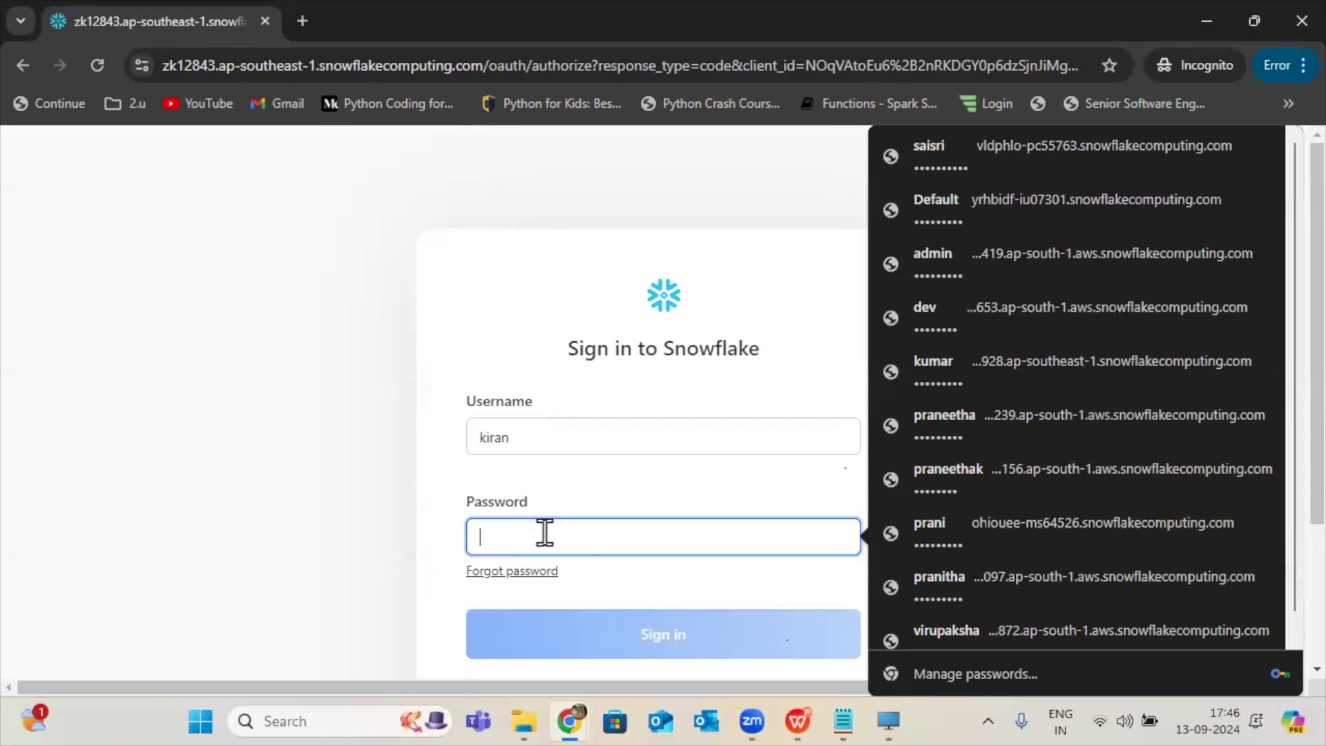
pyautogui.write('***')
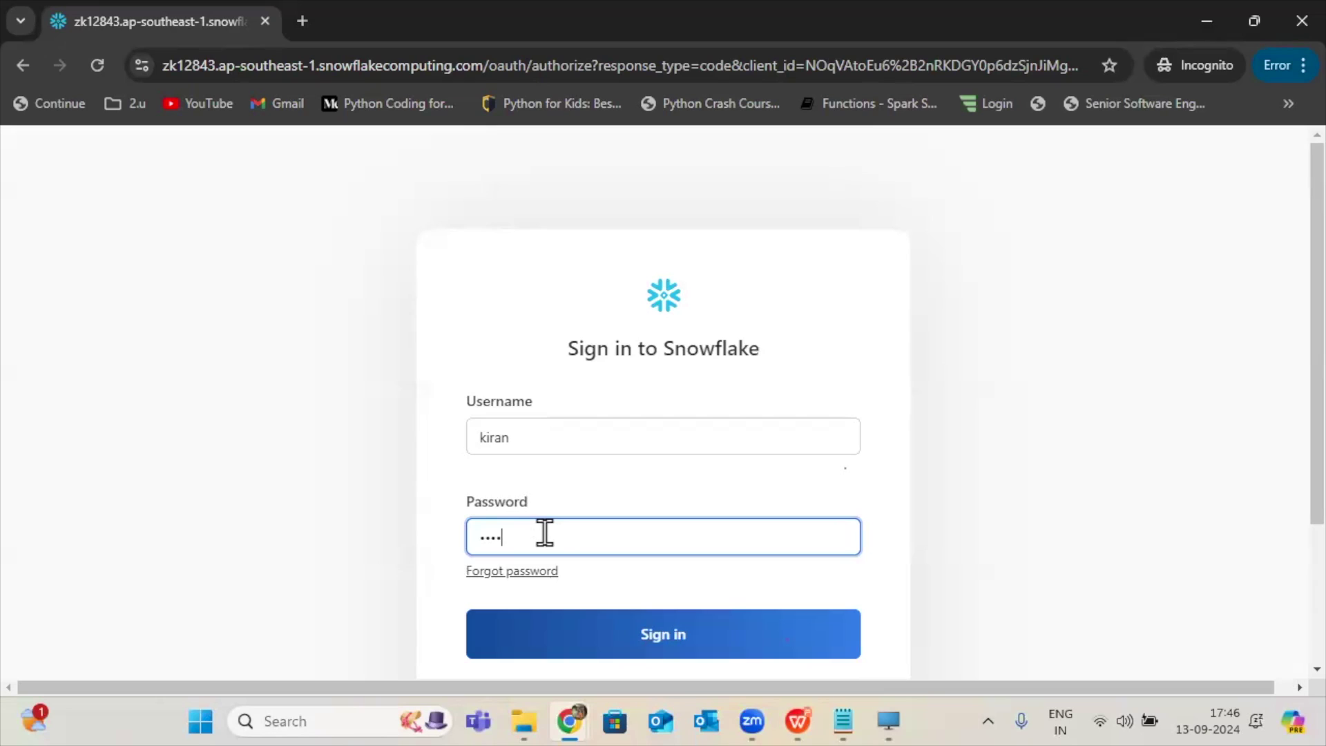
pyautogui.press('Return')
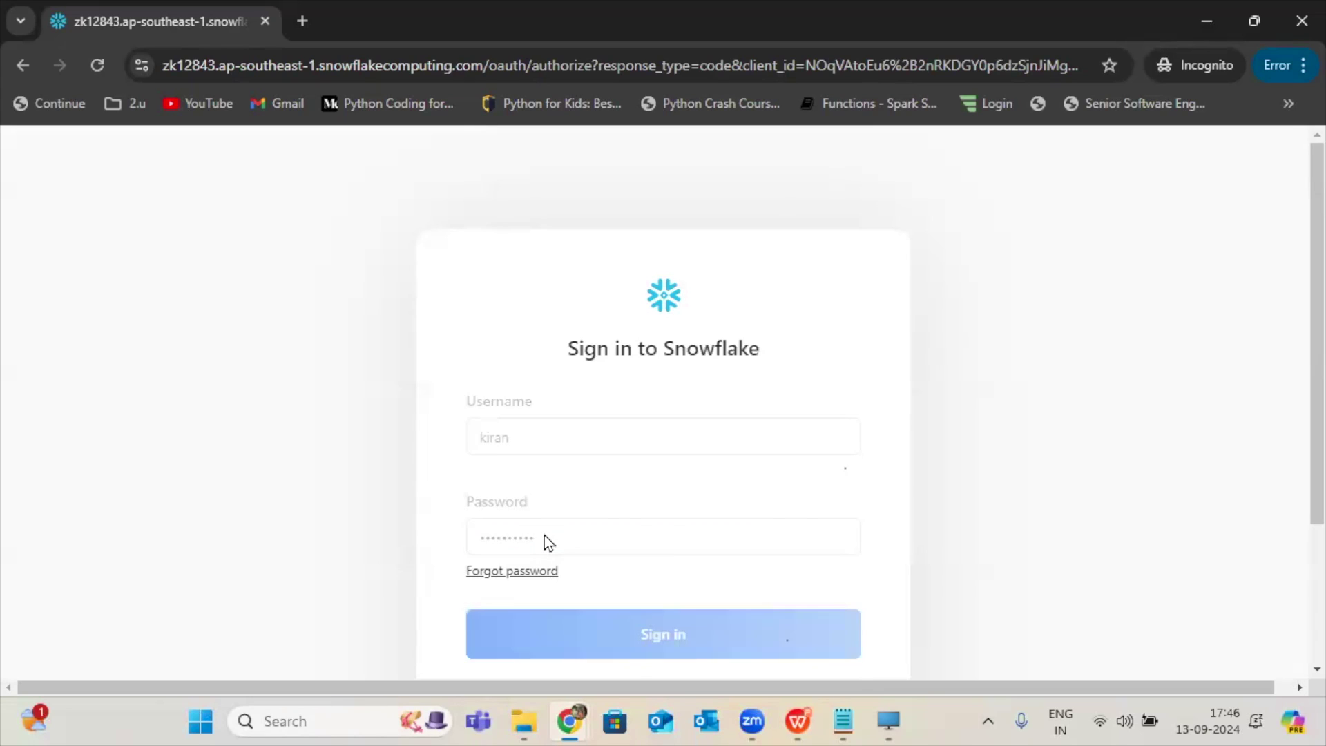
# Set and confirm a replacement password for the new user, then submit it.
pyautogui.moveTo(1298, 335); pyautogui.dragTo(1299, 408)
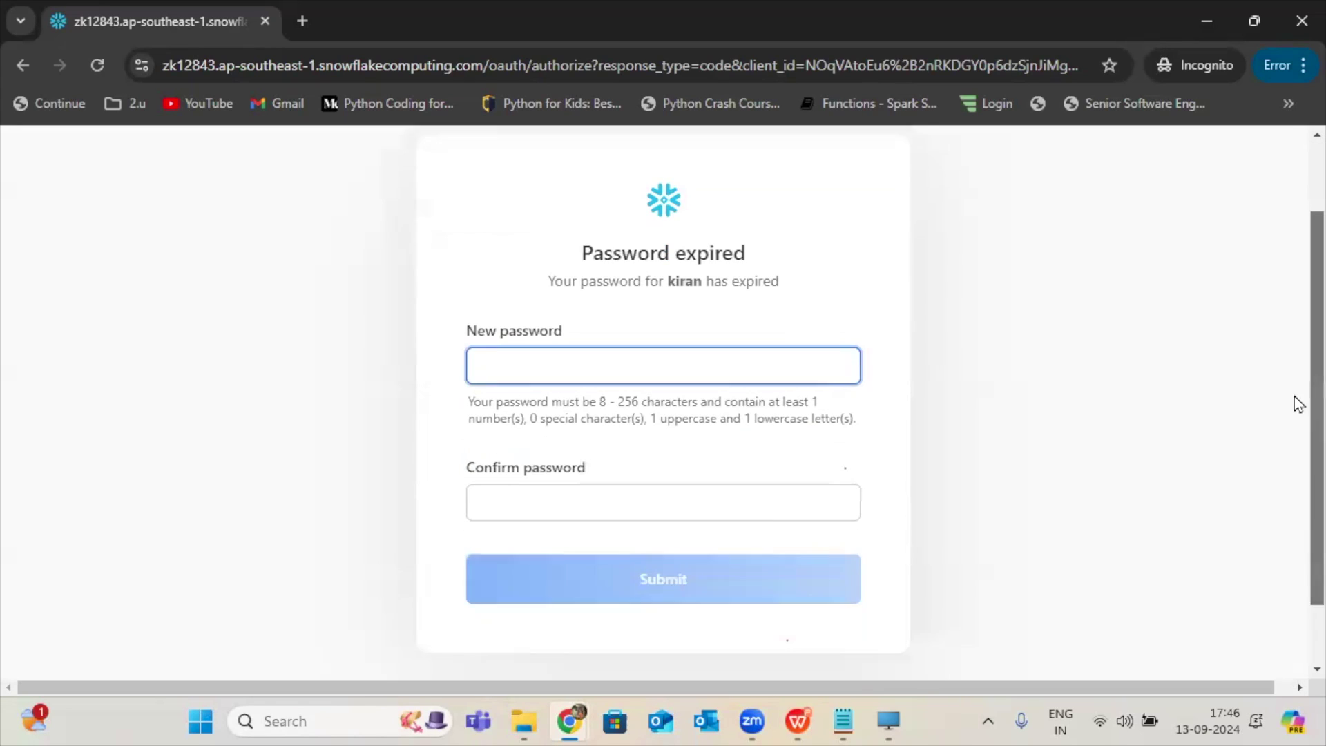
pyautogui.write('*')
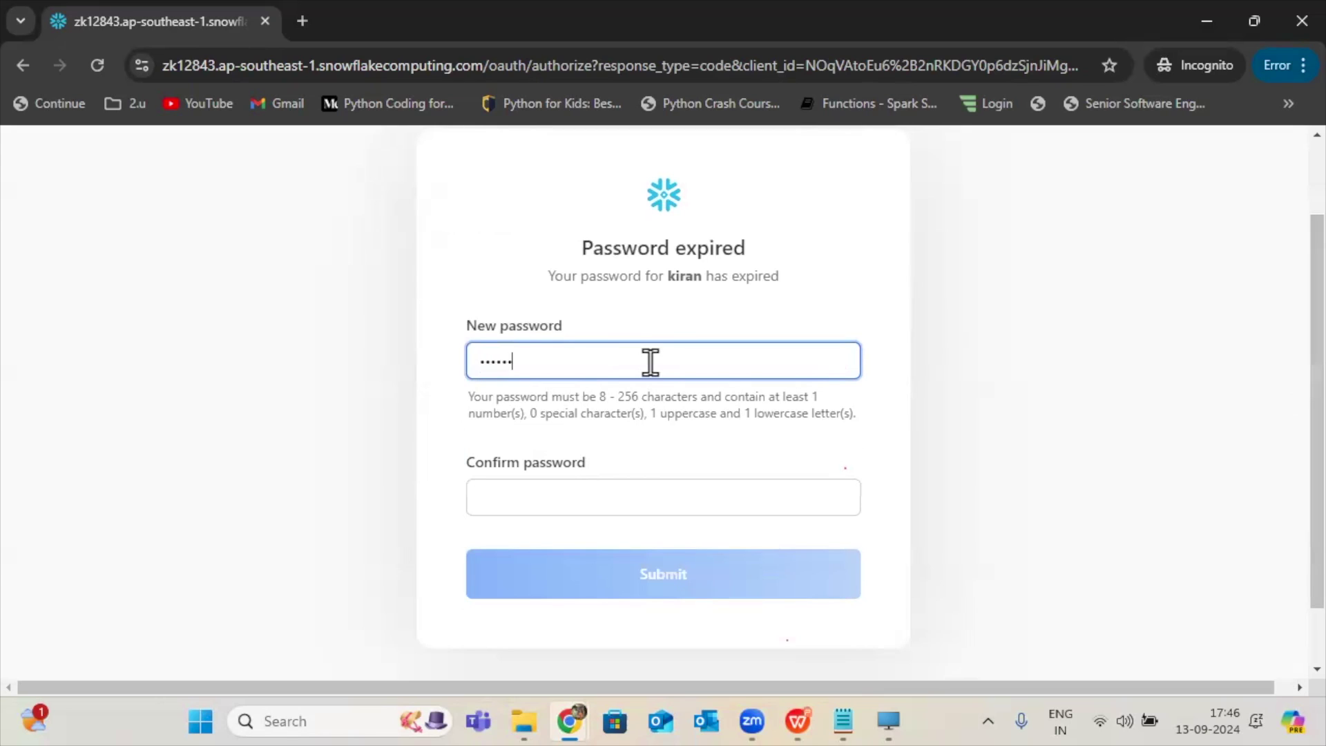
pyautogui.click(686, 491)
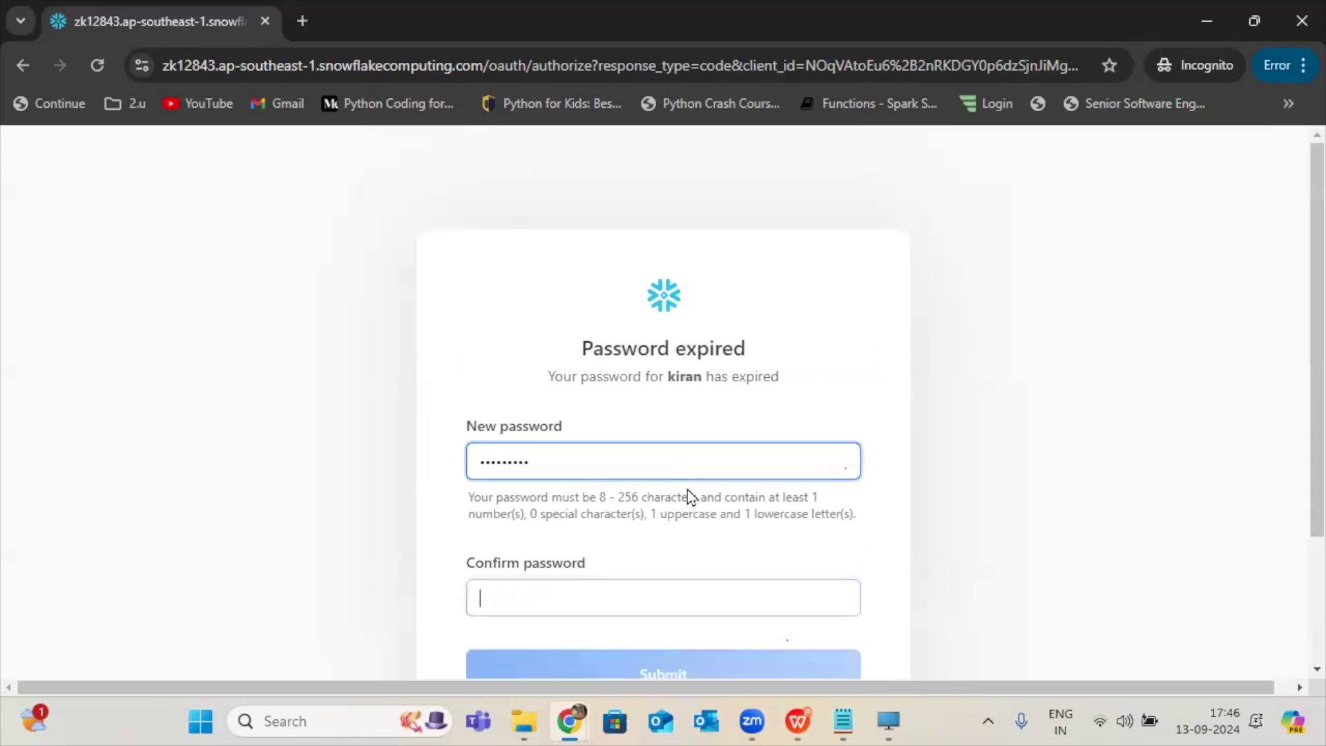
pyautogui.write('******')
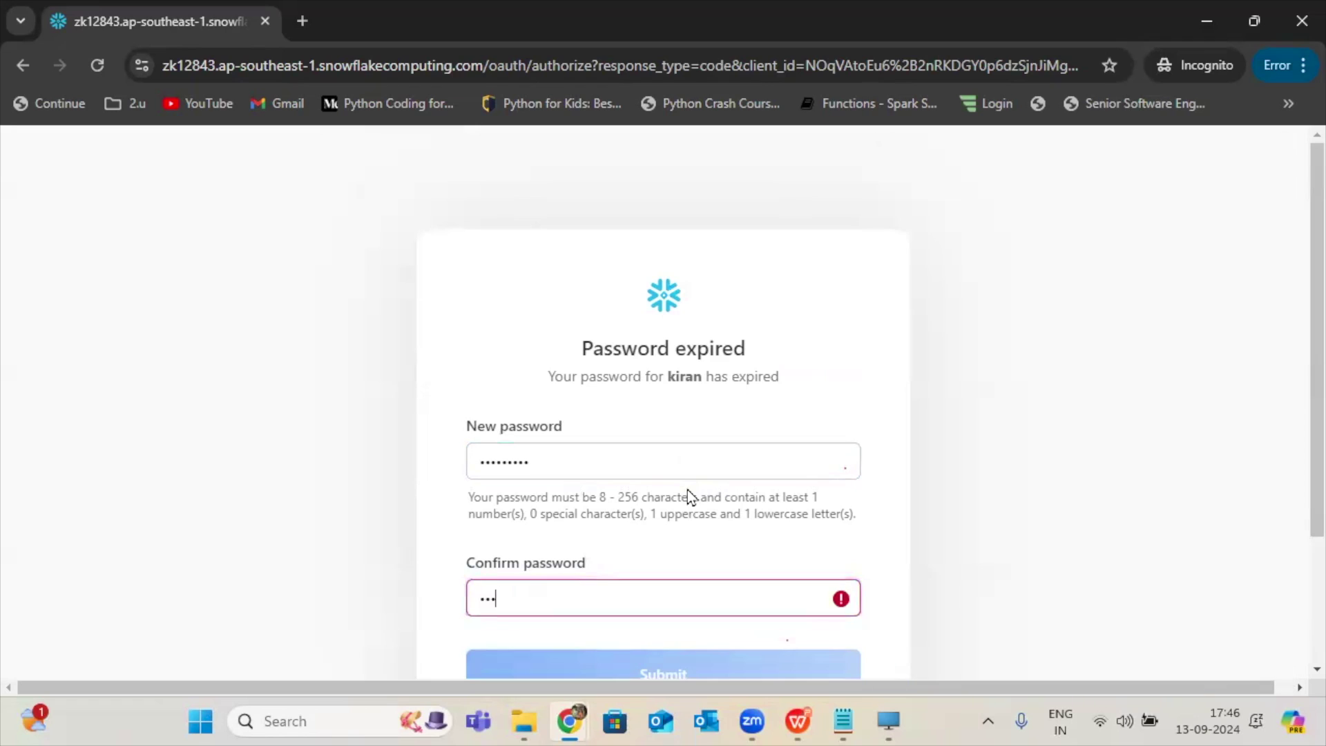
pyautogui.write('****')
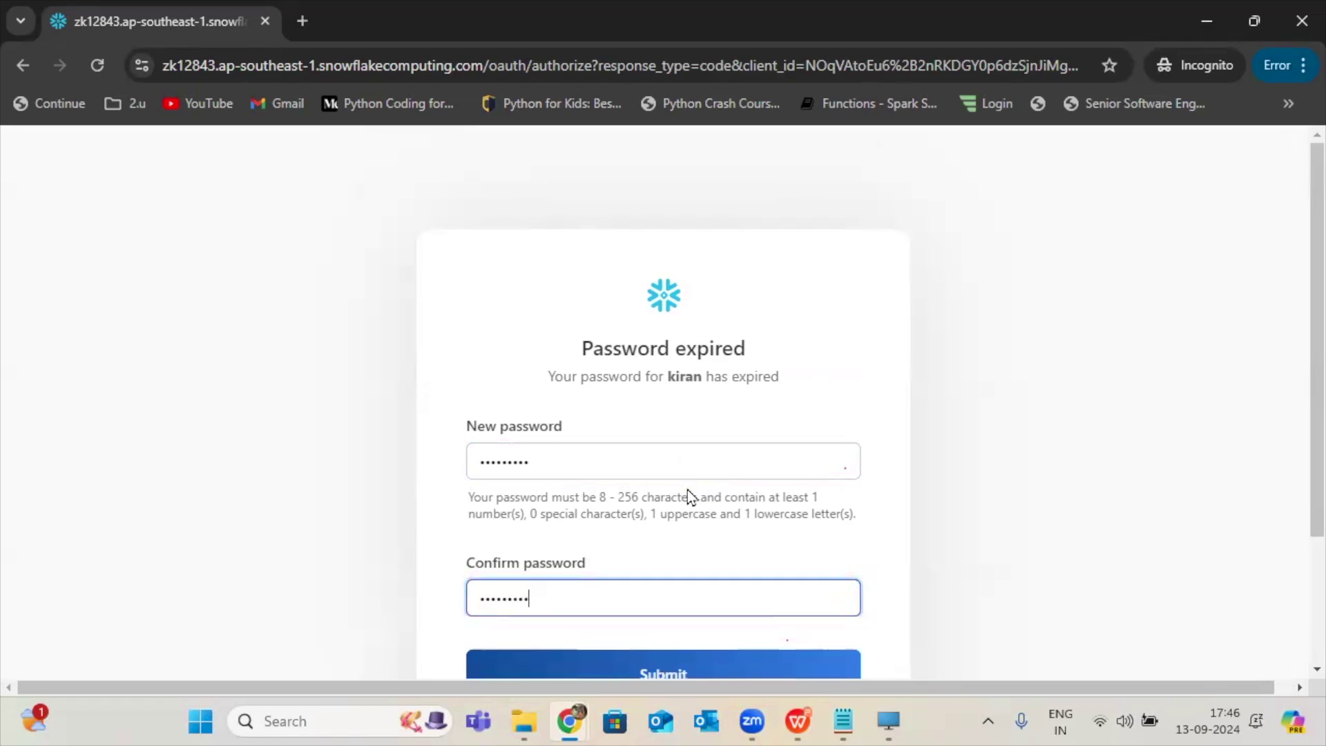
pyautogui.click(761, 507)
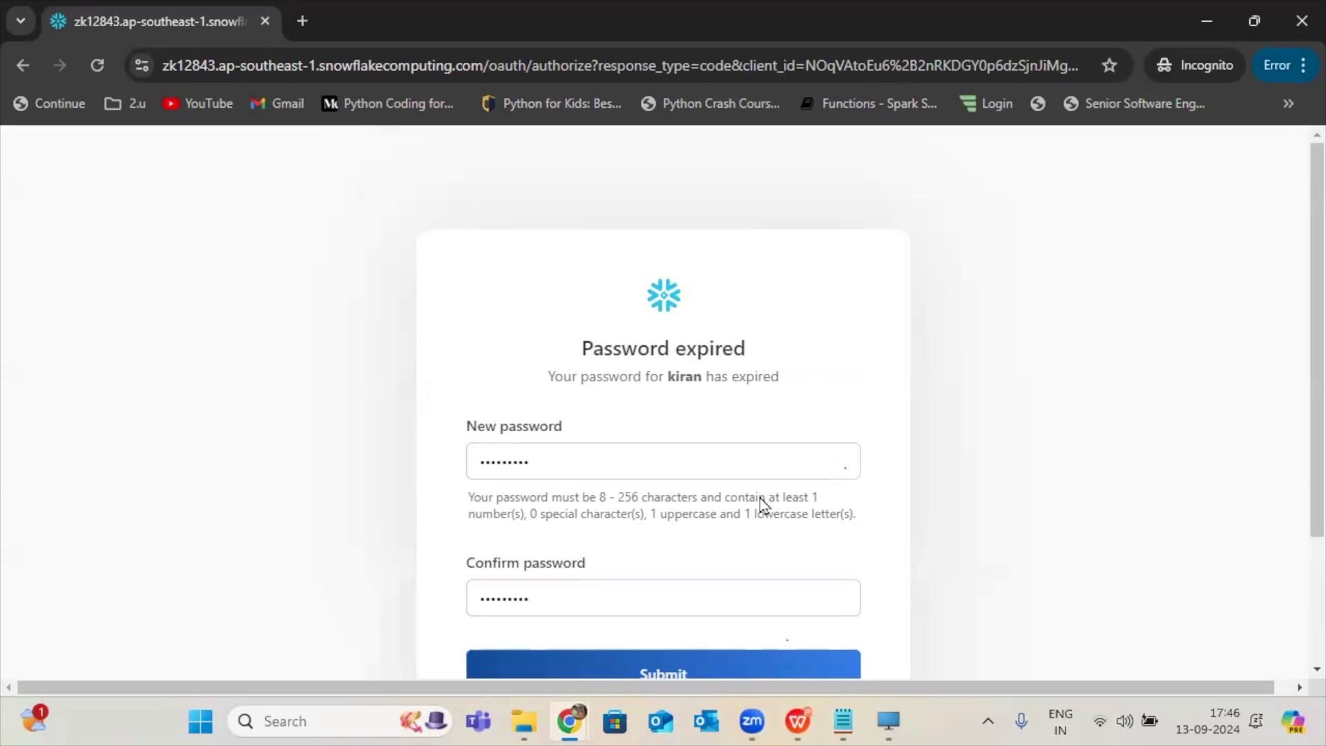
pyautogui.scroll(-3, 1293, 470)
pyautogui.click(743, 503)
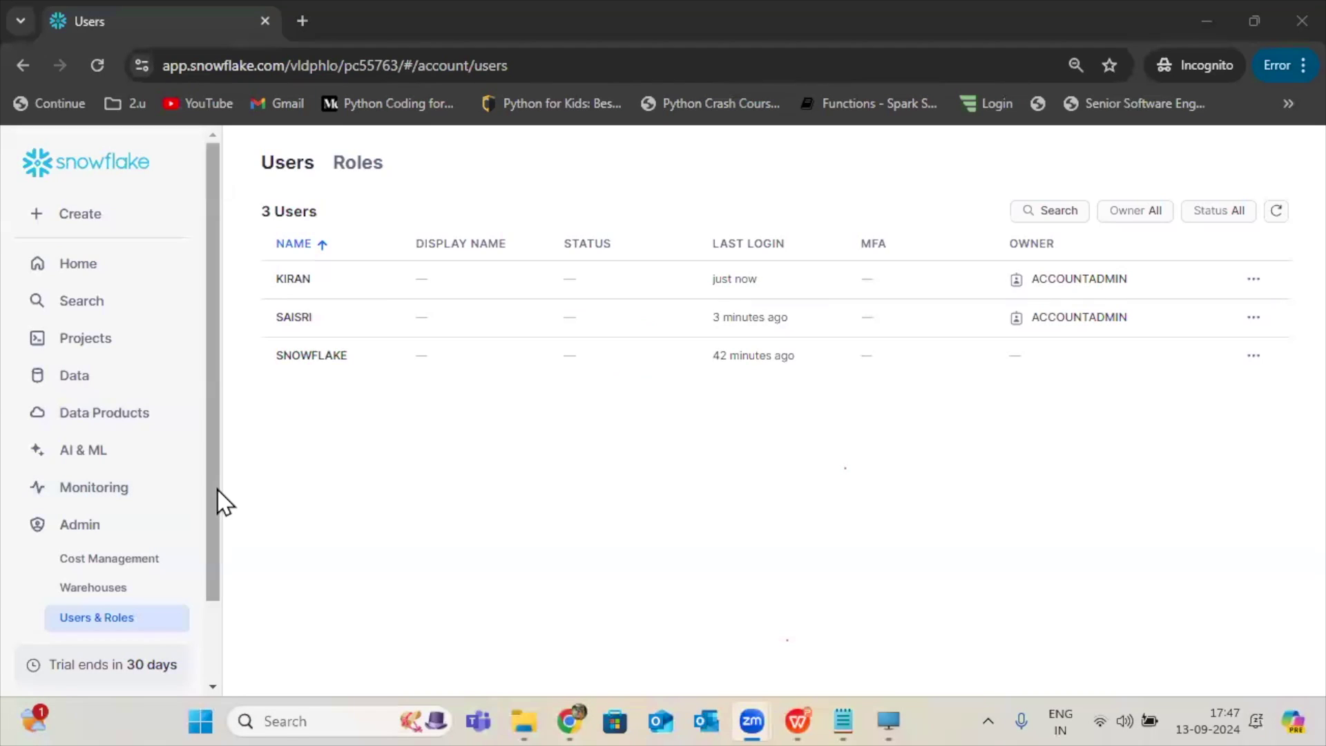
# Check the new user's Switch Role options, then minimize the private window.
pyautogui.scroll(-2, 124, 649)
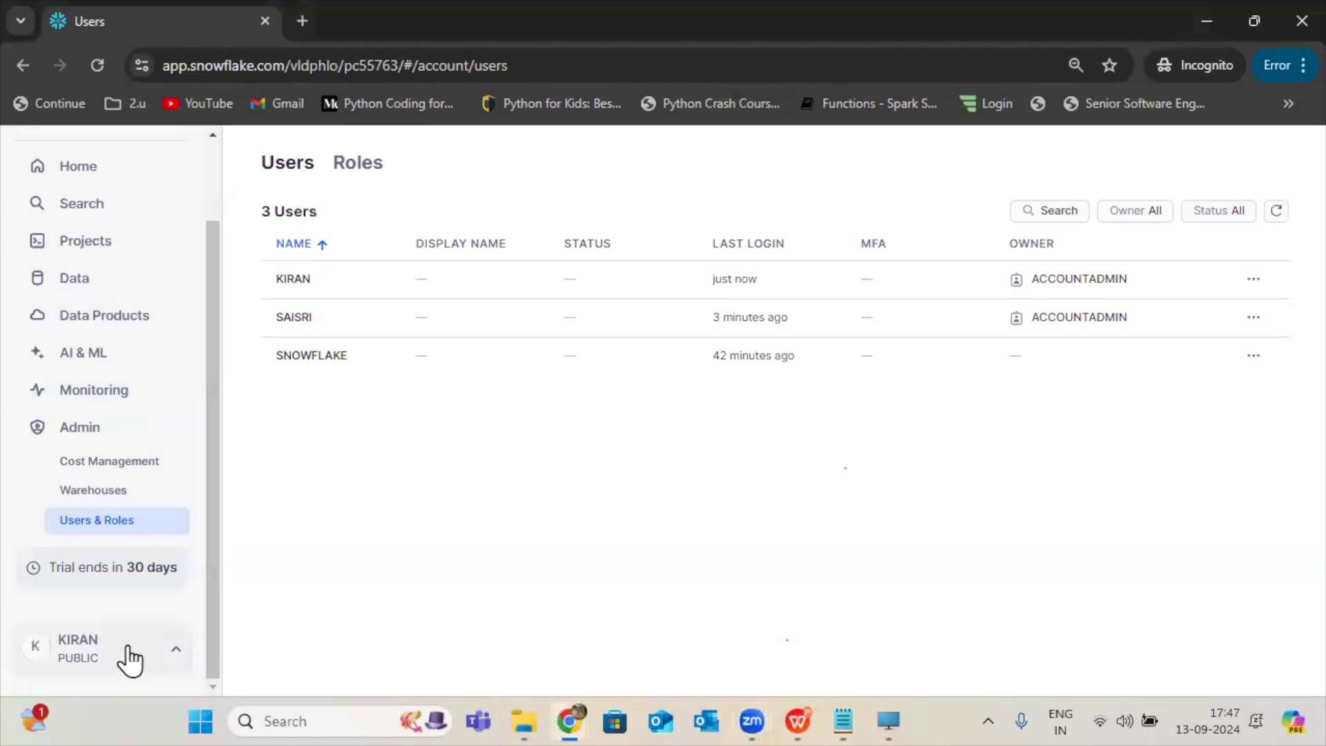
pyautogui.click(81, 654)
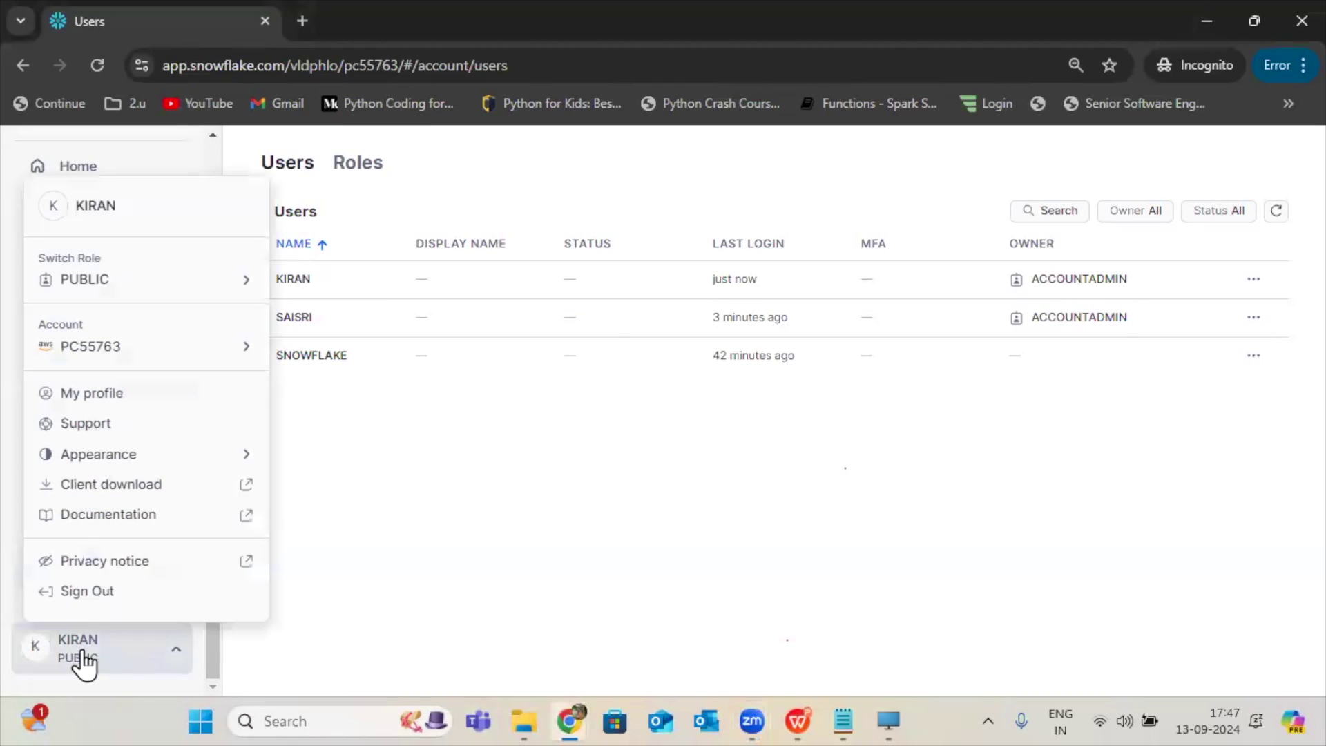
pyautogui.click(239, 283)
pyautogui.click(1202, 20)
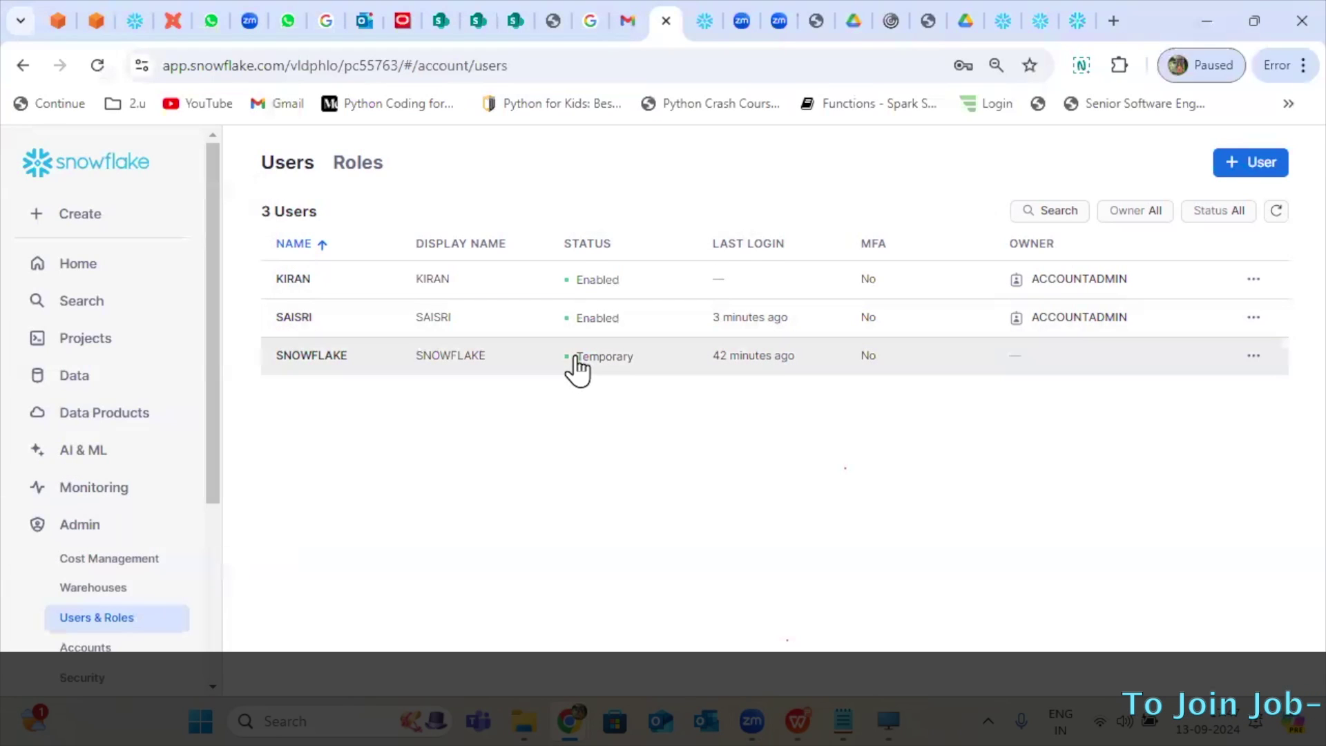
# Open the new user's detail page and scroll through its empty Granted Roles section.
pyautogui.click(353, 290)
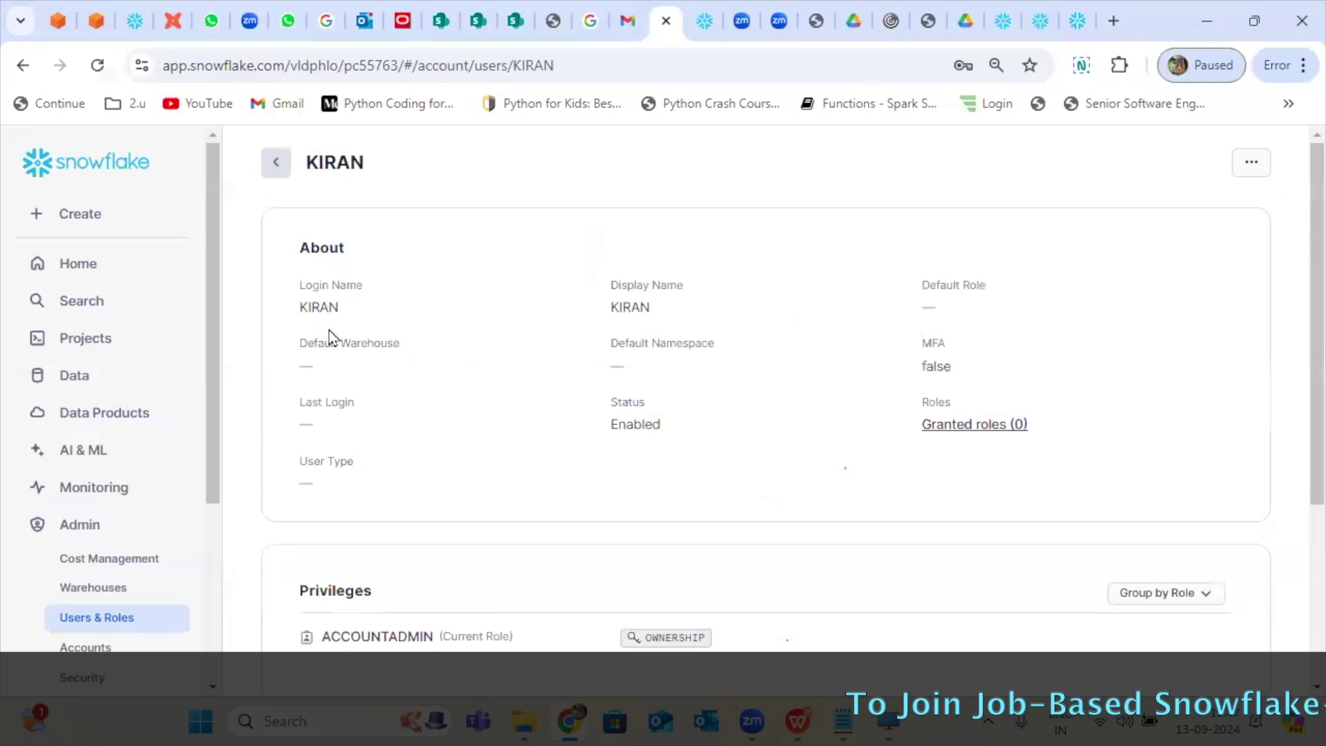
pyautogui.scroll(-4, 1284, 359)
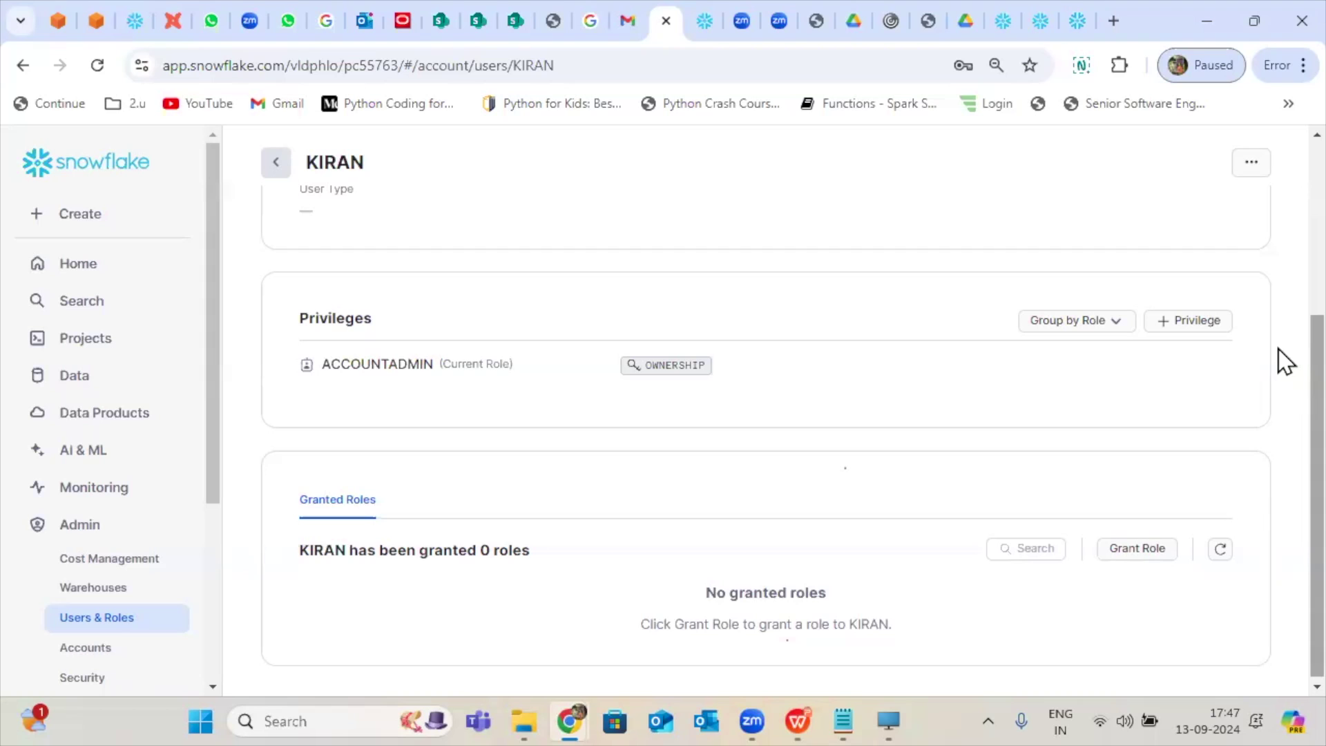
pyautogui.scroll(-1, 1286, 414)
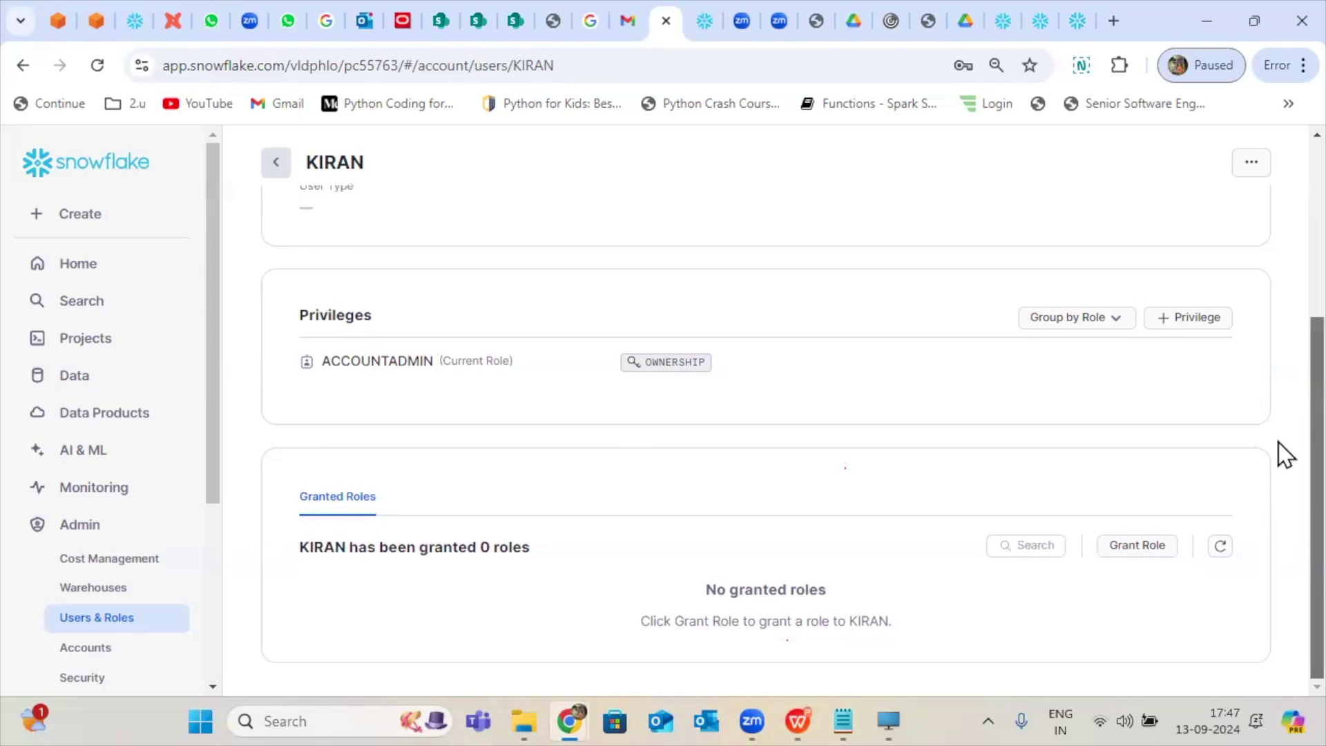
pyautogui.scroll(3, 1282, 304)
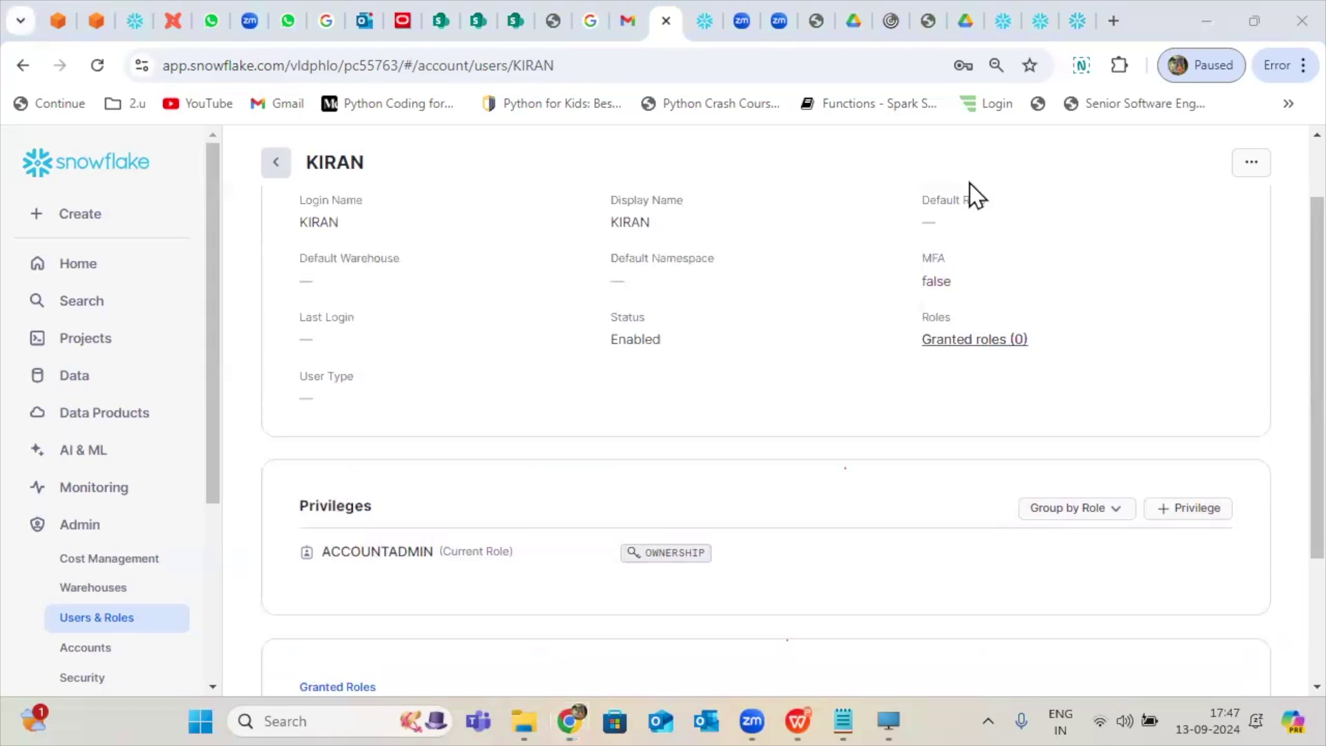
# Start a new privilege grant on the user, trying SYSADMIN, ORGADMIN and ACCOUNTADMIN in the role lists.
pyautogui.click(1170, 513)
pyautogui.click(663, 300)
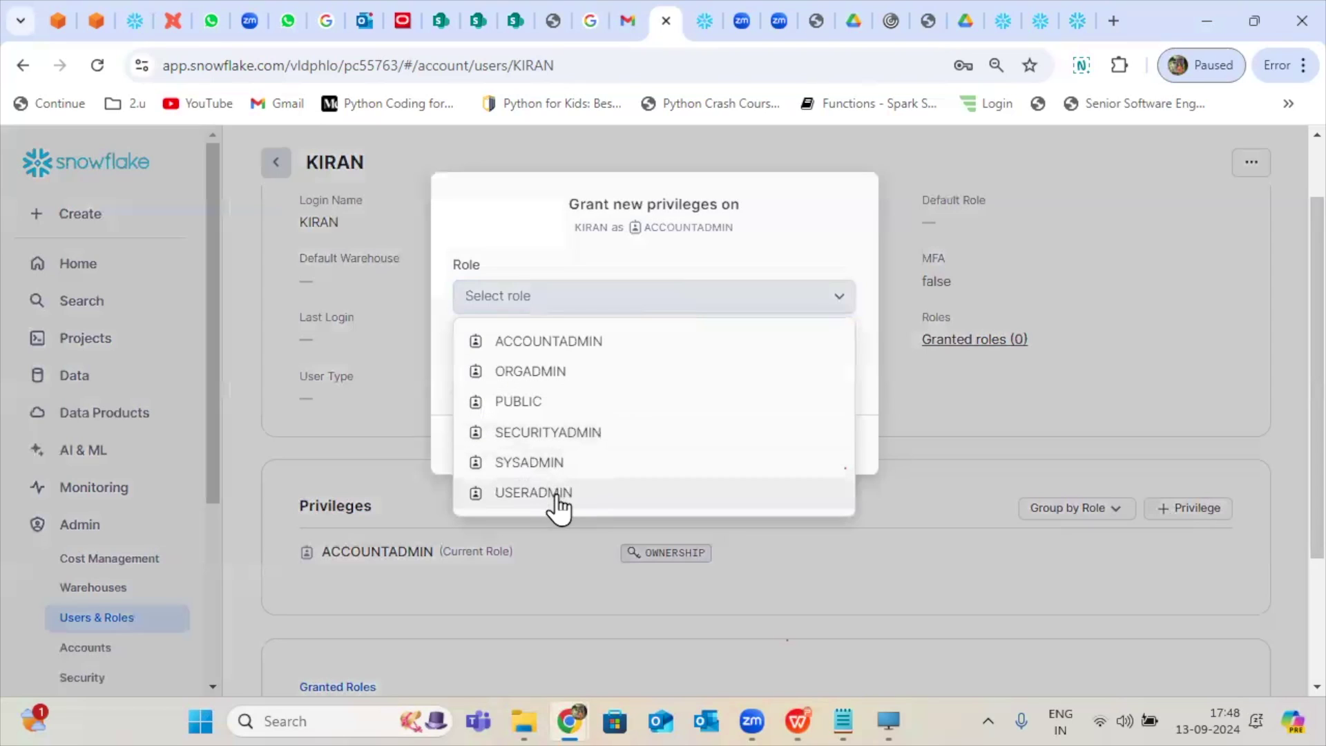
pyautogui.click(536, 462)
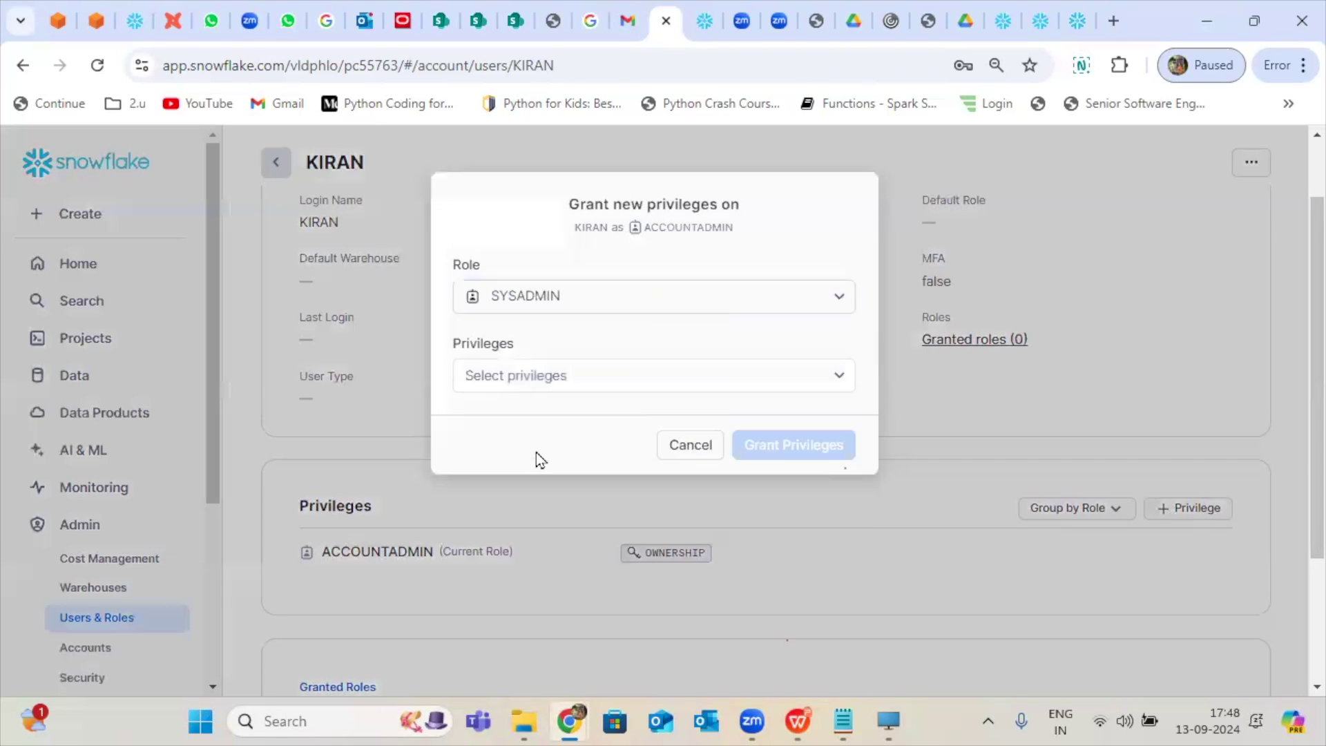
pyautogui.click(635, 375)
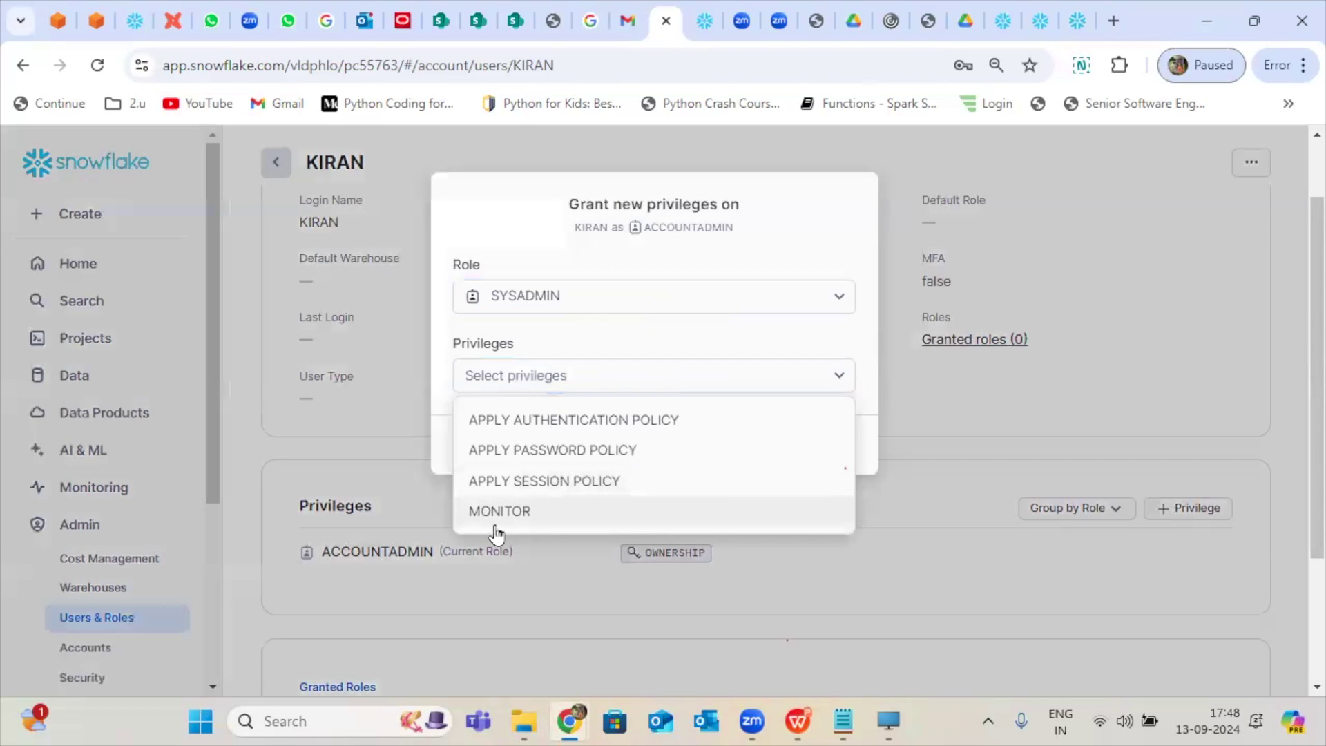
pyautogui.click(594, 309)
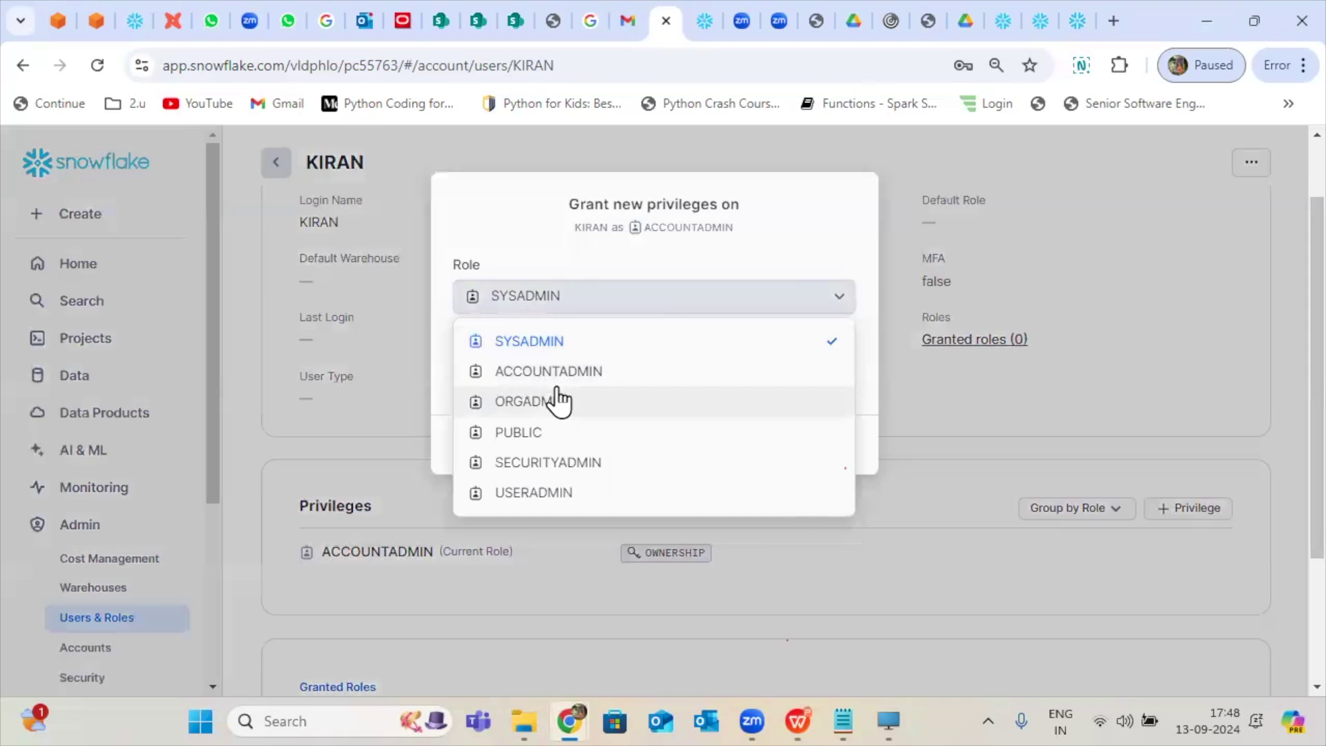
pyautogui.click(556, 400)
pyautogui.click(558, 378)
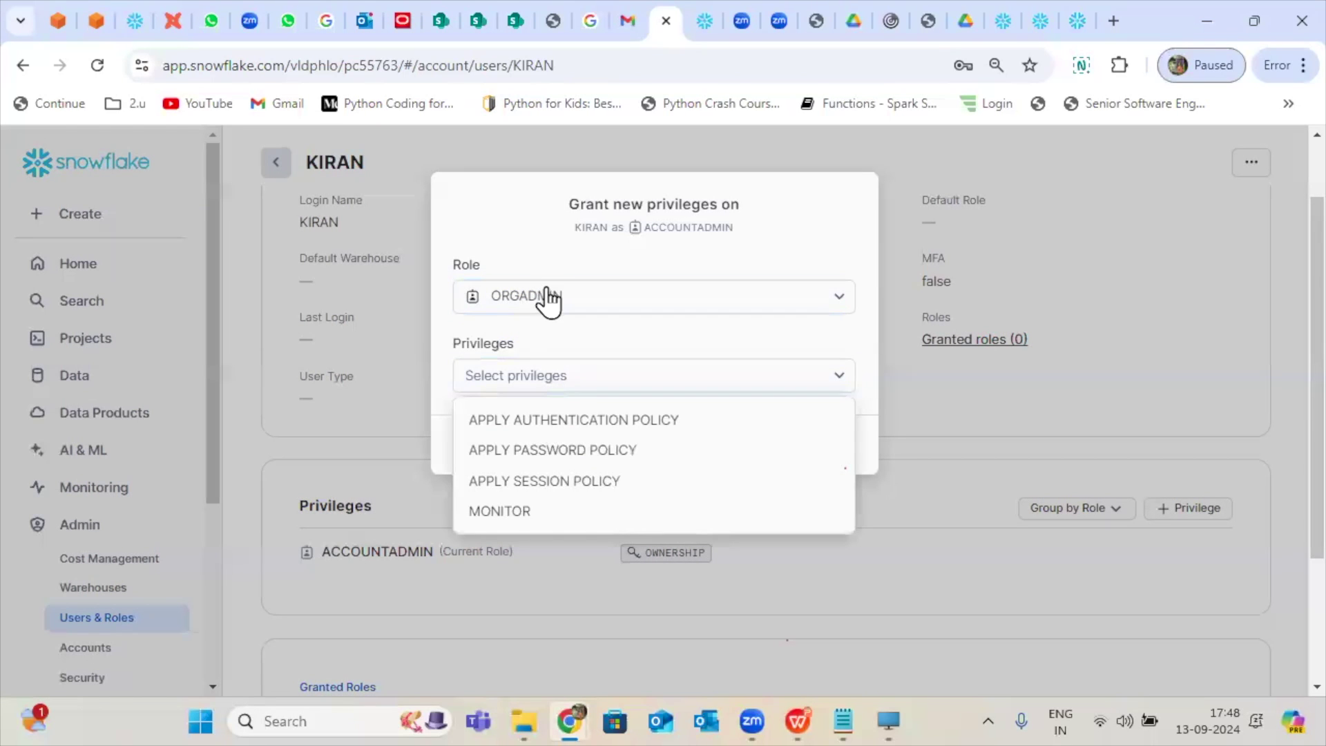
pyautogui.click(549, 298)
pyautogui.click(538, 371)
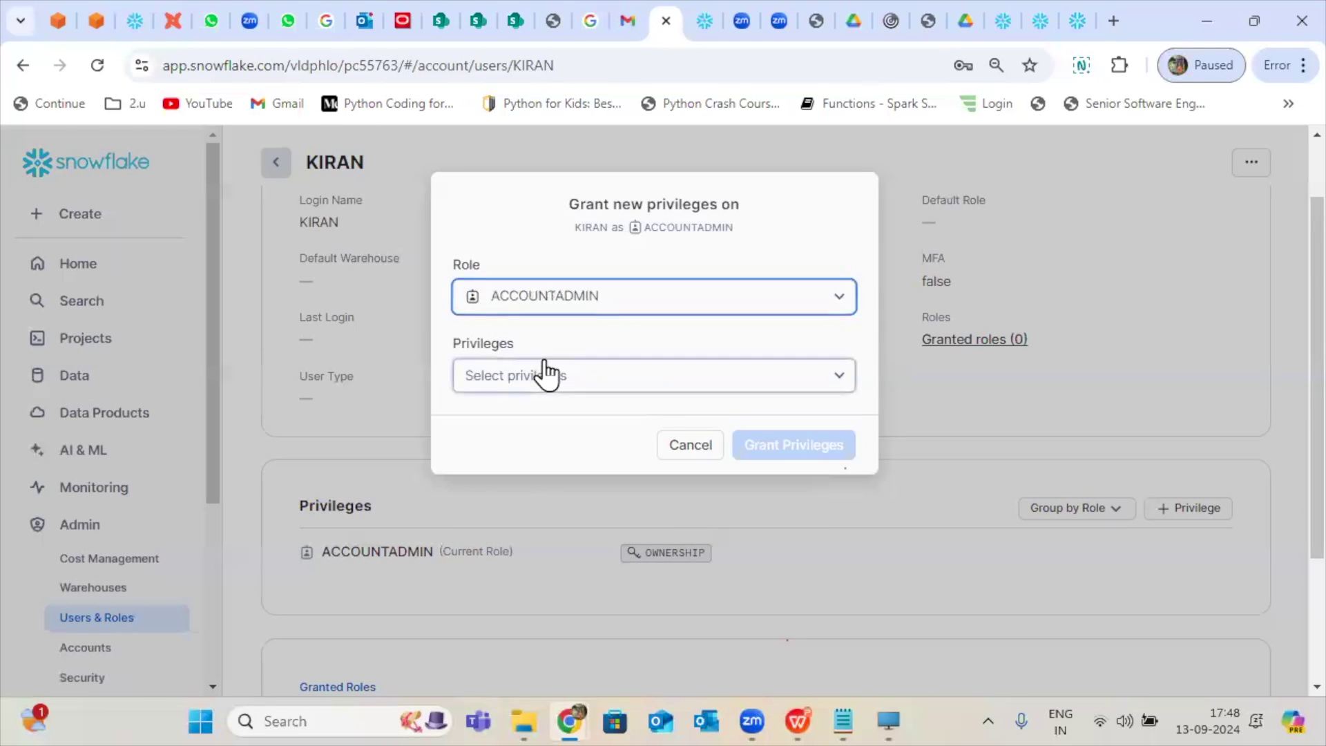
# Grant the MONITOR privilege on the user to SYSADMIN and review the updated privileges.
pyautogui.click(546, 373)
pyautogui.click(545, 308)
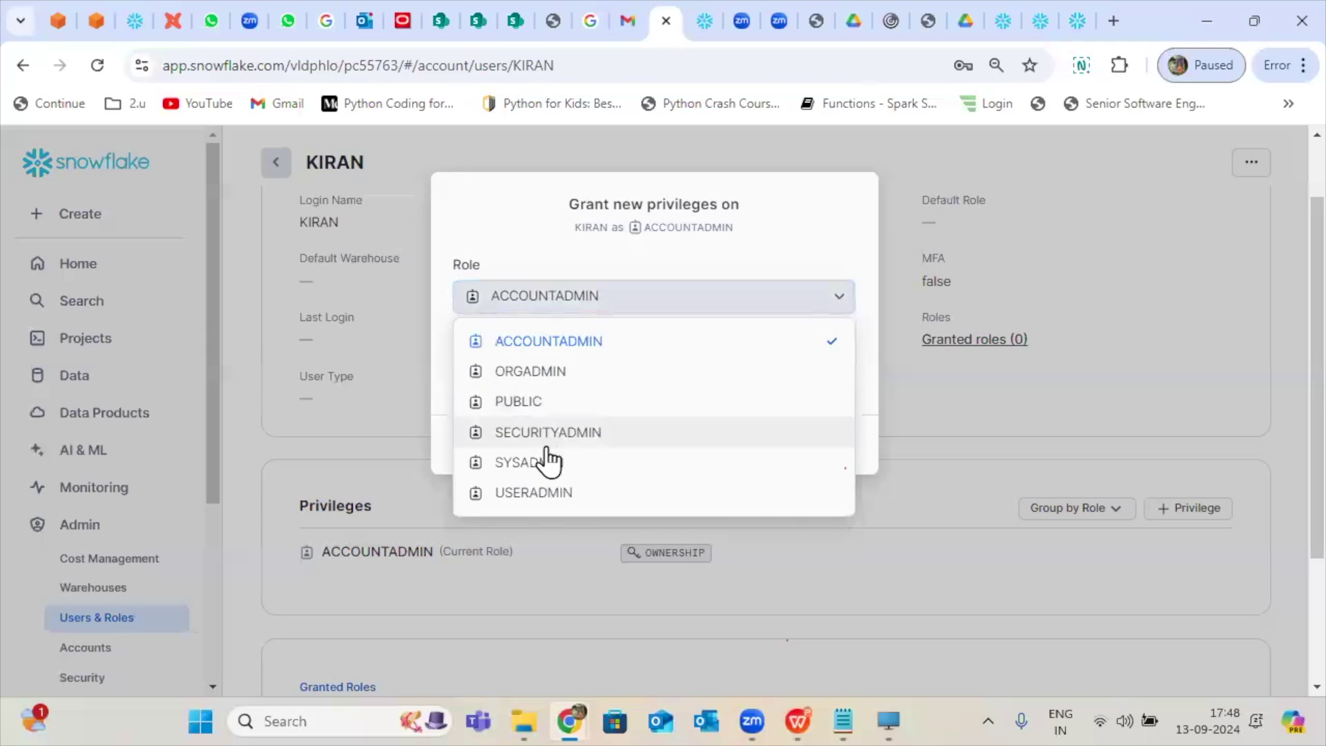
pyautogui.click(546, 470)
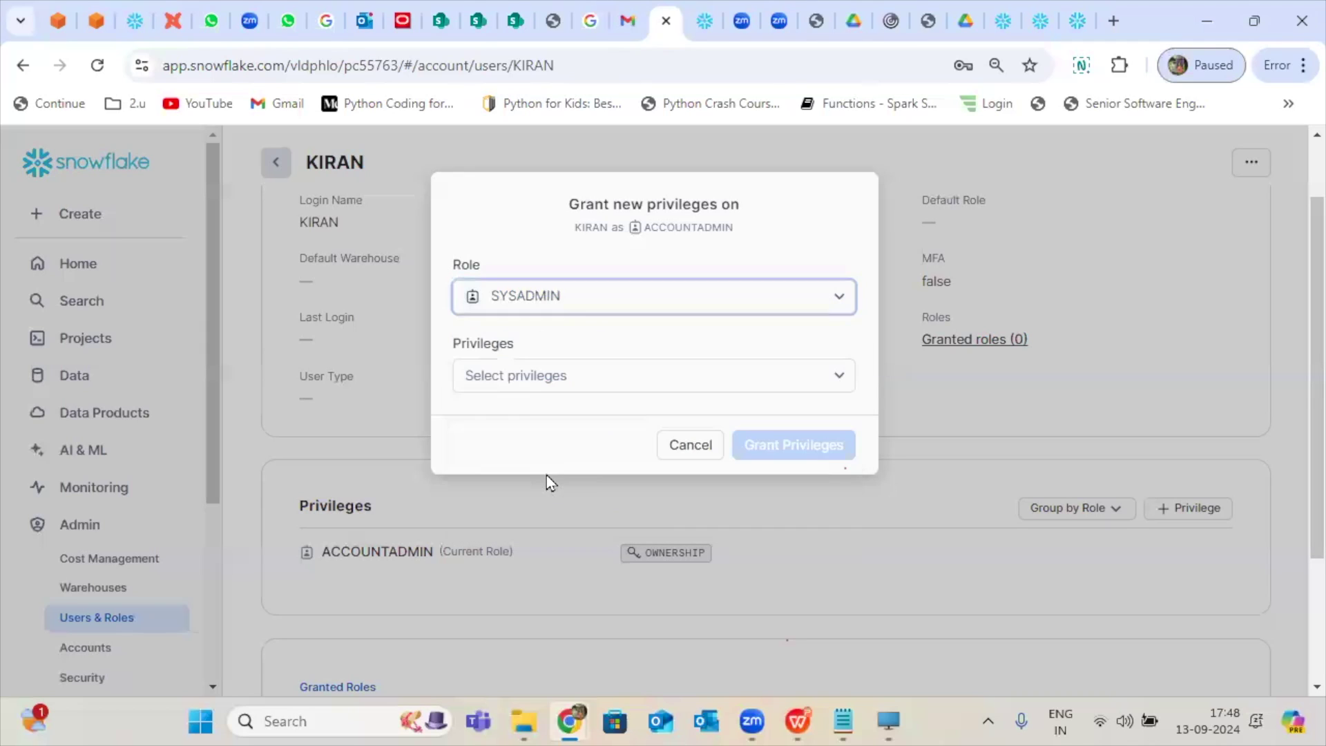
pyautogui.click(538, 388)
pyautogui.click(522, 510)
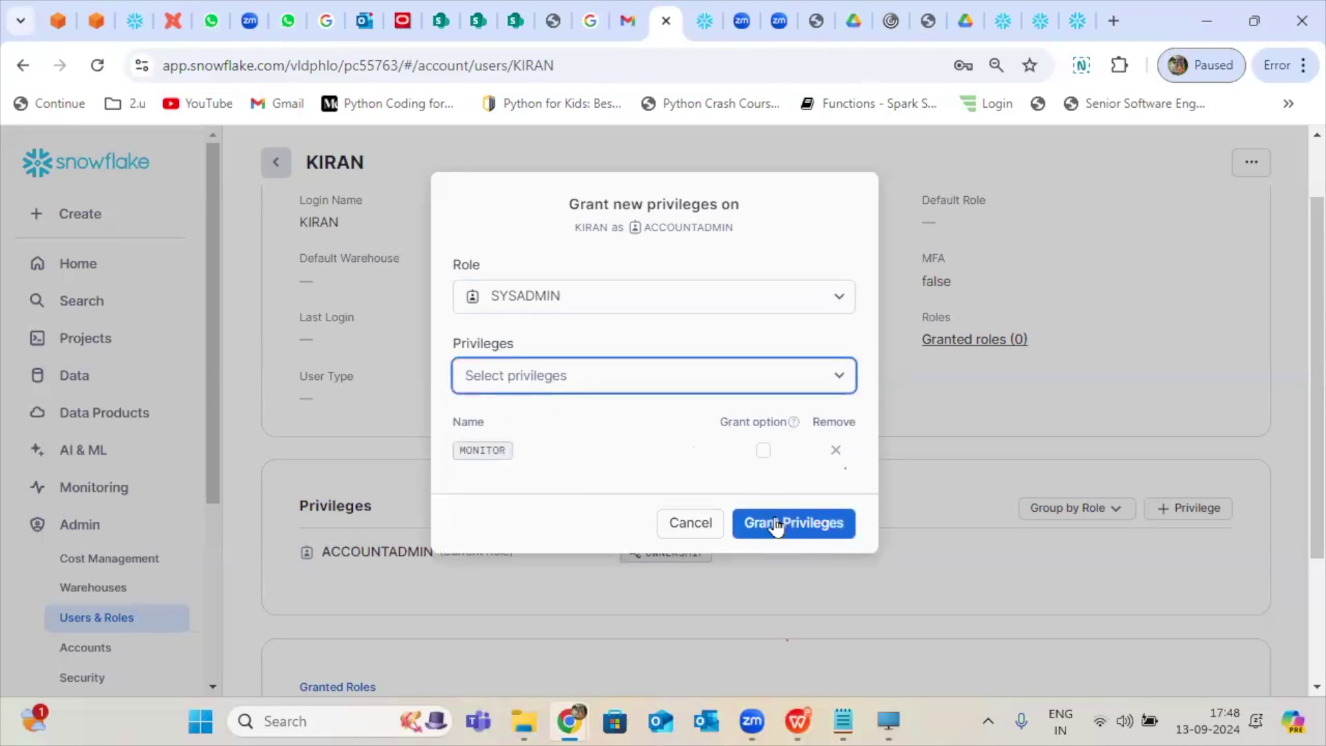
pyautogui.click(776, 525)
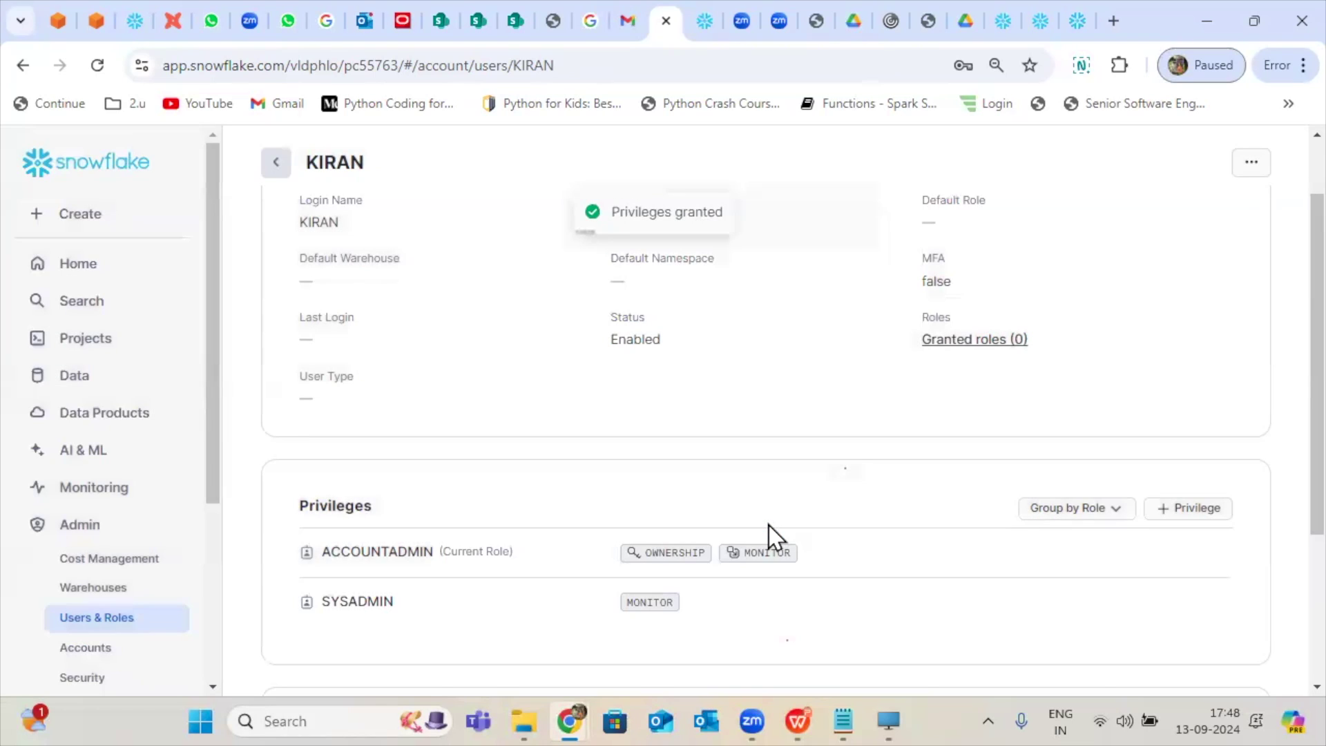
pyautogui.scroll(1, 1279, 350)
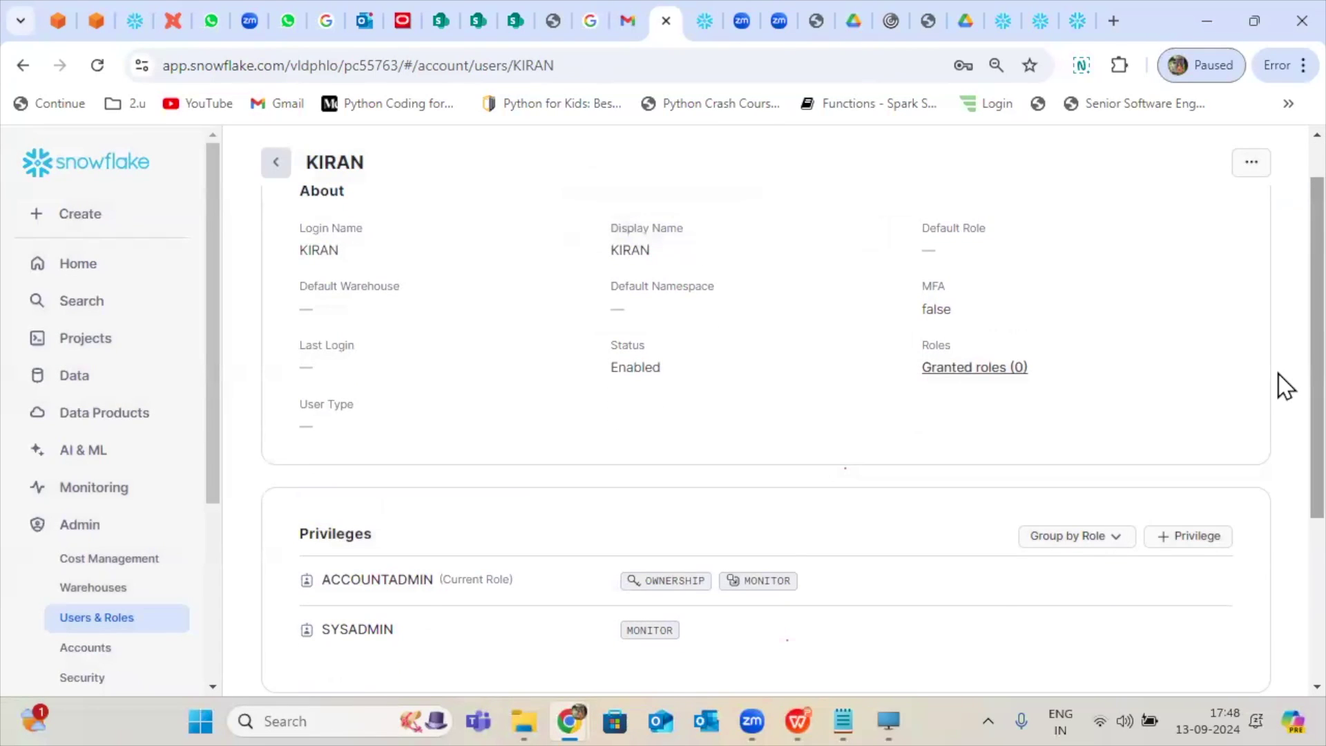
pyautogui.scroll(-4, 1278, 553)
pyautogui.scroll(5, 1279, 583)
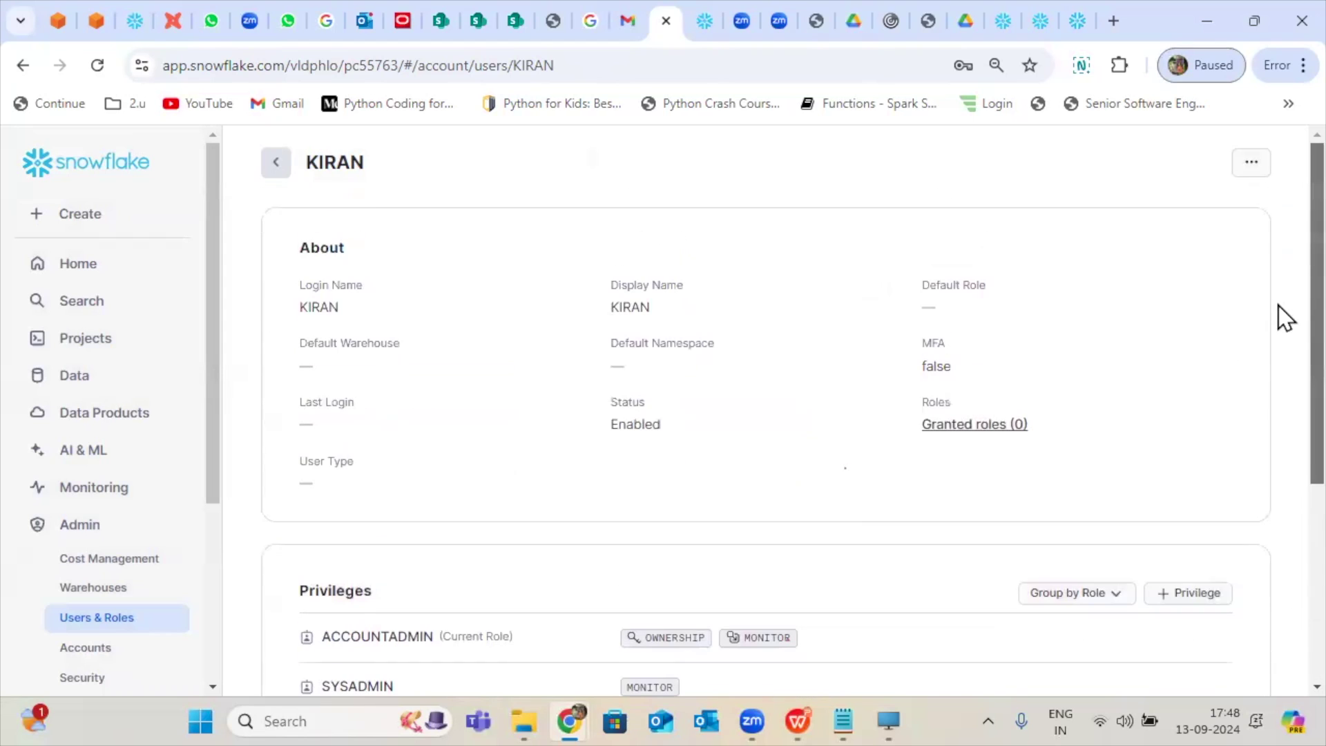
# Return to the refreshed Users list, then switch to the private session window.
pyautogui.click(268, 169)
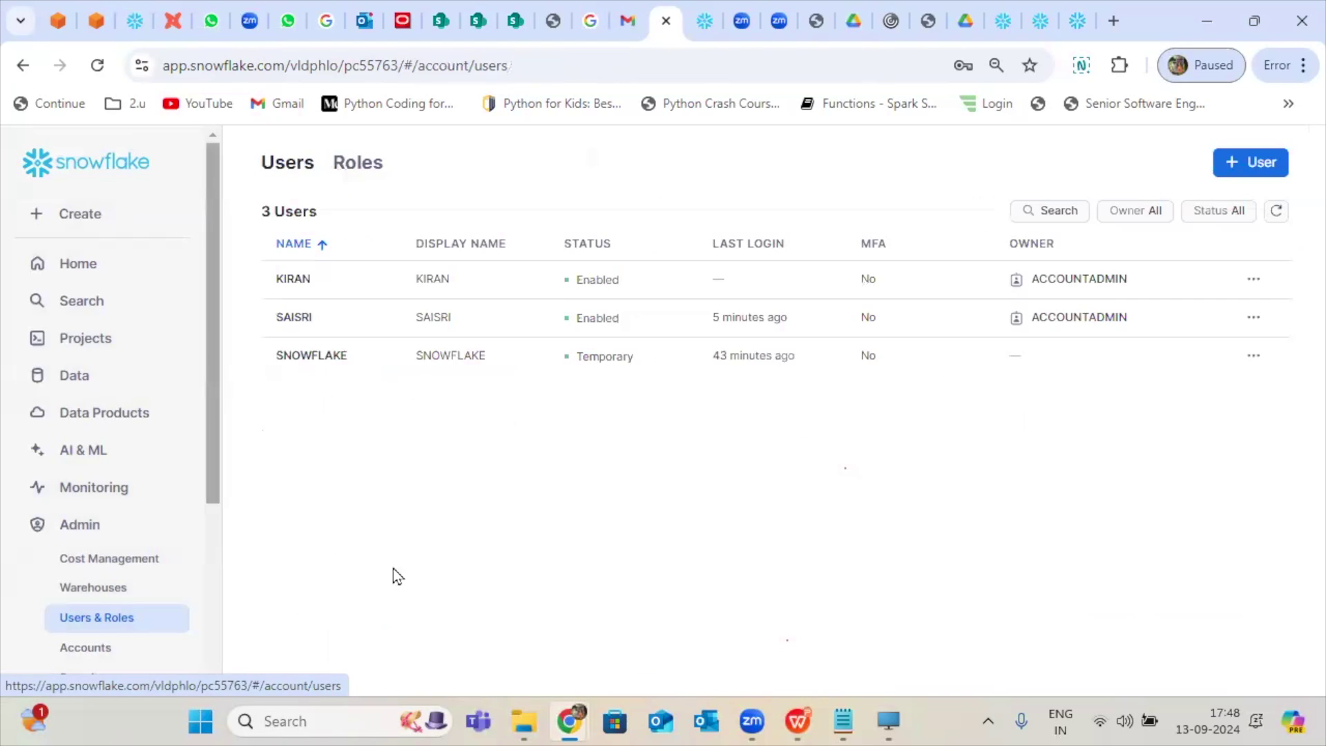
pyautogui.click(1276, 212)
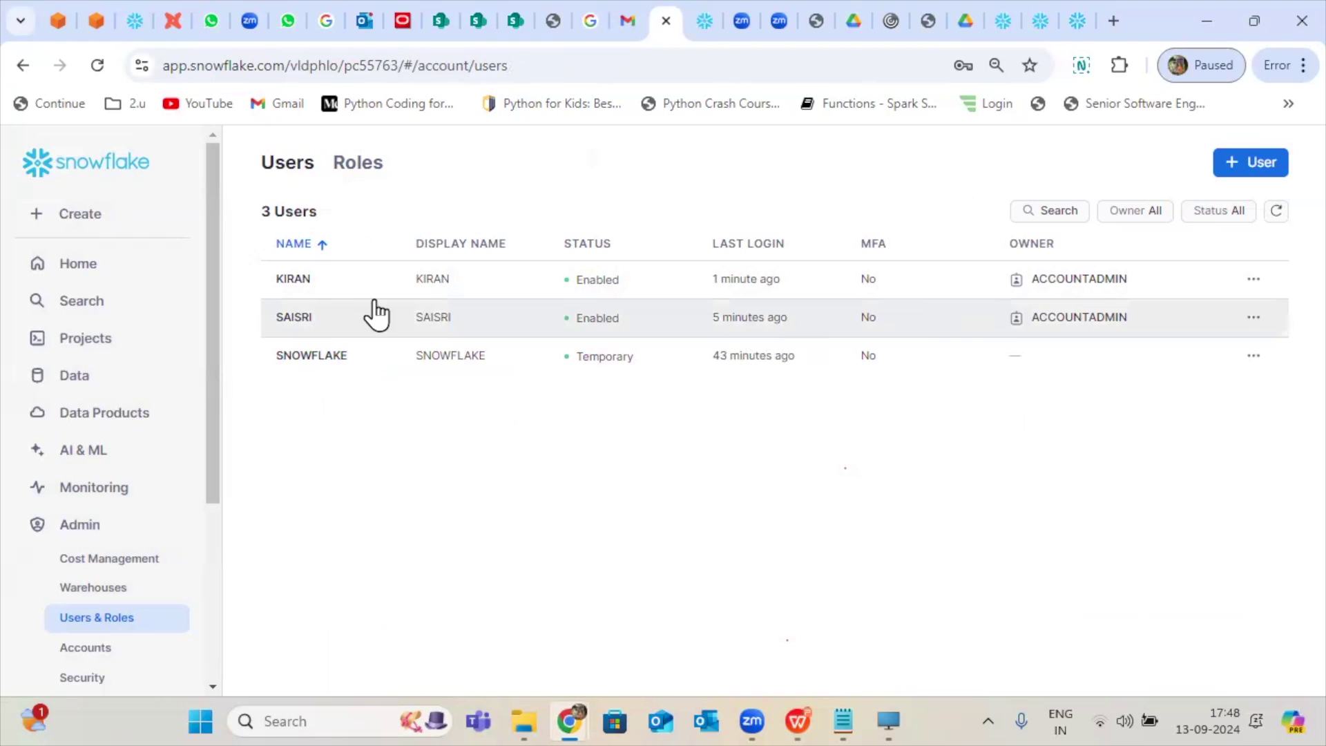
pyautogui.moveTo(570, 723)
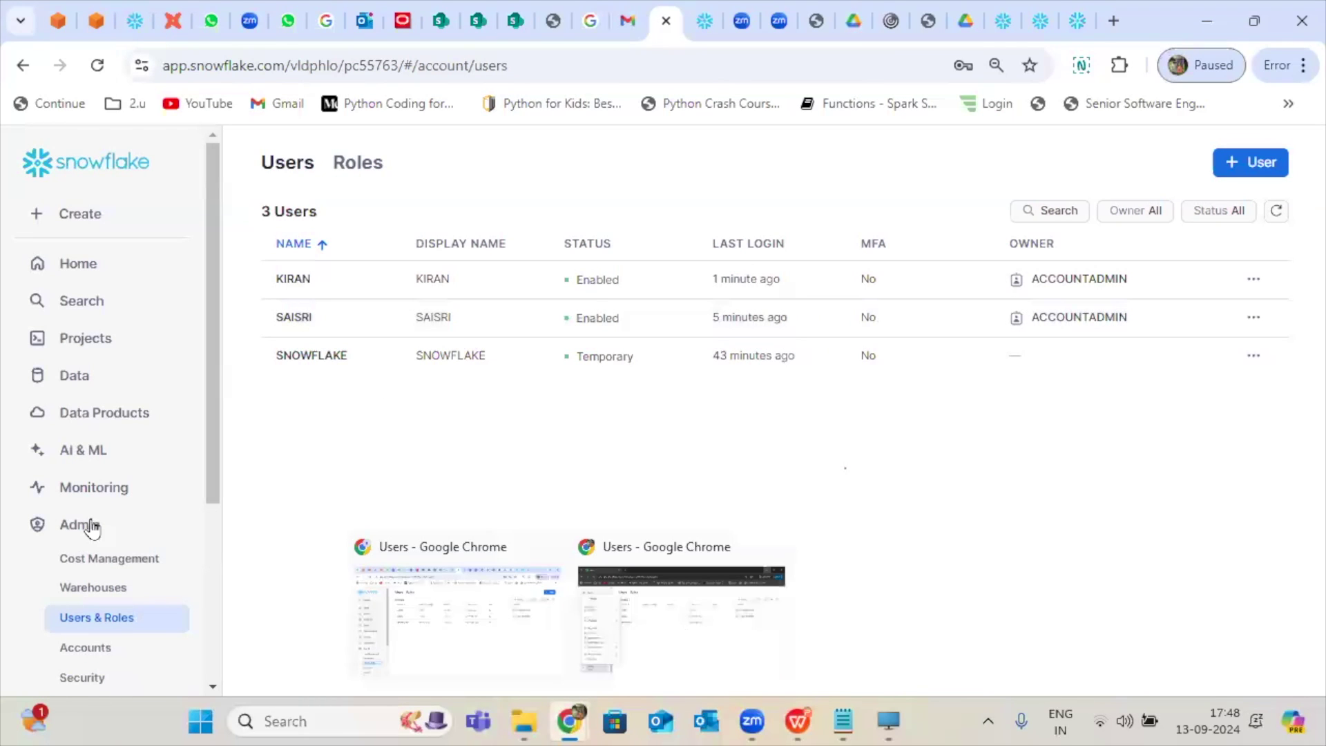
pyautogui.hotkey('alt', 'Tab')
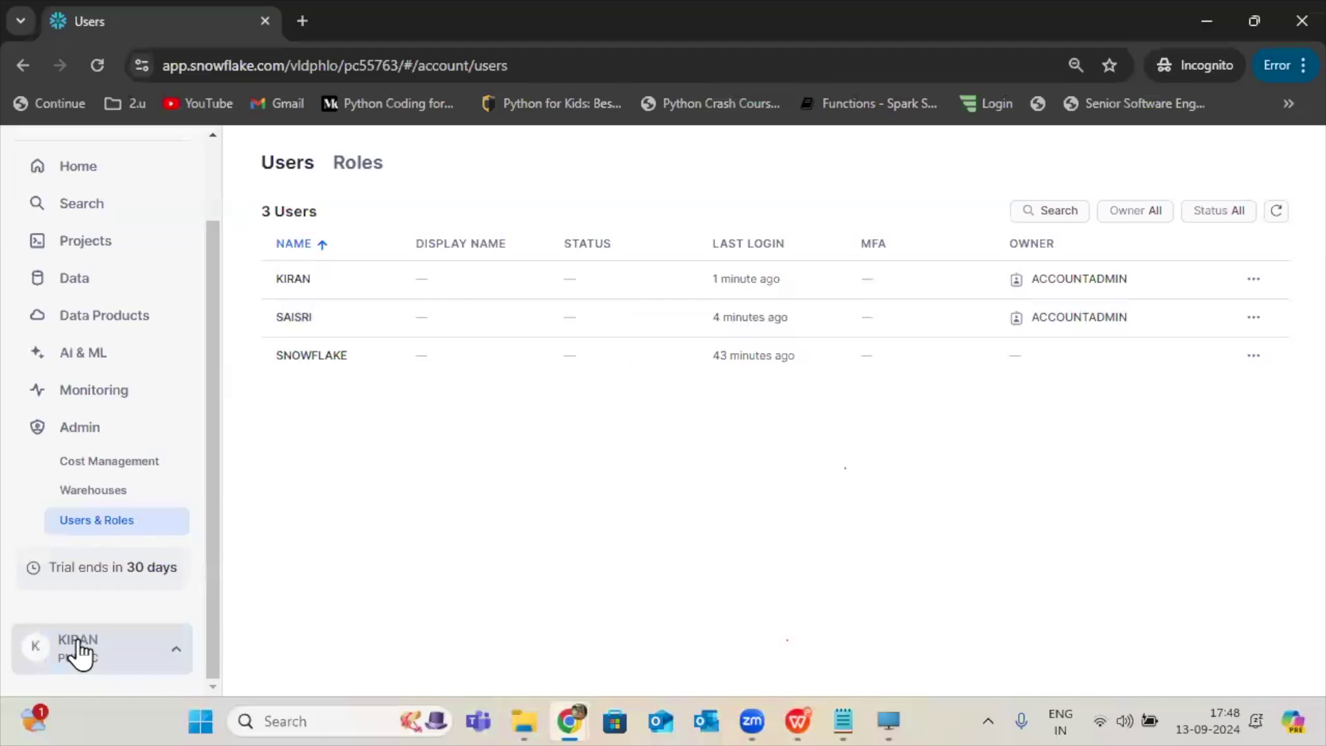
# Open the new user's Switch Role menu in the private session, reloading the page first.
pyautogui.click(78, 649)
pyautogui.moveTo(159, 293)
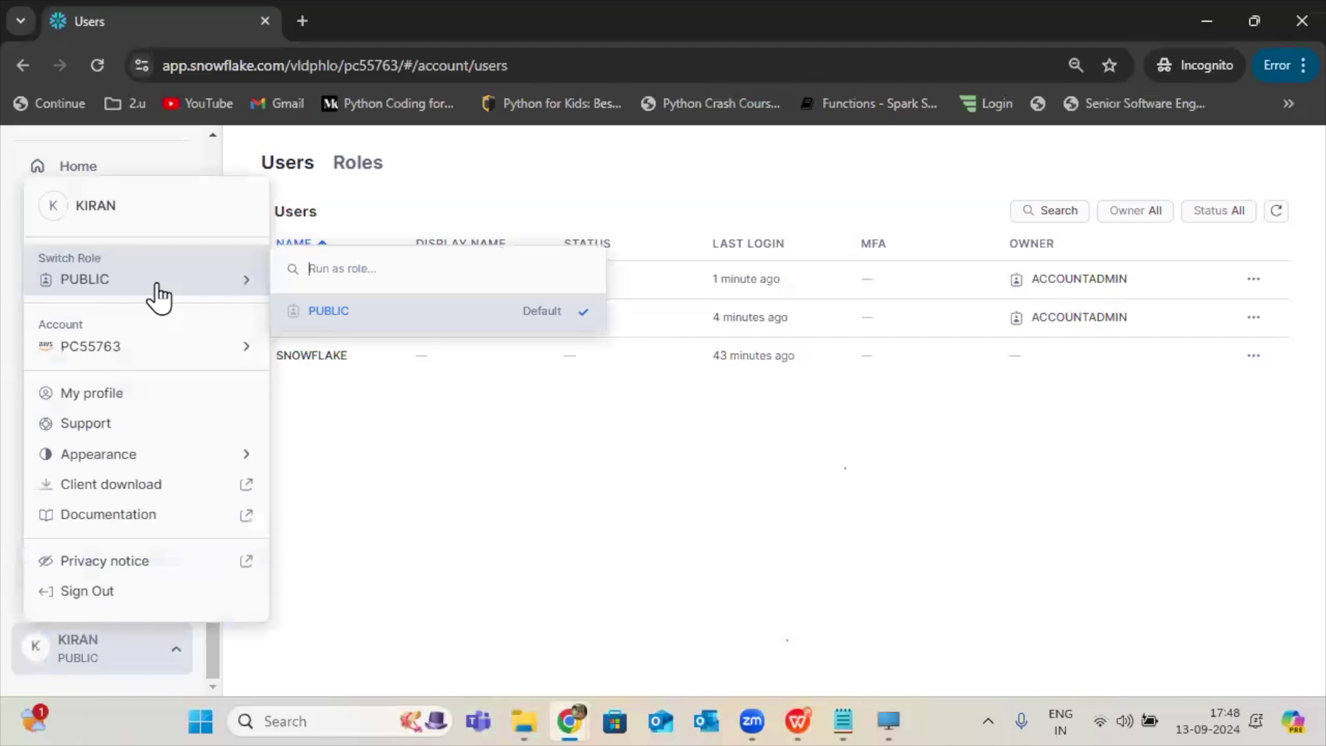
pyautogui.click(97, 66)
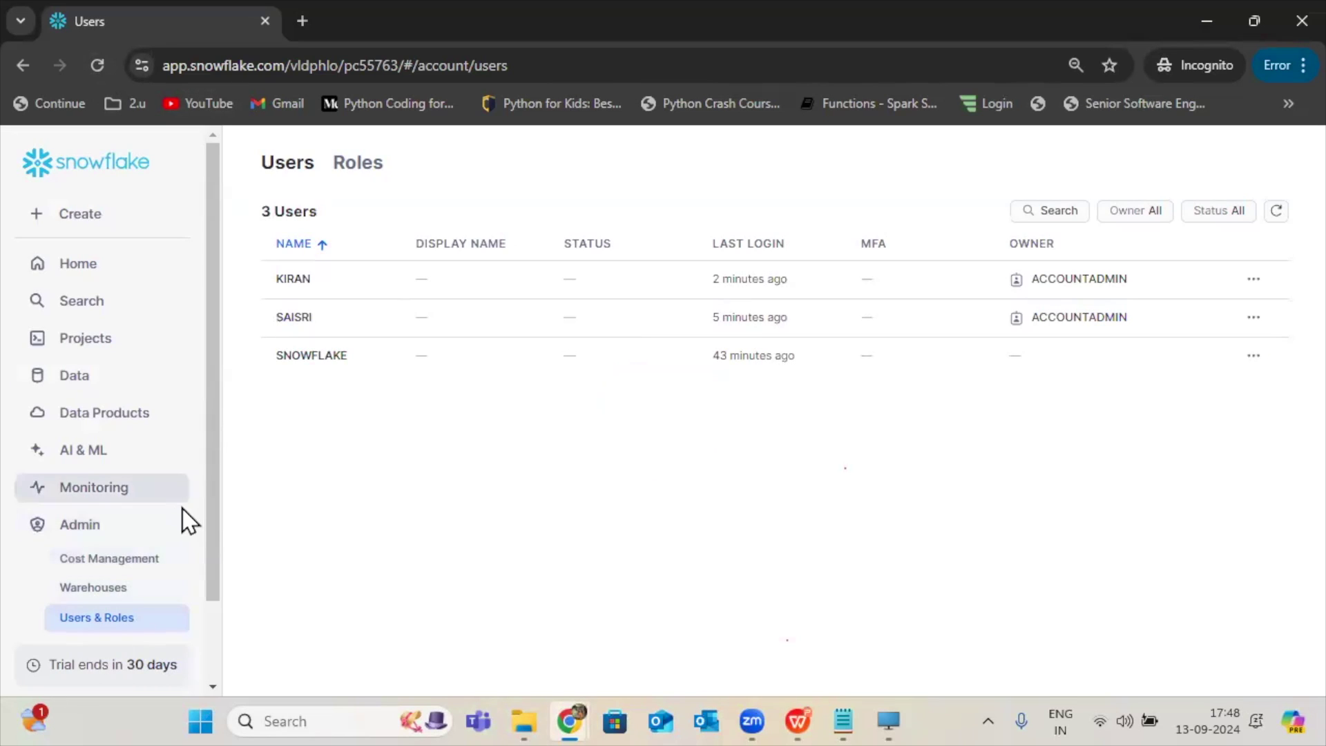
pyautogui.scroll(-2, 199, 657)
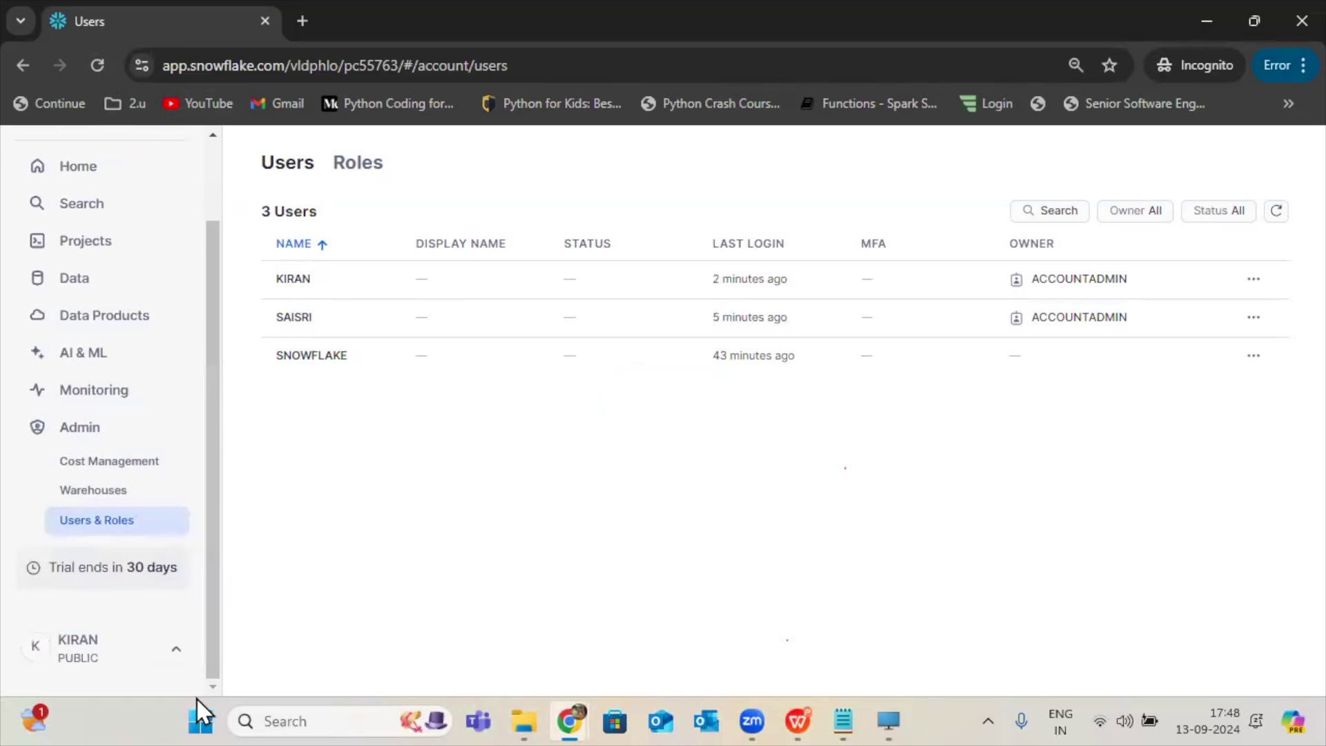
pyautogui.click(101, 665)
pyautogui.moveTo(105, 284)
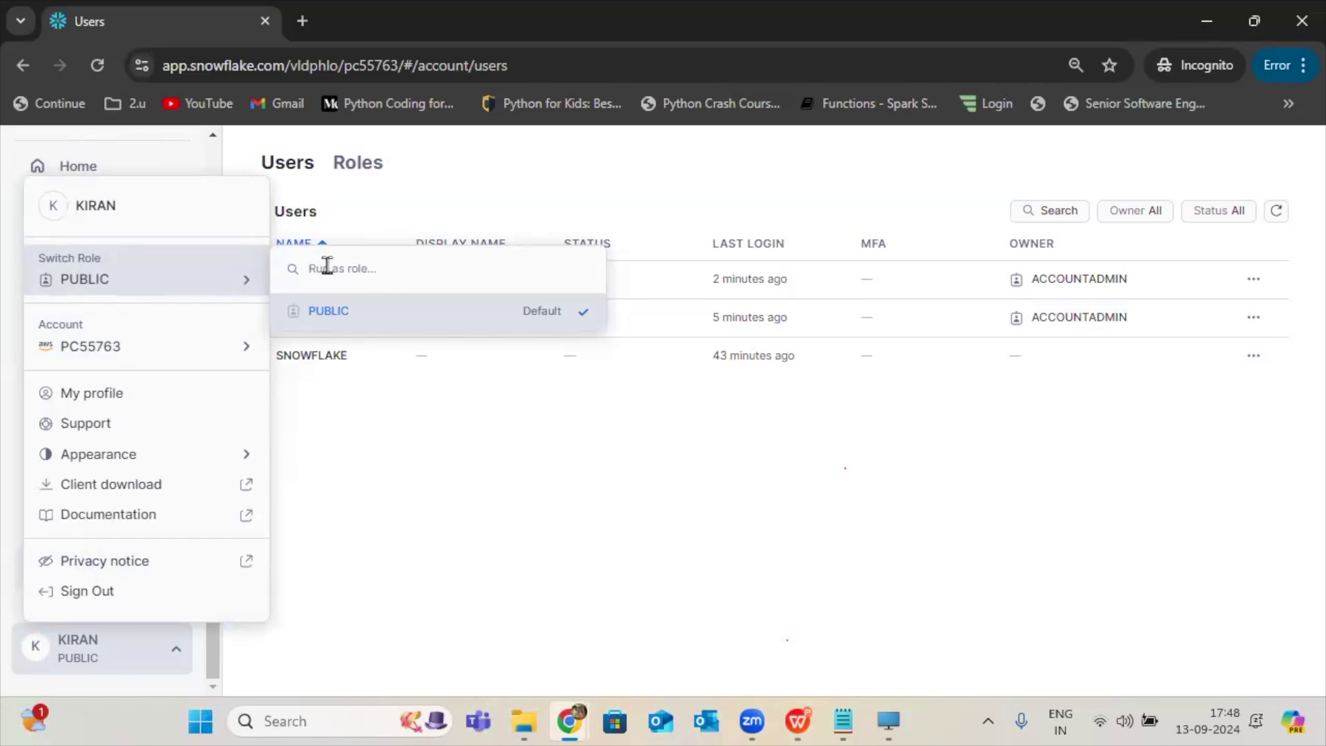
# Keep PUBLIC as the active role, open the user's details, and return to the admin window.
pyautogui.write('sys')
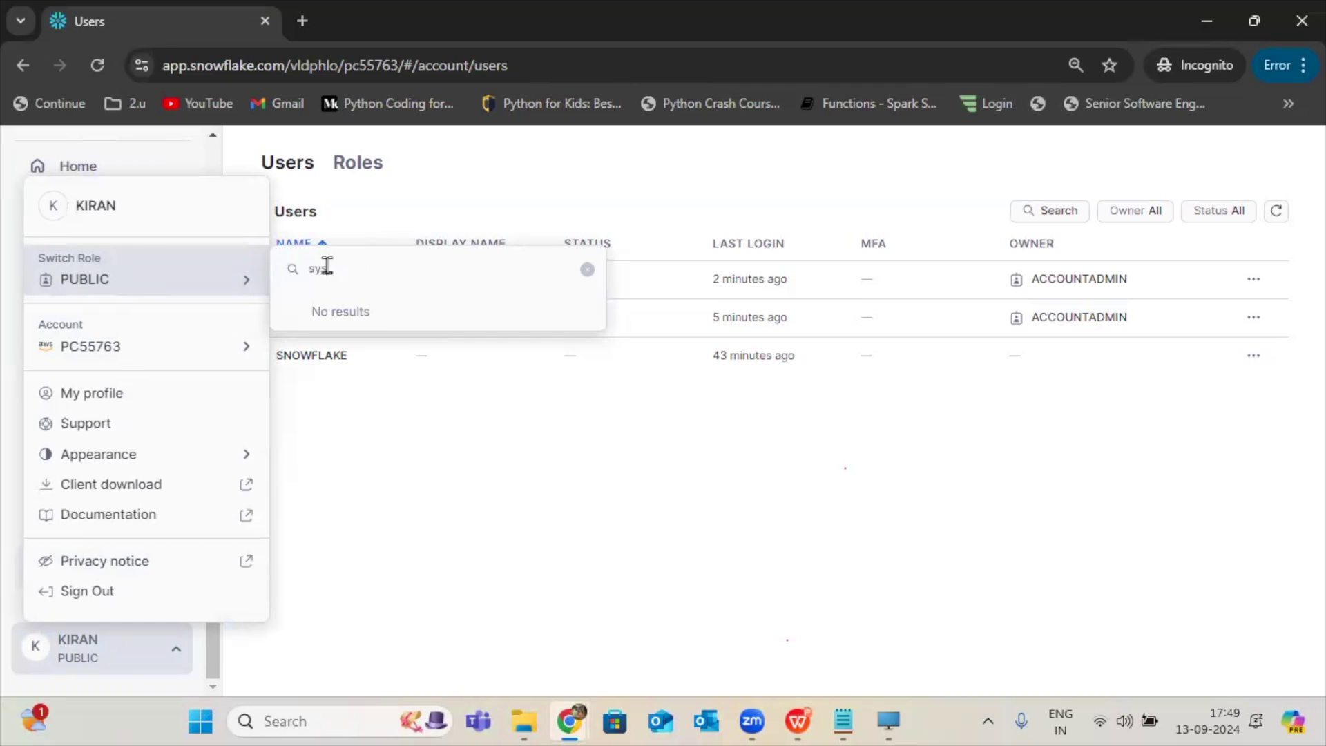
pyautogui.press('BackSpace')
pyautogui.press('BackSpace')
pyautogui.click(316, 304)
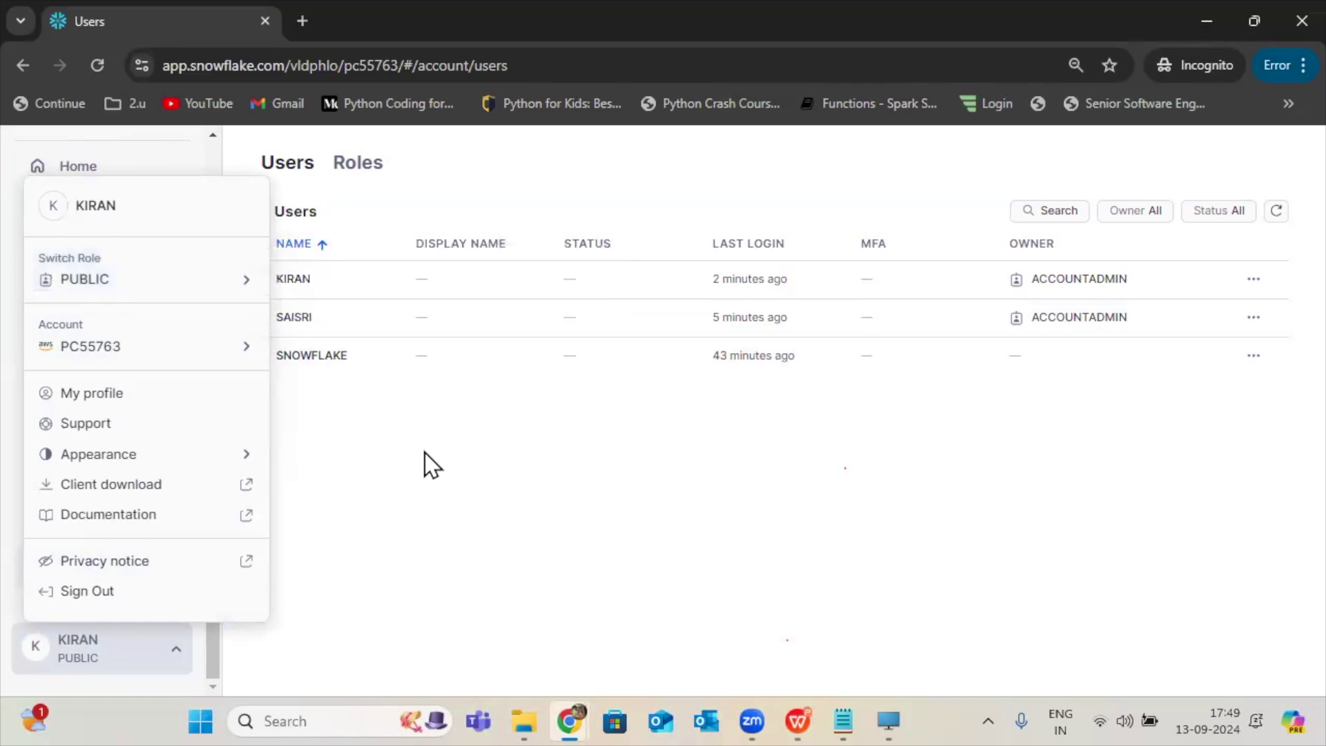
pyautogui.doubleClick(308, 279)
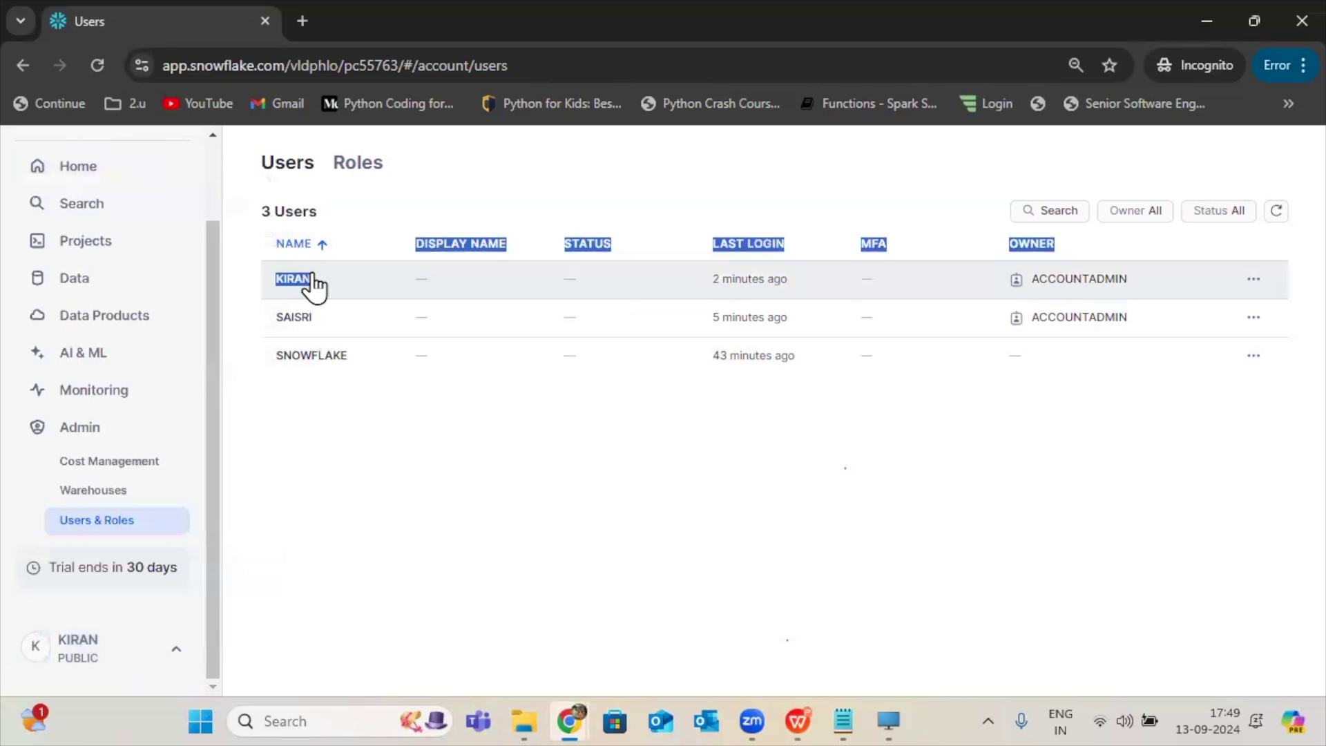
pyautogui.scroll(-5, 1283, 663)
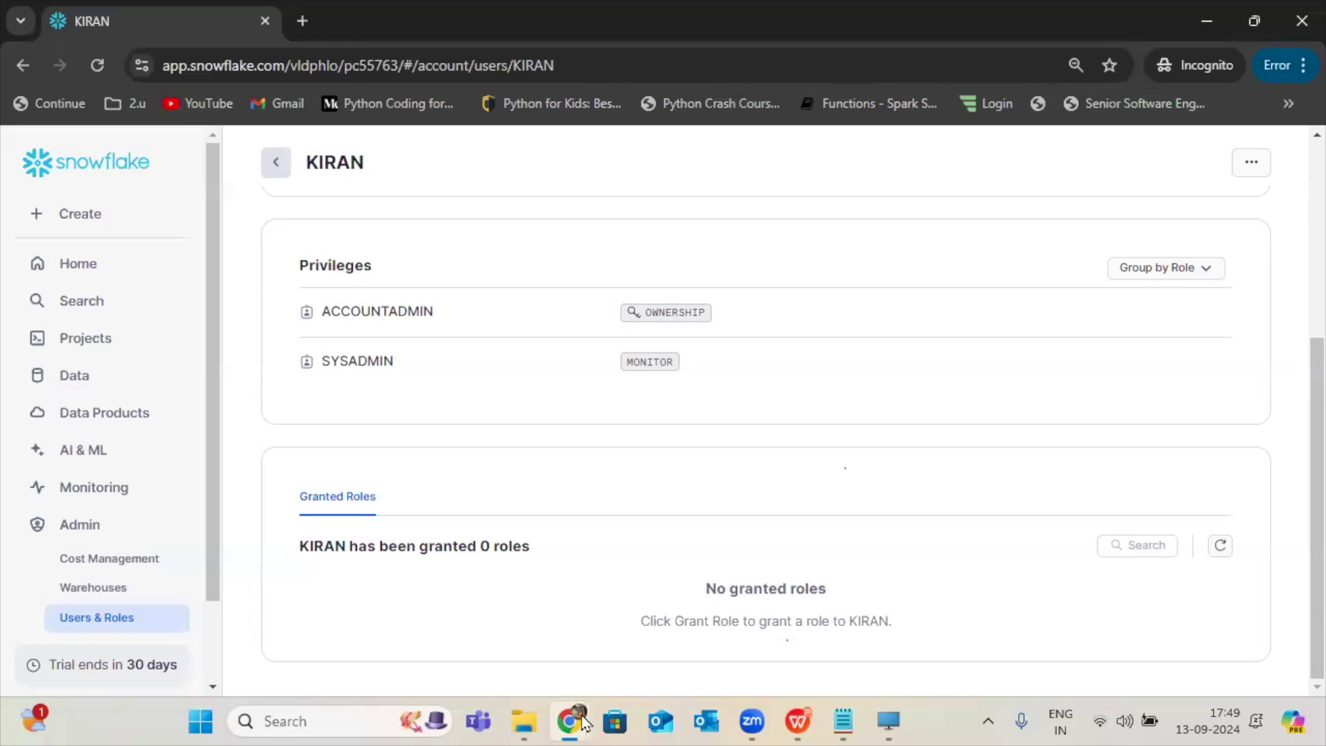
pyautogui.hotkey('alt', 'Tab')
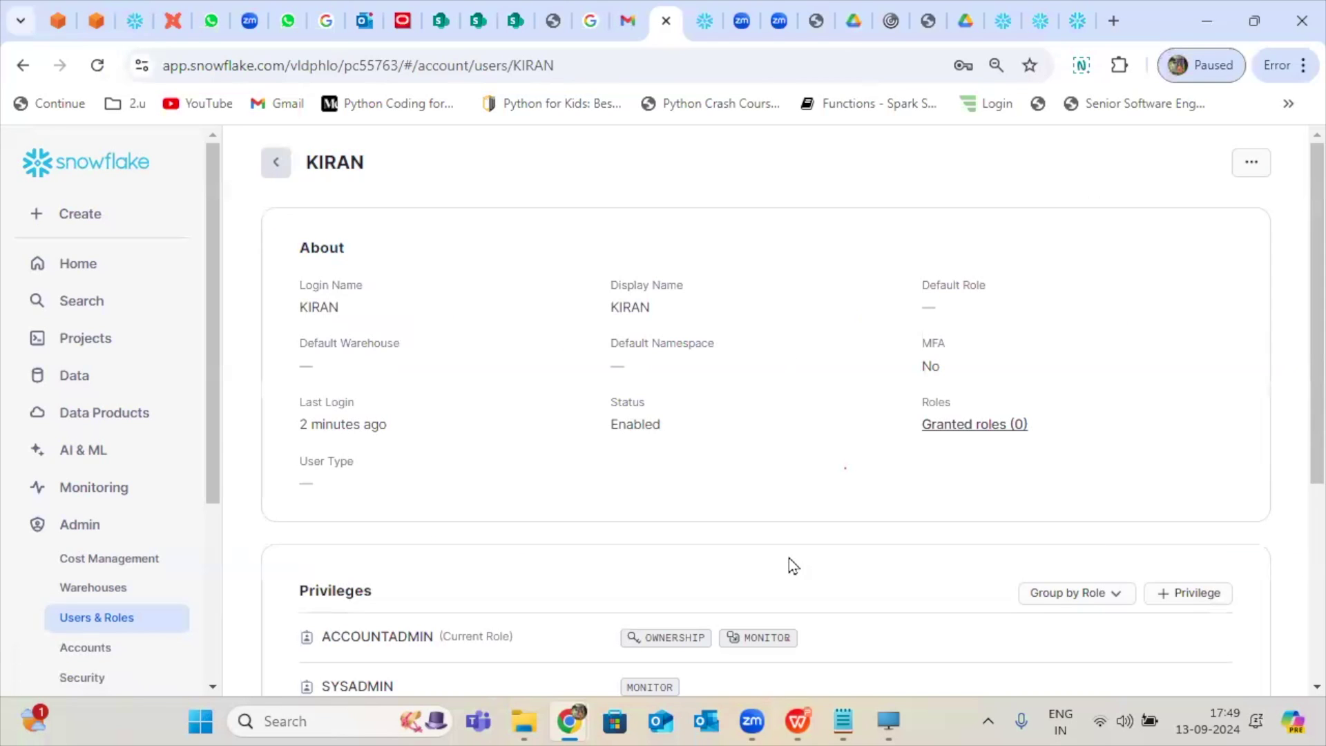
pyautogui.scroll(-5, 1293, 276)
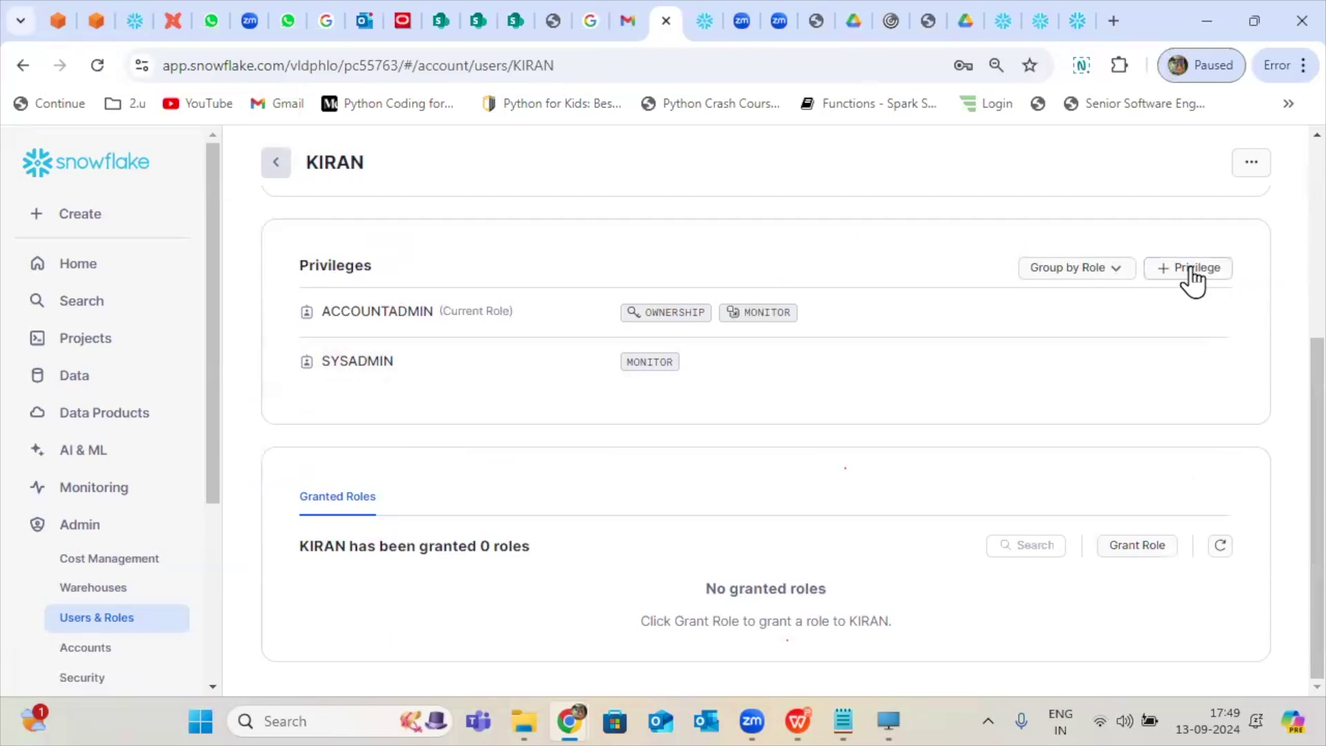
# Grant the SYSADMIN role to the new user, then open the SYSADMIN role page.
pyautogui.click(1153, 549)
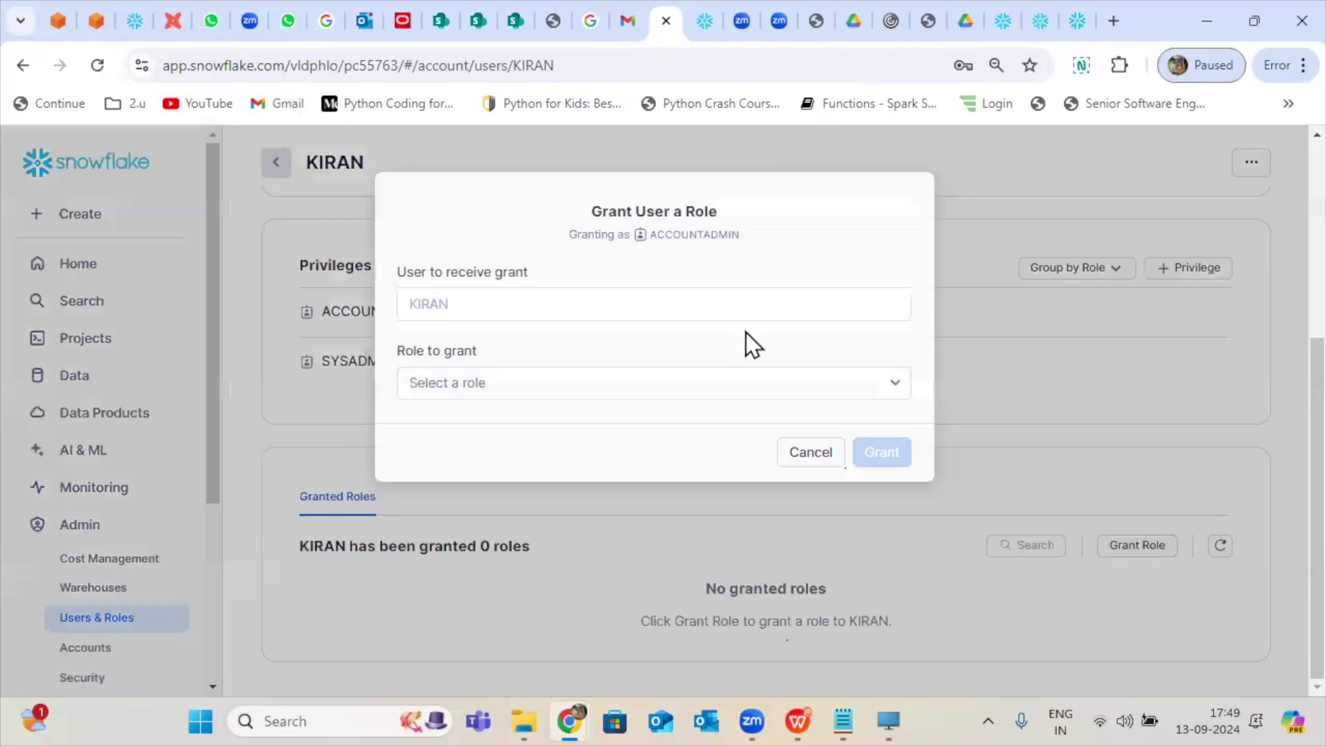
pyautogui.click(562, 393)
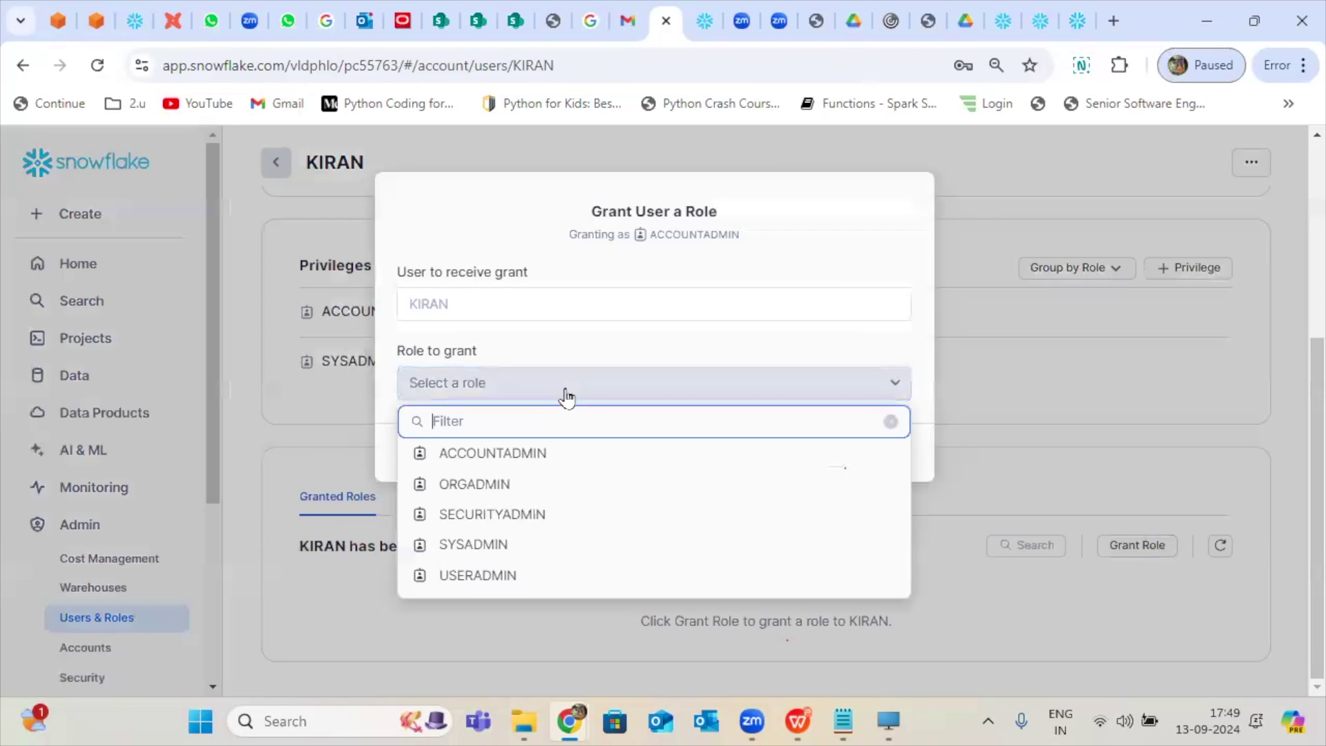
pyautogui.click(484, 545)
pyautogui.click(889, 458)
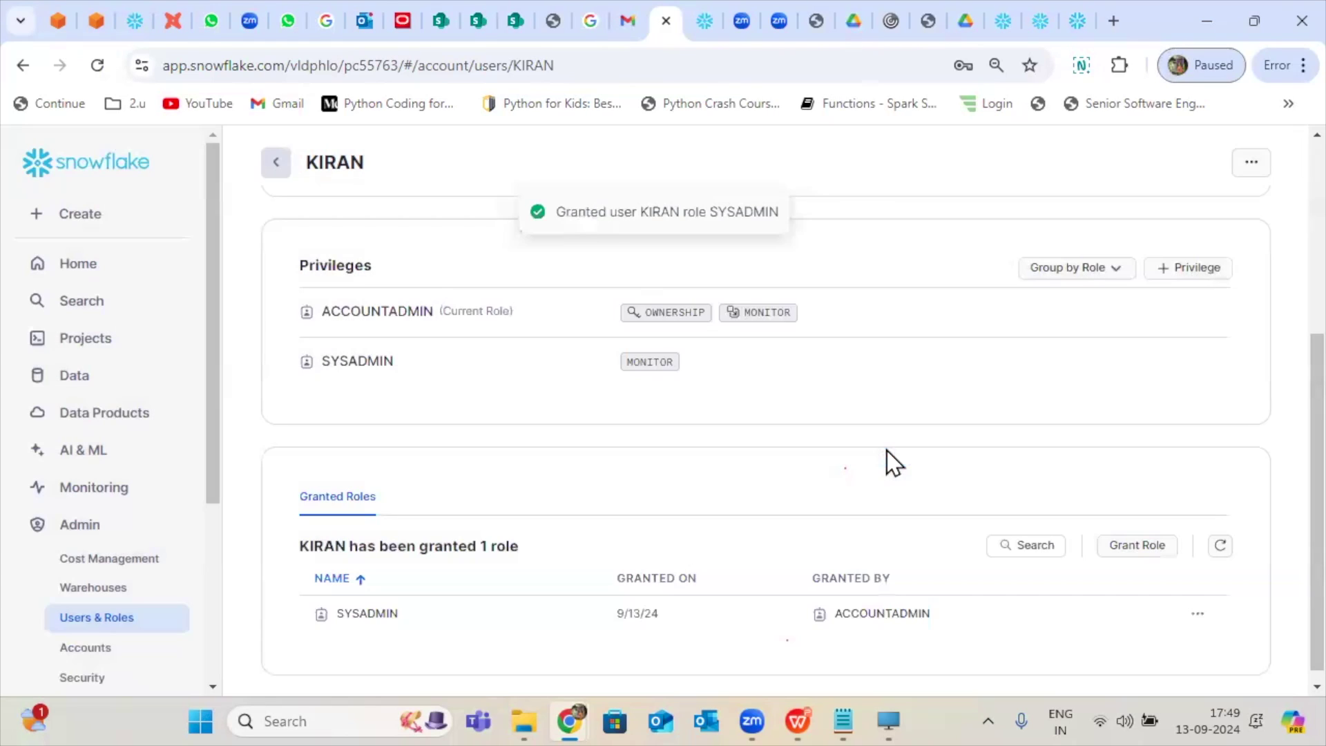
pyautogui.scroll(-1, 1278, 497)
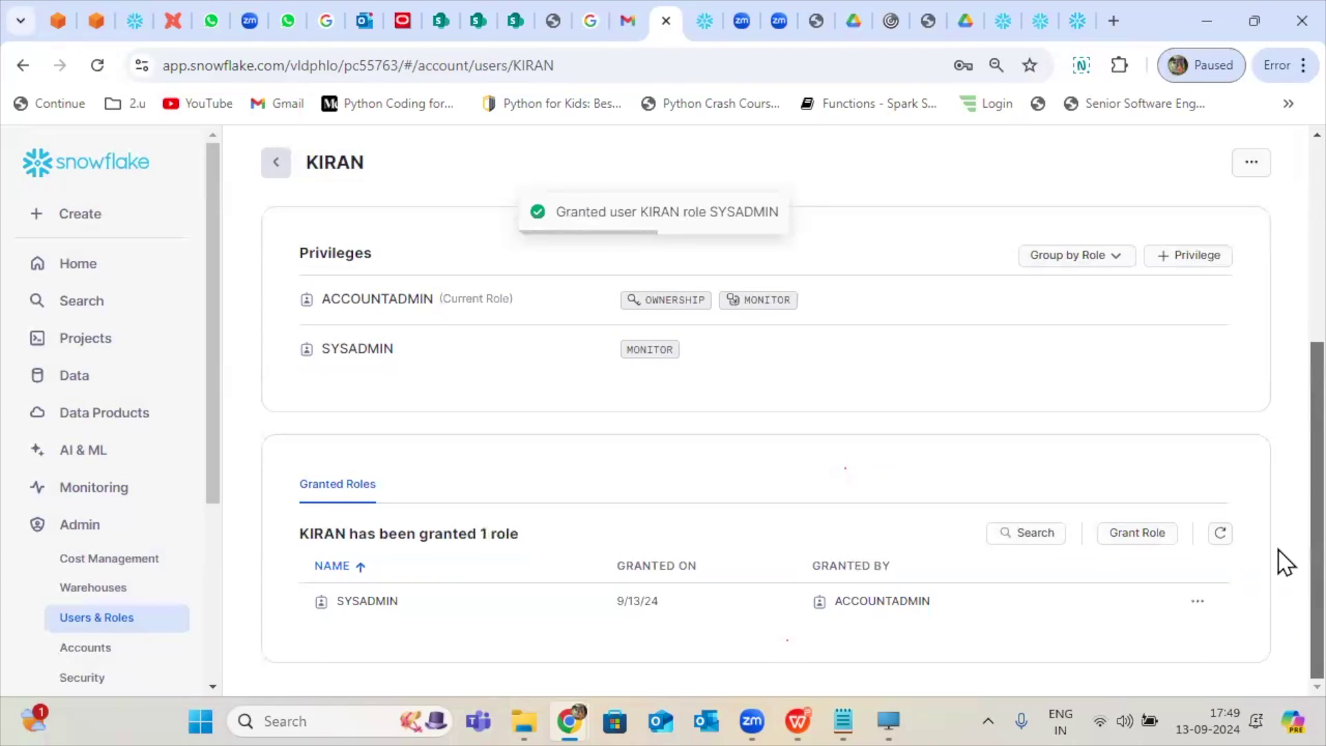
pyautogui.moveTo(299, 612); pyautogui.dragTo(783, 592)
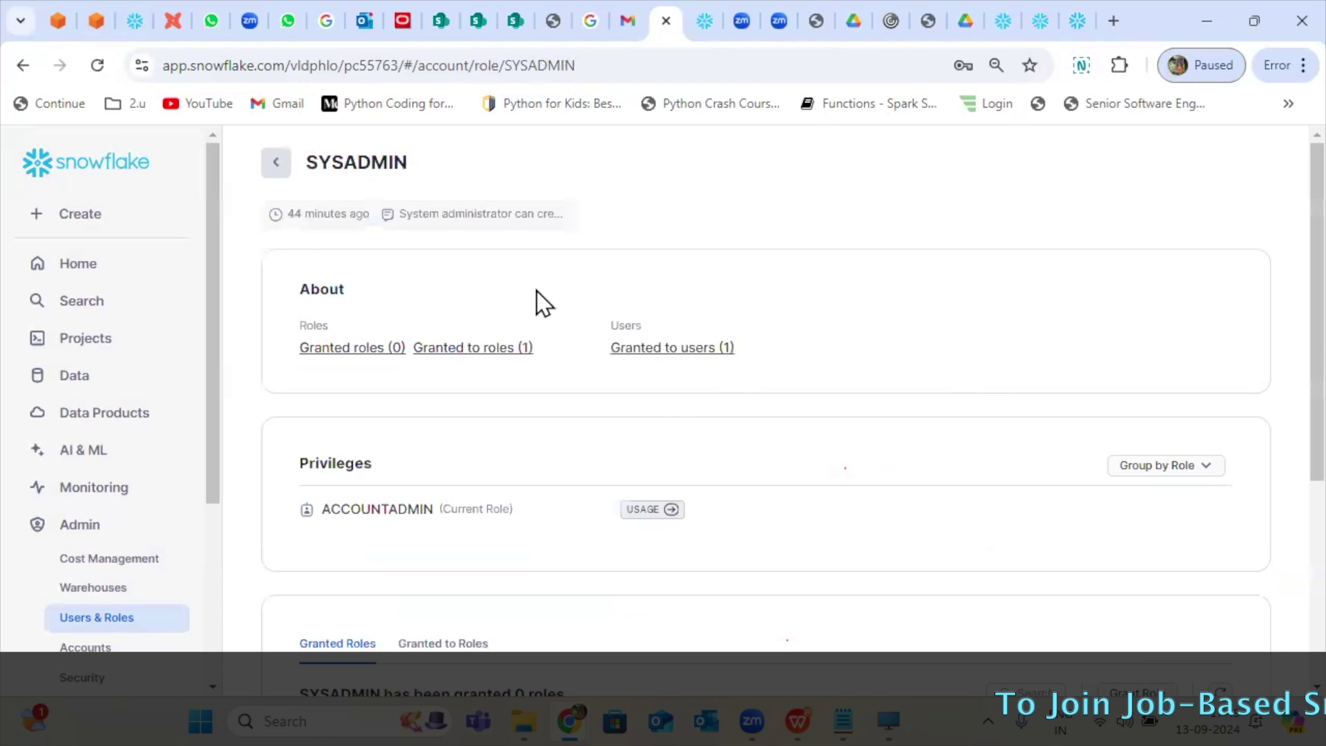
# Reload the new user's incognito session so it picks up the SYSADMIN role.
pyautogui.click(277, 165)
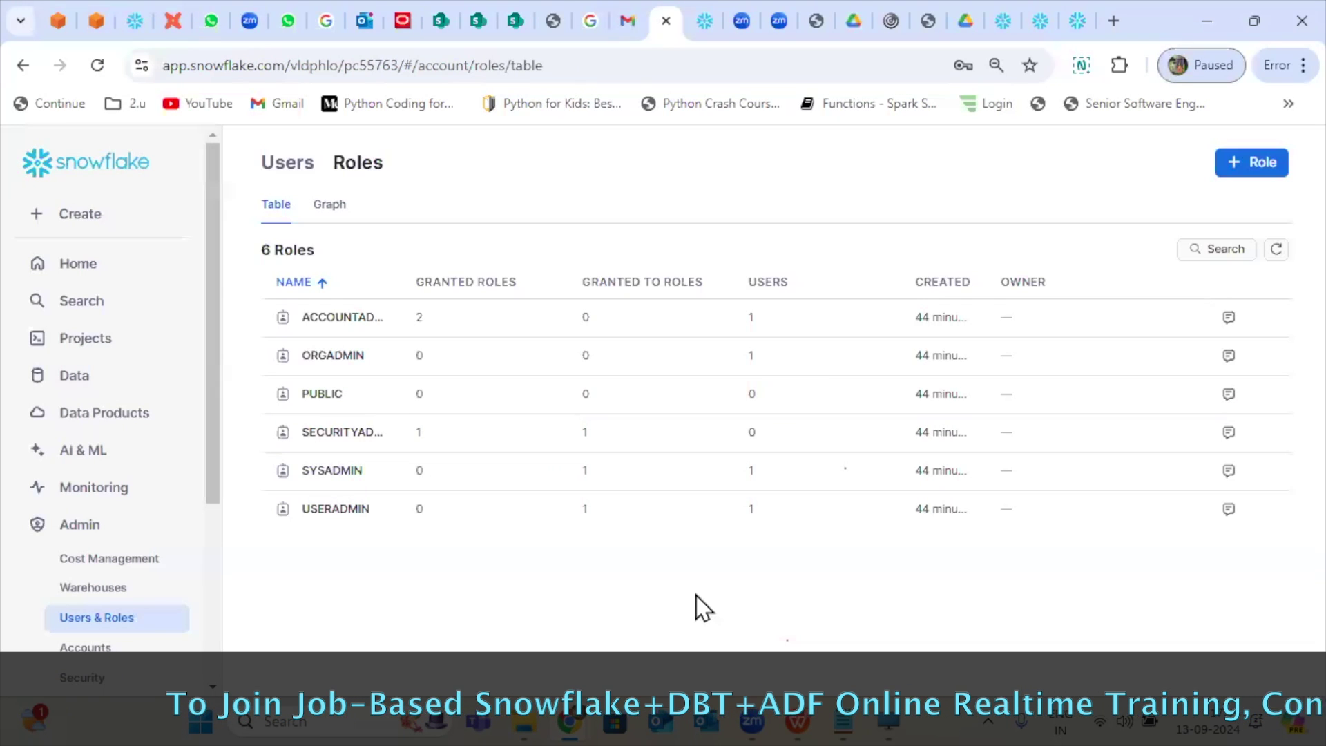
pyautogui.hotkey('alt', 'Tab')
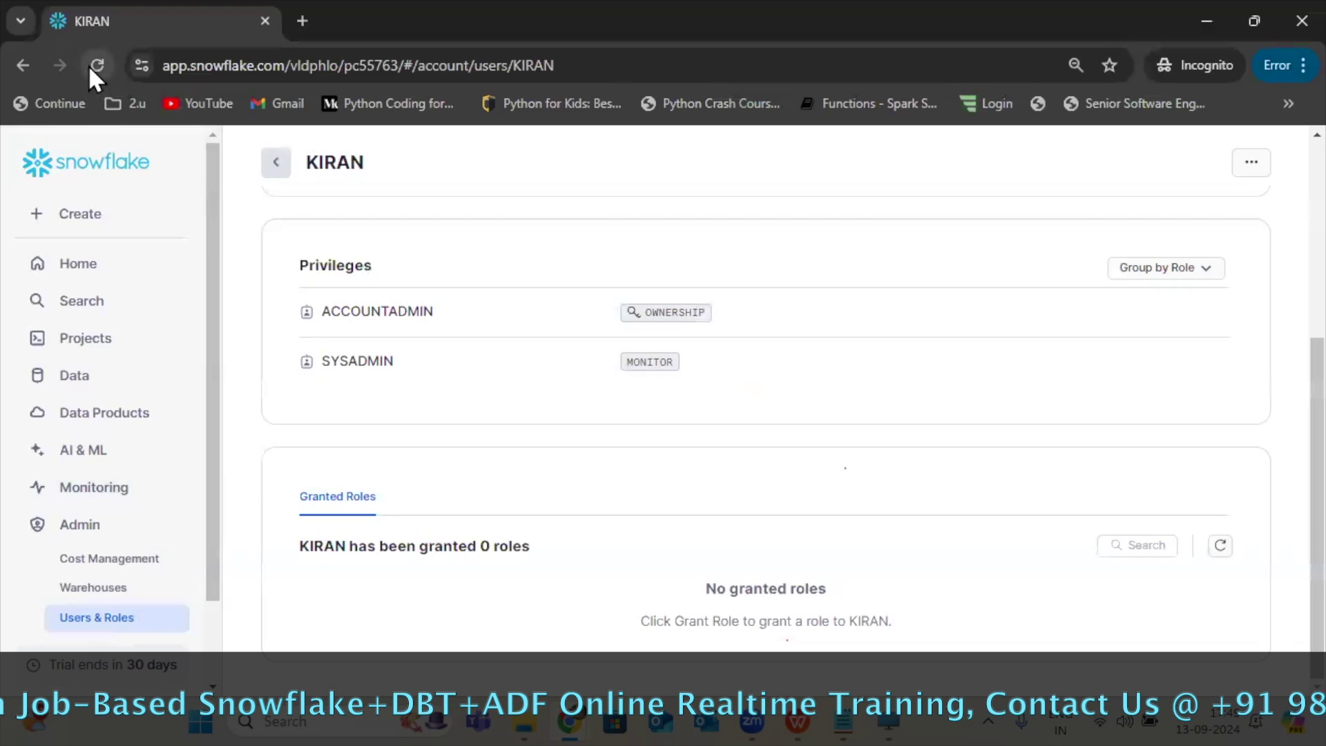
pyautogui.click(90, 66)
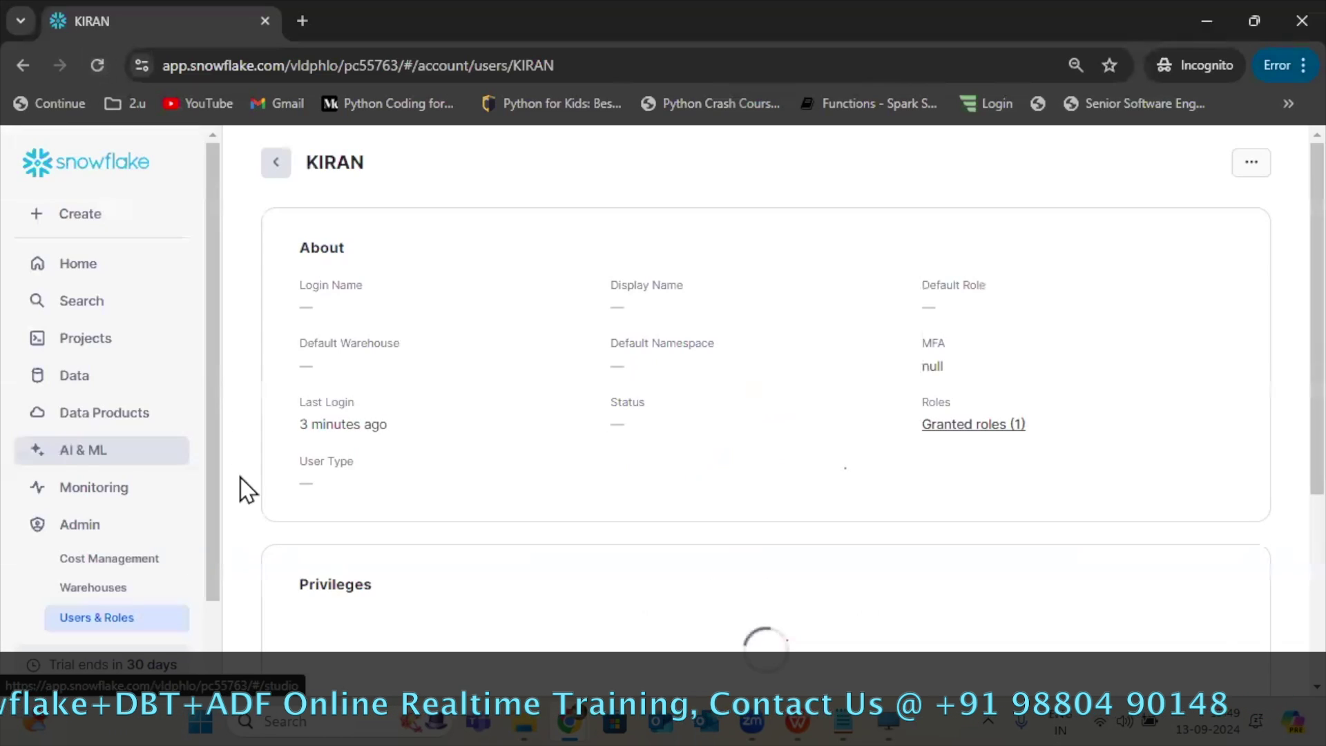
pyautogui.moveTo(201, 504); pyautogui.dragTo(214, 611)
pyautogui.scroll(-2, 175, 657)
pyautogui.click(97, 647)
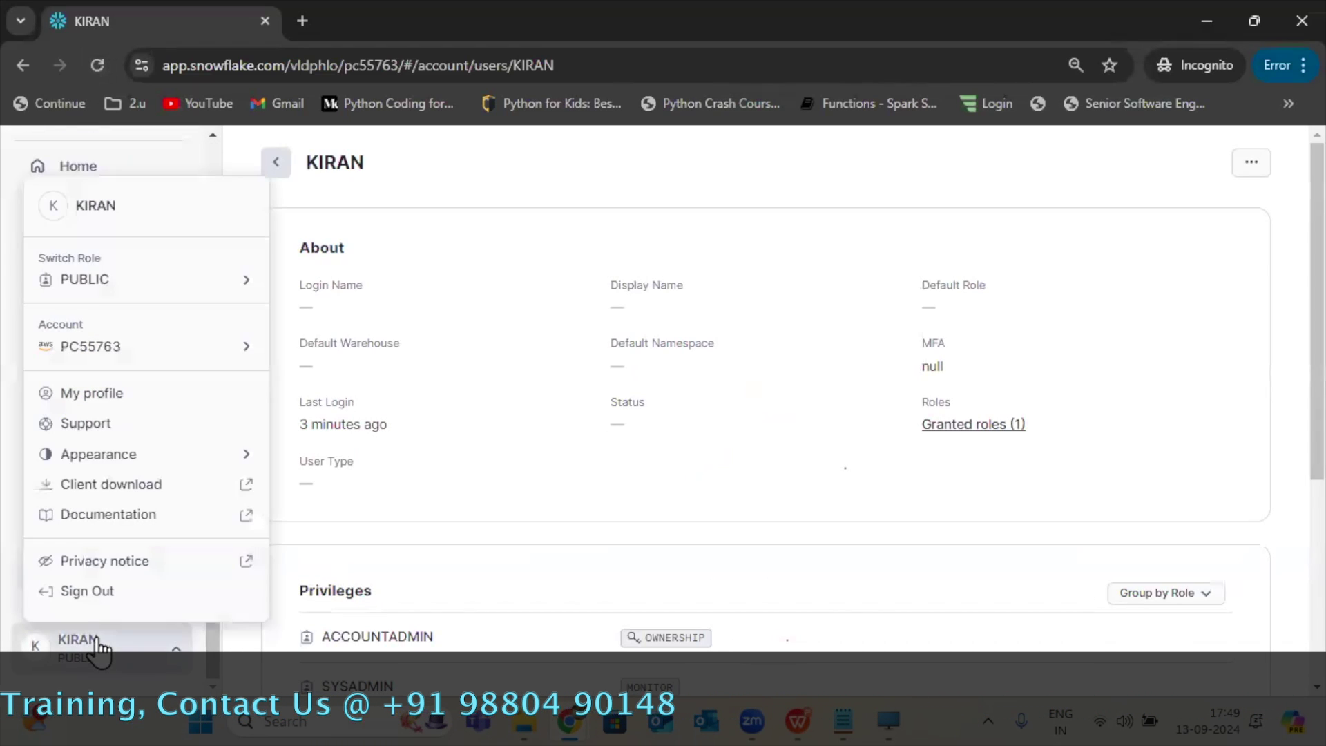
pyautogui.moveTo(166, 302)
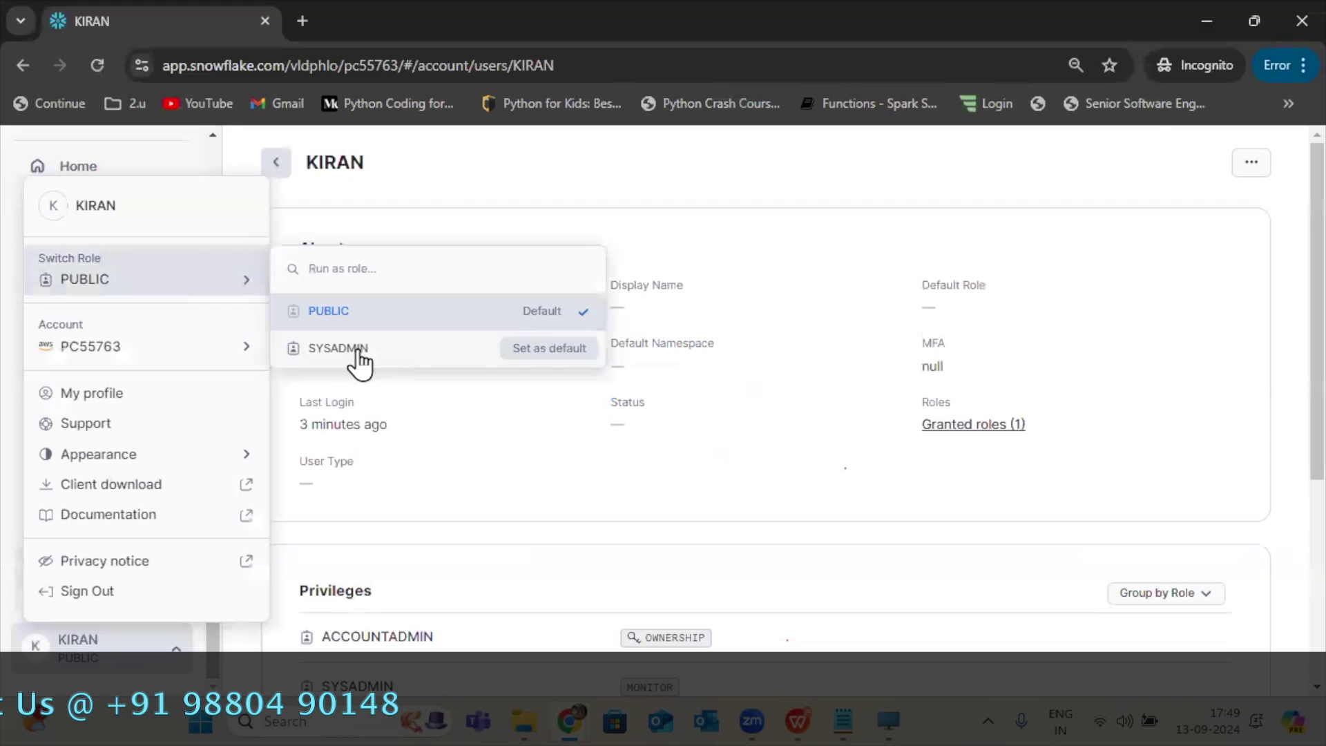
pyautogui.click(1217, 30)
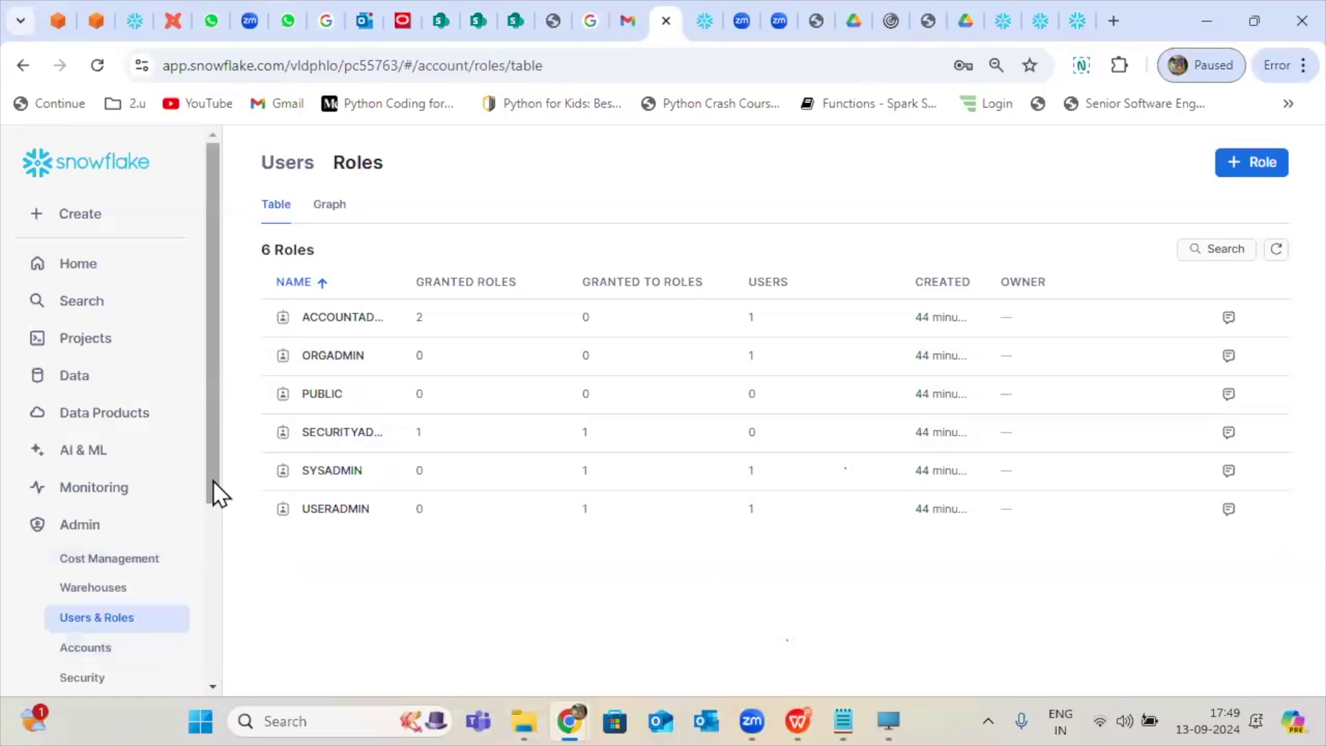
# In the admin window, open the new user's details and group privileges by Privilege.
pyautogui.click(286, 165)
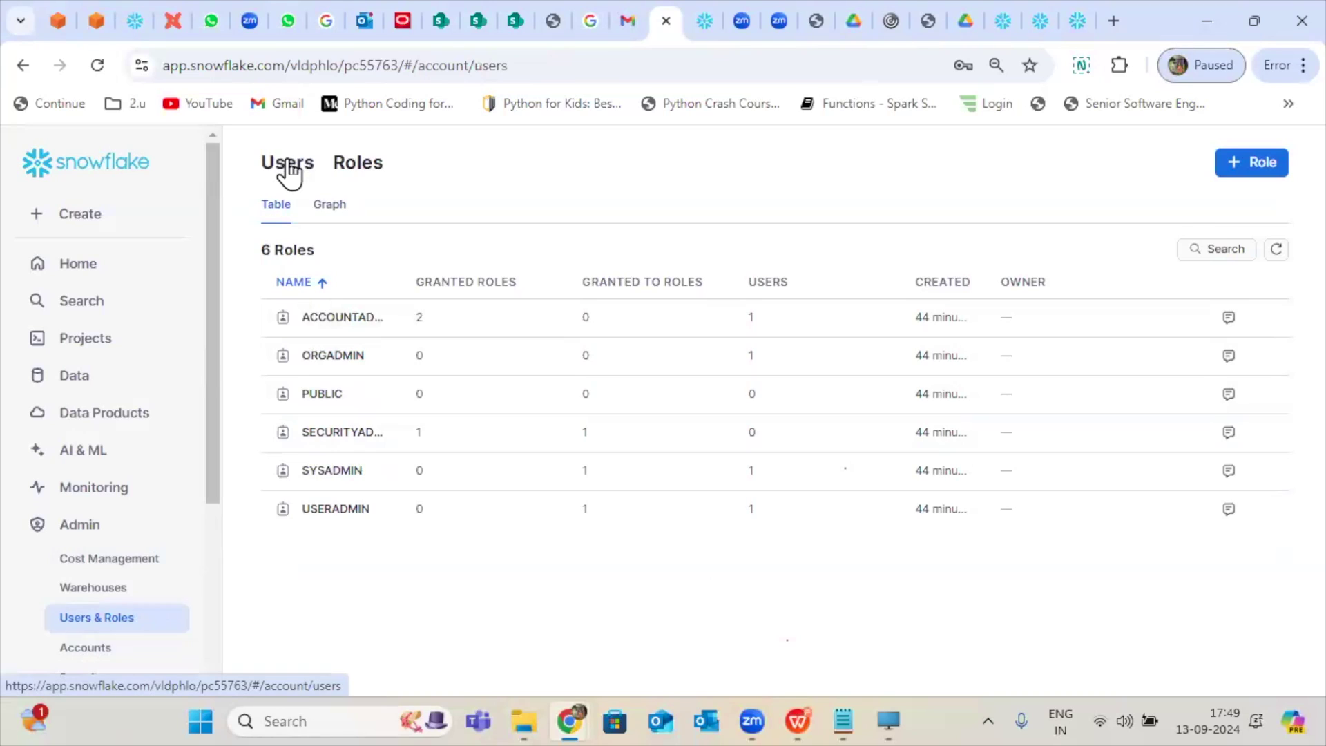
pyautogui.click(298, 283)
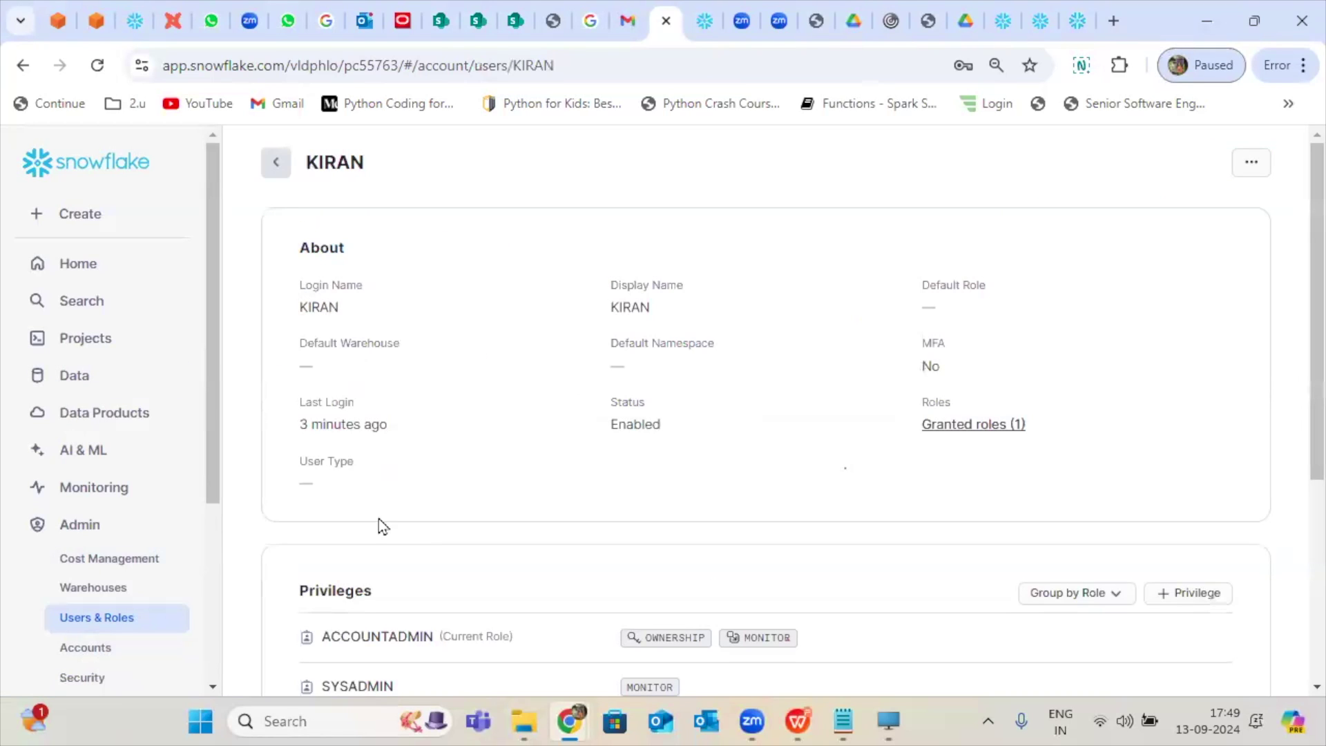
pyautogui.scroll(-5, 1293, 464)
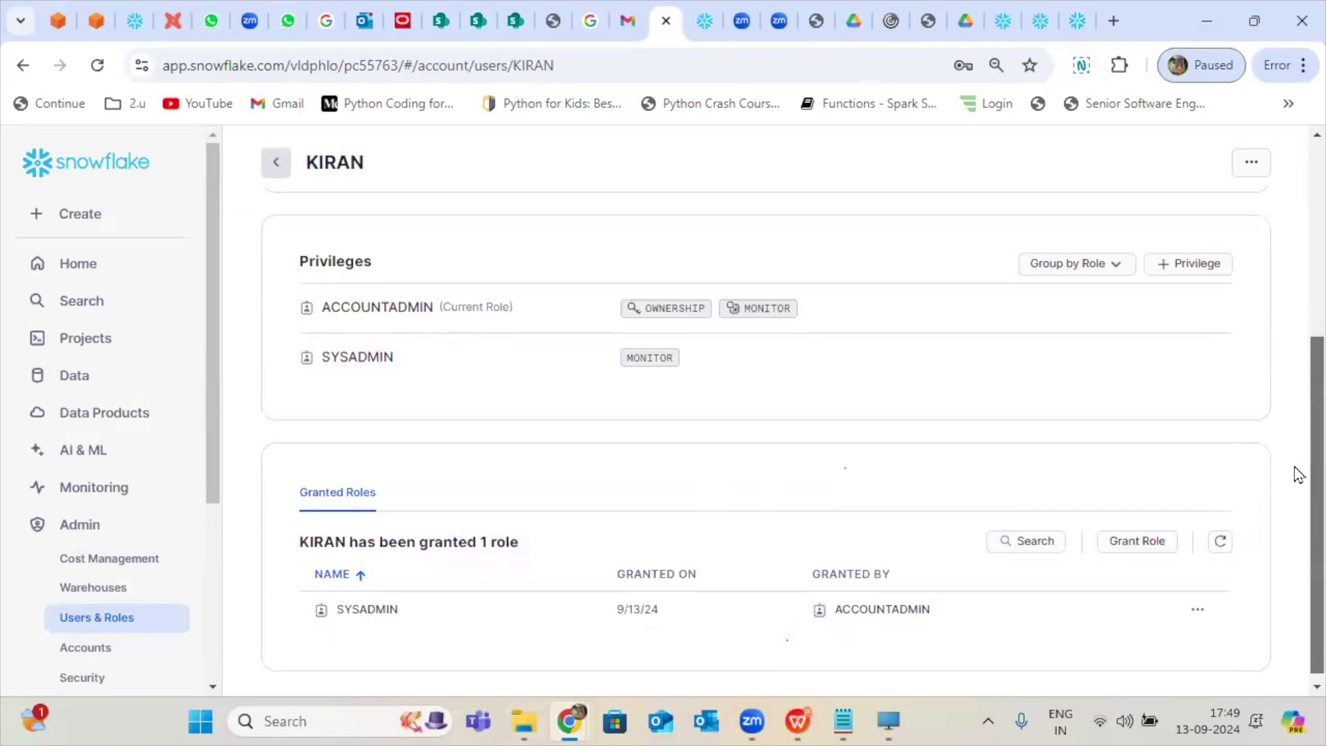
pyautogui.scroll(-1, 1281, 484)
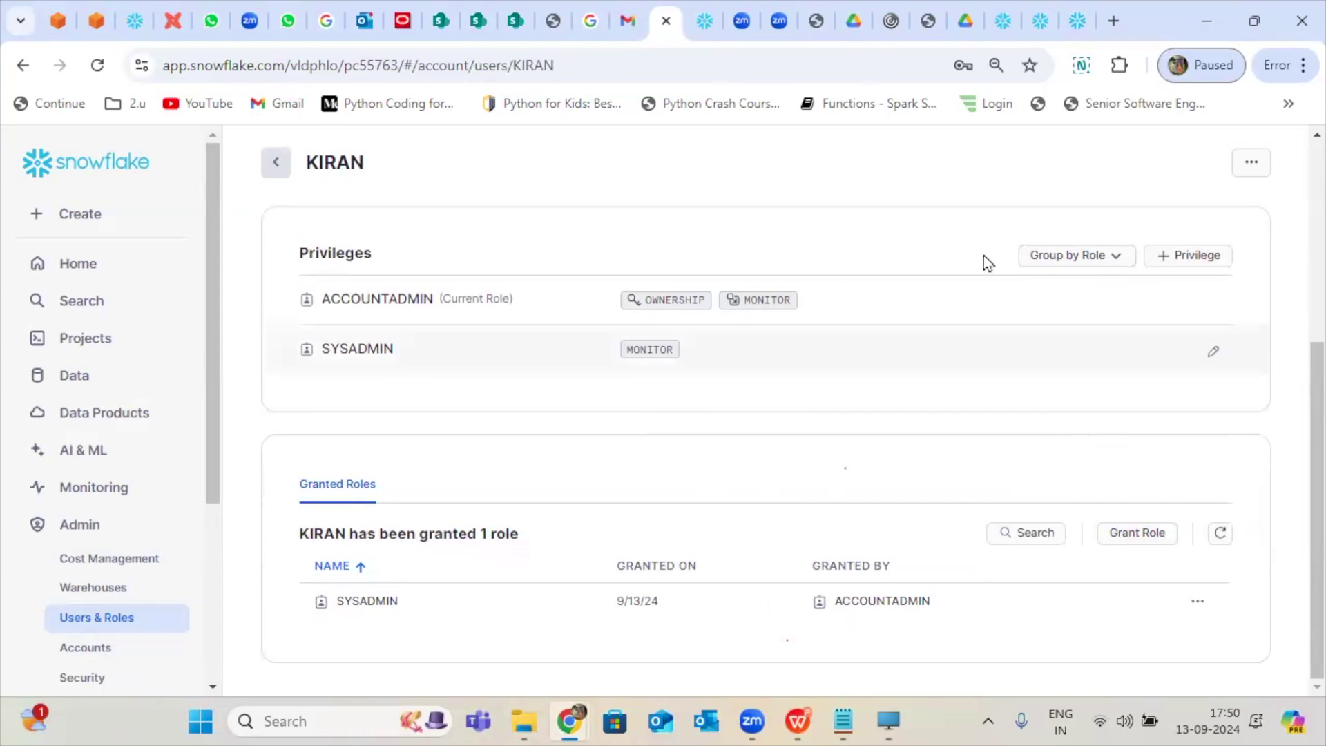
pyautogui.click(1093, 261)
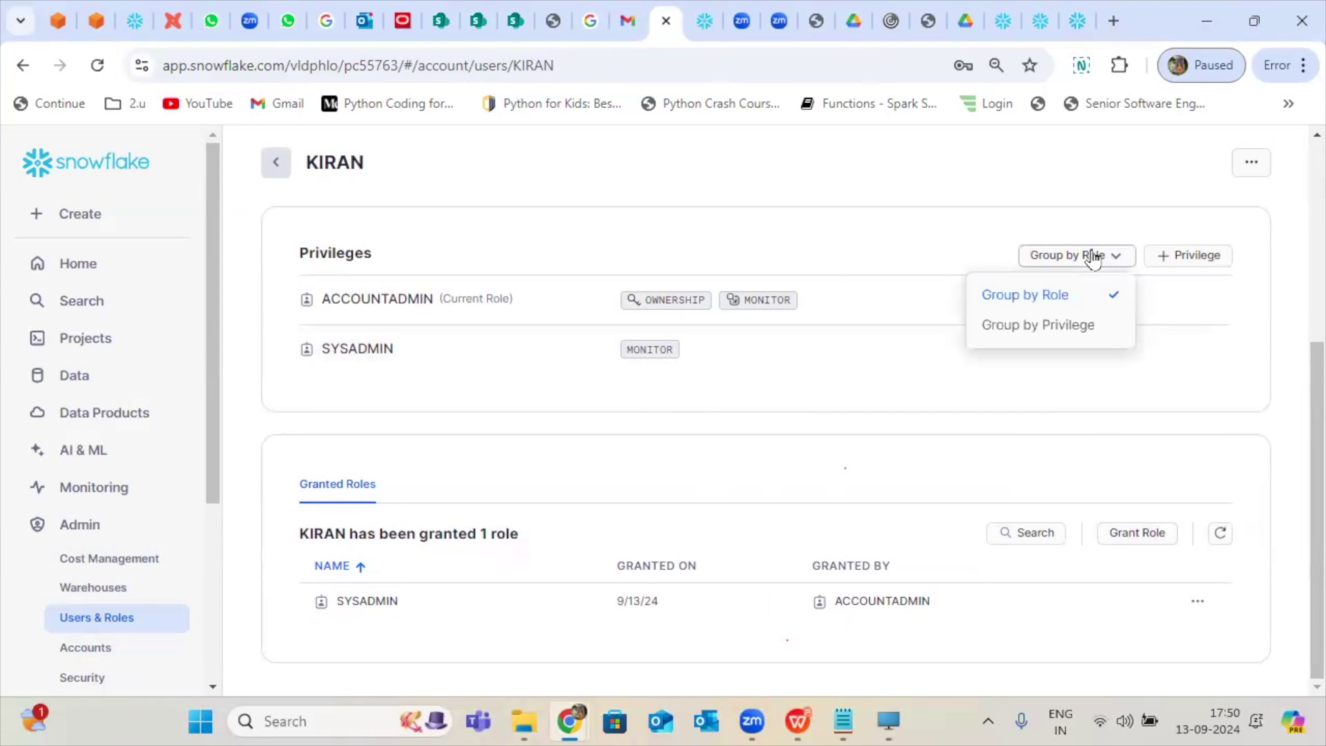
pyautogui.click(1065, 326)
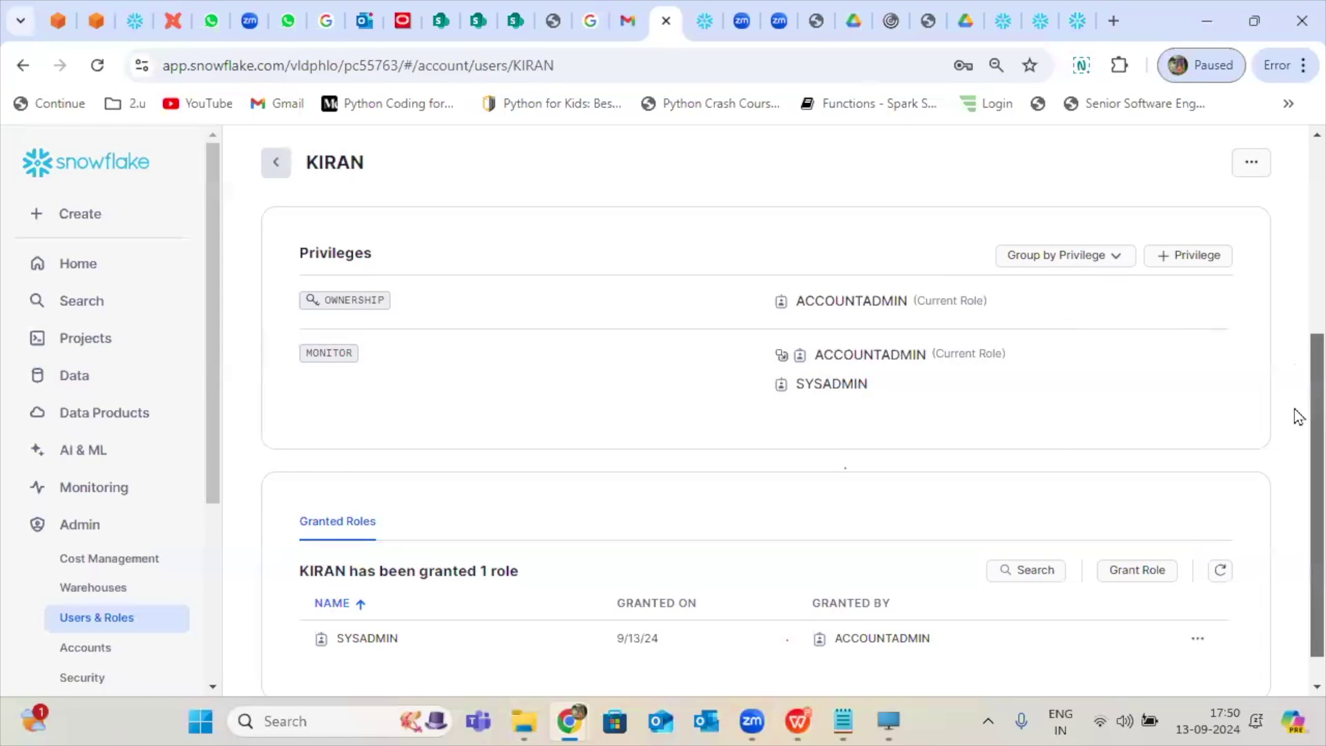
pyautogui.scroll(-1, 1295, 418)
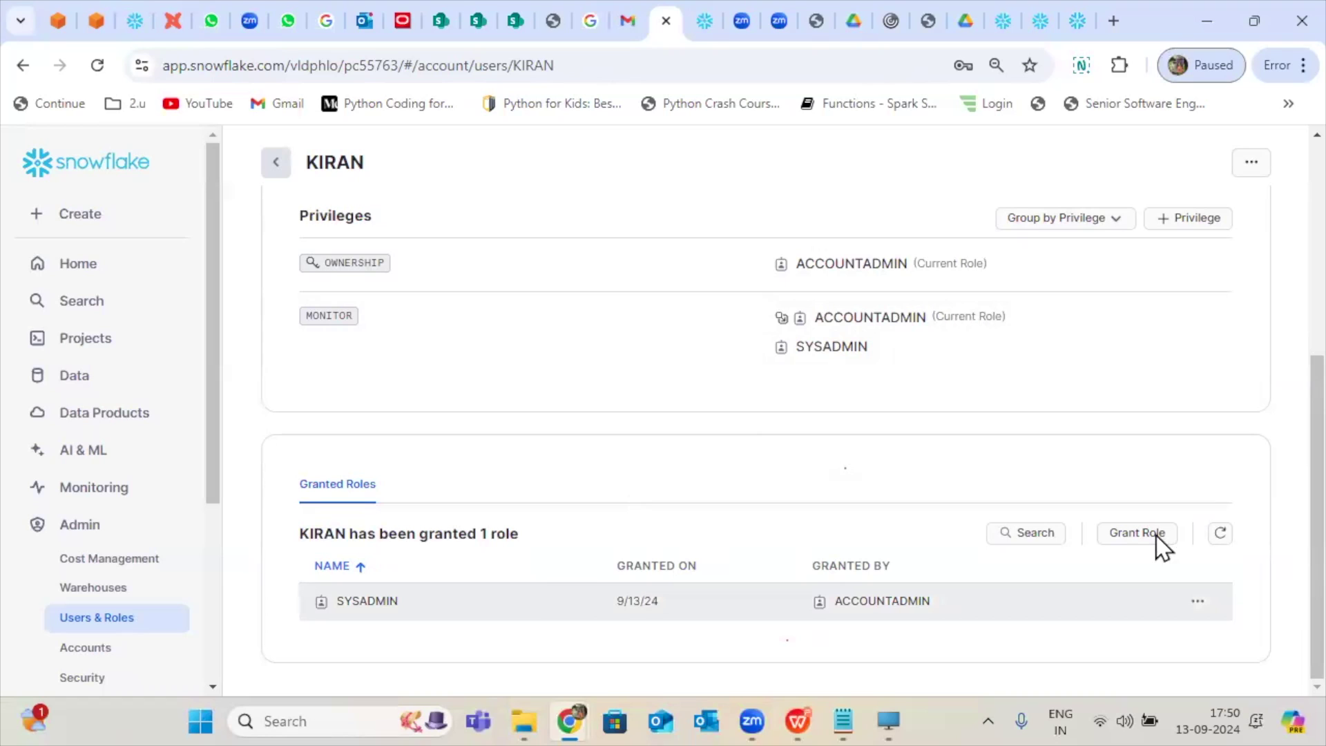
# Switch the new user's session to run as the SYSADMIN role.
pyautogui.moveTo(844, 618)
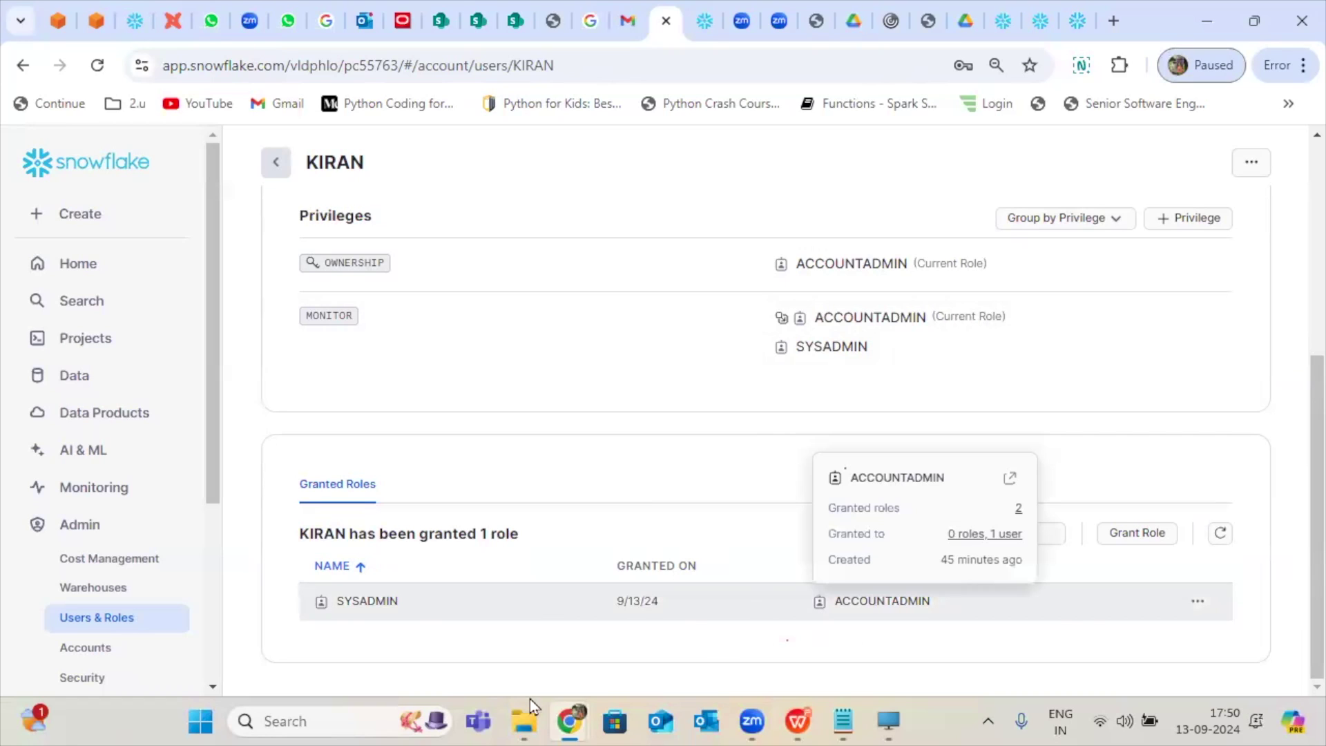
pyautogui.moveTo(570, 722)
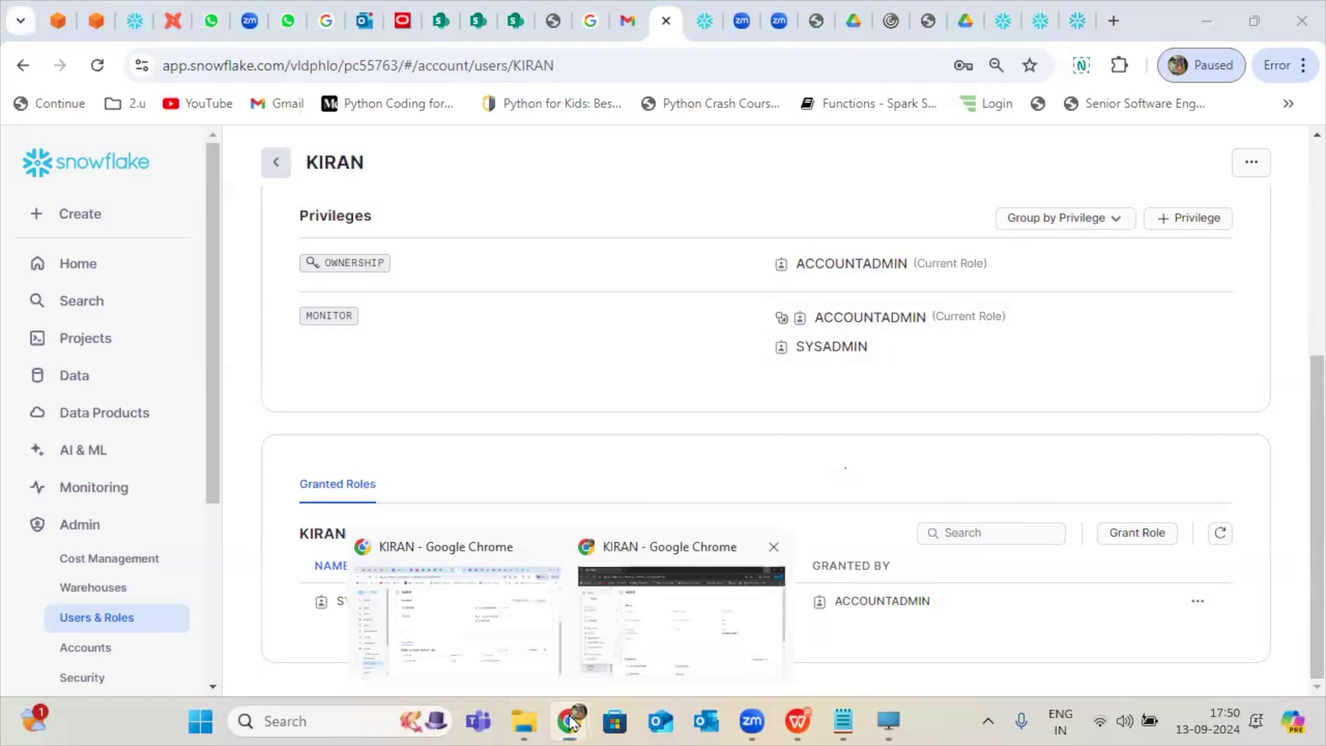
pyautogui.click(403, 536)
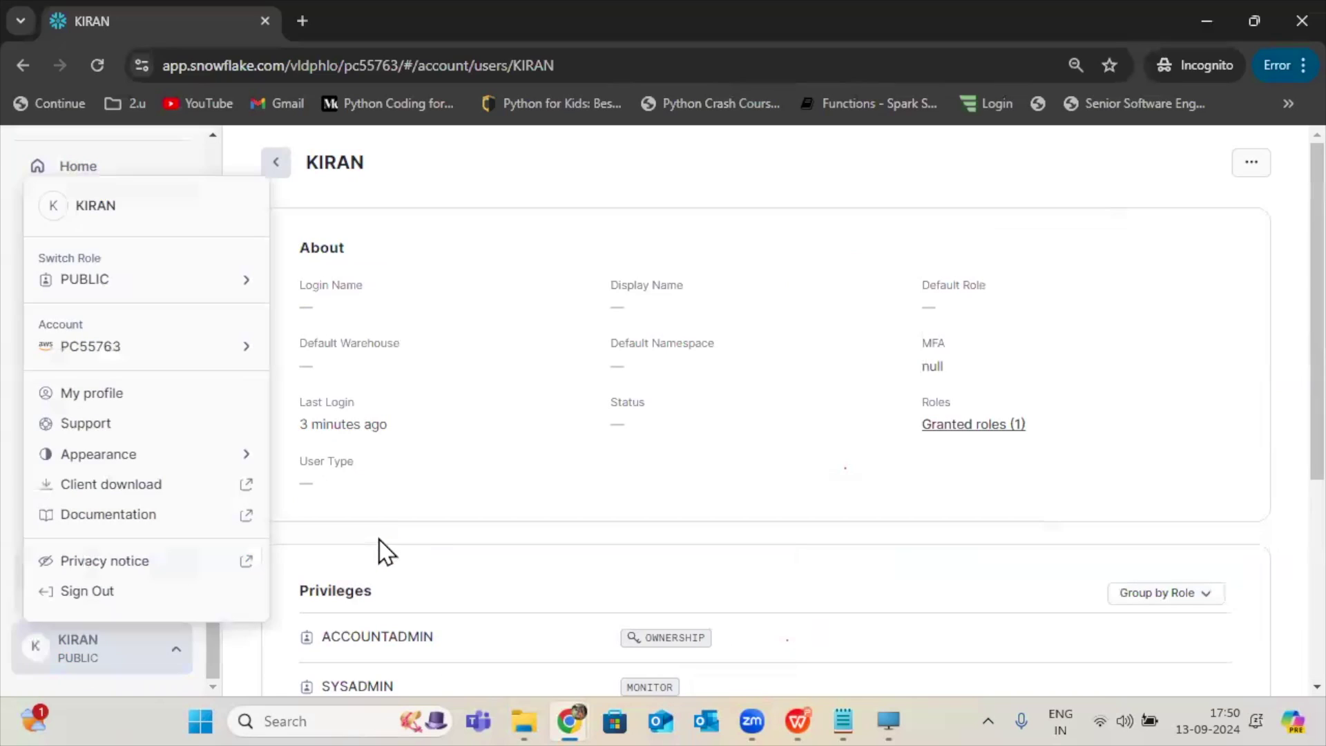
pyautogui.click(379, 550)
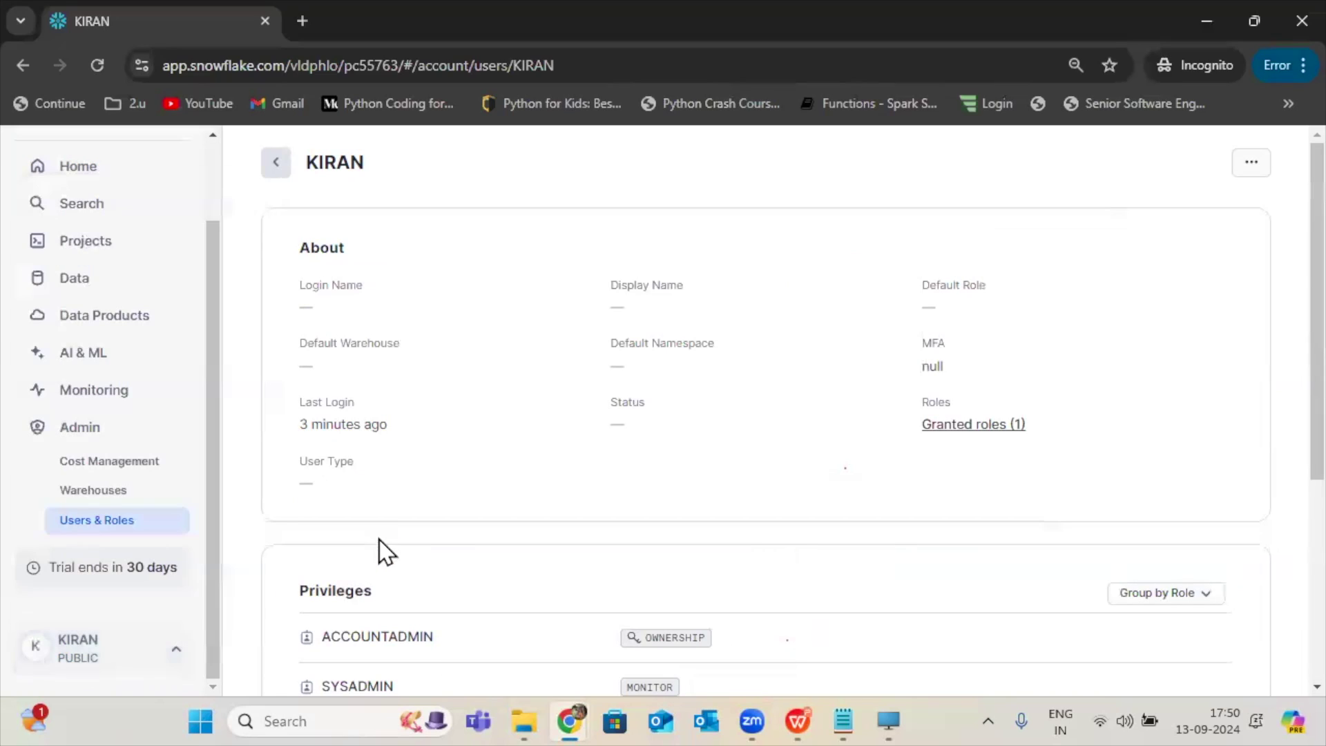
pyautogui.click(100, 656)
pyautogui.moveTo(190, 276)
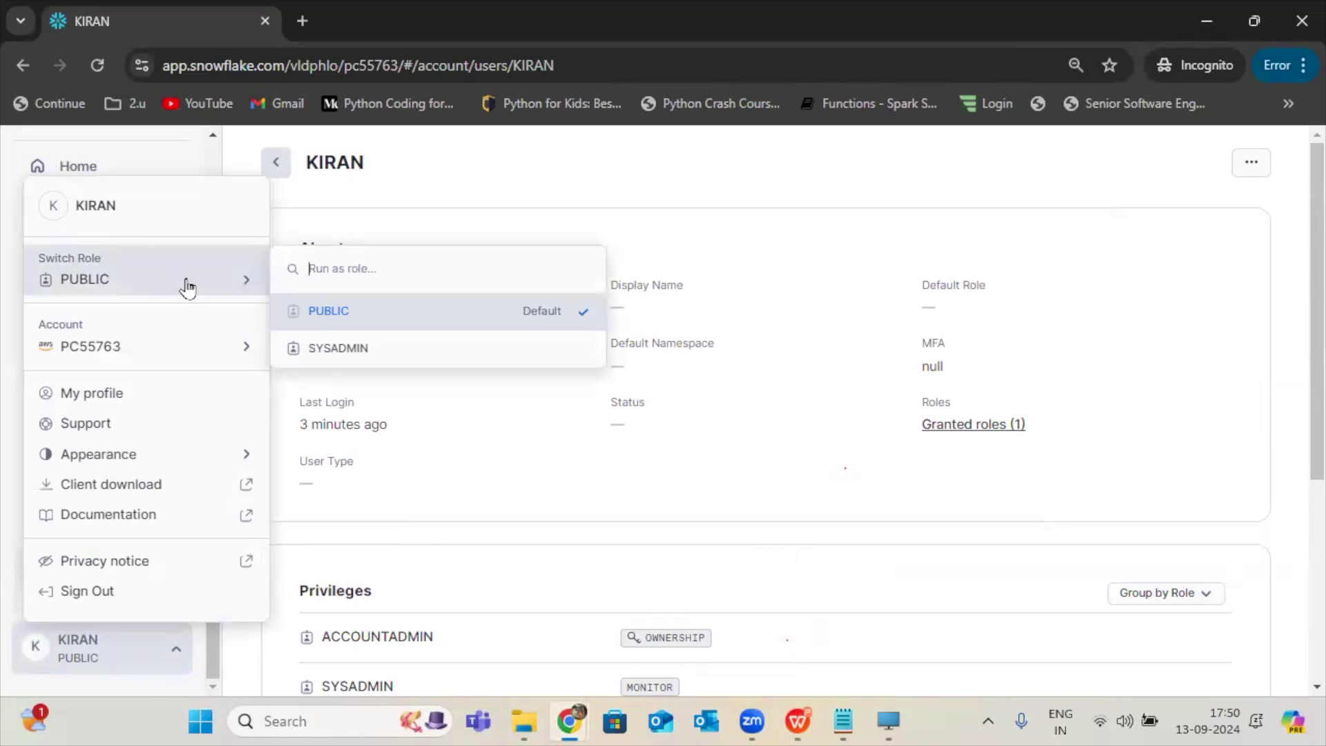
pyautogui.click(359, 348)
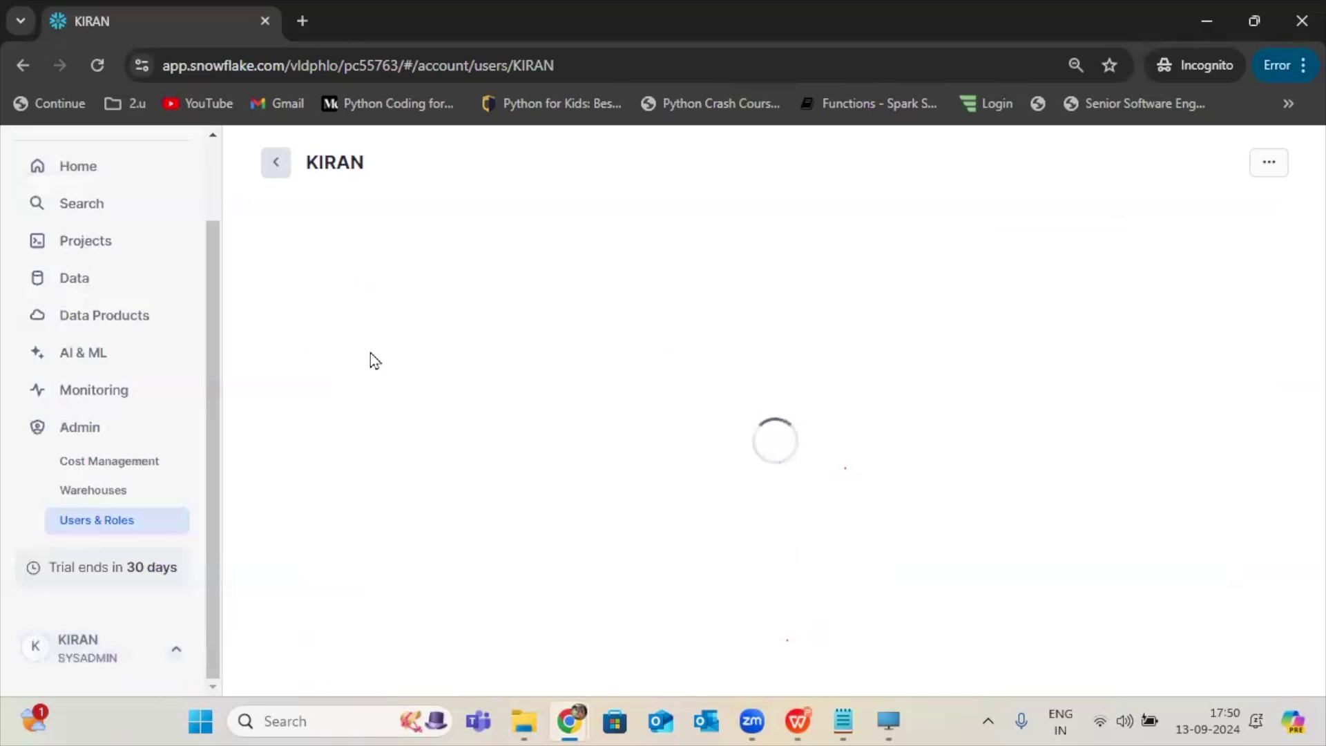
# Create a new blank SQL worksheet in that session, then hide its window.
pyautogui.scroll(2, 208, 465)
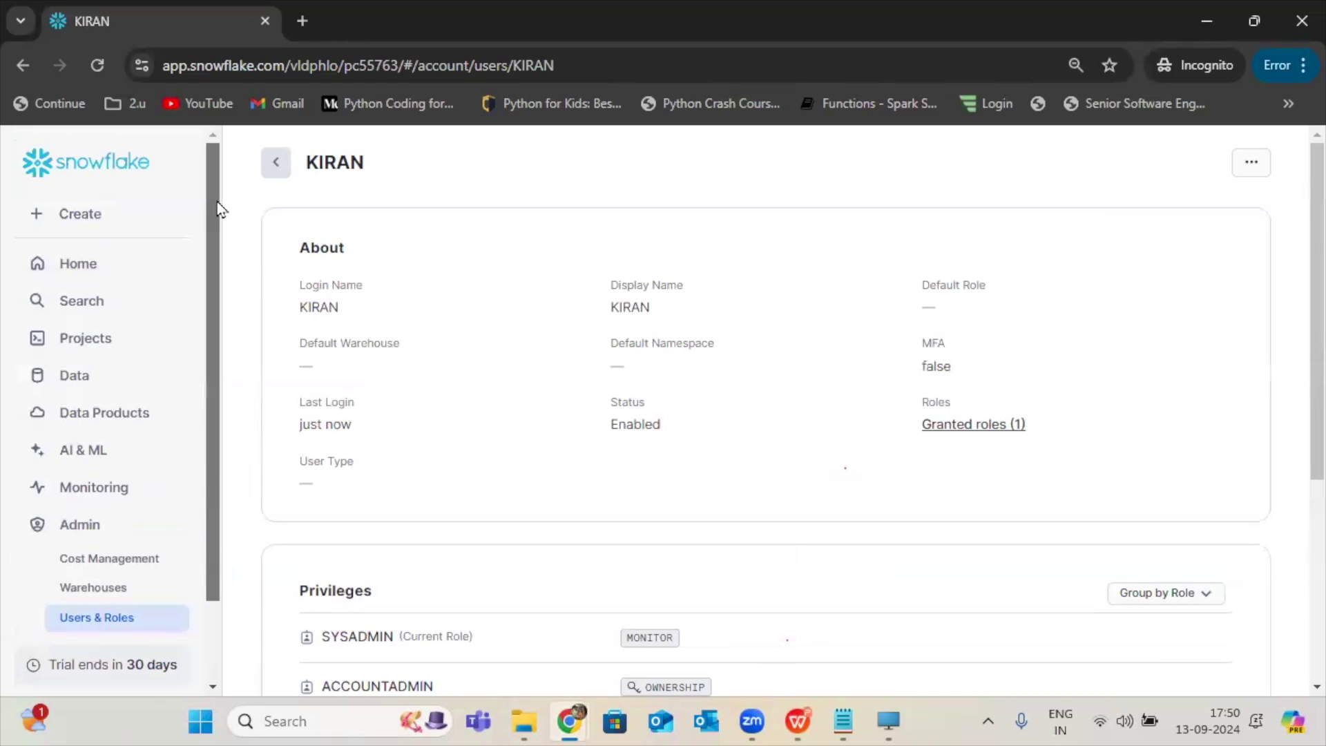
pyautogui.click(87, 353)
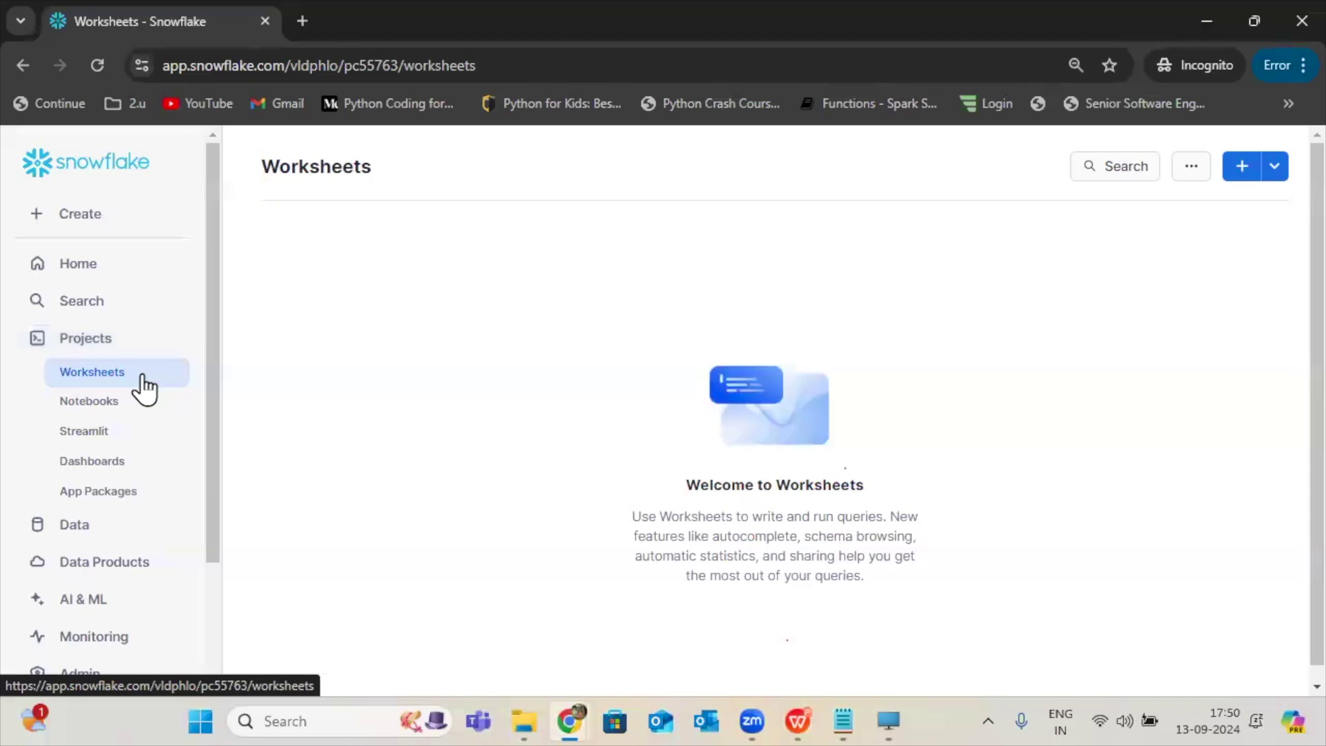
pyautogui.moveTo(207, 449); pyautogui.dragTo(1283, 166)
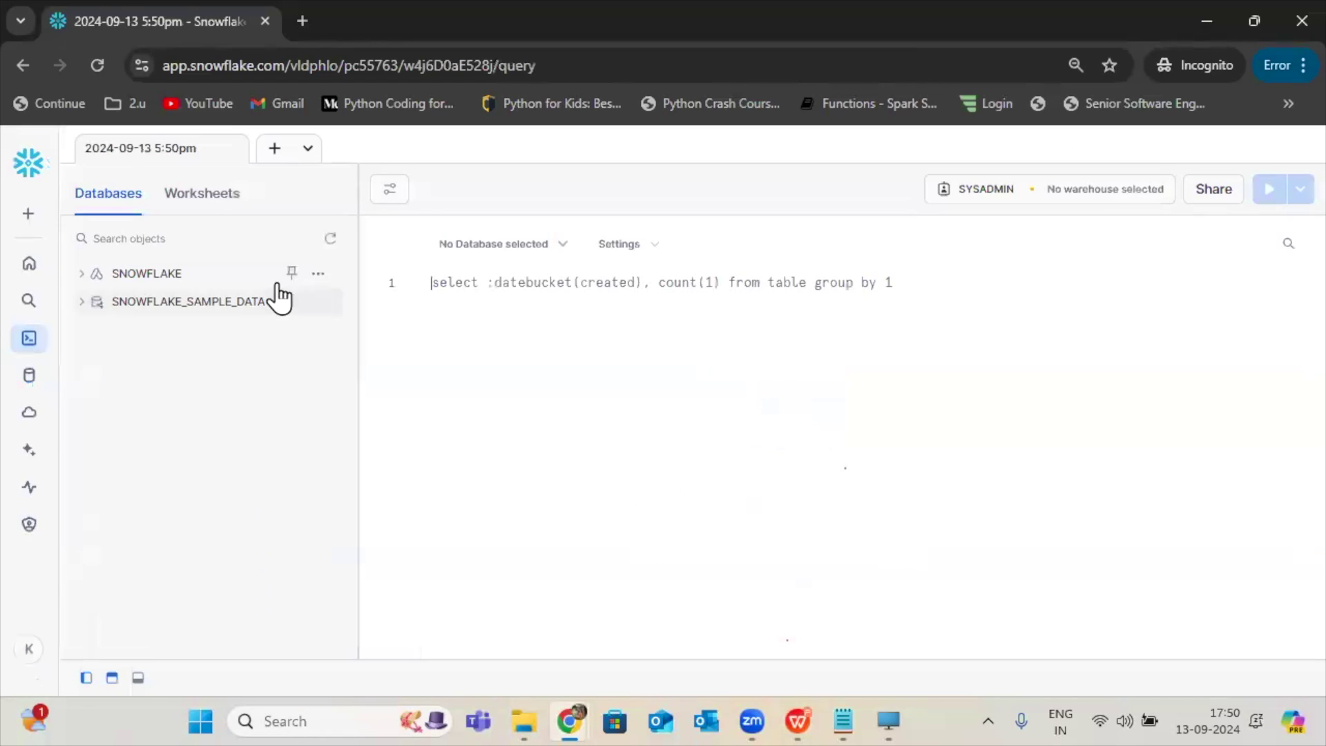
pyautogui.click(1205, 21)
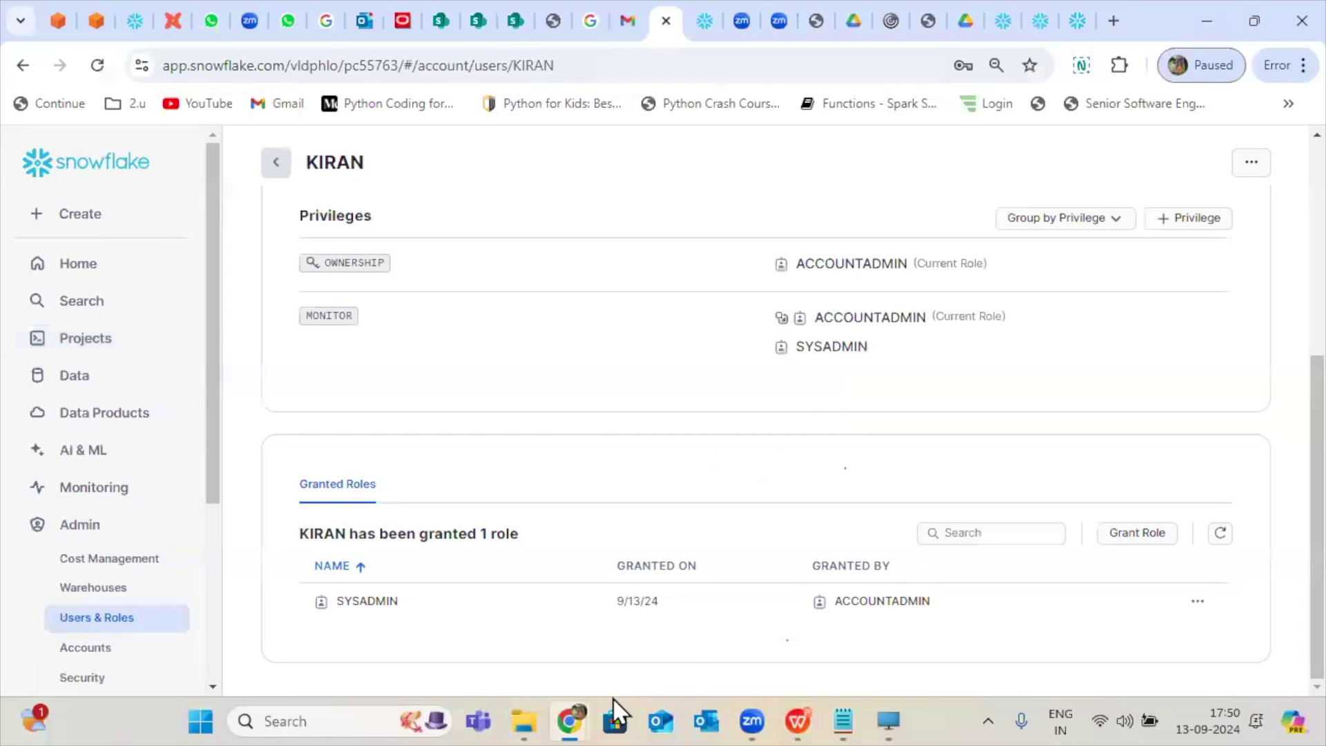
pyautogui.moveTo(565, 701)
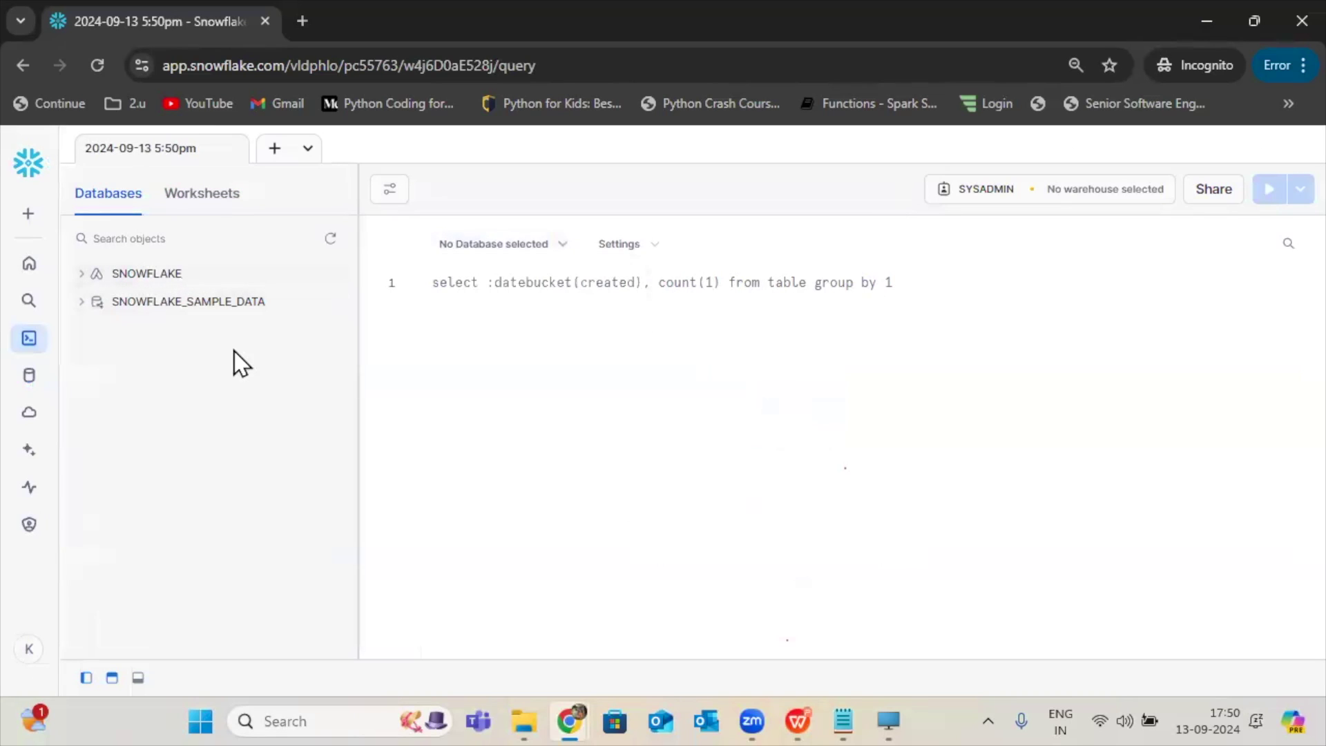
pyautogui.click(1210, 26)
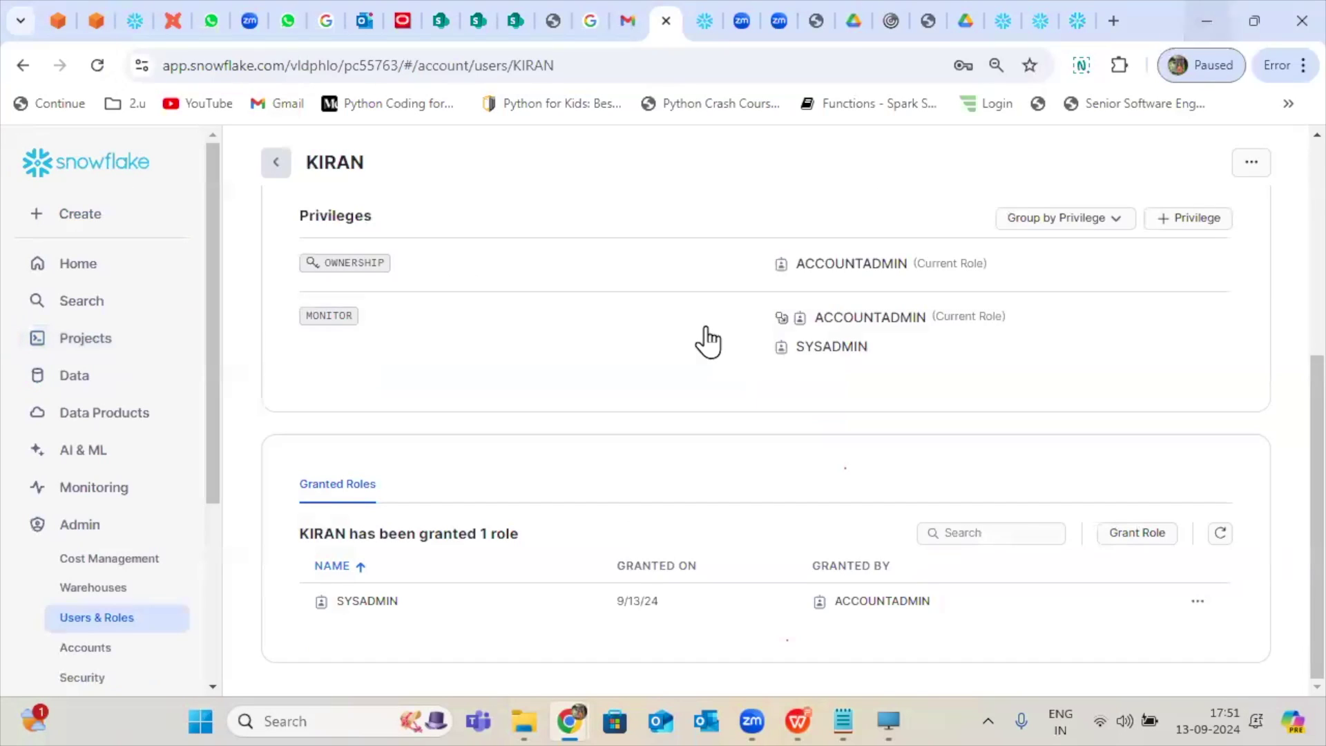
# Open the 2024-09-13 5:11pm worksheet, expand SALES, then view the SALES database details.
pyautogui.click(86, 340)
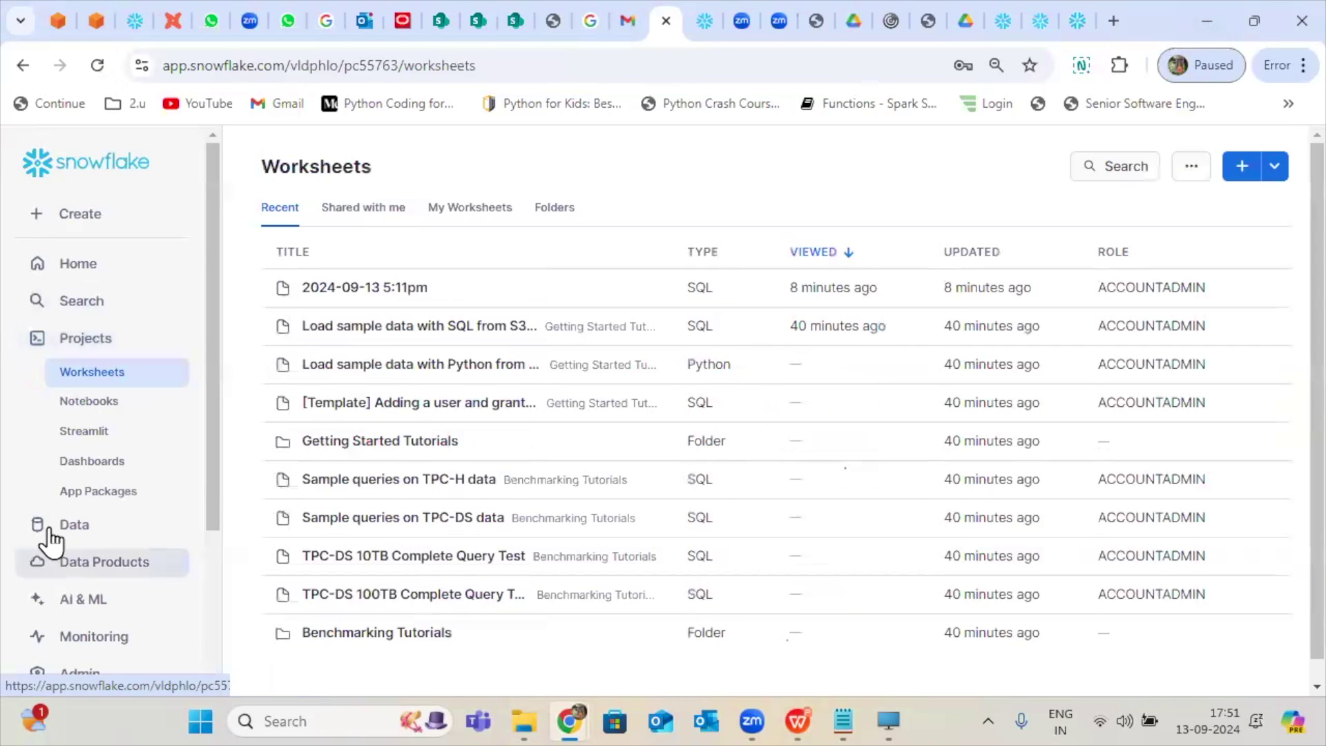
pyautogui.moveTo(216, 428); pyautogui.dragTo(214, 608)
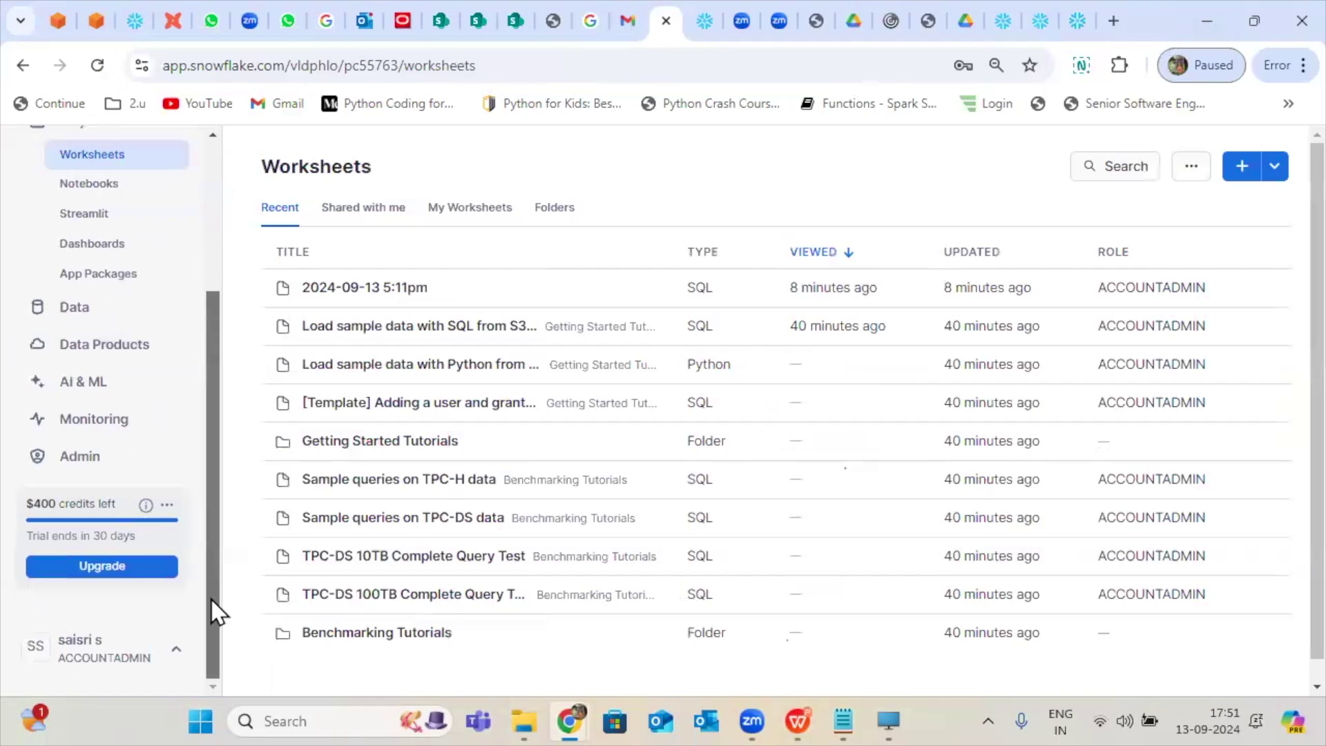
pyautogui.click(427, 287)
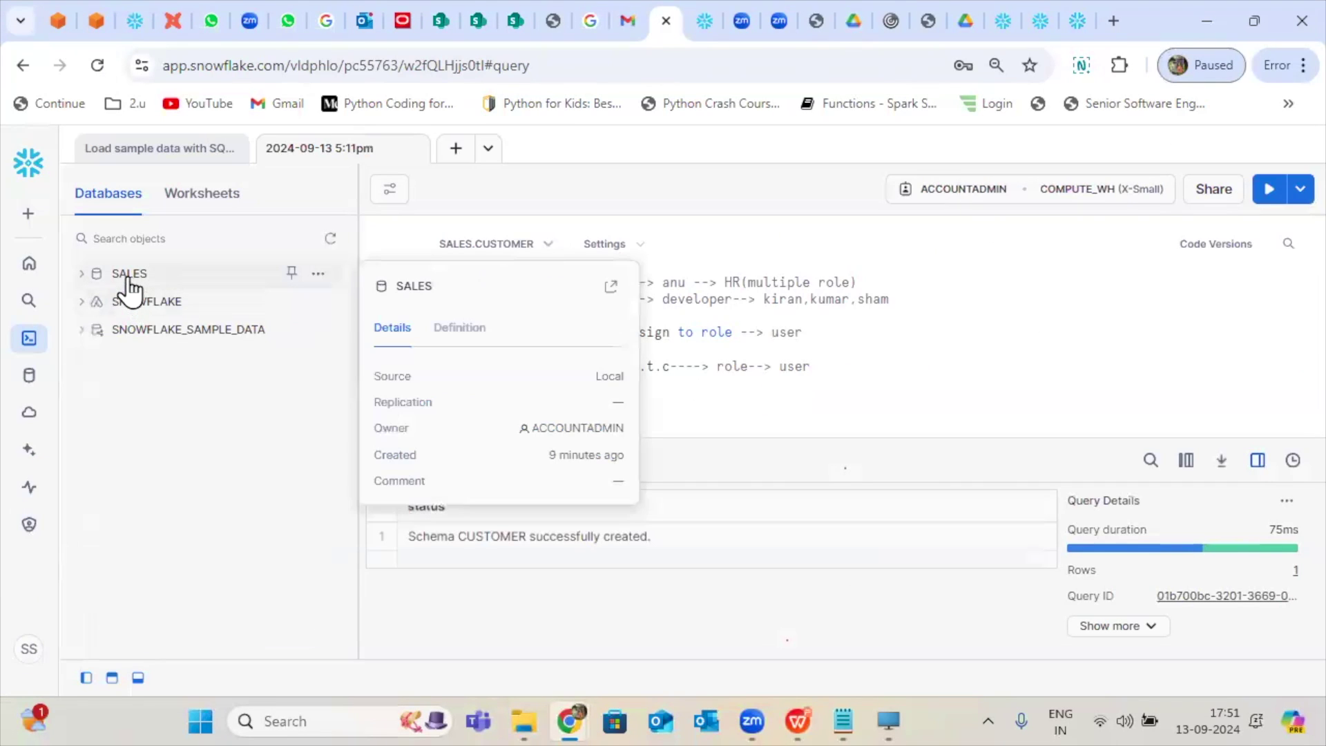
pyautogui.click(129, 277)
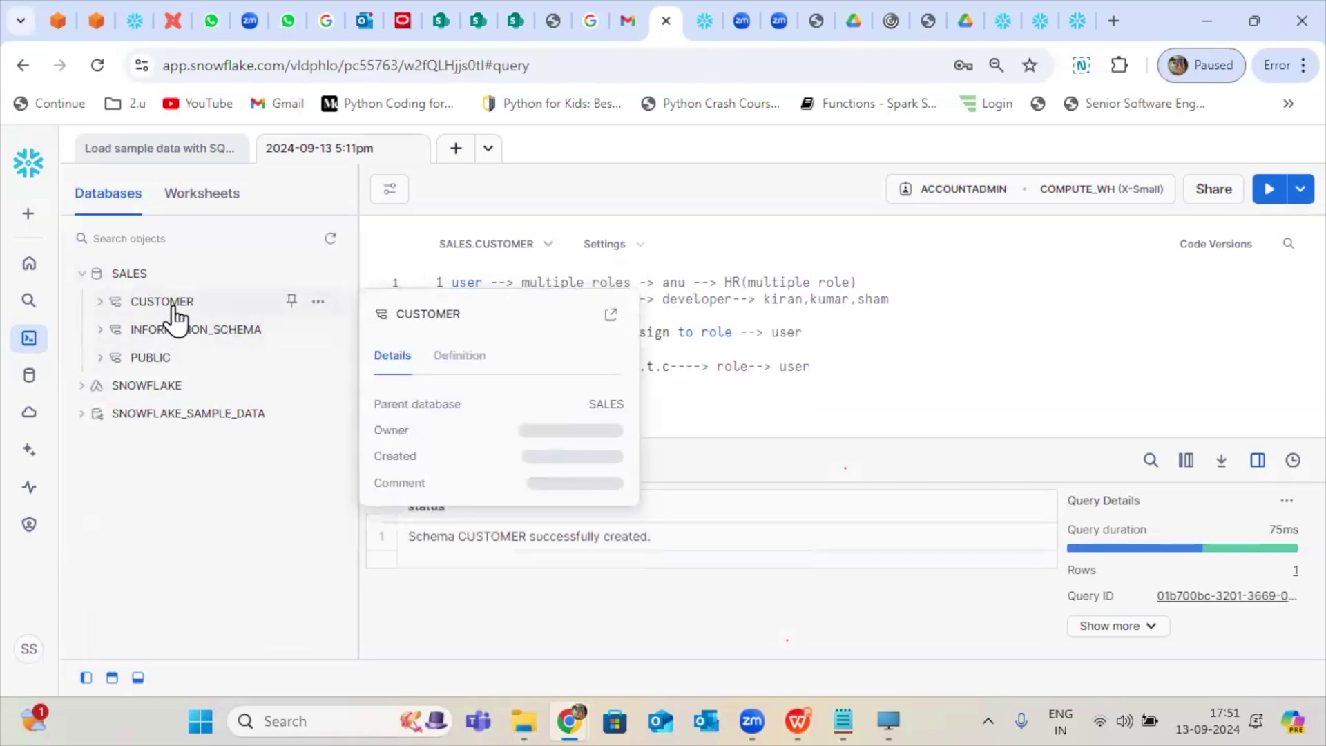
pyautogui.click(31, 397)
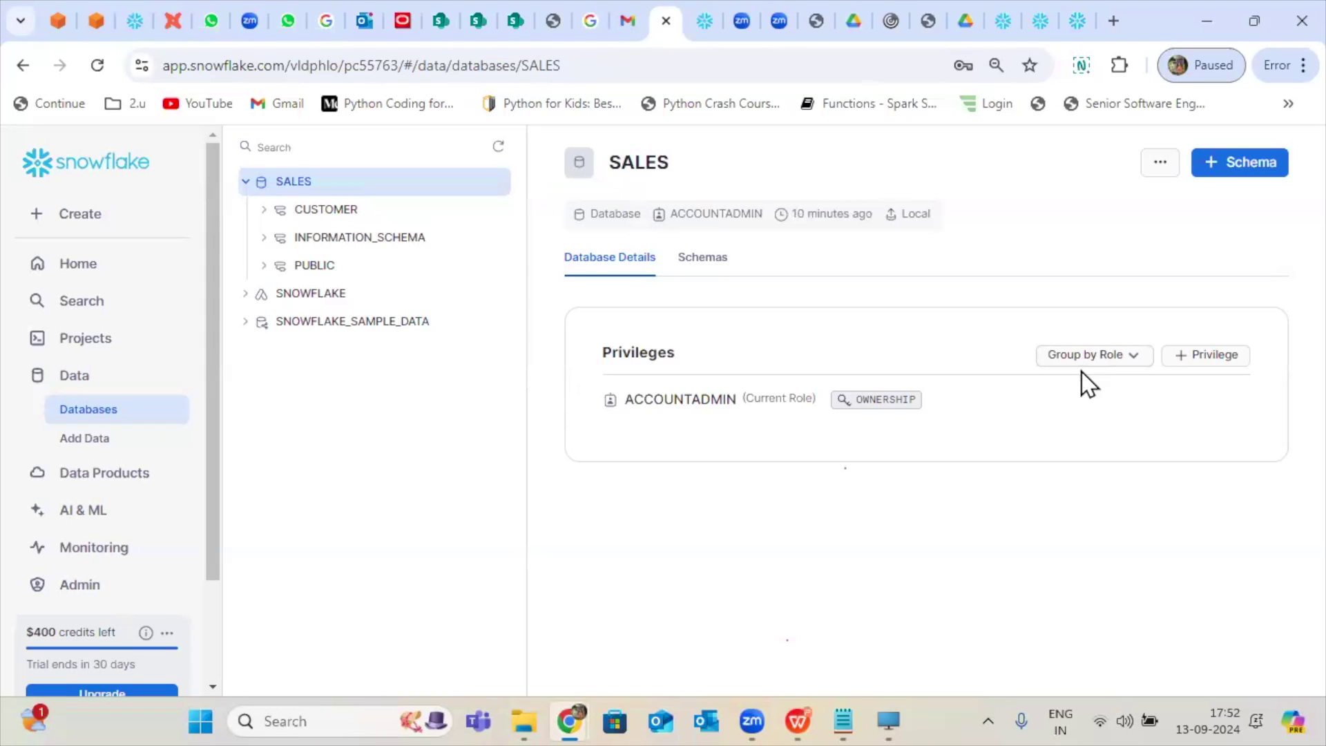
# Grant SYSADMIN USAGE on the SALES database, then open the CUSTOMER schema page.
pyautogui.click(1188, 362)
pyautogui.click(726, 311)
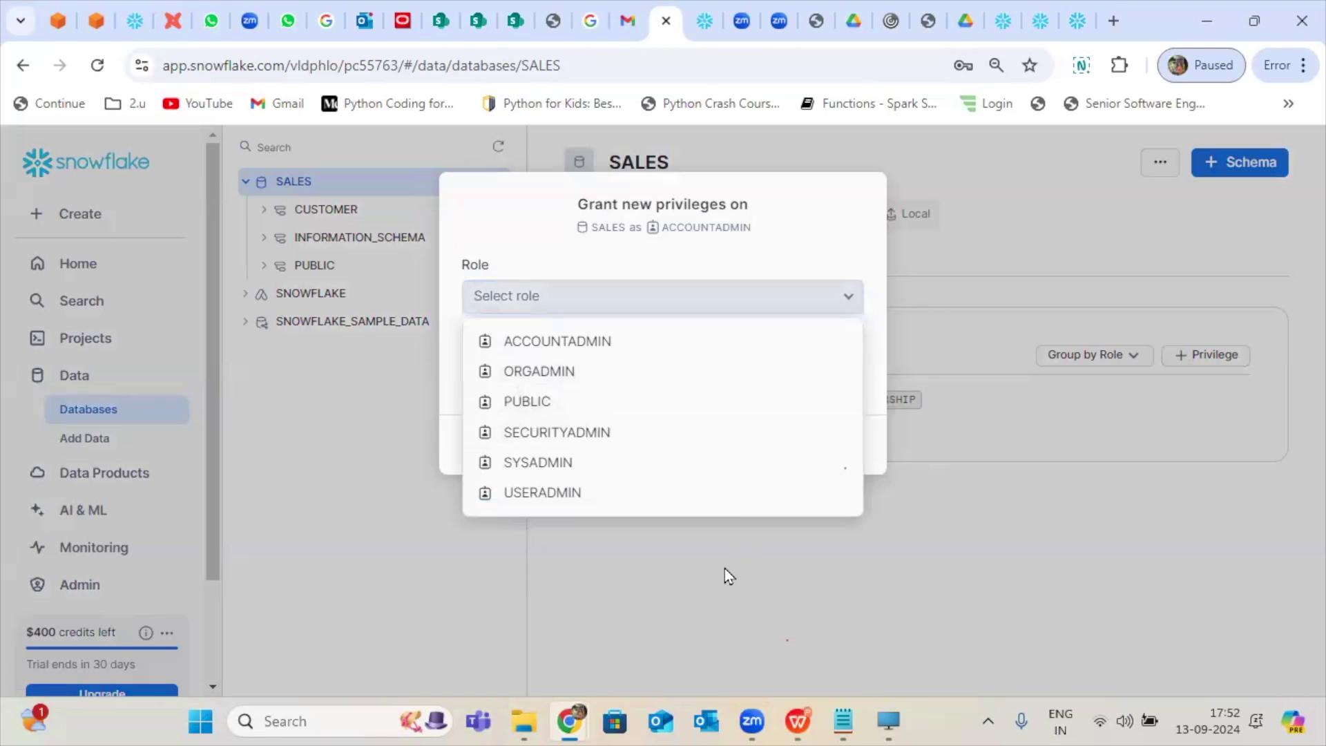
pyautogui.click(543, 463)
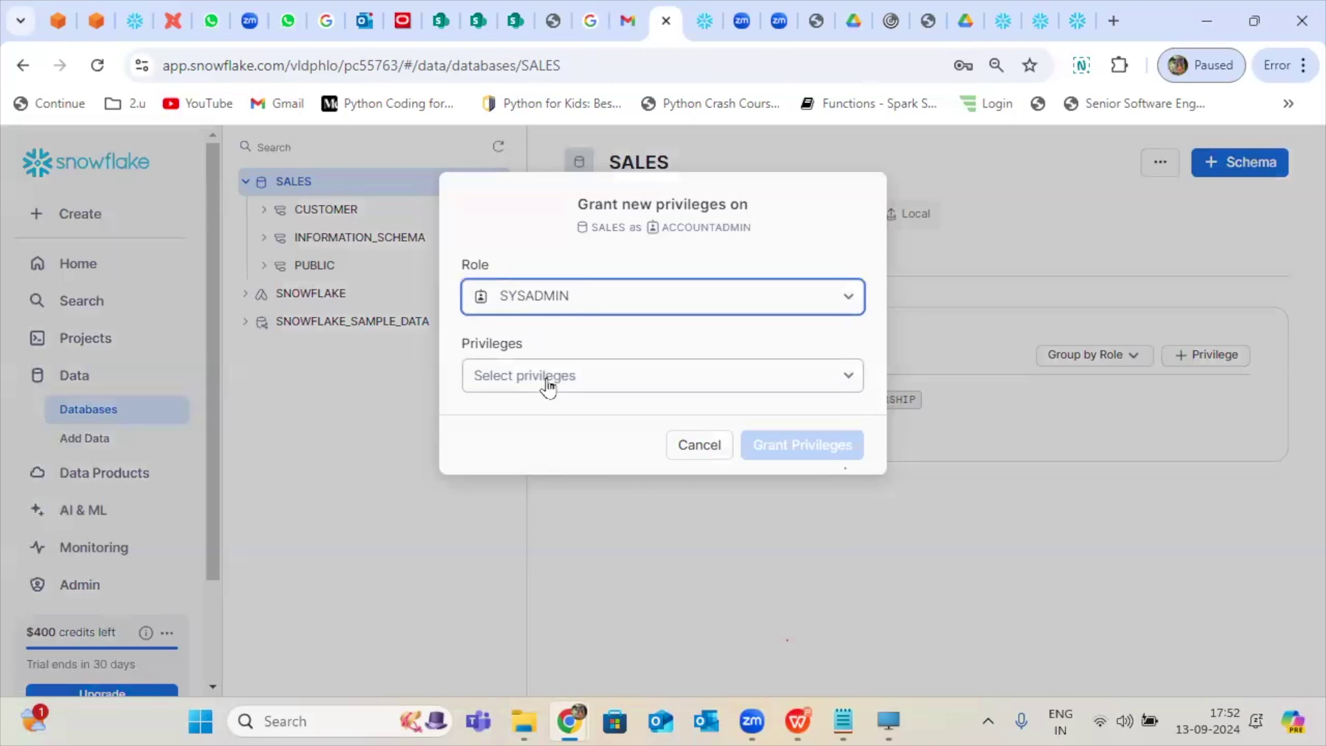
pyautogui.click(547, 380)
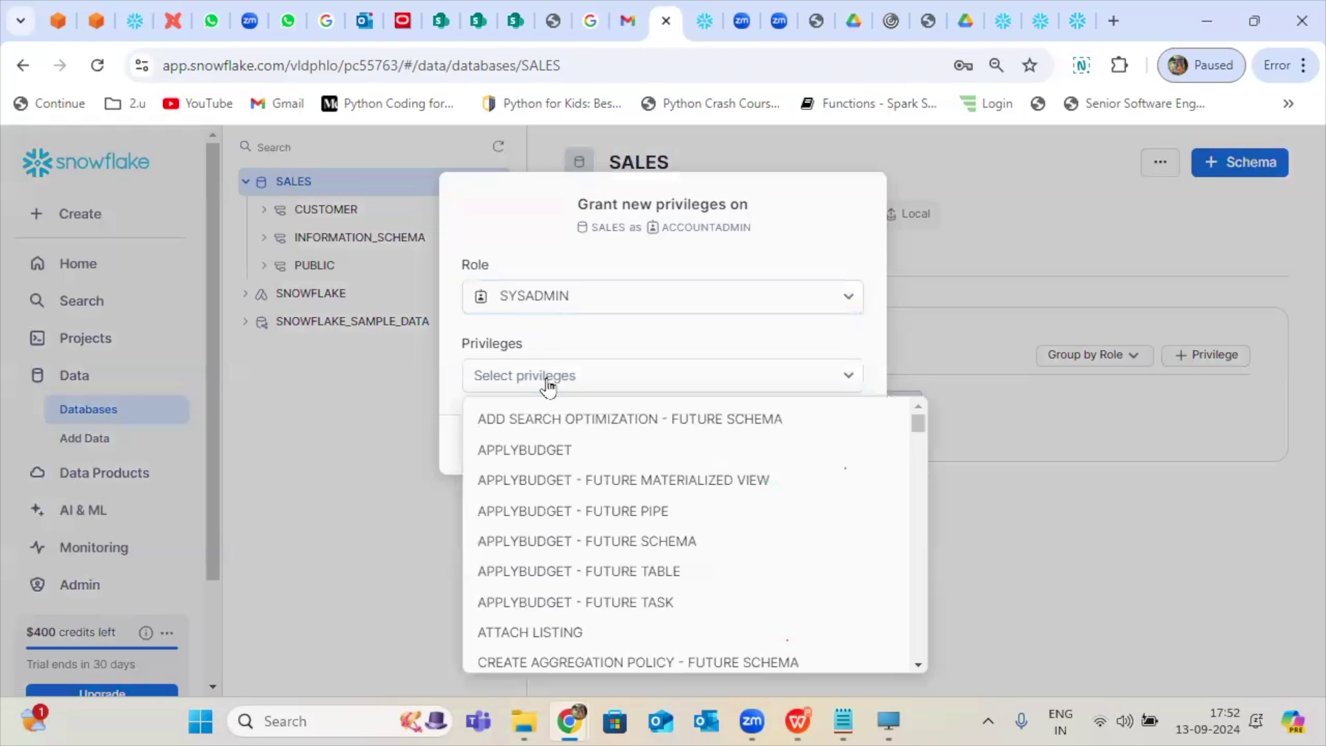
pyautogui.moveTo(914, 428); pyautogui.dragTo(914, 633)
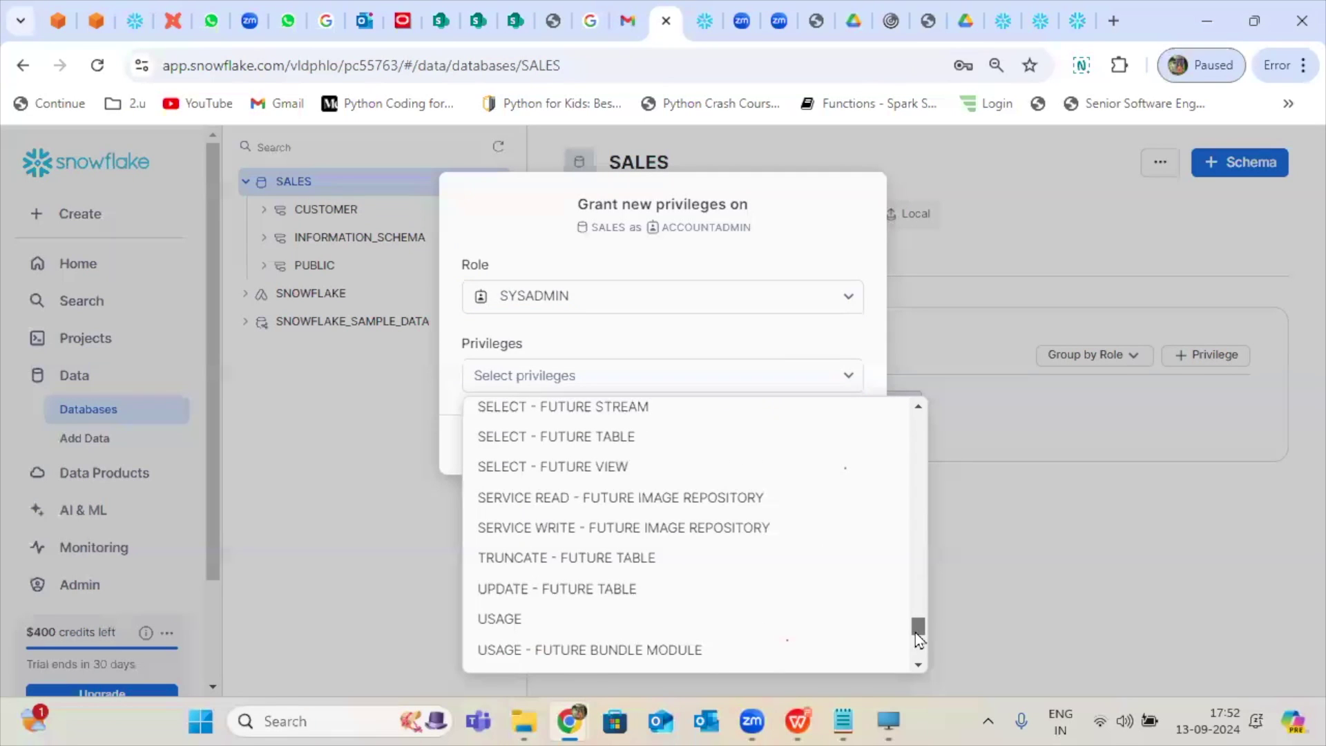
pyautogui.click(528, 622)
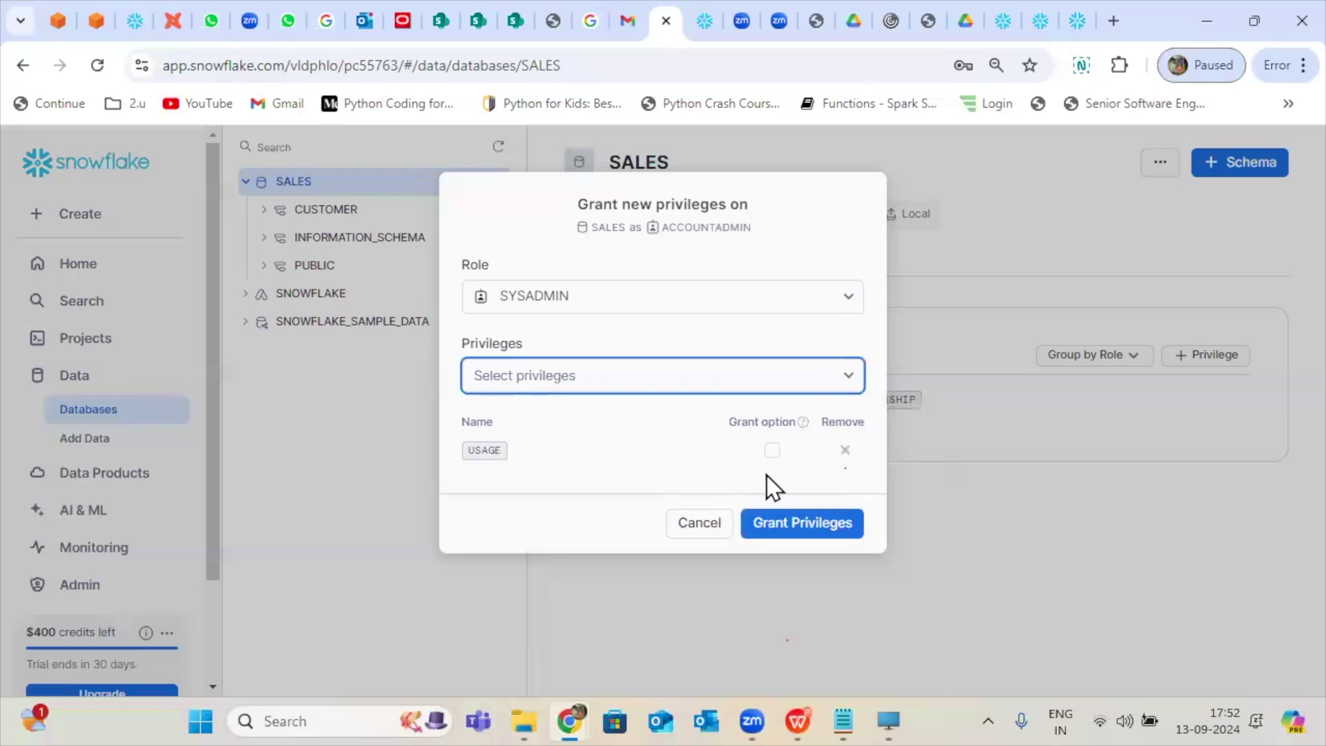
pyautogui.click(801, 529)
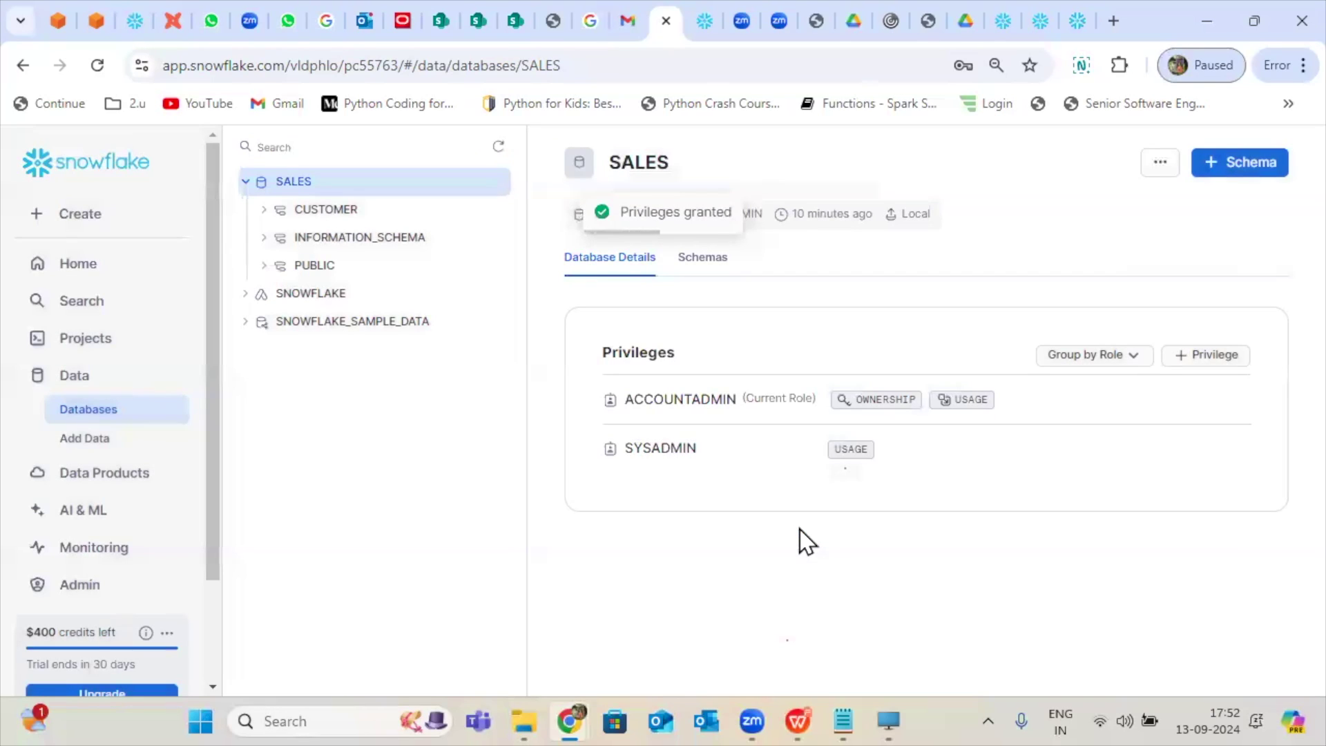
pyautogui.click(327, 211)
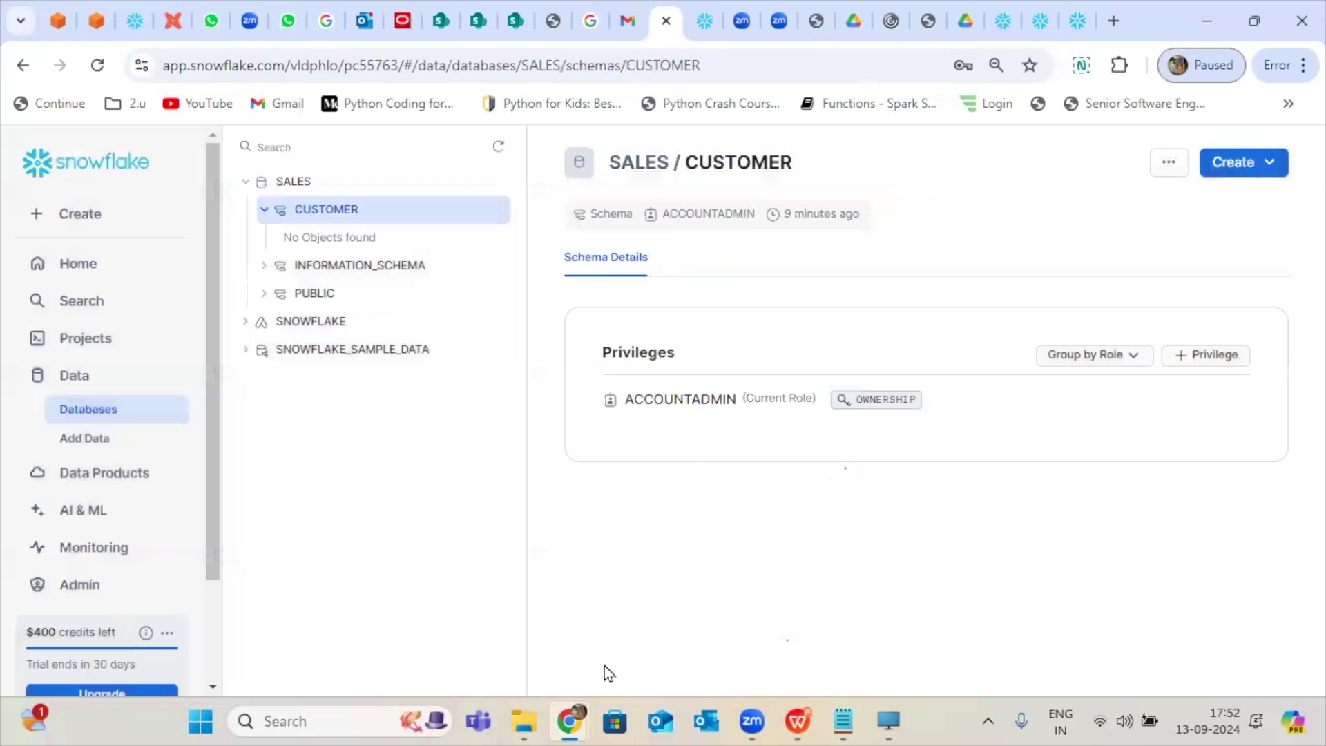
pyautogui.hotkey('alt', 'Tab')
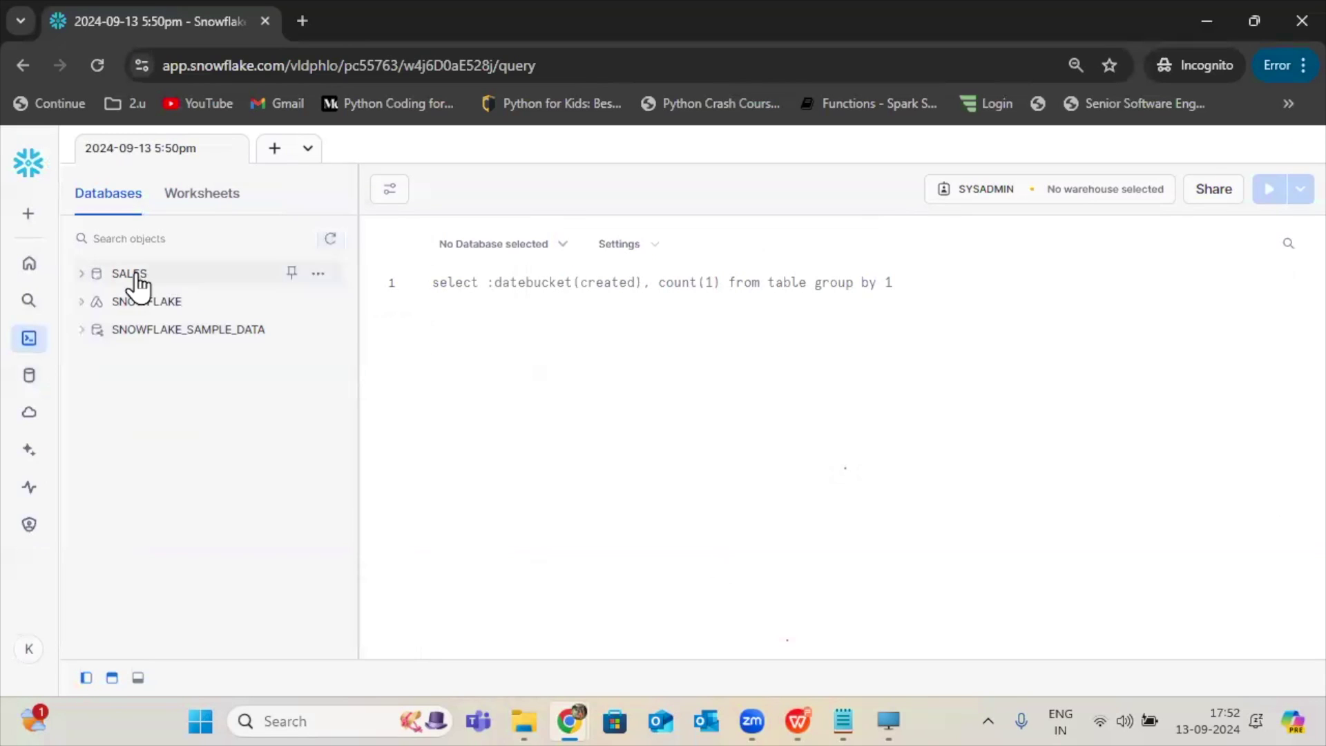
pyautogui.click(134, 276)
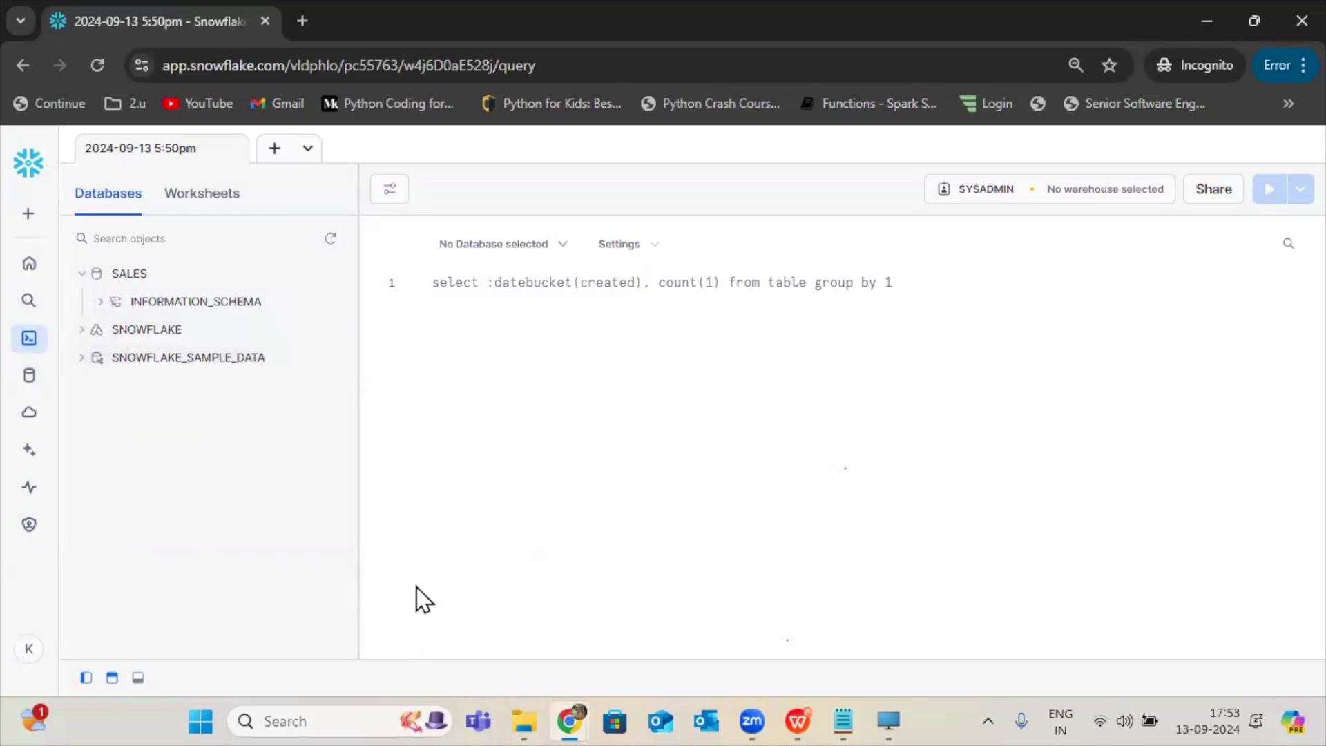
pyautogui.hotkey('alt', 'Tab')
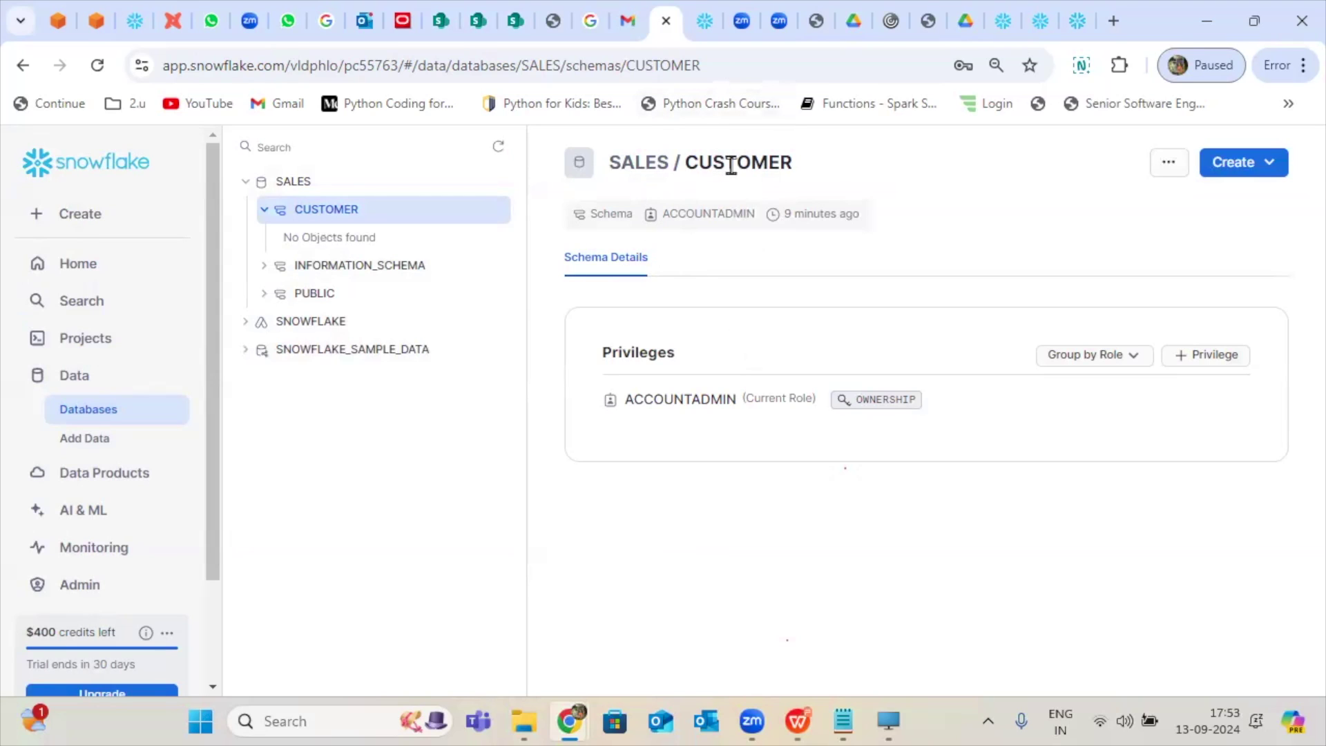
pyautogui.moveTo(734, 165); pyautogui.dragTo(793, 164)
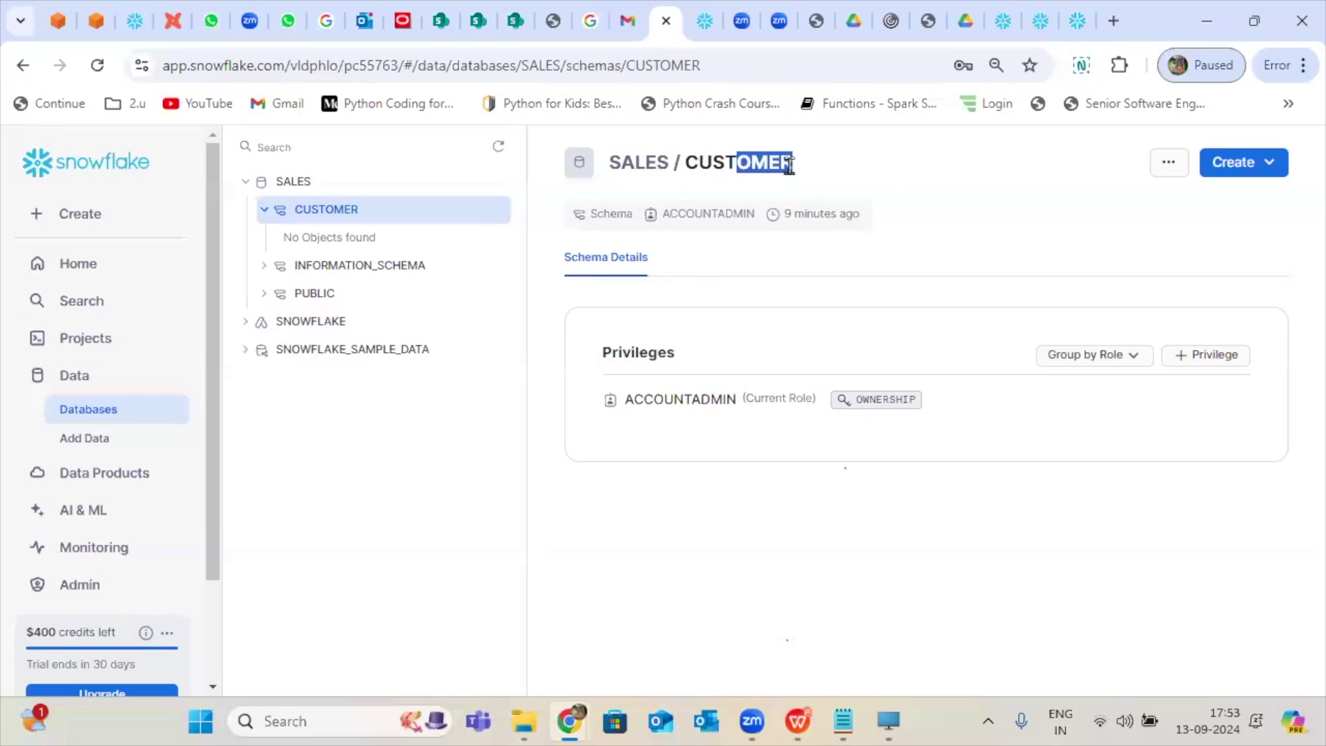
# Add a USAGE grant for the SYSADMIN role on the CUSTOMER schema.
pyautogui.click(1199, 355)
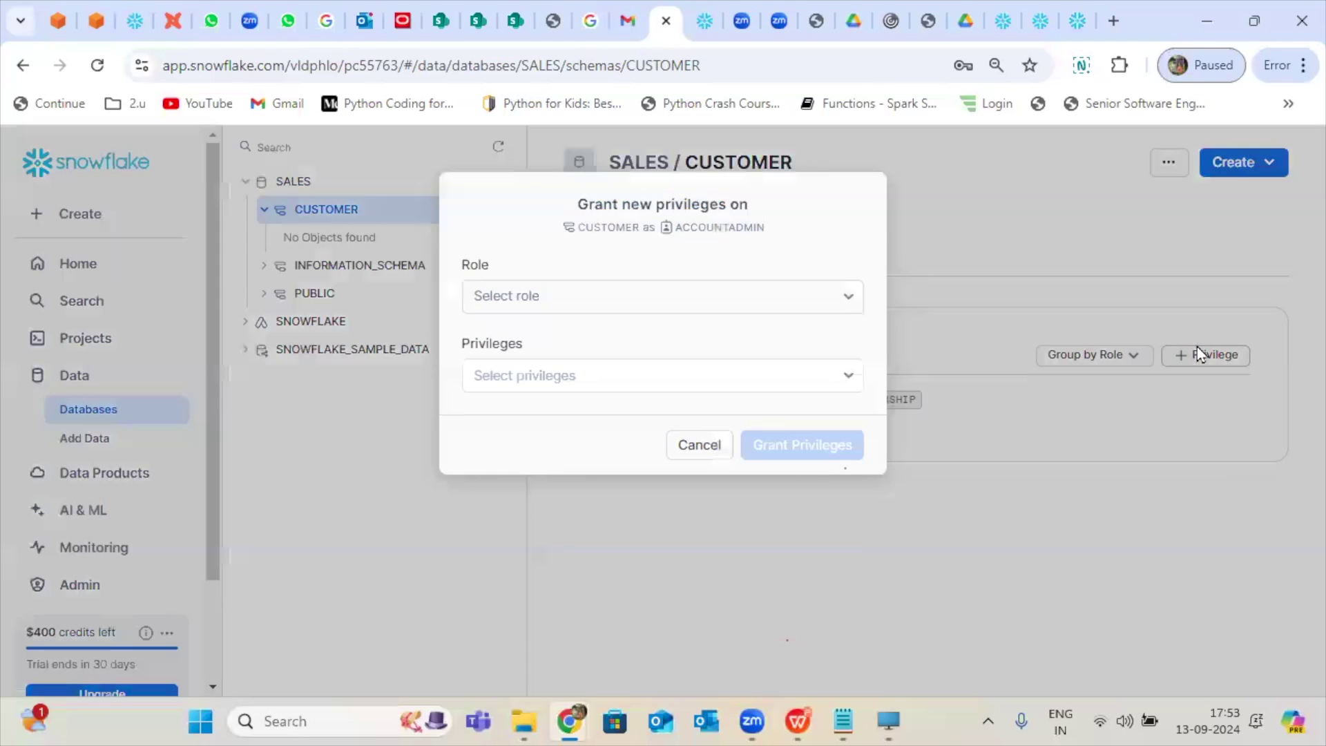
pyautogui.click(678, 295)
pyautogui.click(518, 463)
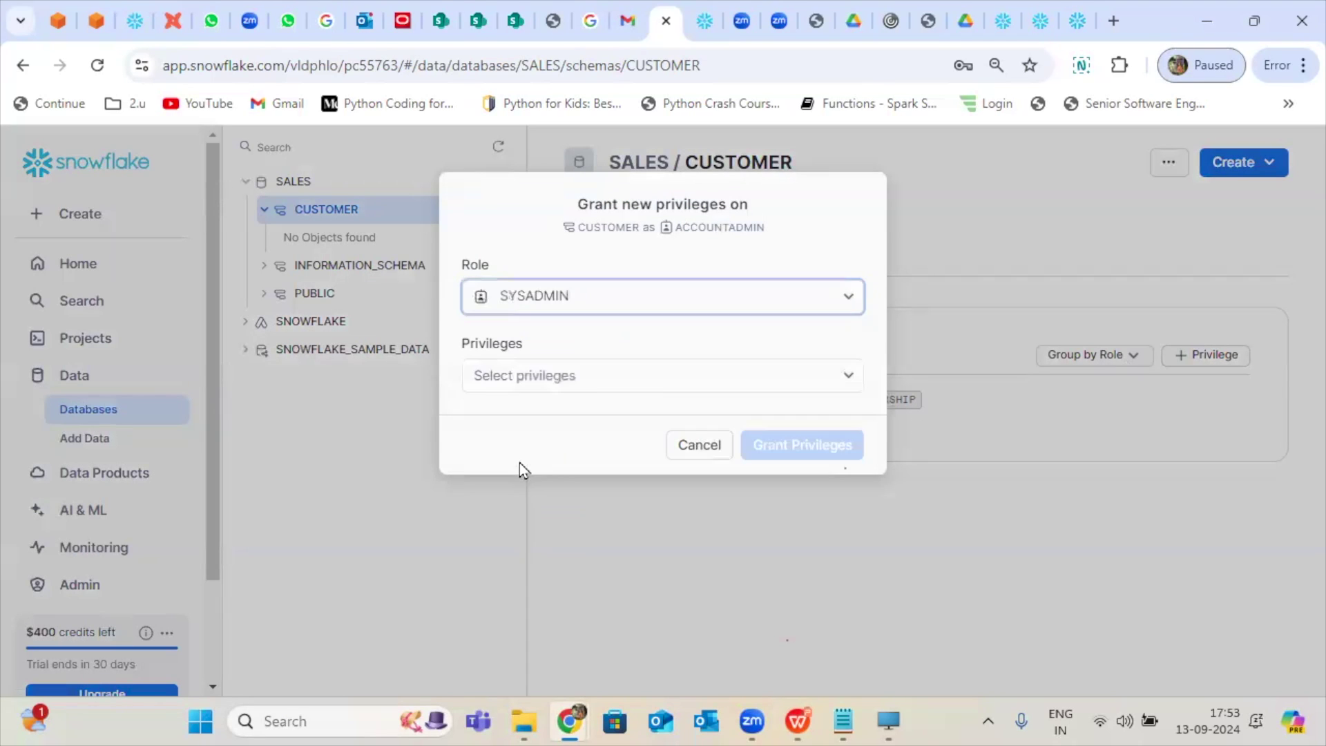
pyautogui.click(665, 377)
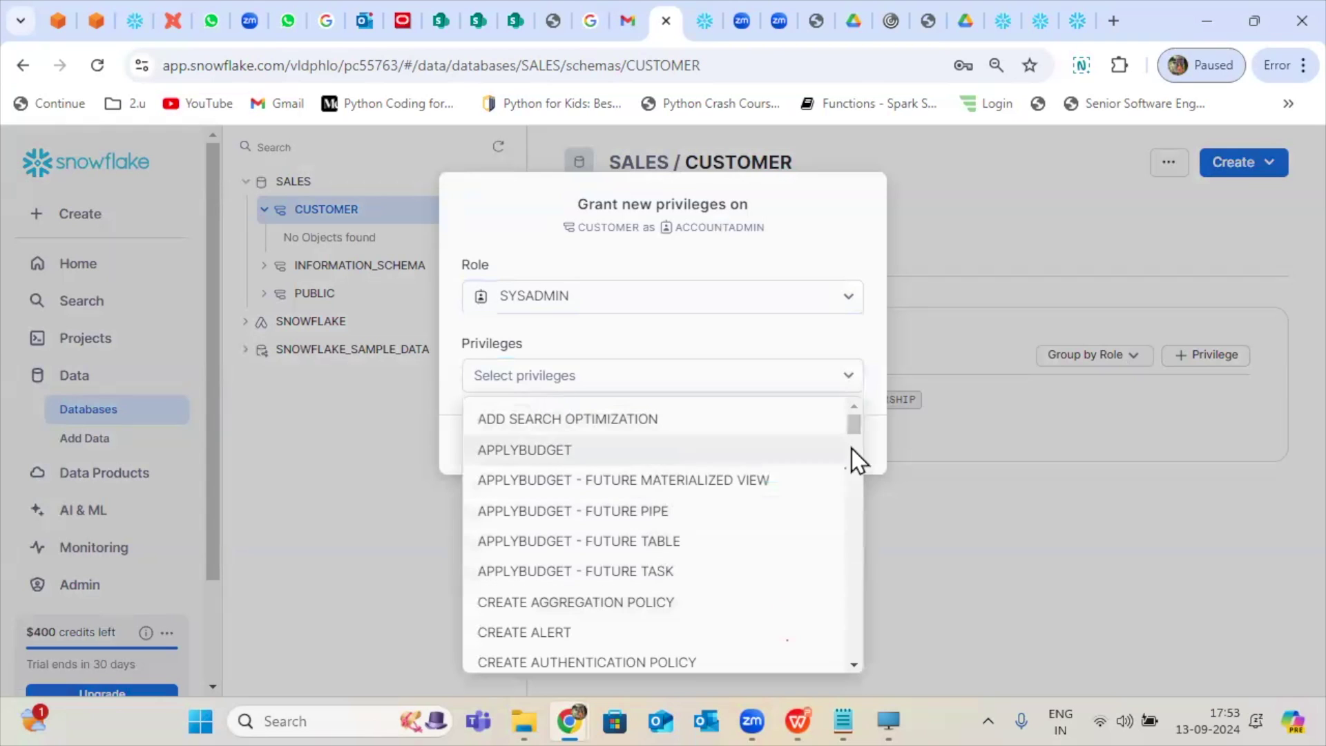
pyautogui.moveTo(855, 424); pyautogui.dragTo(842, 511)
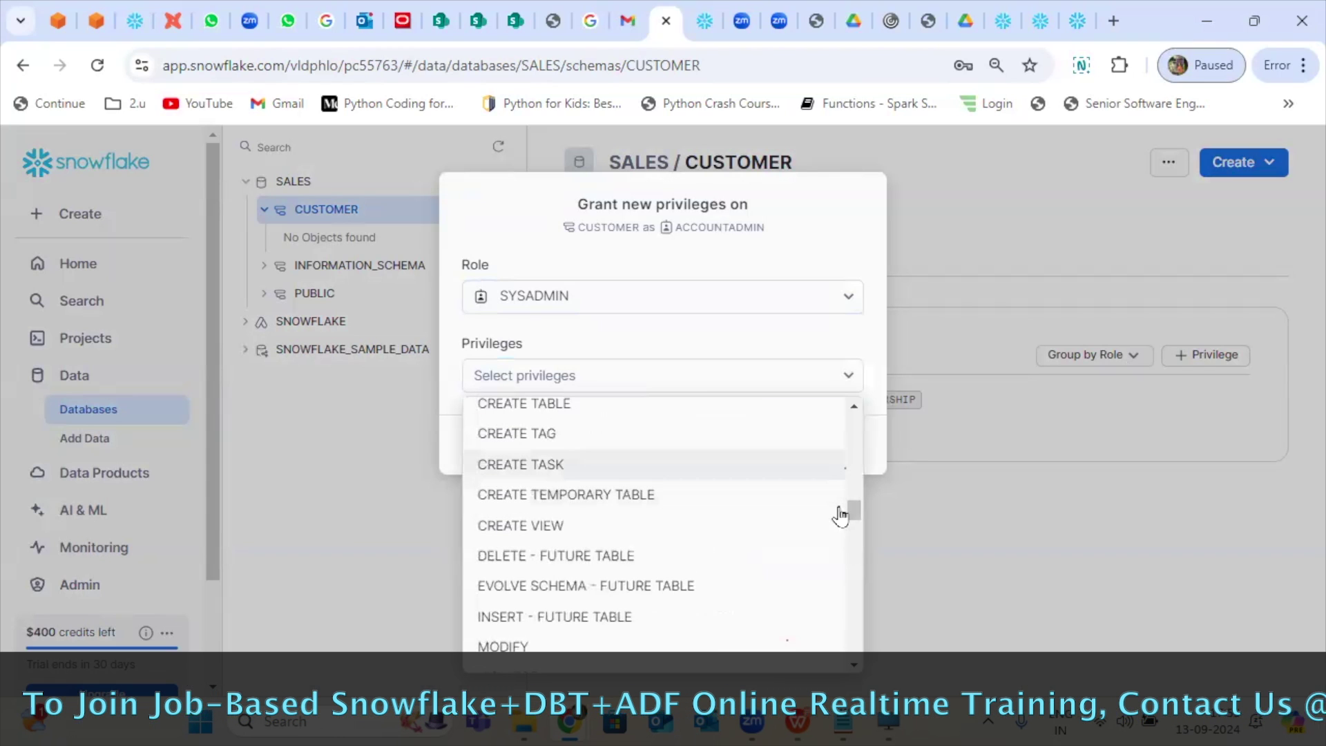
pyautogui.scroll(-20, 840, 514)
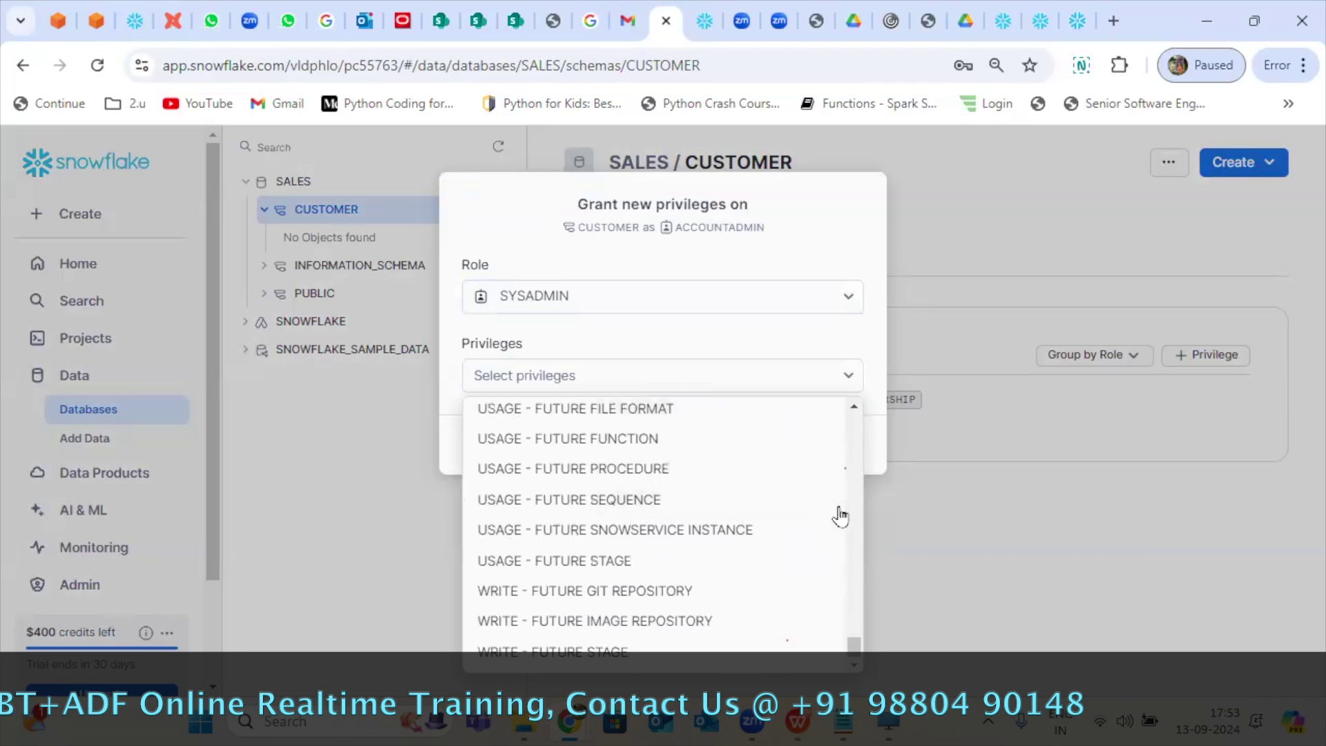
pyautogui.moveTo(856, 404); pyautogui.dragTo(856, 403)
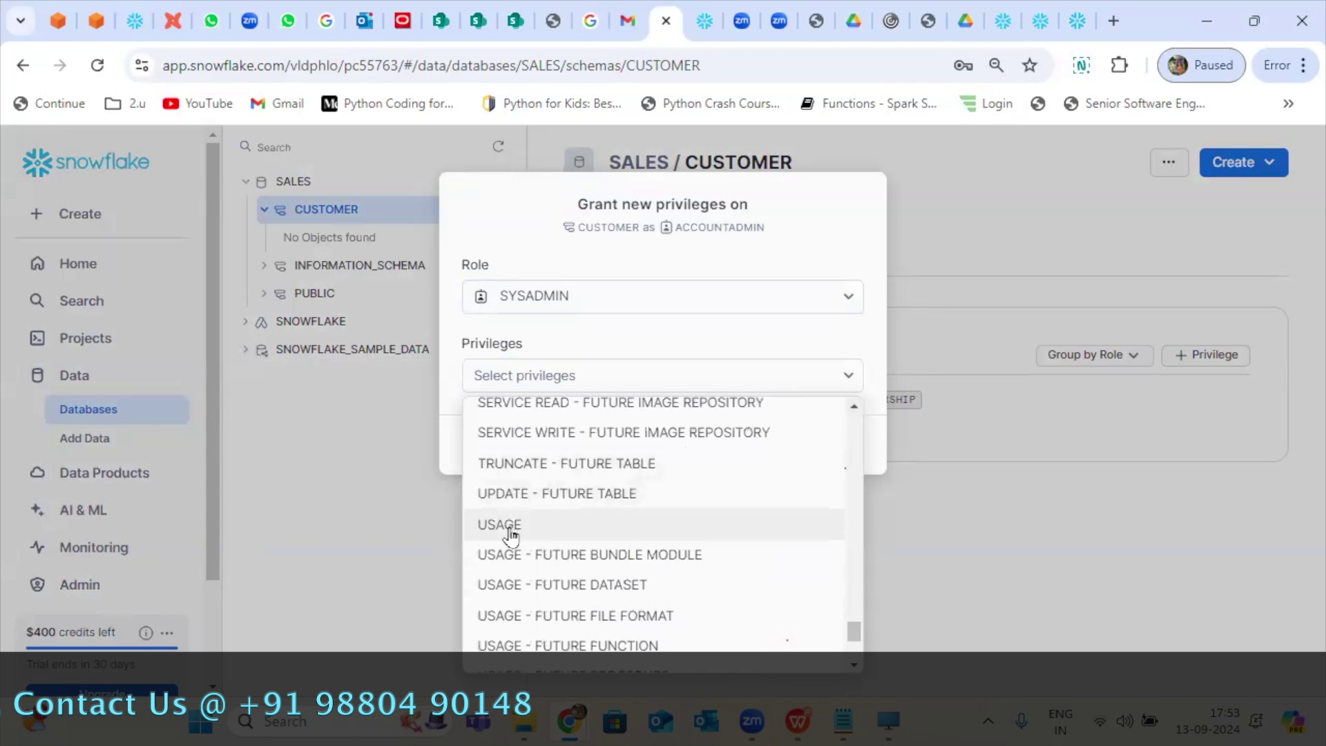
pyautogui.click(509, 524)
pyautogui.click(839, 527)
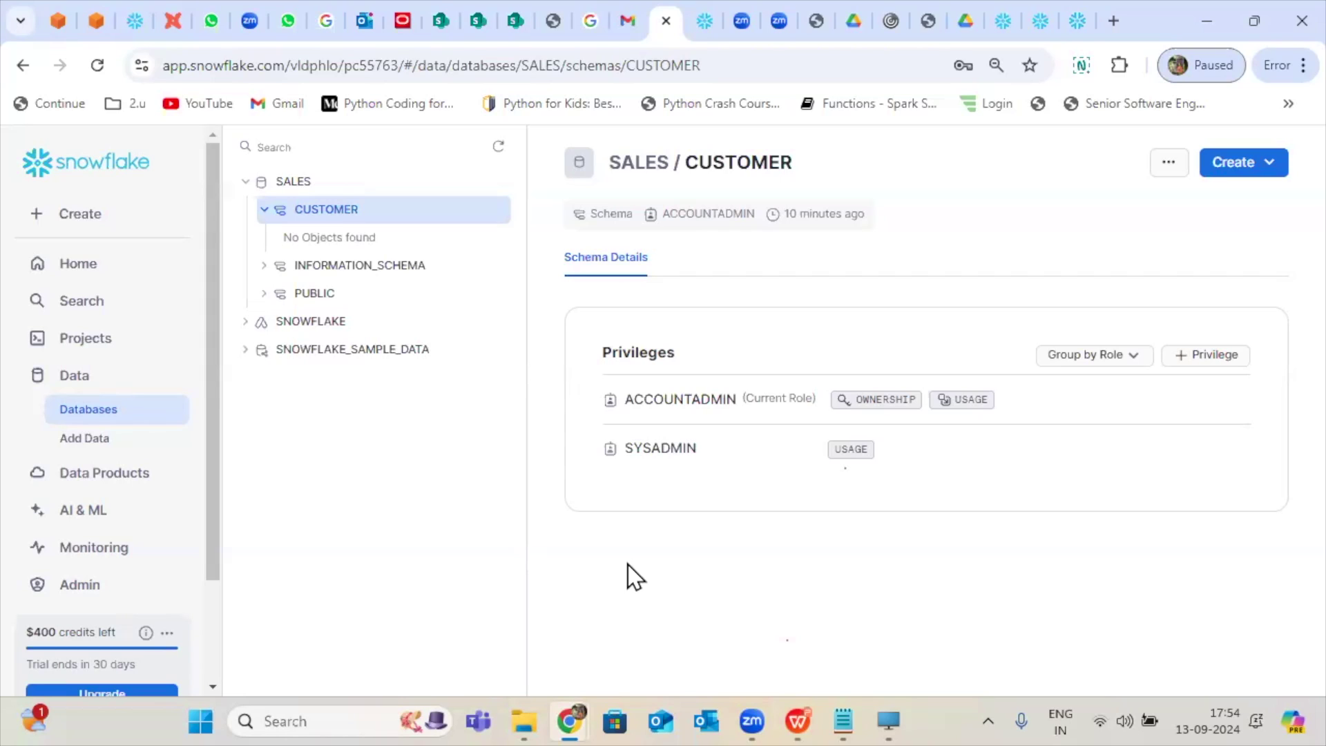
# Add CREATE TABLE to SYSADMIN's existing privileges on the CUSTOMER schema.
pyautogui.click(1203, 355)
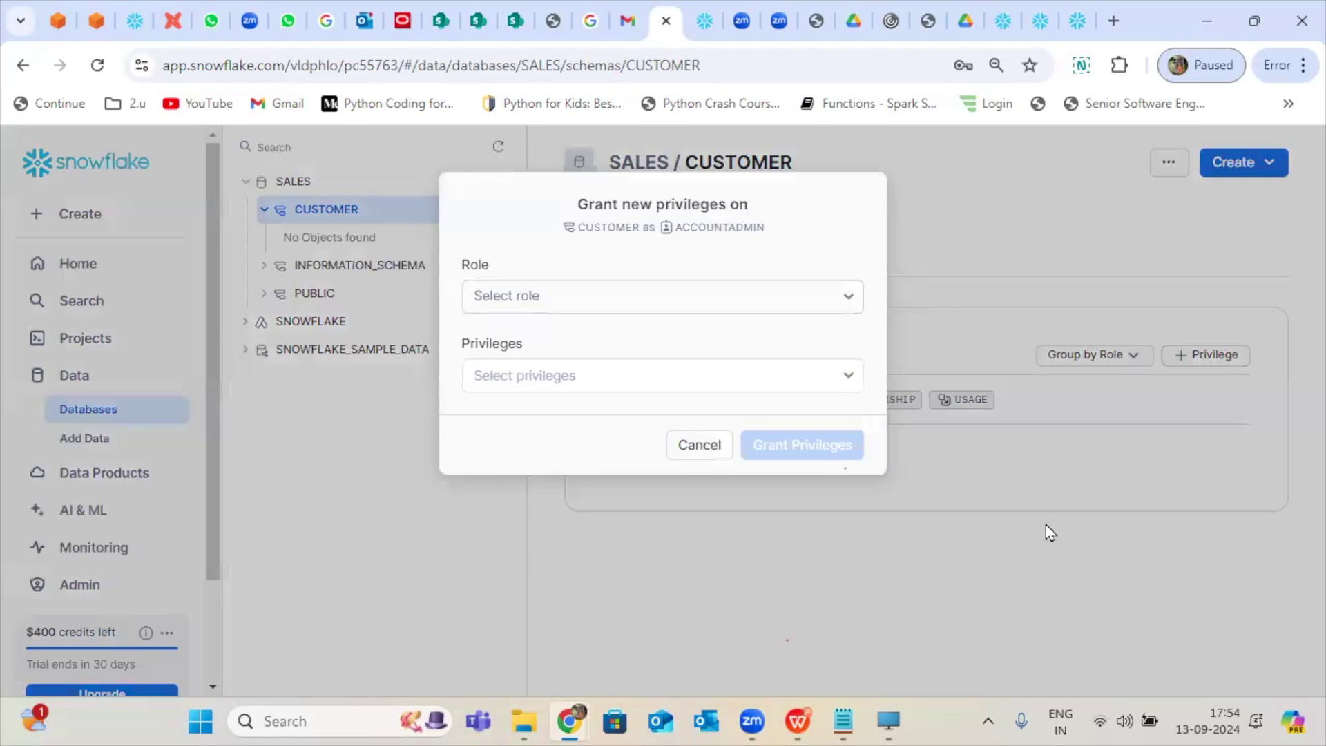
pyautogui.click(694, 446)
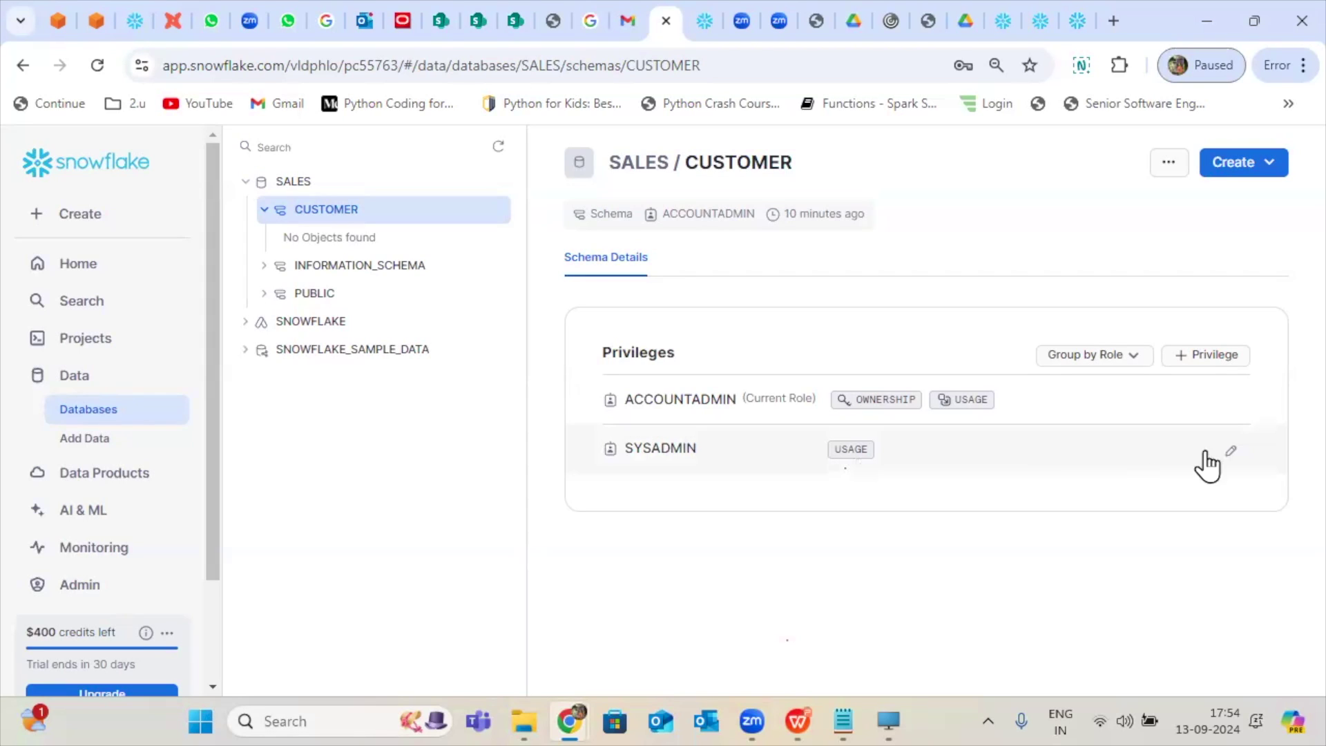
pyautogui.click(1230, 450)
pyautogui.click(790, 307)
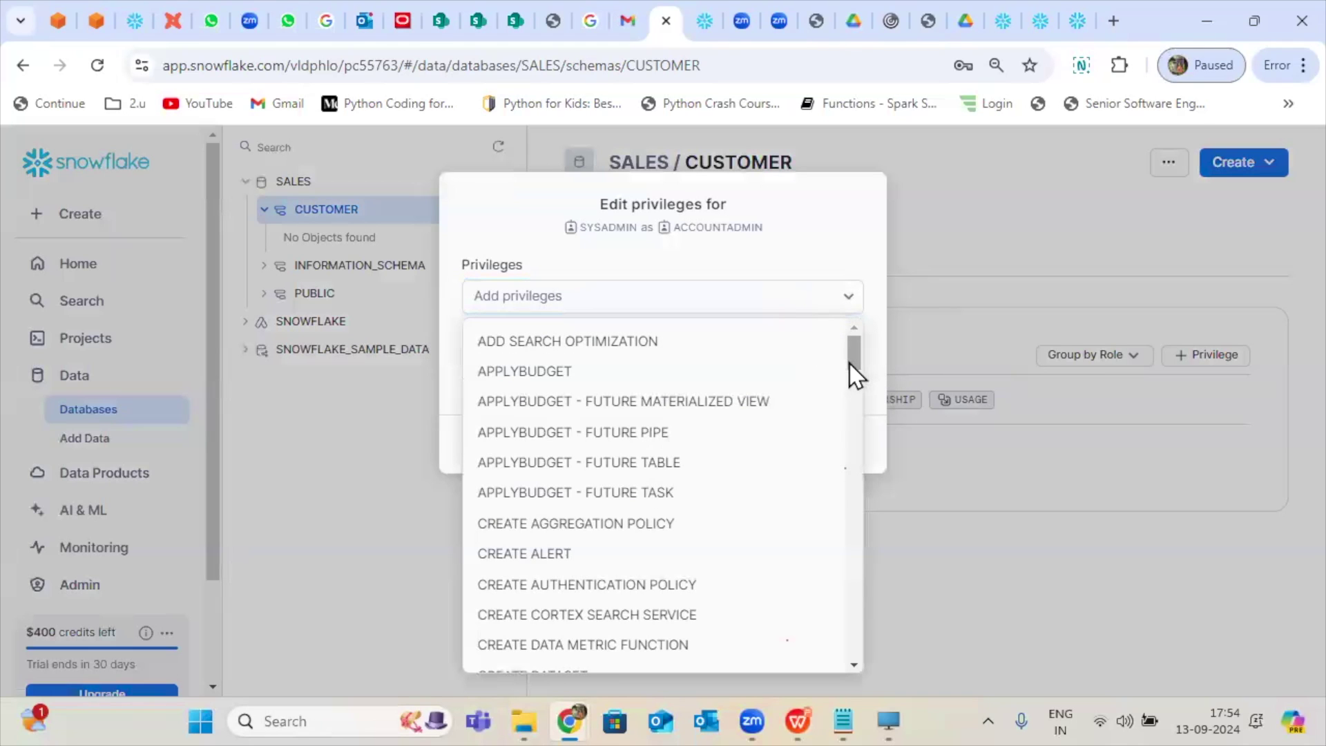
pyautogui.moveTo(853, 364); pyautogui.dragTo(853, 482)
pyautogui.click(587, 412)
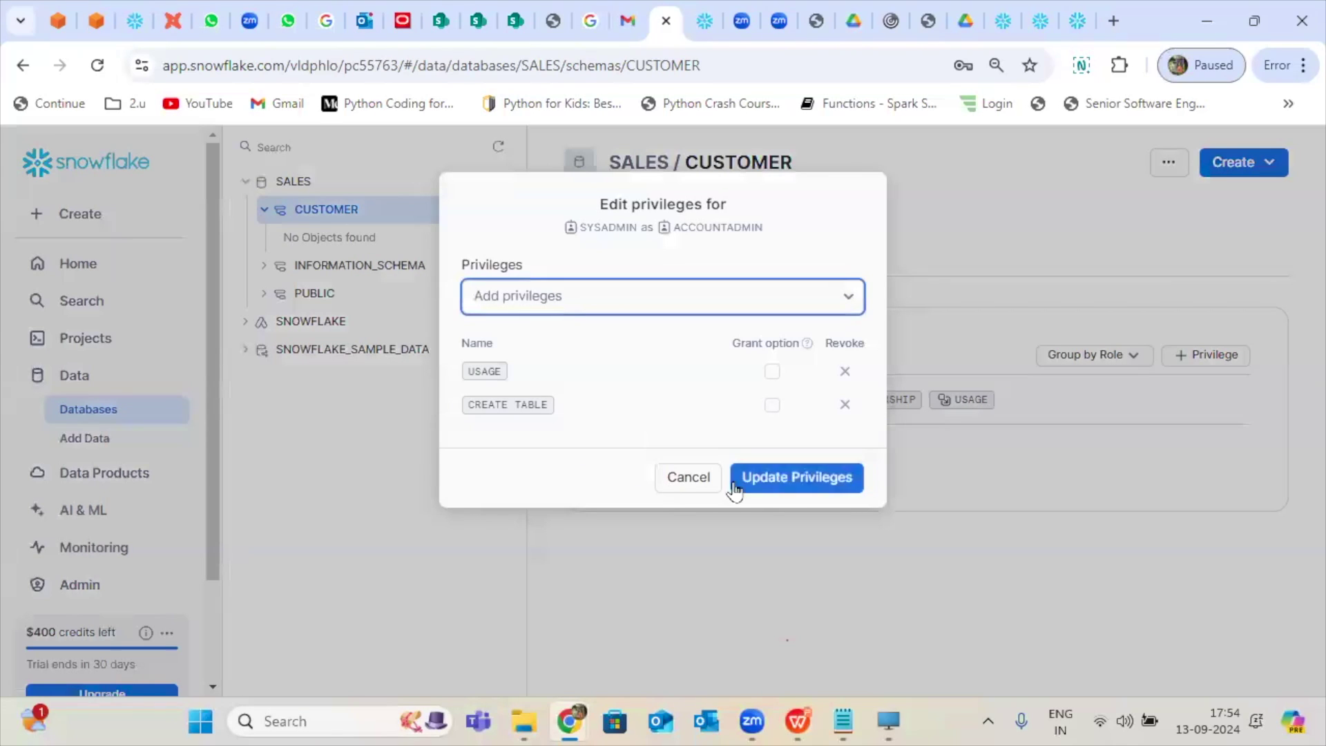
pyautogui.click(787, 480)
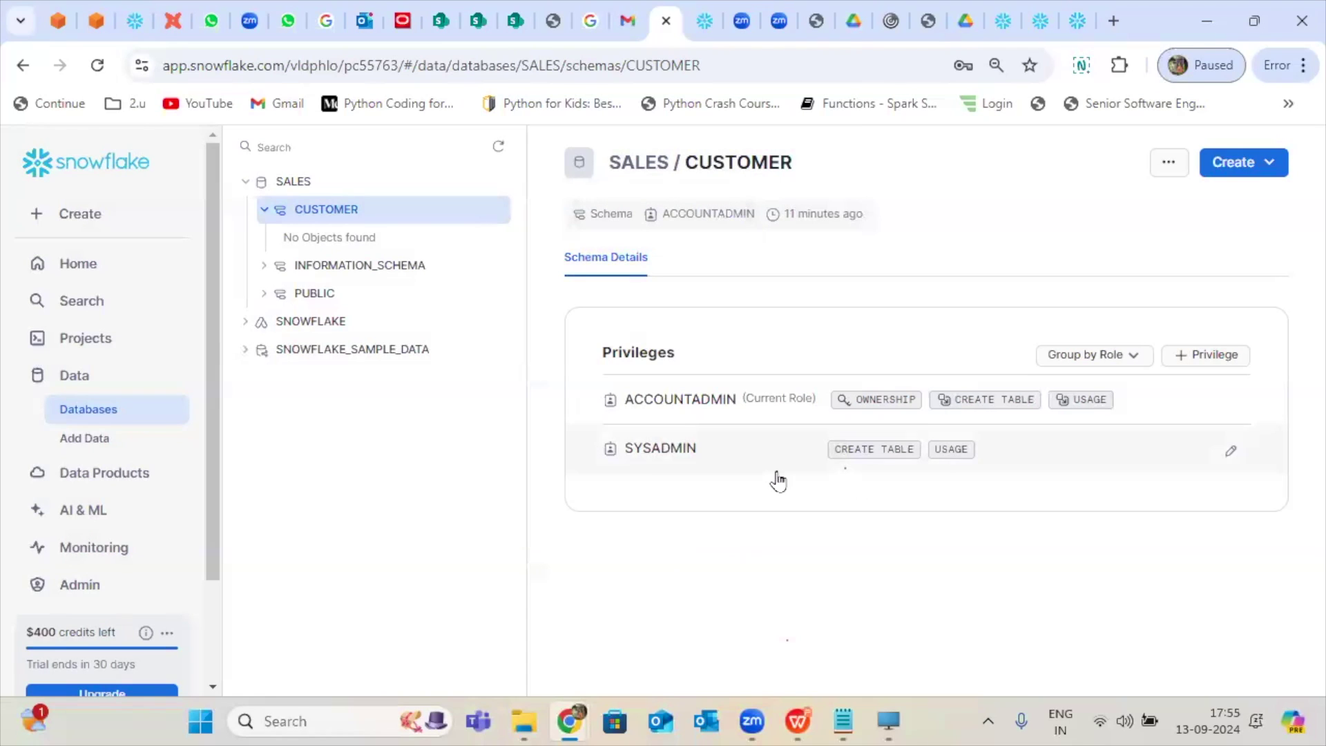
# Reopen SYSADMIN's CUSTOMER privileges to confirm CREATE TABLE and USAGE, closing without changes.
pyautogui.moveTo(833, 467); pyautogui.dragTo(909, 470)
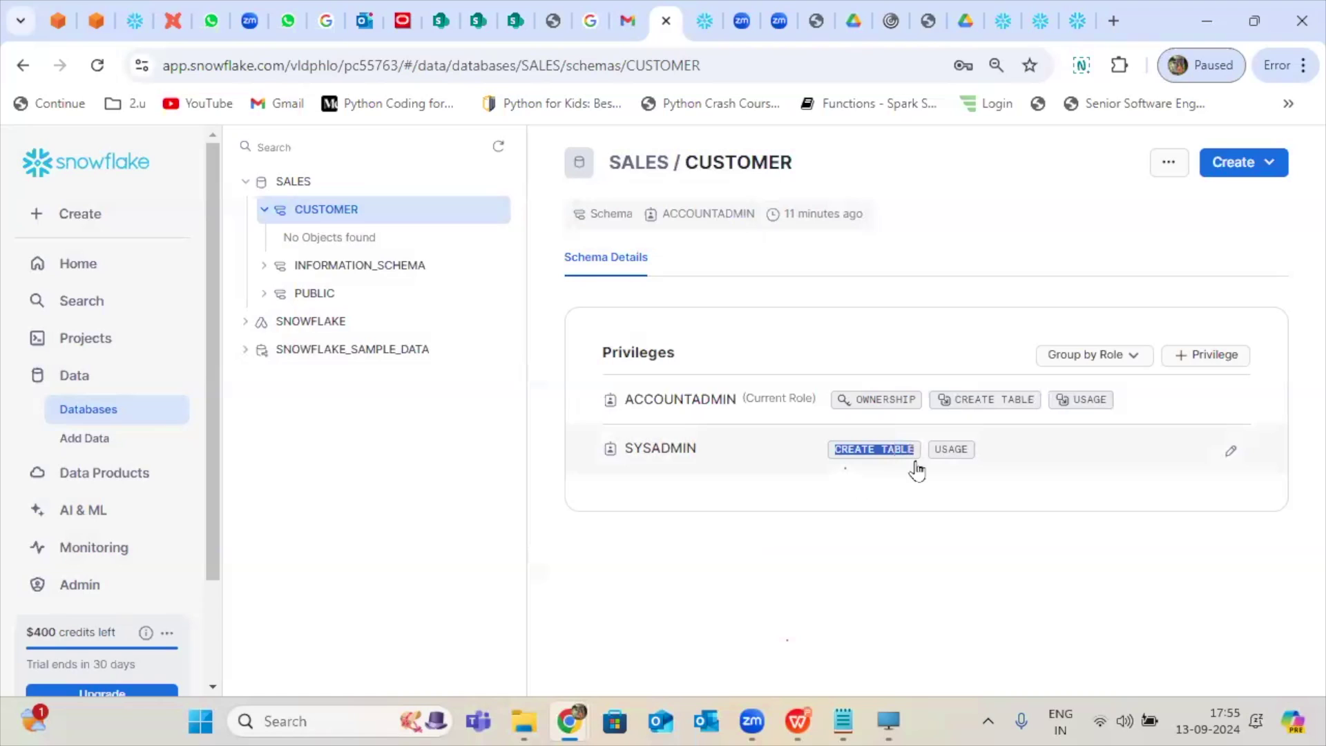
pyautogui.click(917, 466)
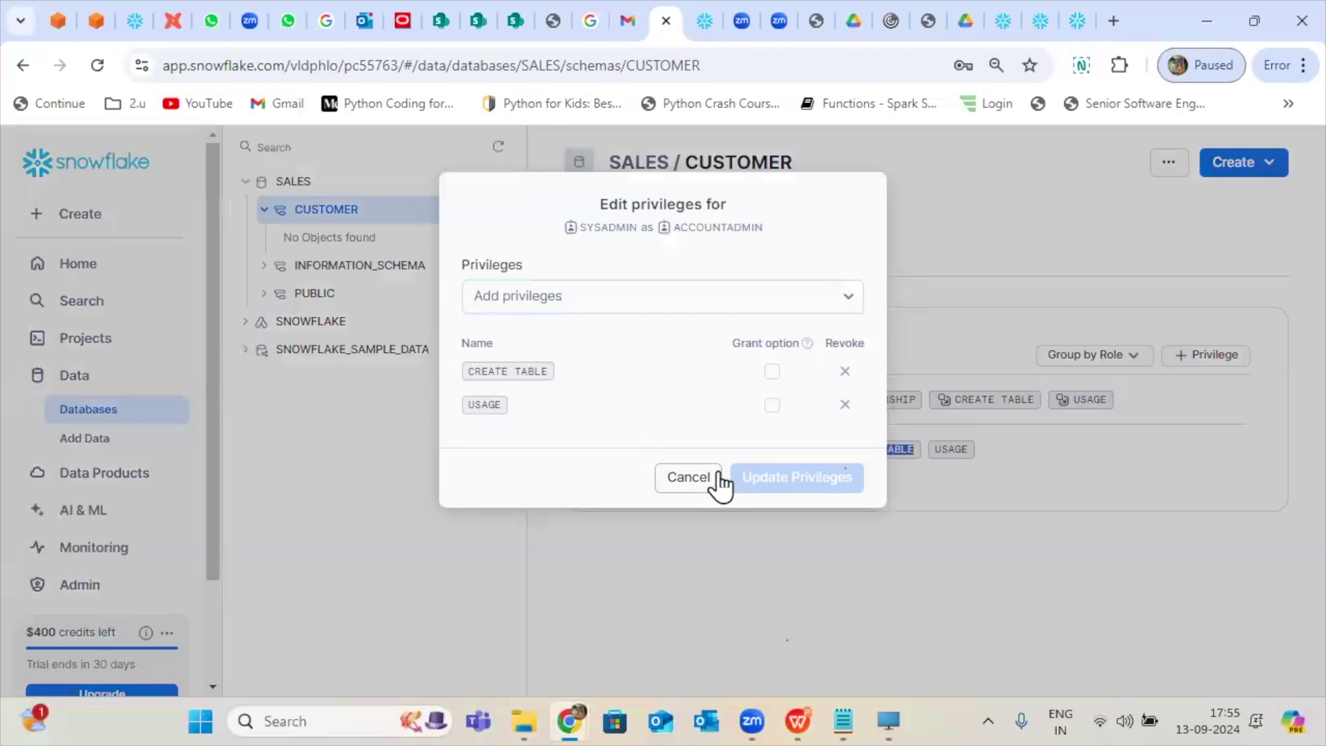
pyautogui.click(718, 478)
pyautogui.click(735, 577)
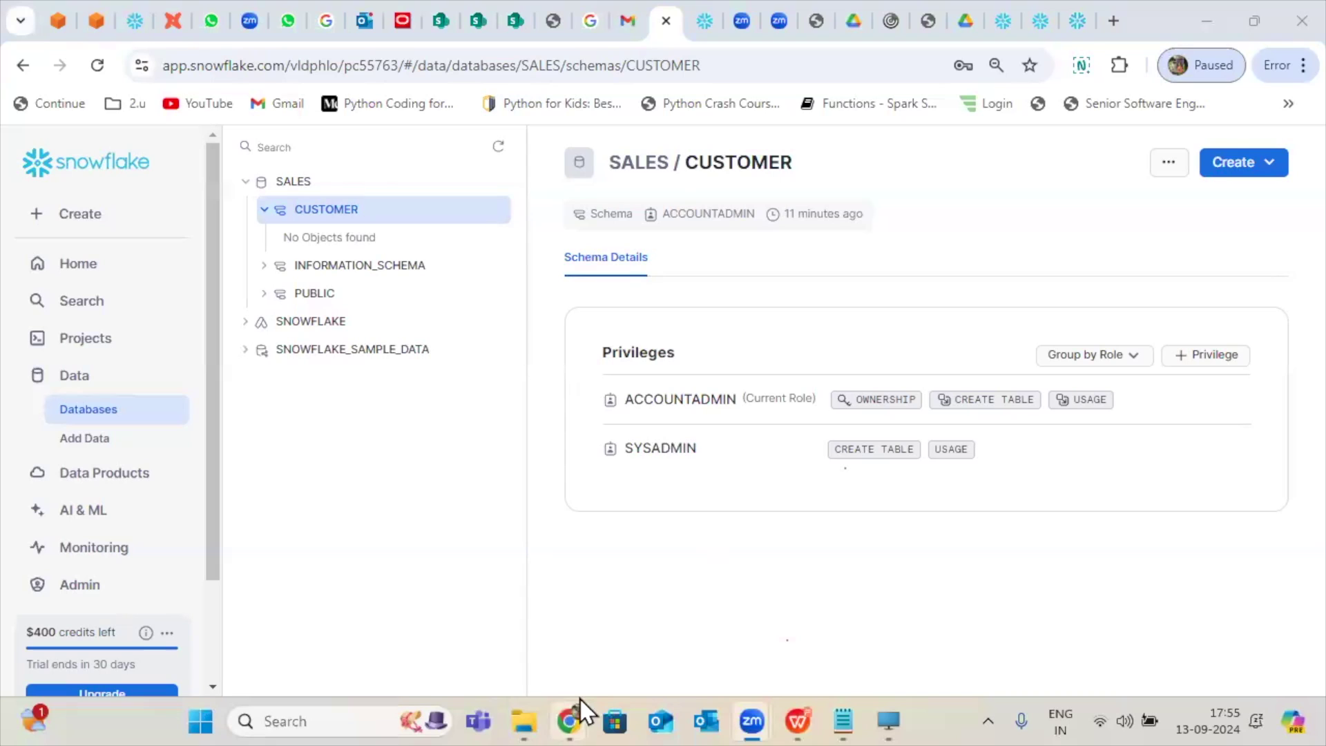
pyautogui.click(570, 720)
# Return to the admin window and show the Roles table under Admin > Users & Roles.
pyautogui.click(681, 622)
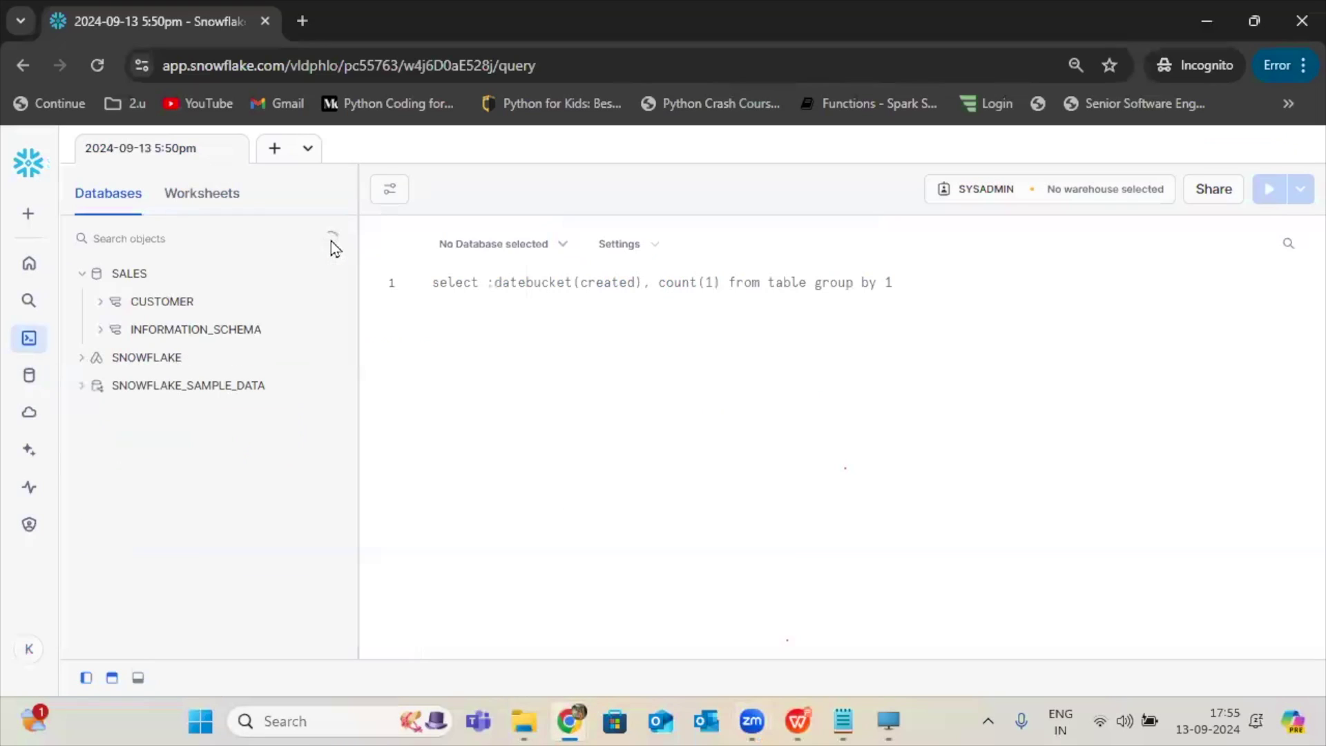
pyautogui.moveTo(213, 318)
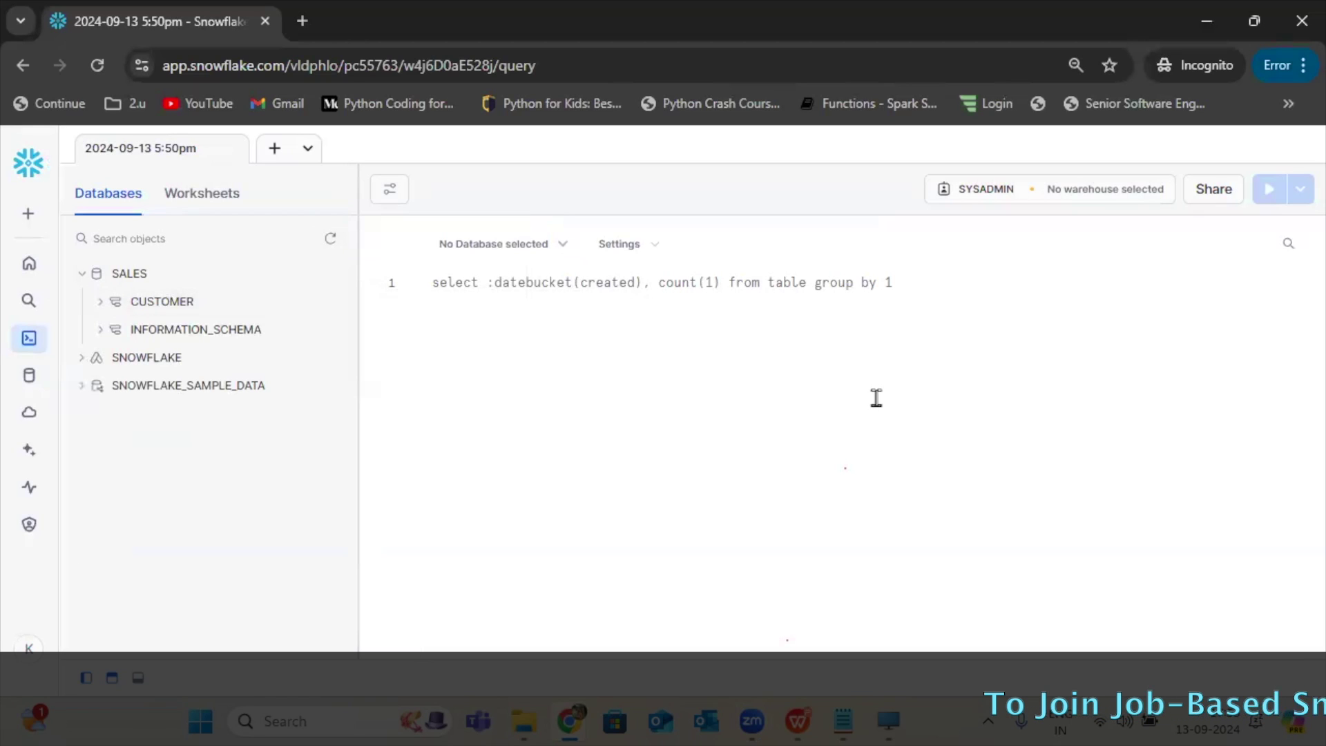
pyautogui.click(1196, 35)
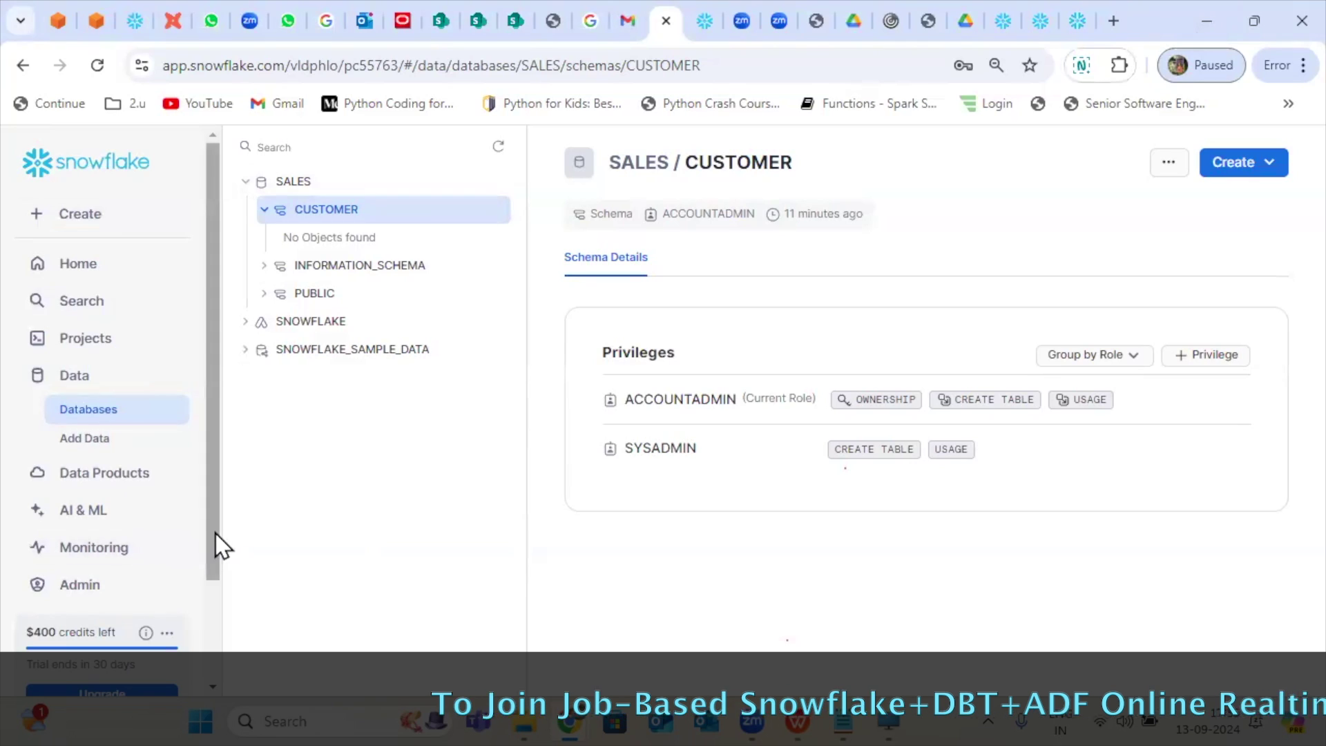
pyautogui.moveTo(216, 548); pyautogui.dragTo(207, 656)
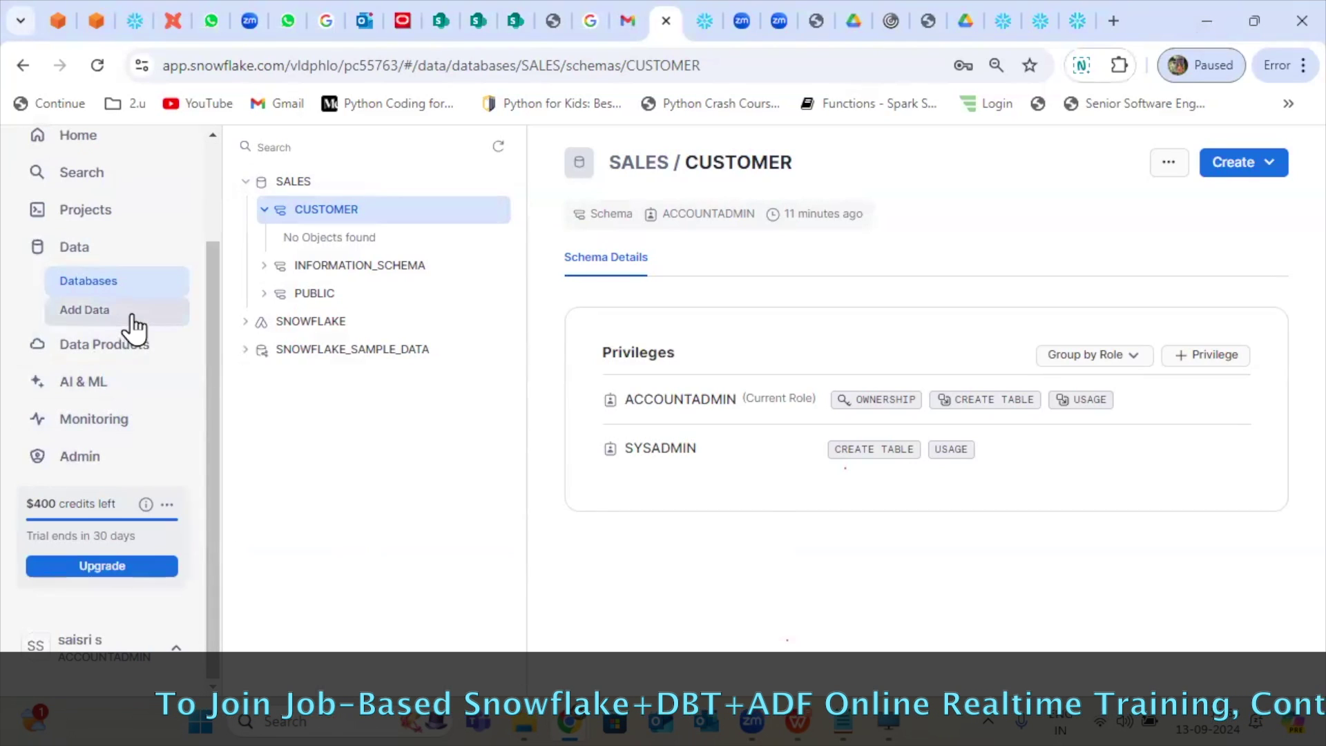
pyautogui.moveTo(201, 534); pyautogui.dragTo(200, 516)
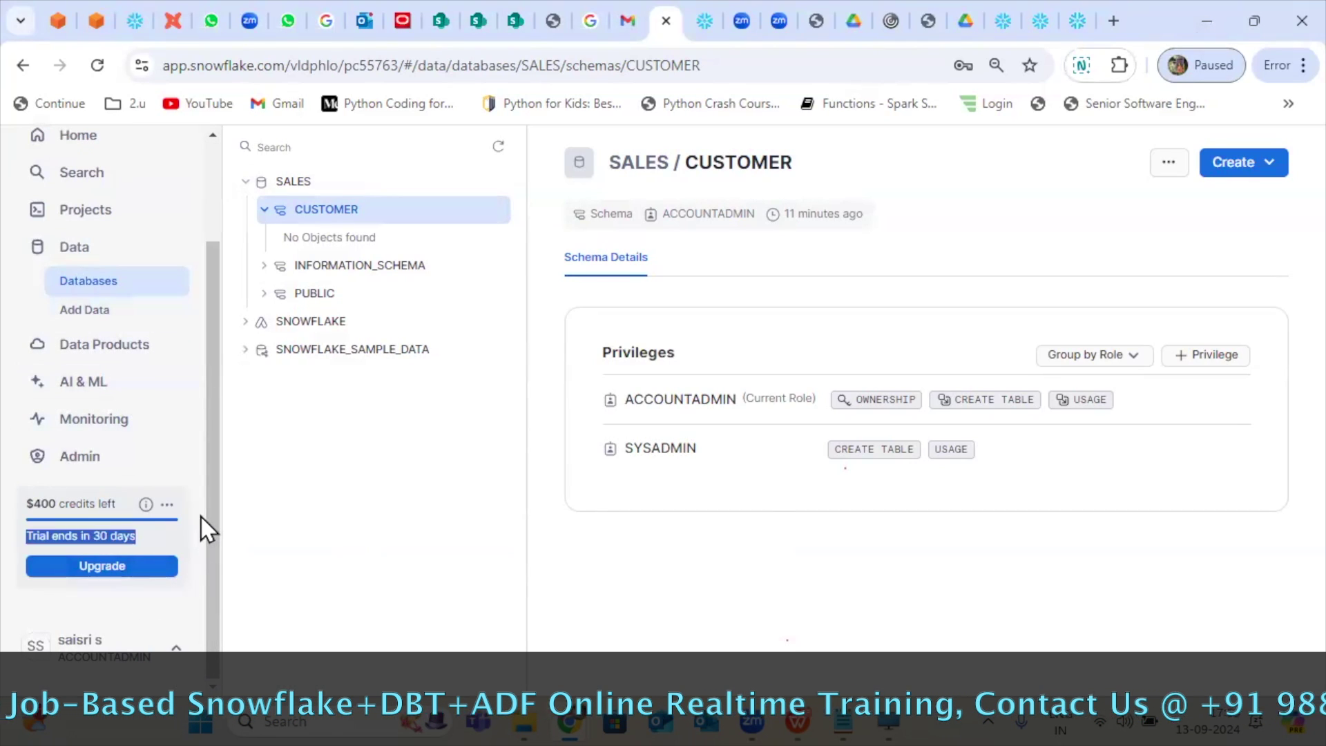
pyautogui.click(69, 455)
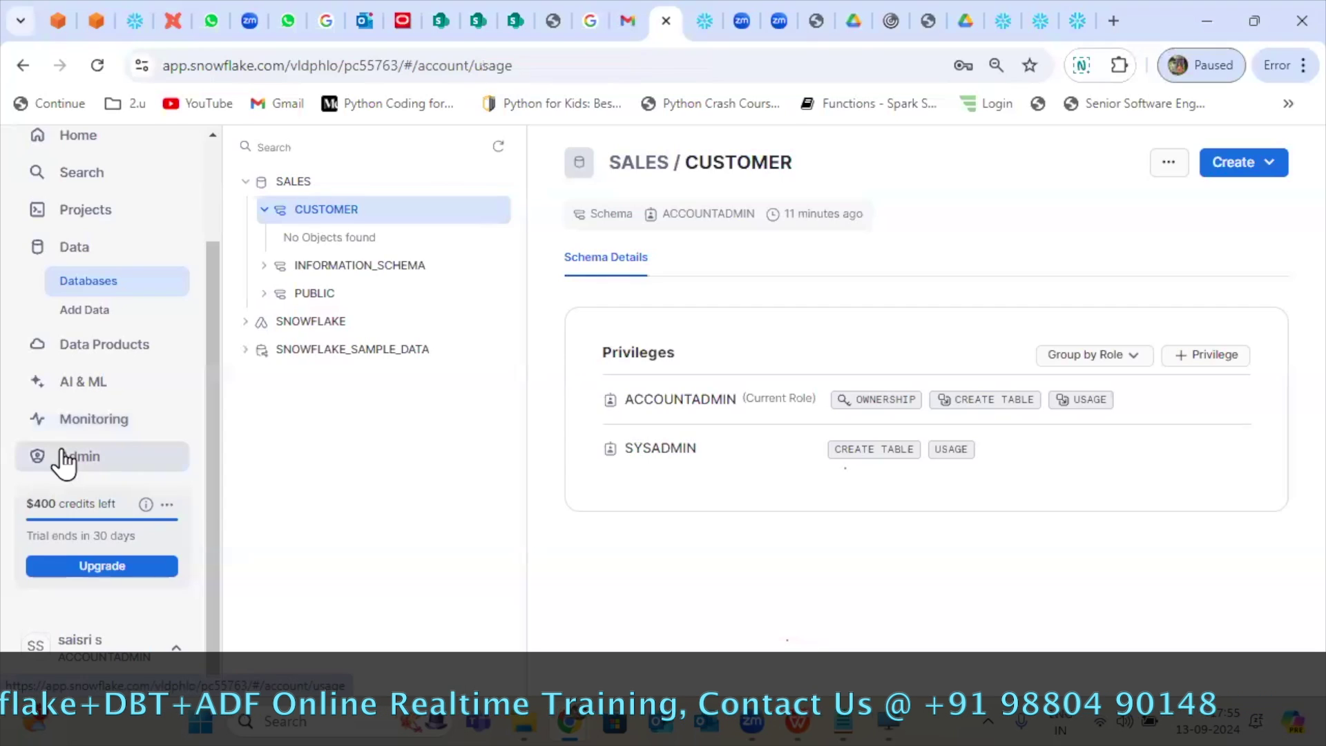
pyautogui.moveTo(211, 418); pyautogui.dragTo(91, 545)
pyautogui.click(108, 486)
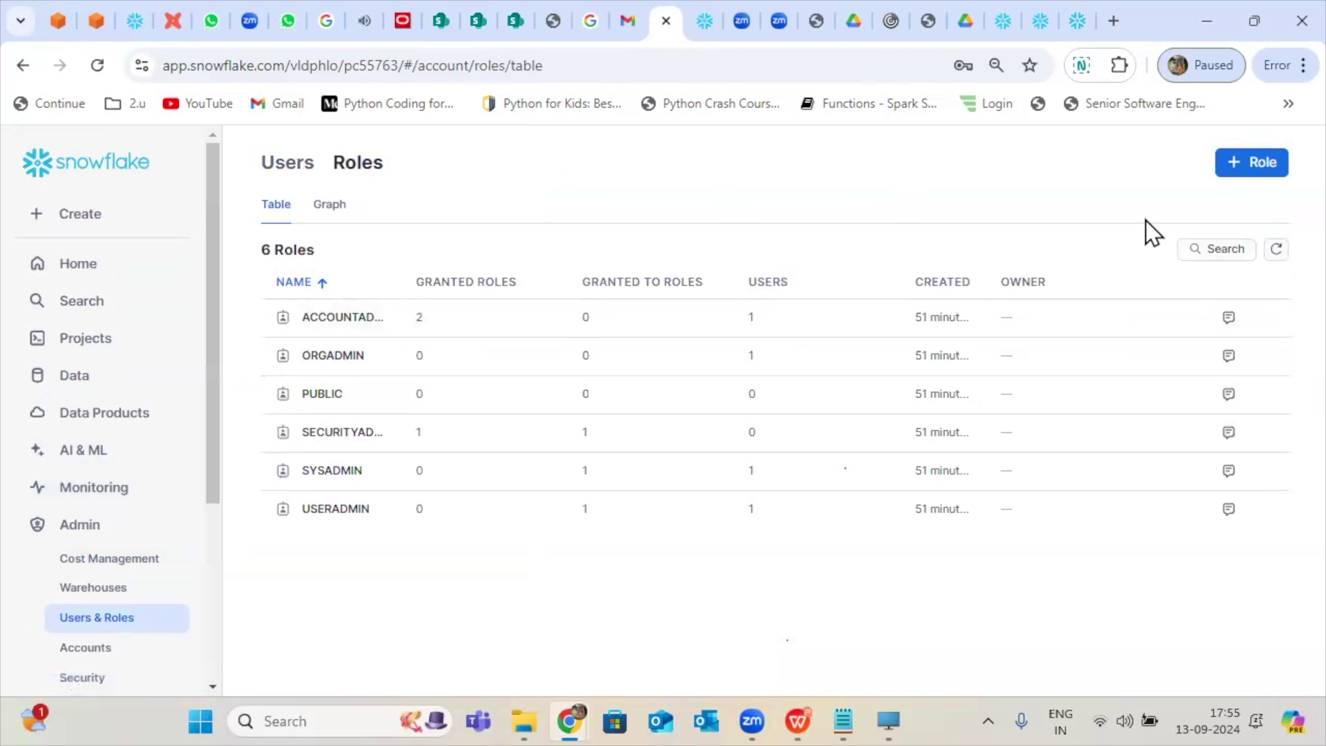
# Create the role sales_analyst, granted to ACCOUNTADMIN.
pyautogui.click(1246, 166)
pyautogui.click(733, 308)
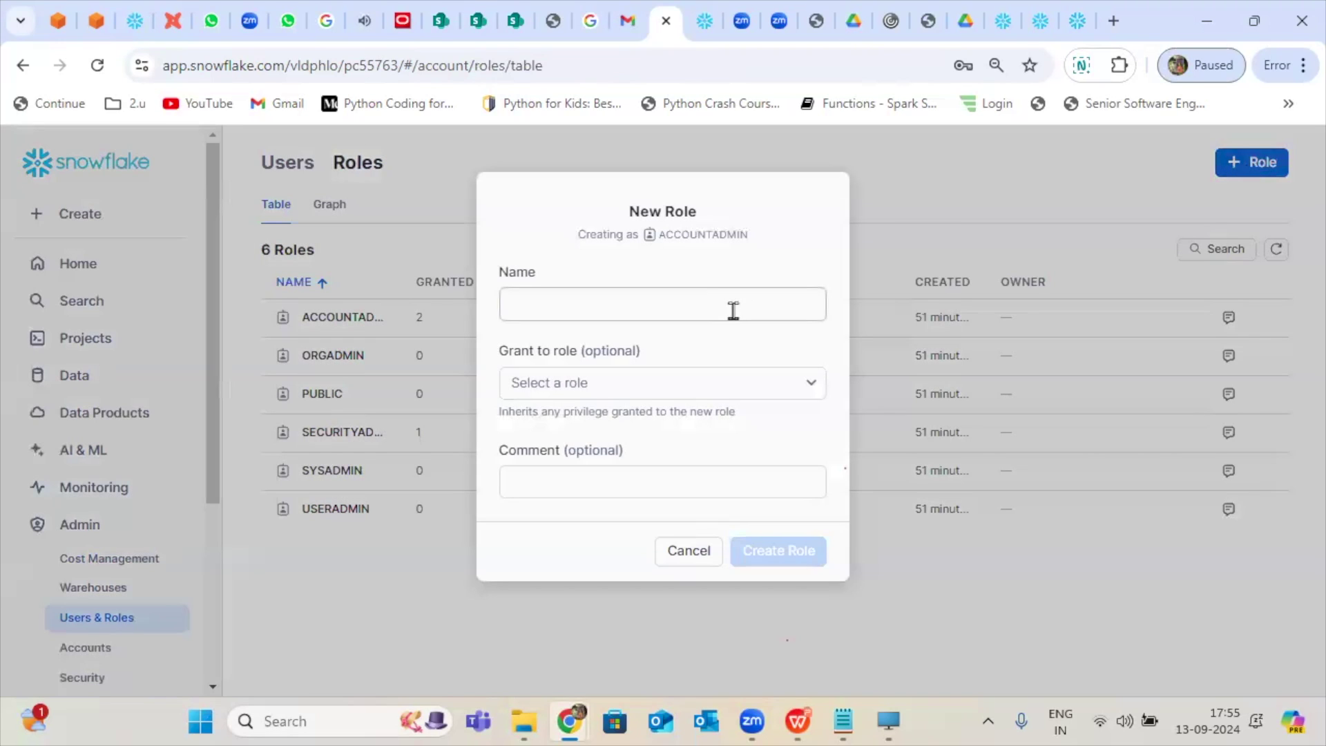
pyautogui.write('sales_analysts')
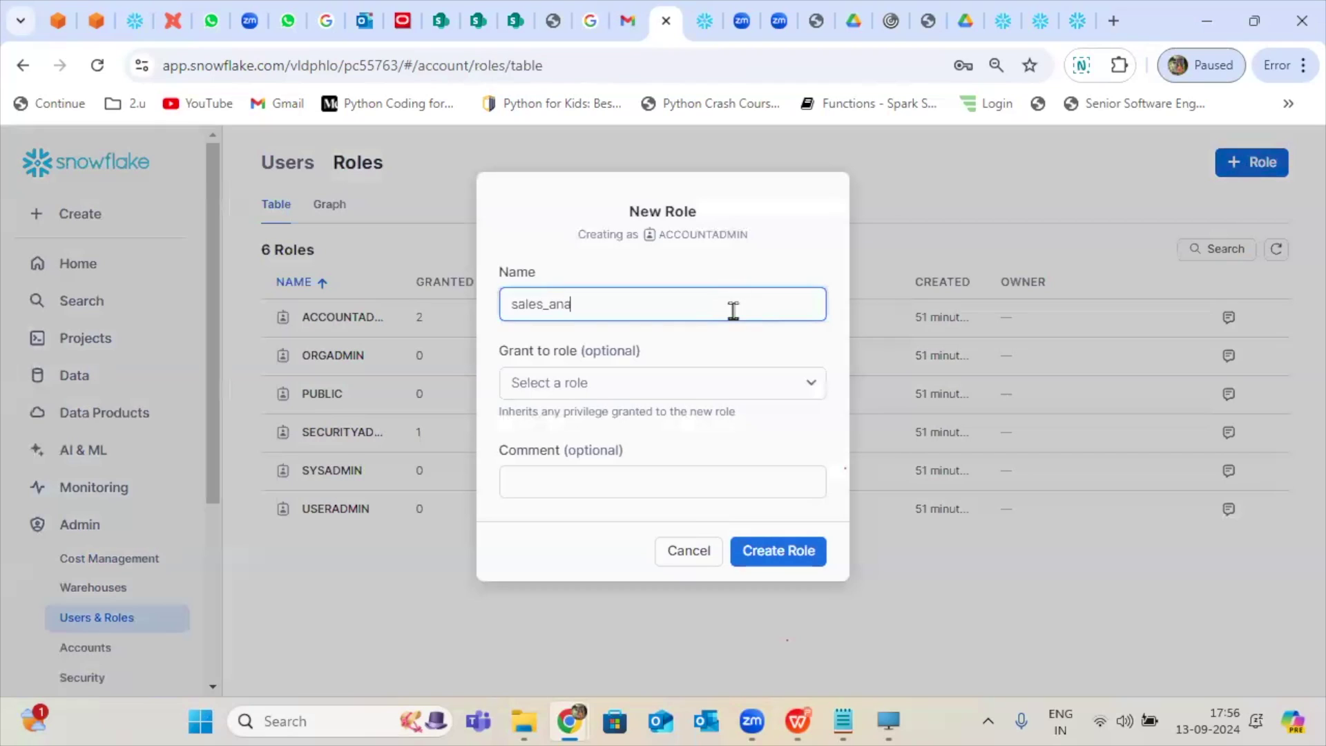
pyautogui.press('BackSpace')
pyautogui.press('BackSpace')
pyautogui.press('BackSpace')
pyautogui.press('BackSpace')
pyautogui.write('yst')
pyautogui.click(632, 393)
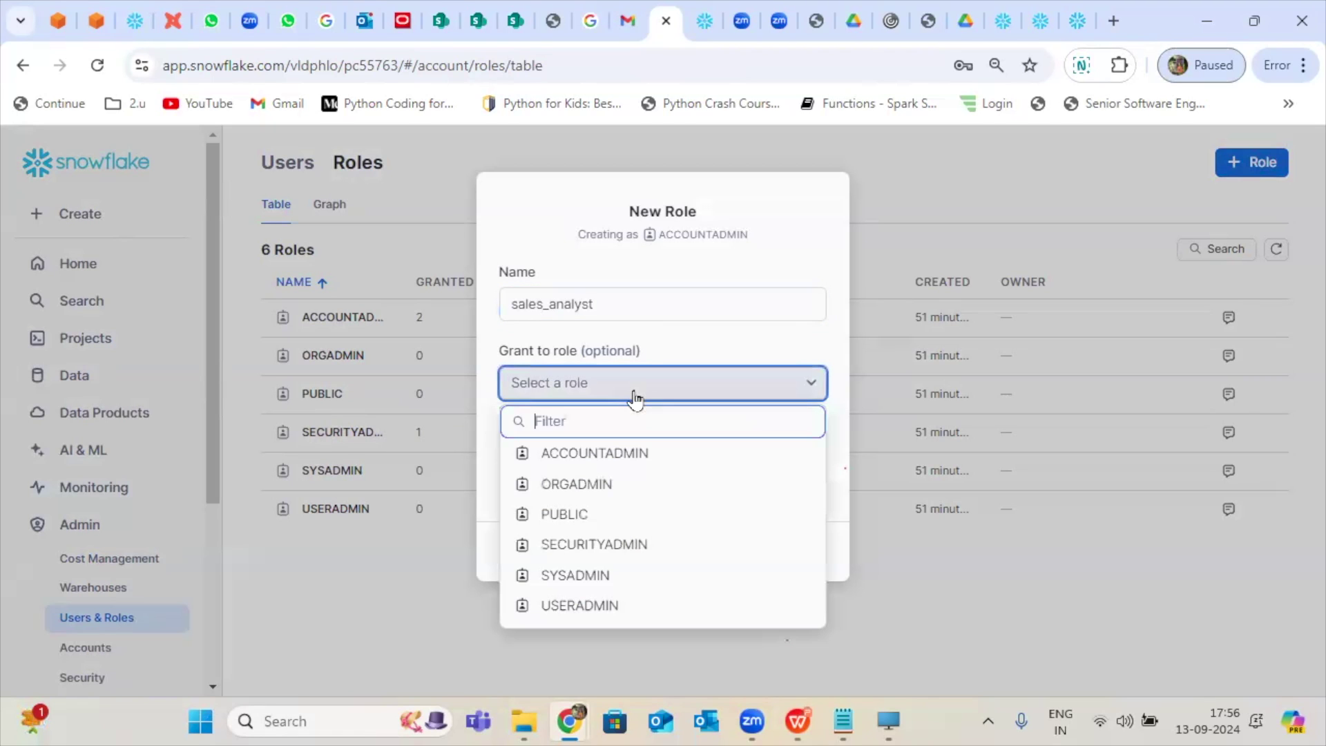
pyautogui.click(631, 454)
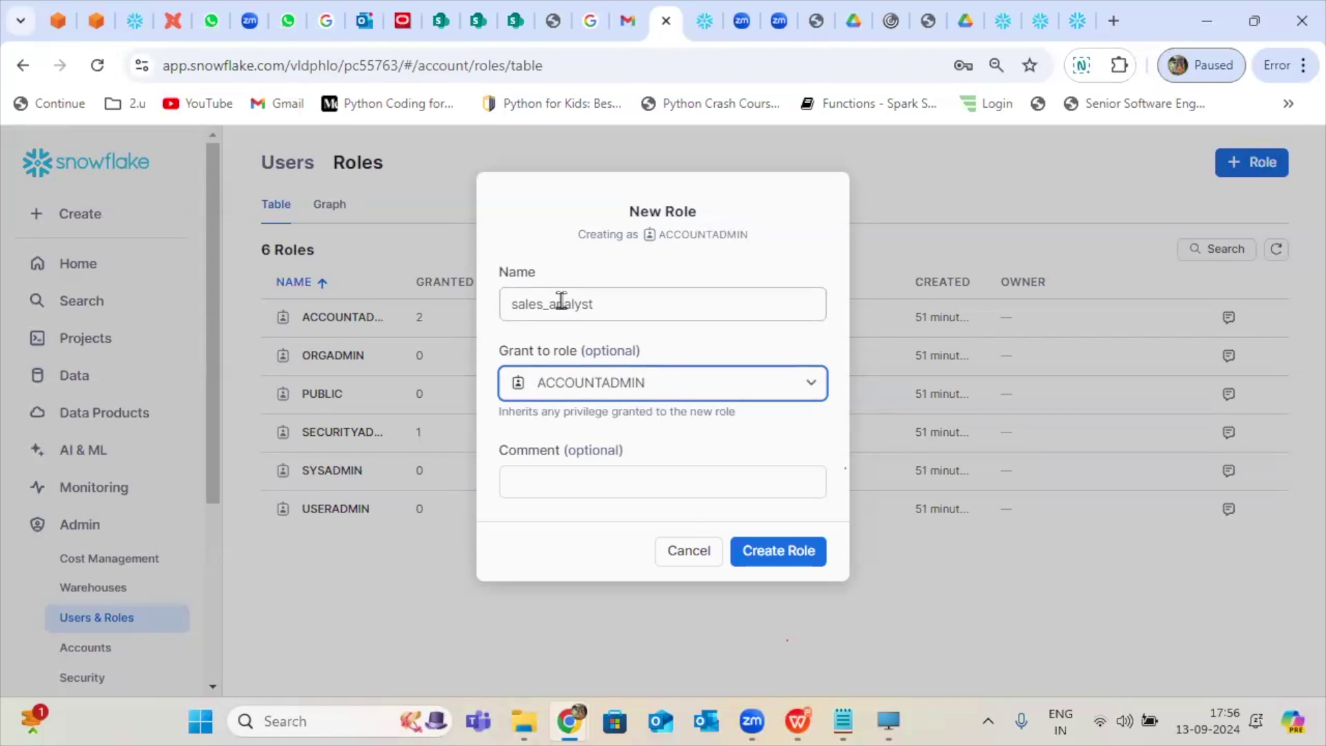
pyautogui.moveTo(566, 351); pyautogui.dragTo(643, 353)
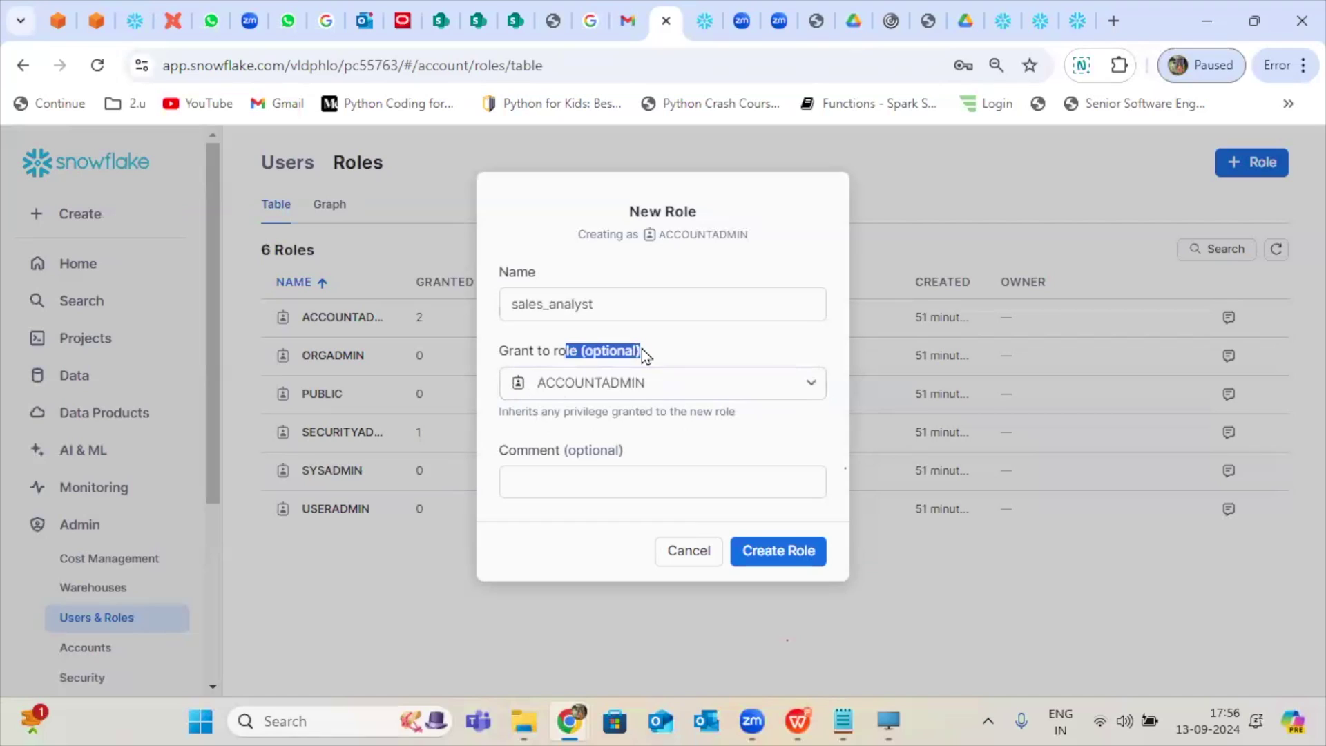
pyautogui.click(643, 351)
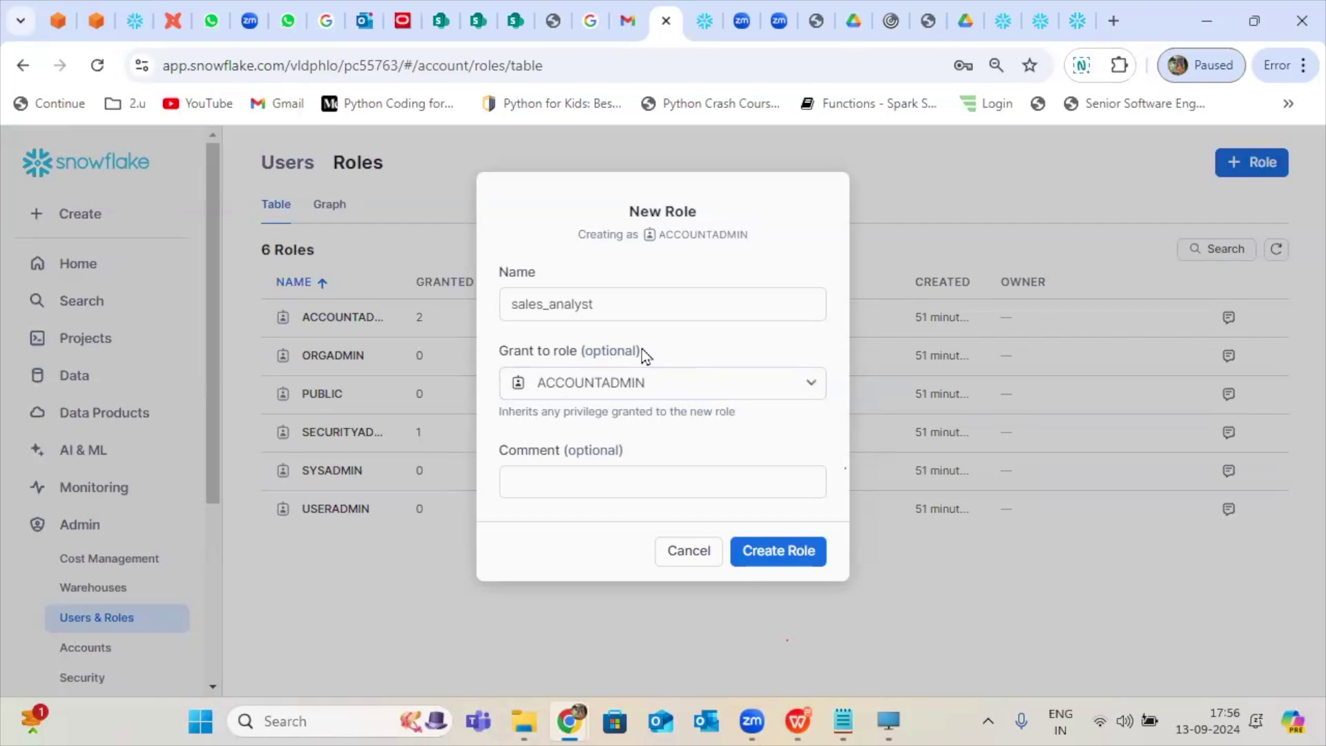
pyautogui.click(759, 554)
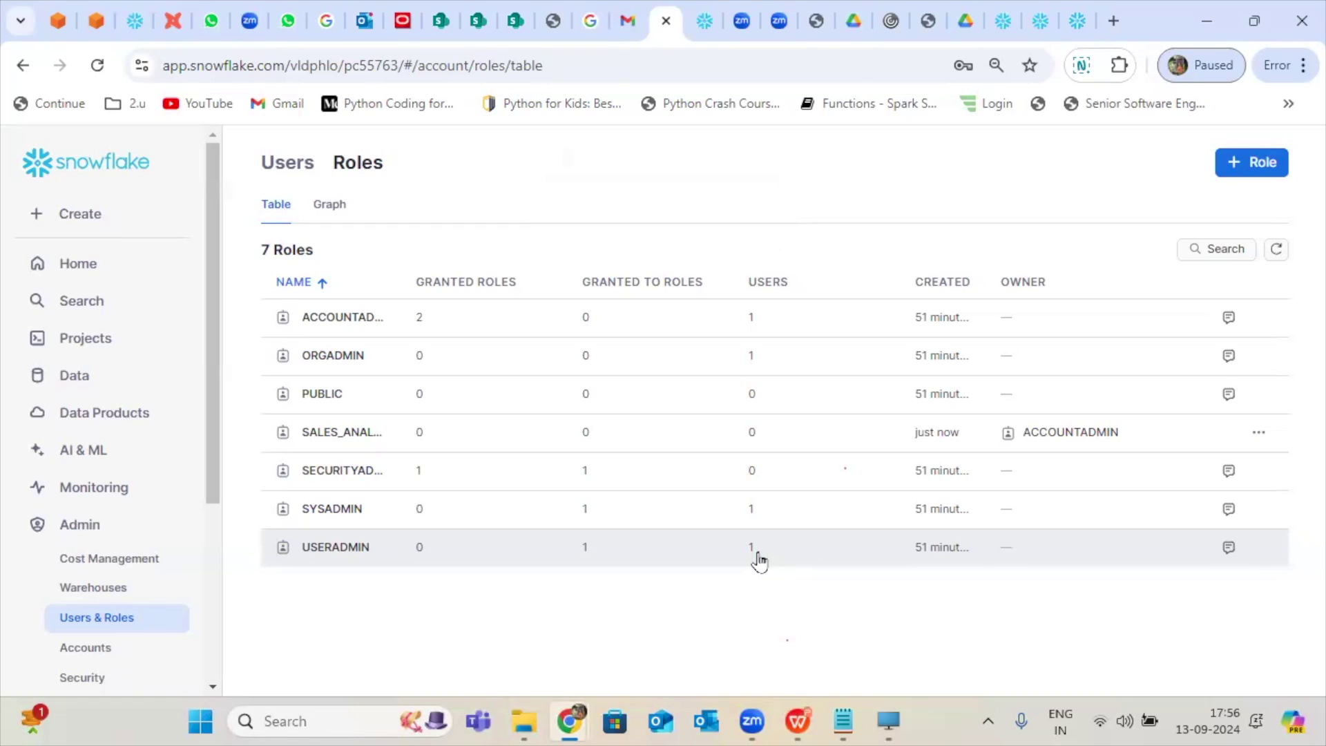
# Open SALES_ANALYST and grant it to each of the two users in turn.
pyautogui.click(354, 433)
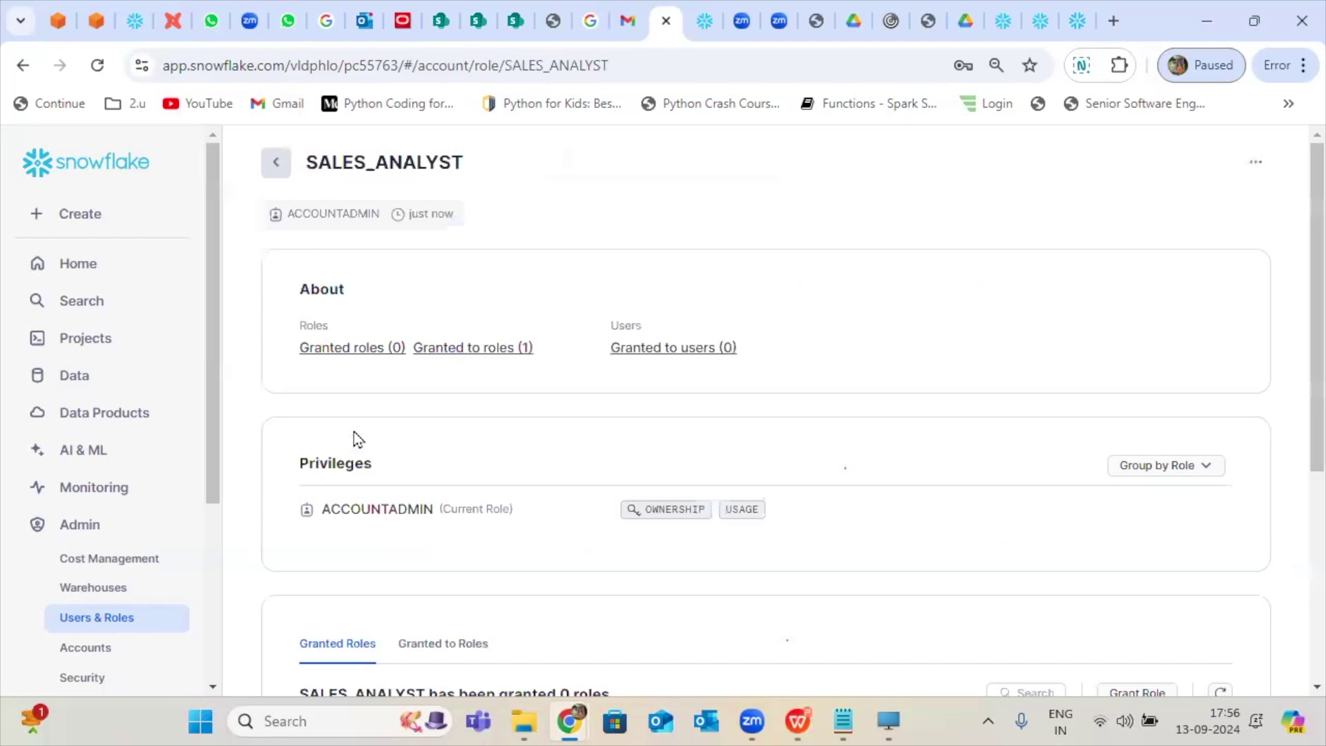
pyautogui.scroll(-5, 1294, 577)
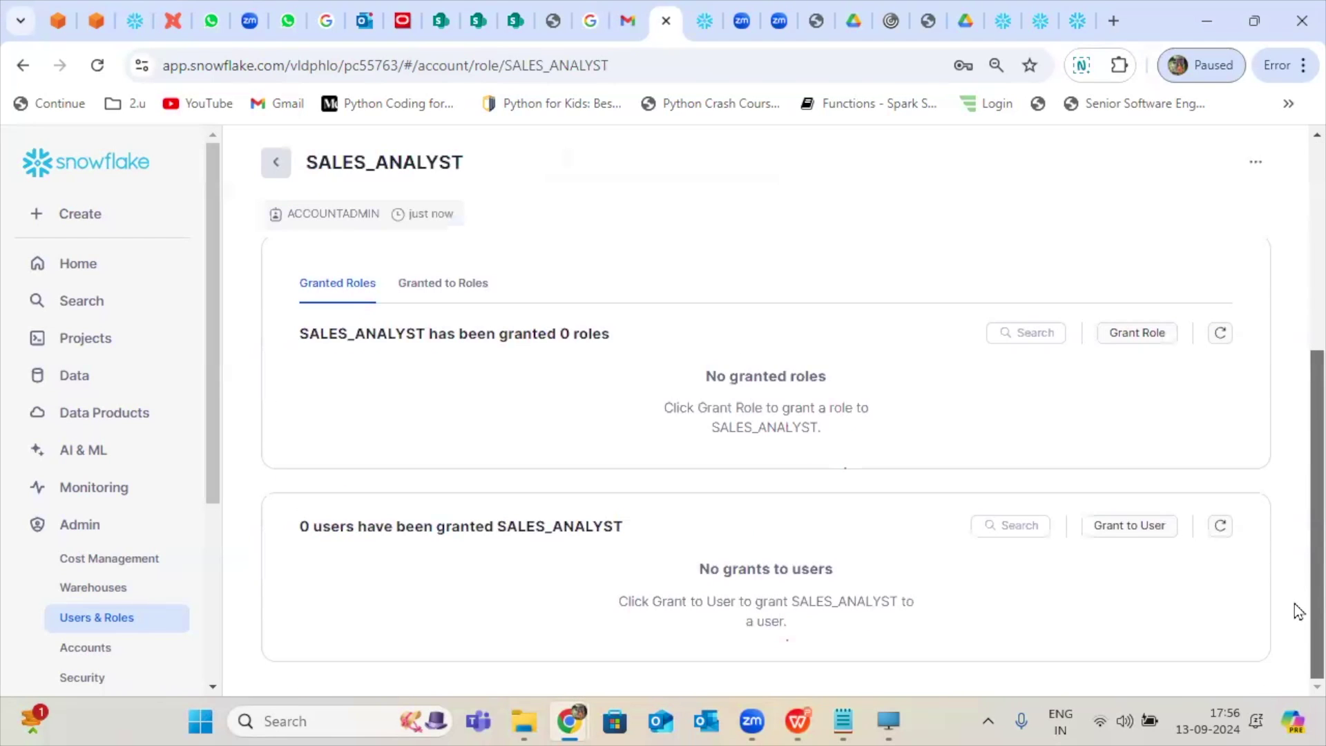
pyautogui.click(1110, 536)
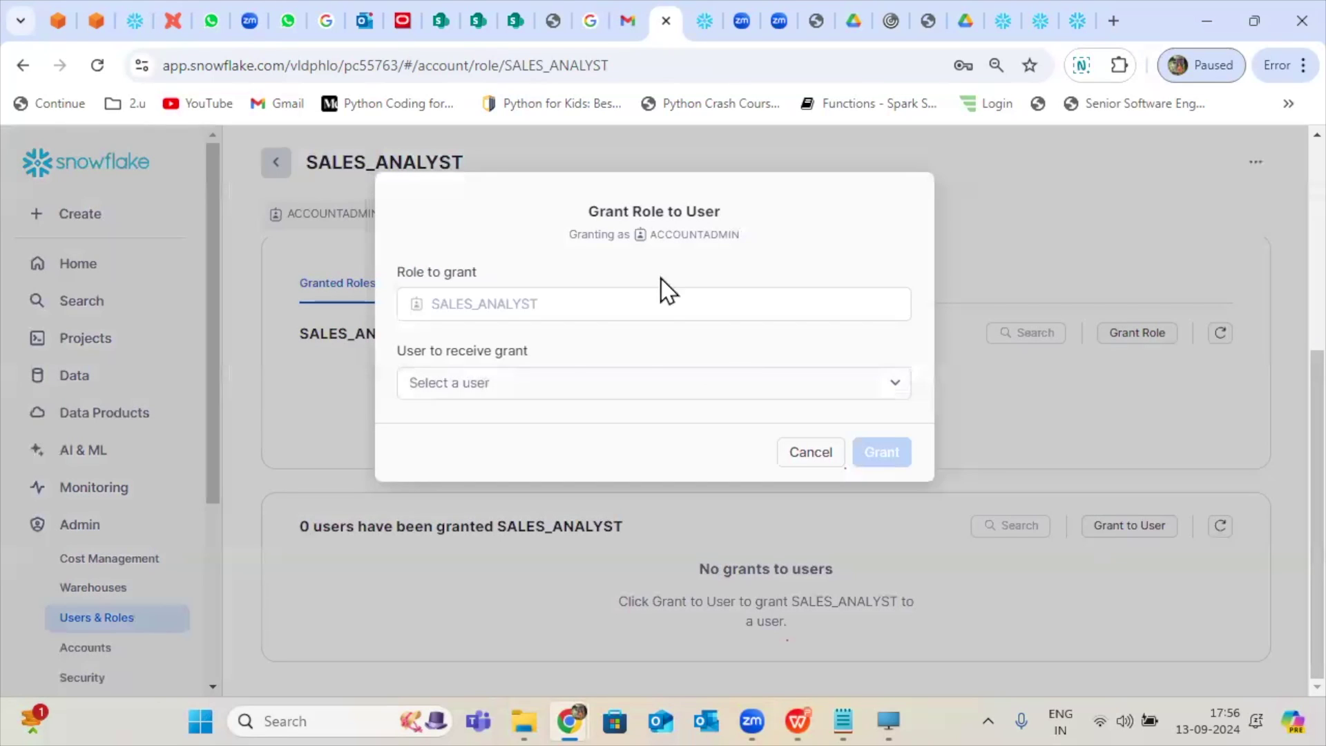
pyautogui.click(551, 392)
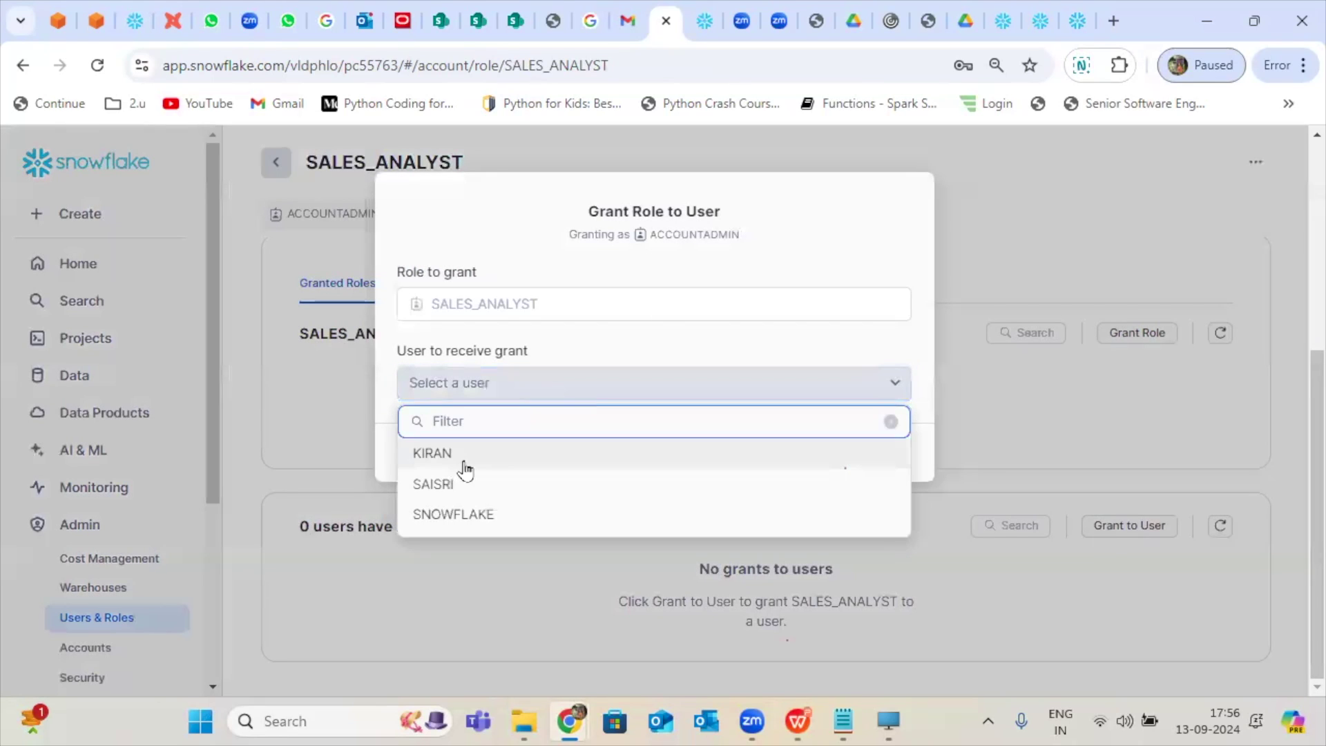
pyautogui.click(442, 453)
pyautogui.click(872, 454)
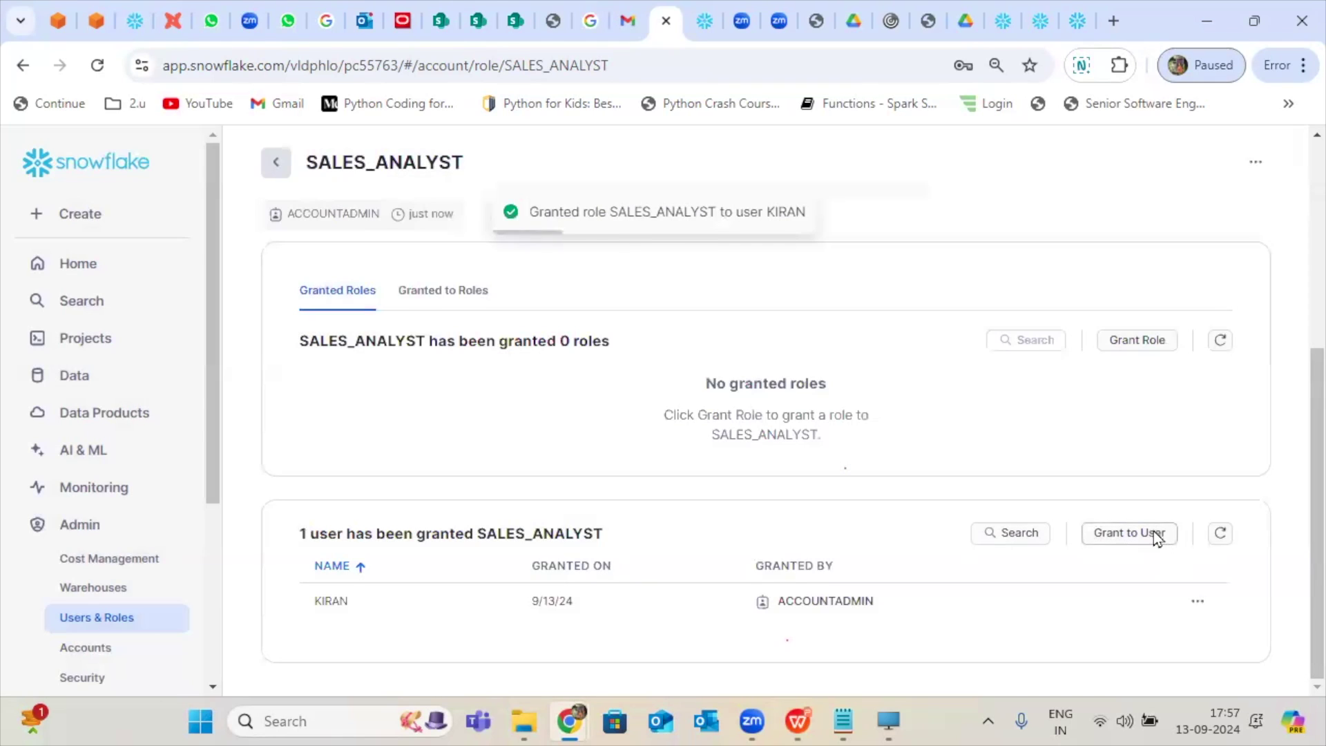
pyautogui.click(1151, 534)
pyautogui.click(760, 399)
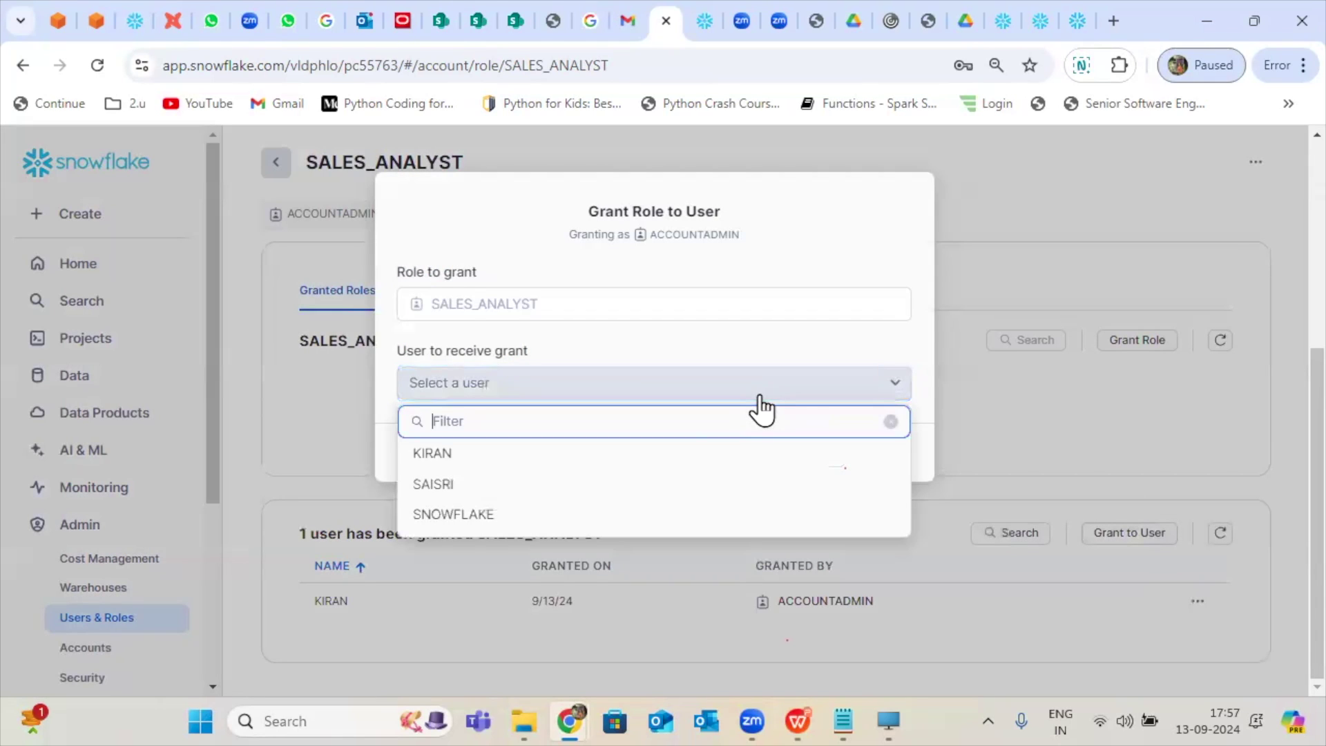
pyautogui.click(664, 484)
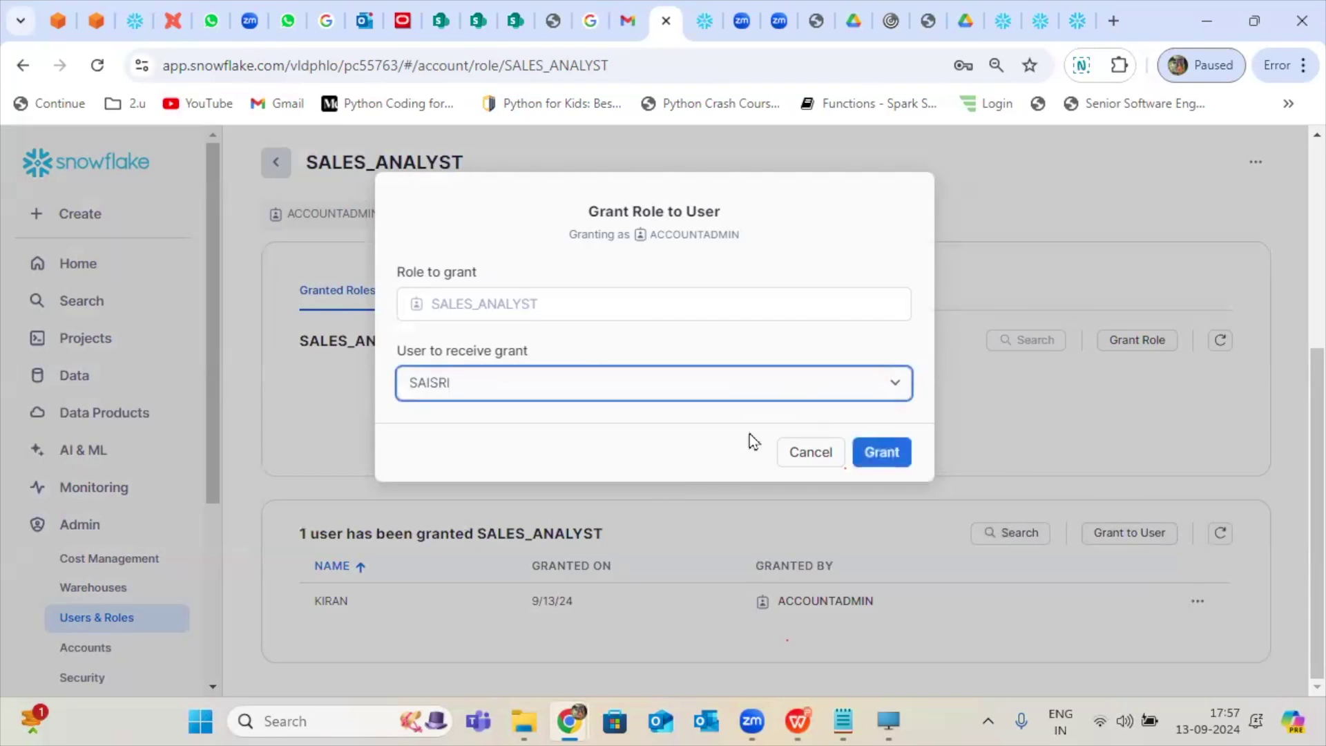
pyautogui.click(873, 458)
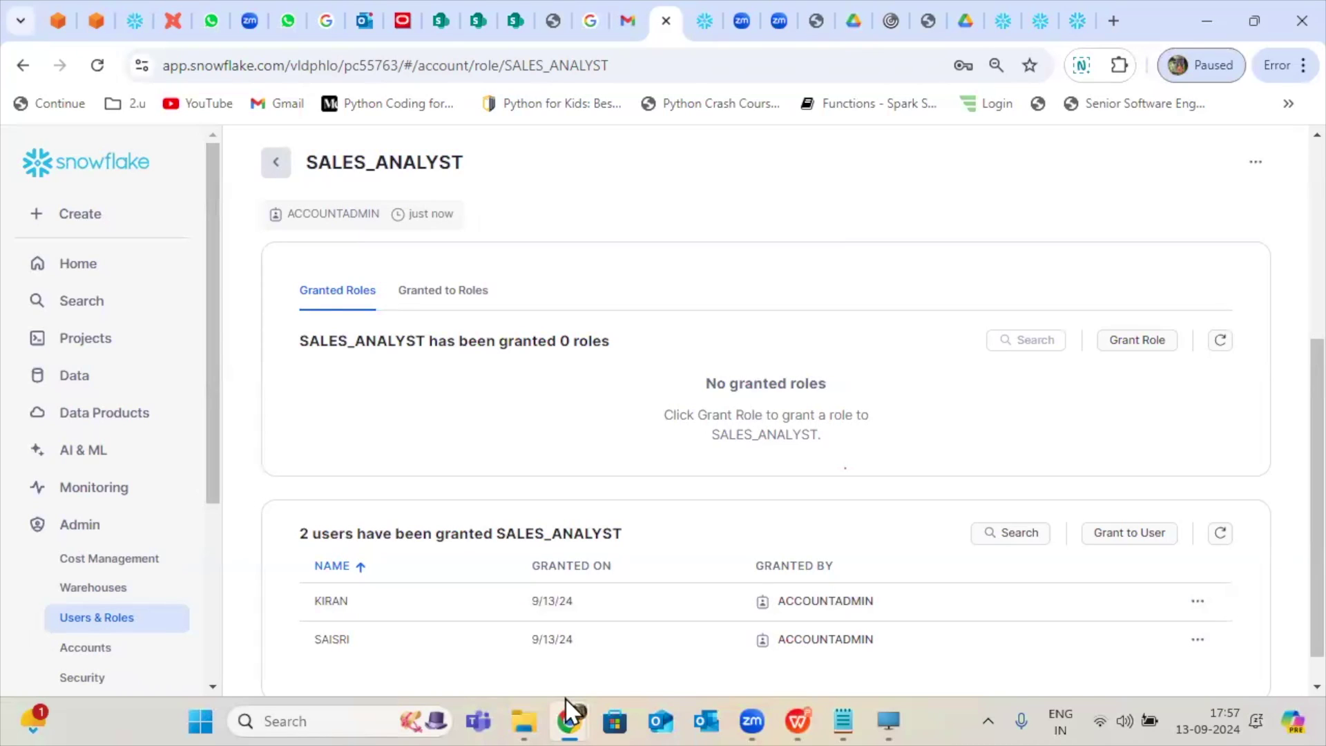
pyautogui.click(566, 721)
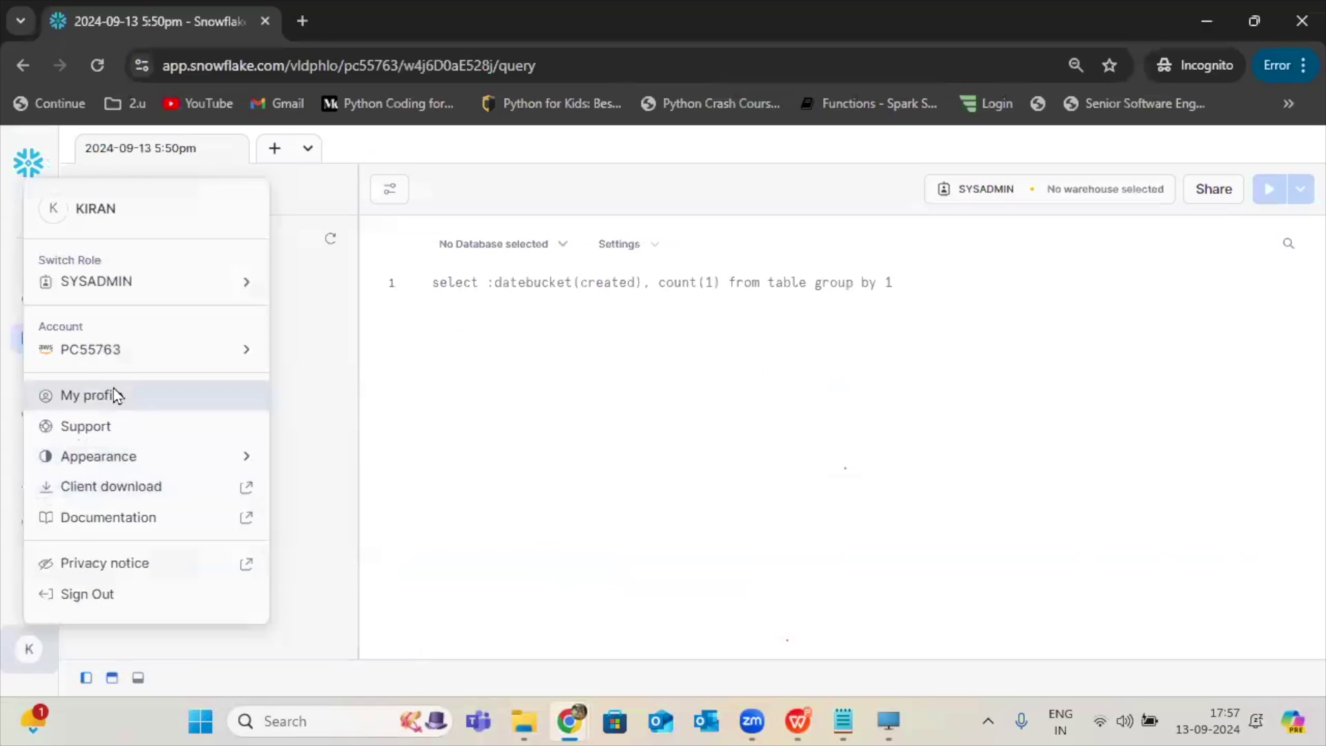
pyautogui.moveTo(109, 283)
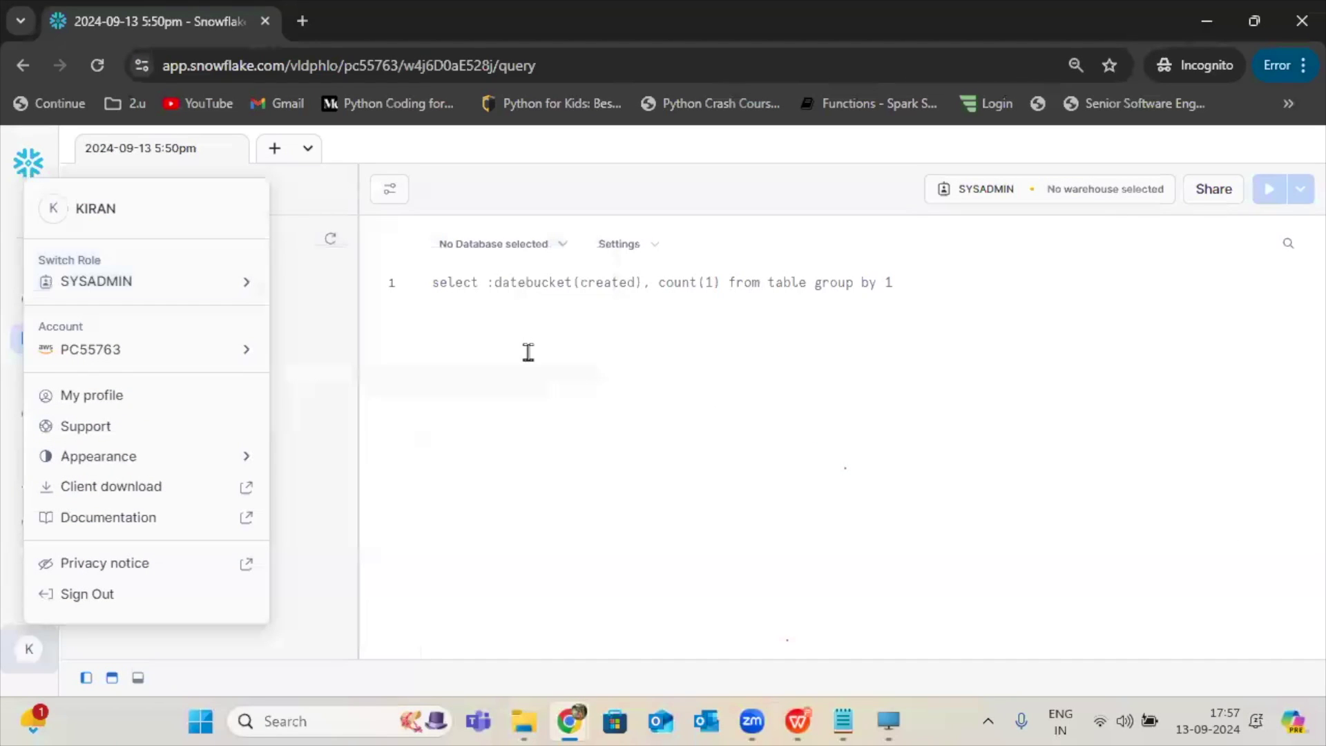
pyautogui.click(1206, 20)
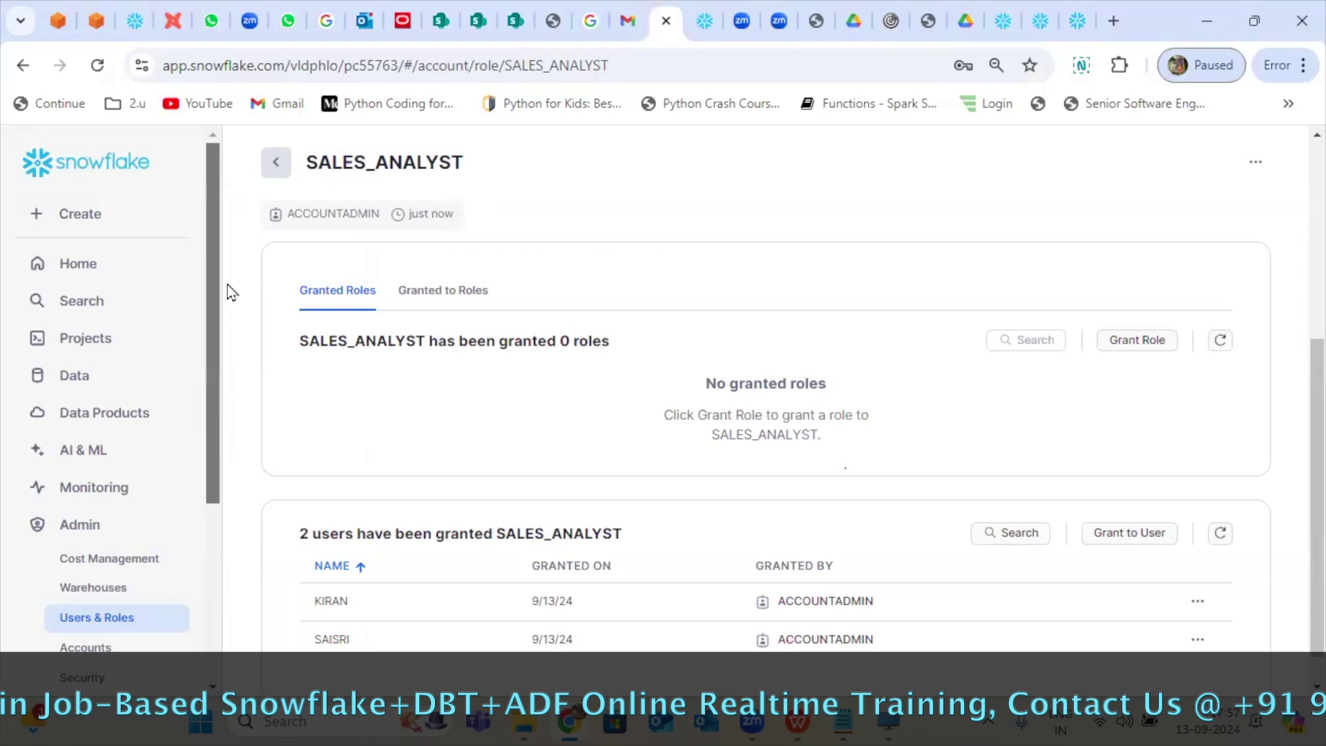
# Reopen SALES_ANALYST from the Roles table to confirm its two users, then go back.
pyautogui.click(273, 165)
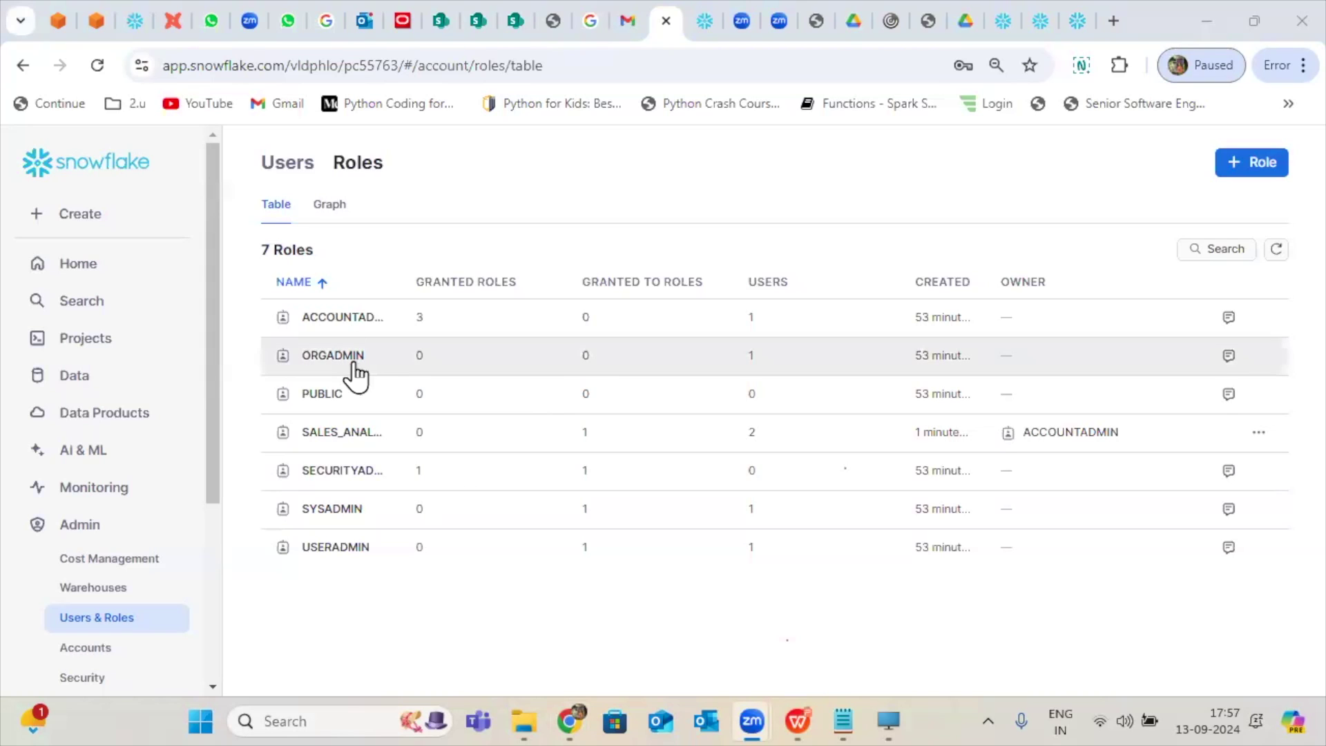
pyautogui.click(413, 455)
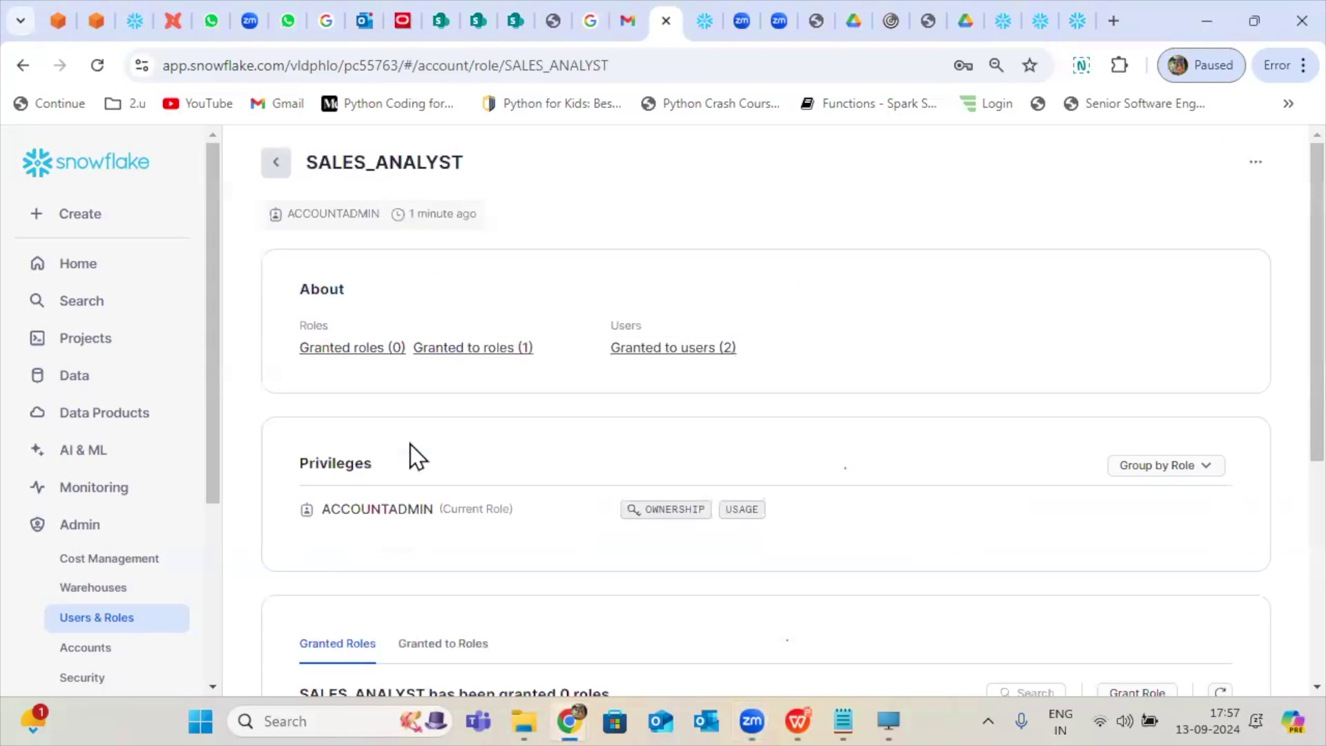
pyautogui.click(275, 163)
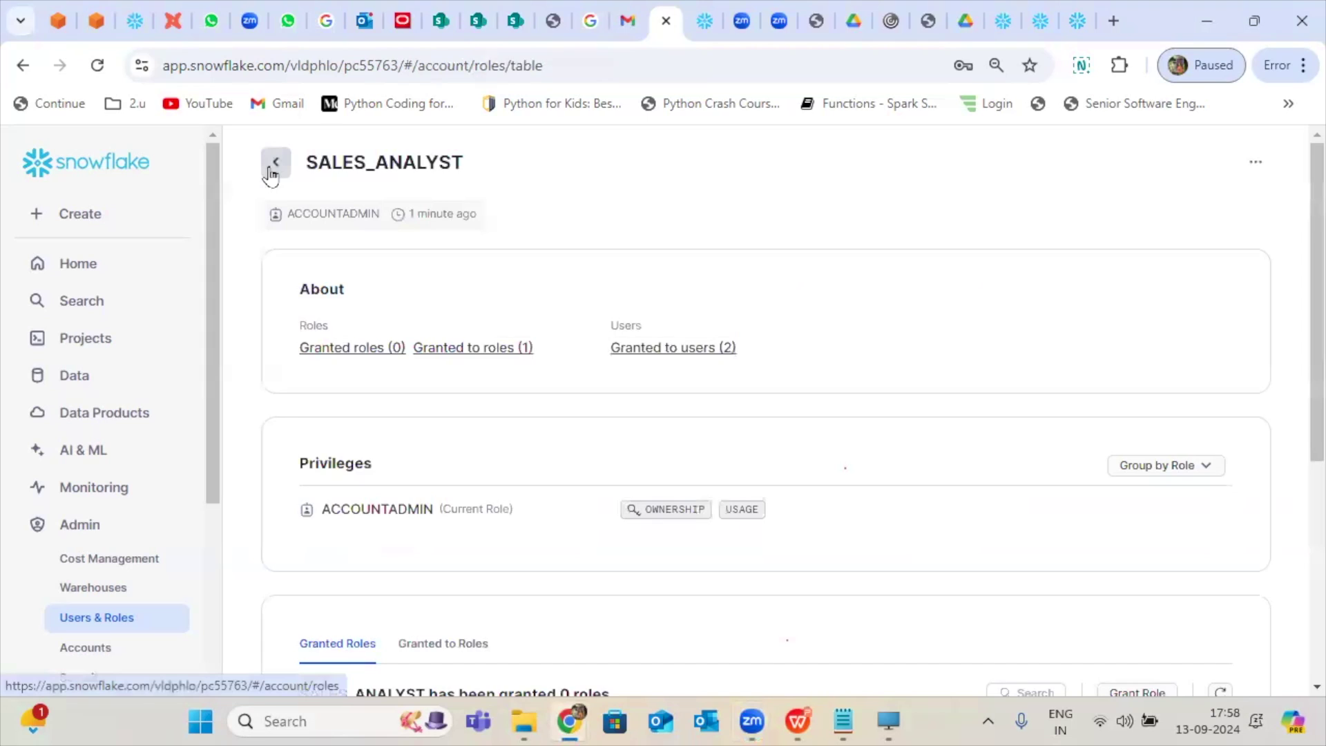
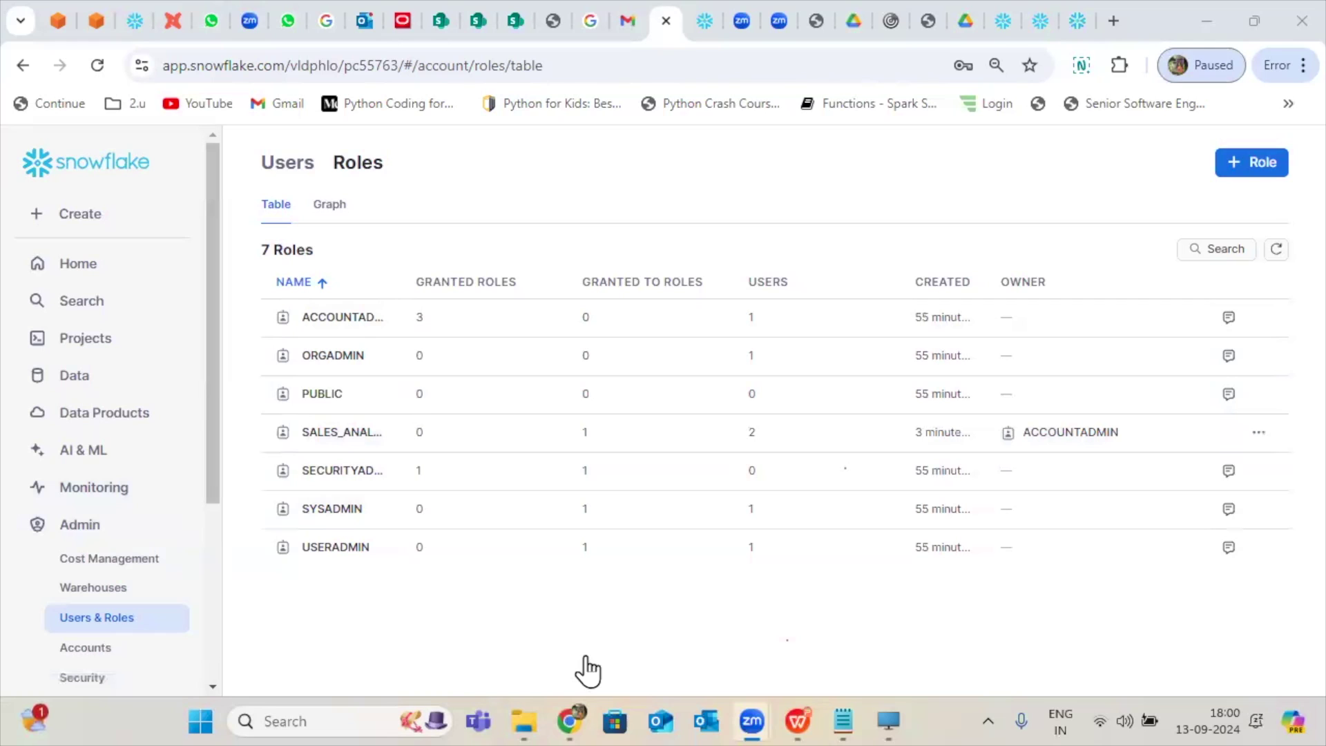
# In the second user's worksheet window, check the account menu's roles without leaving SYSADMIN.
pyautogui.hotkey('alt', 'Tab')
pyautogui.moveTo(117, 290)
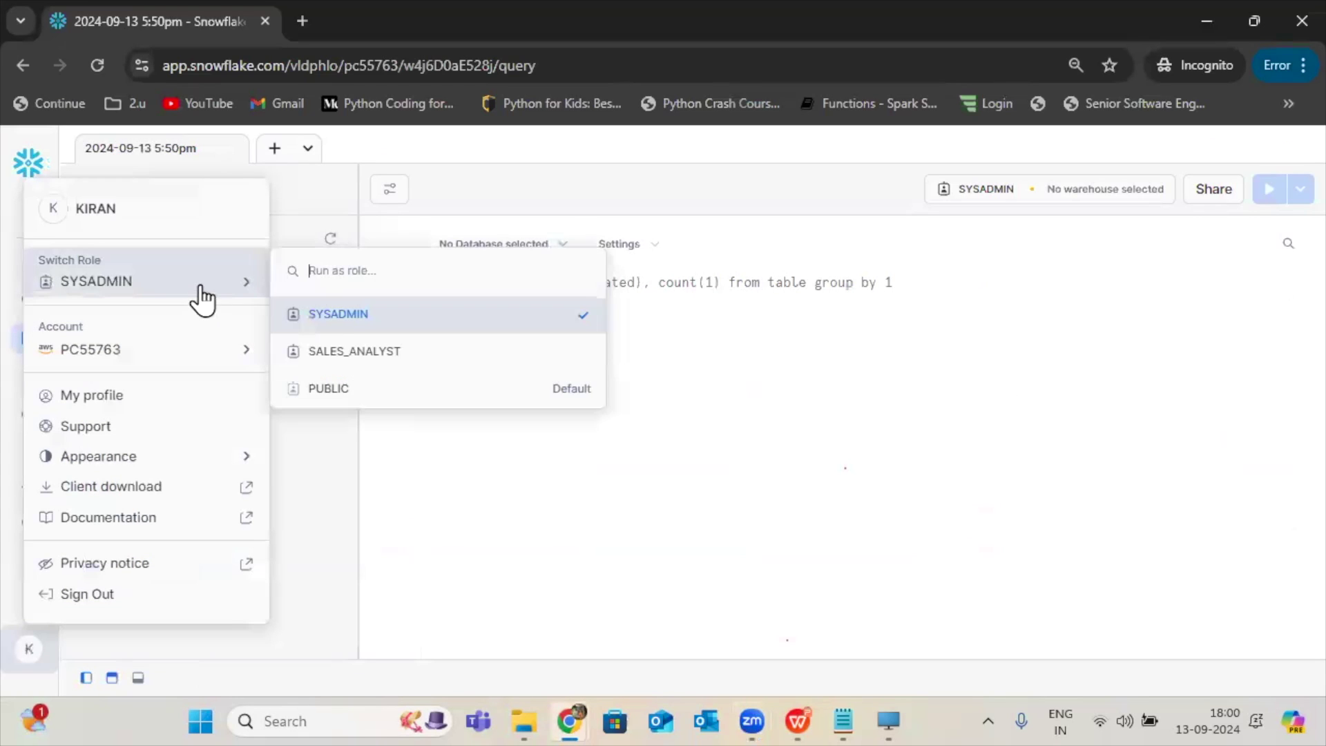
pyautogui.click(349, 356)
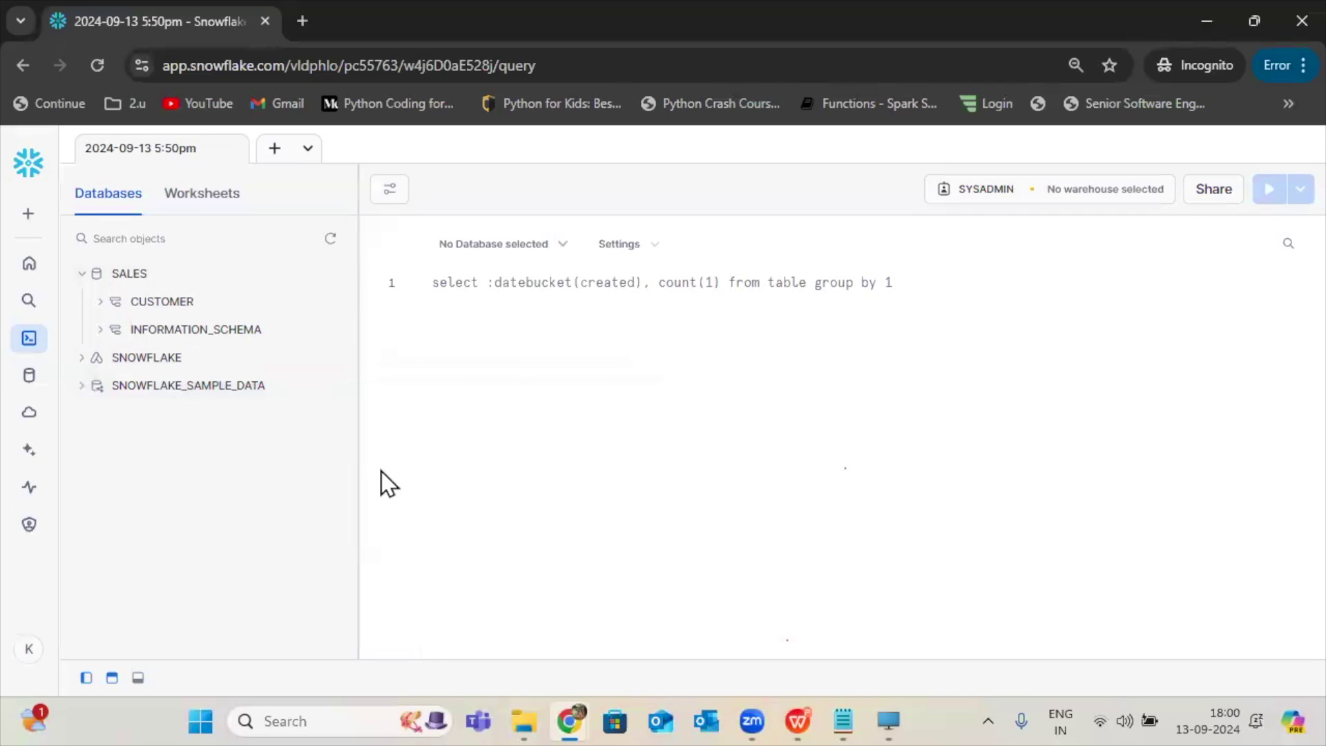
pyautogui.click(29, 651)
pyautogui.click(658, 445)
# Refresh the Databases panel so SALES is listed, glancing at the roles overview window.
pyautogui.click(331, 239)
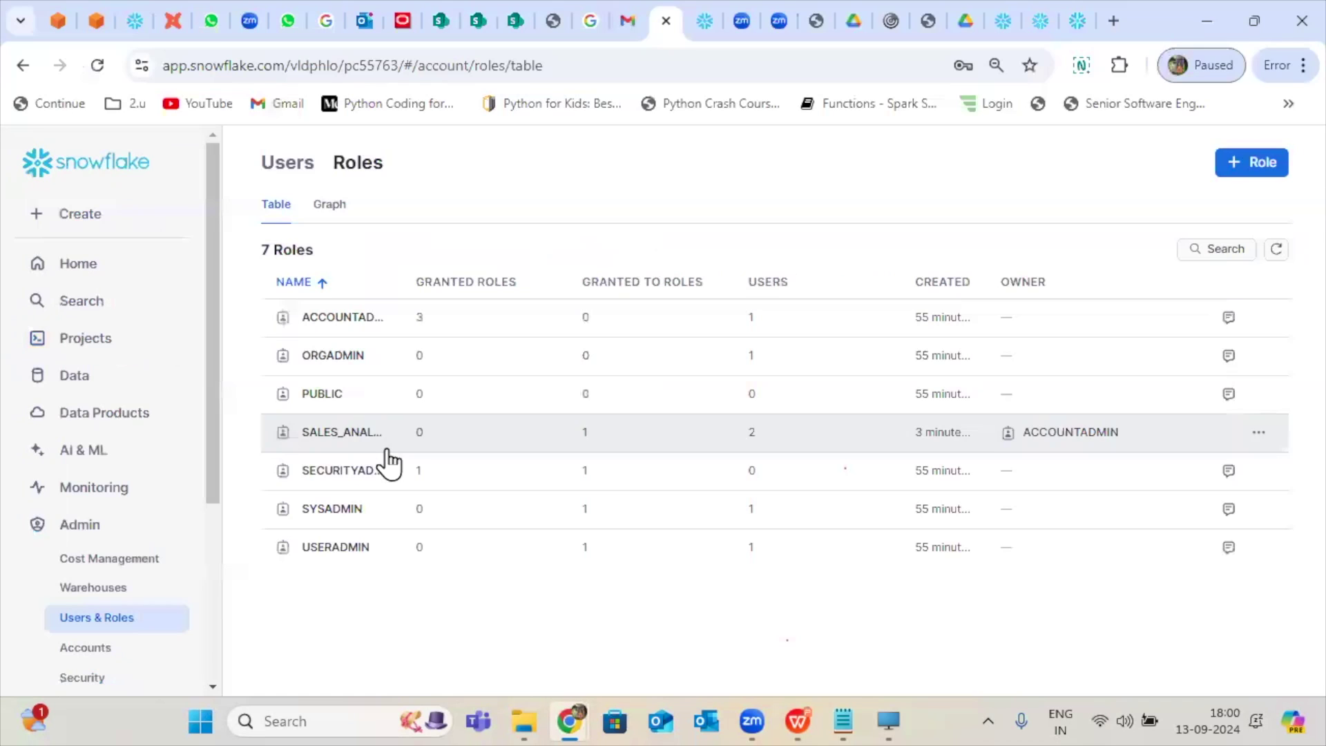
pyautogui.hotkey('alt', 'Tab')
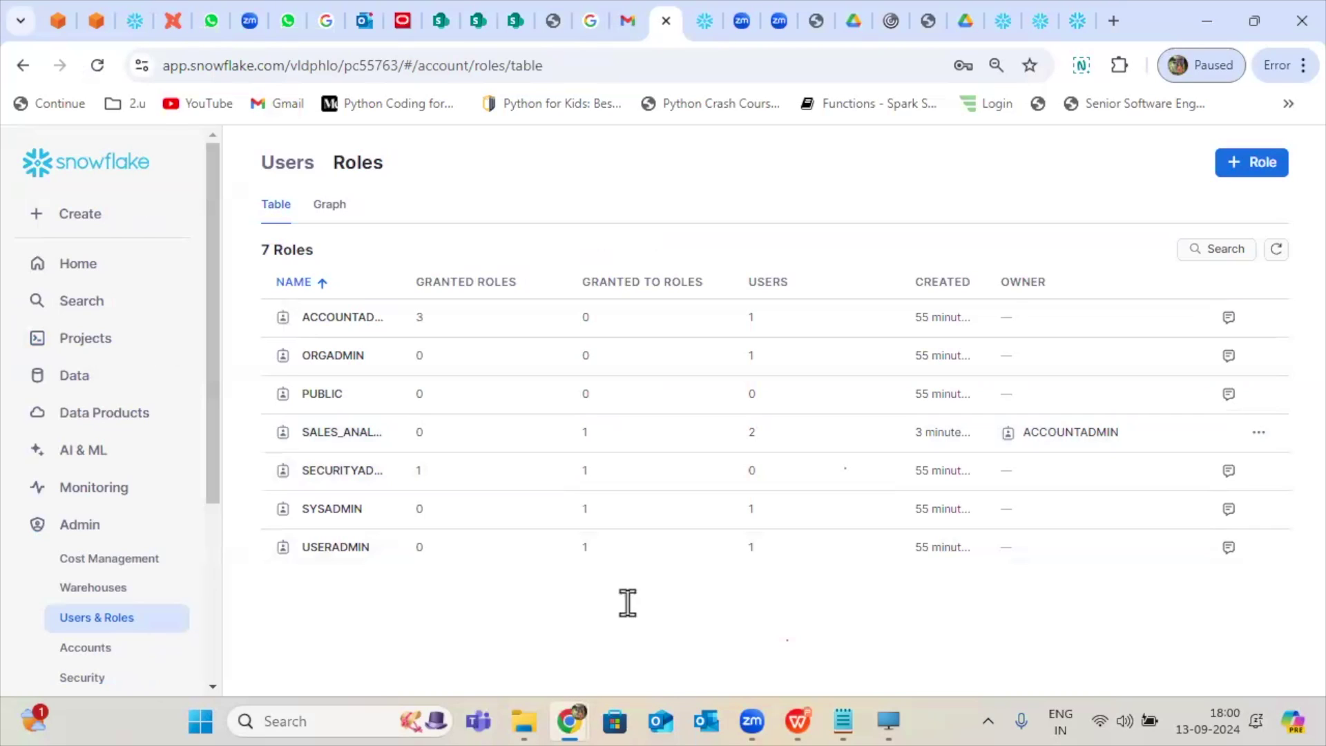
pyautogui.hotkey('alt', 'Tab')
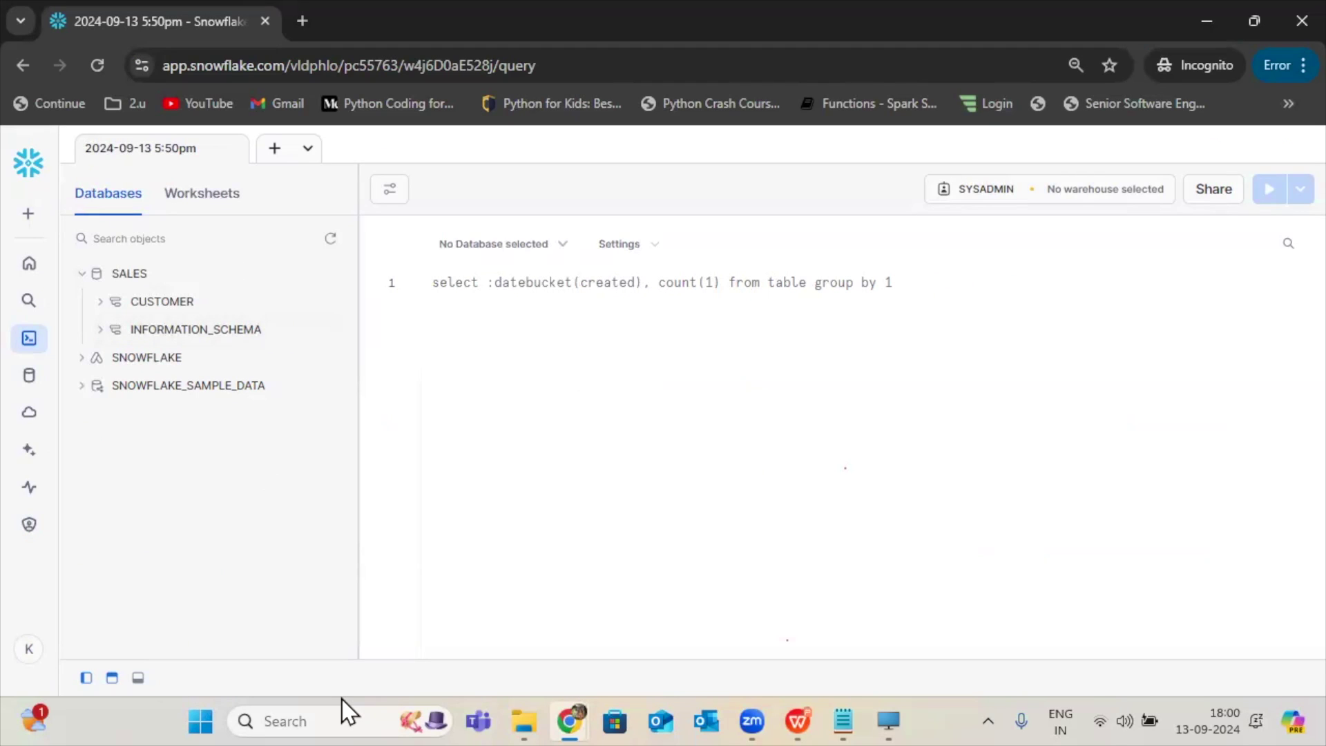
# Review the roles offered in the account menu without changing role.
pyautogui.click(29, 651)
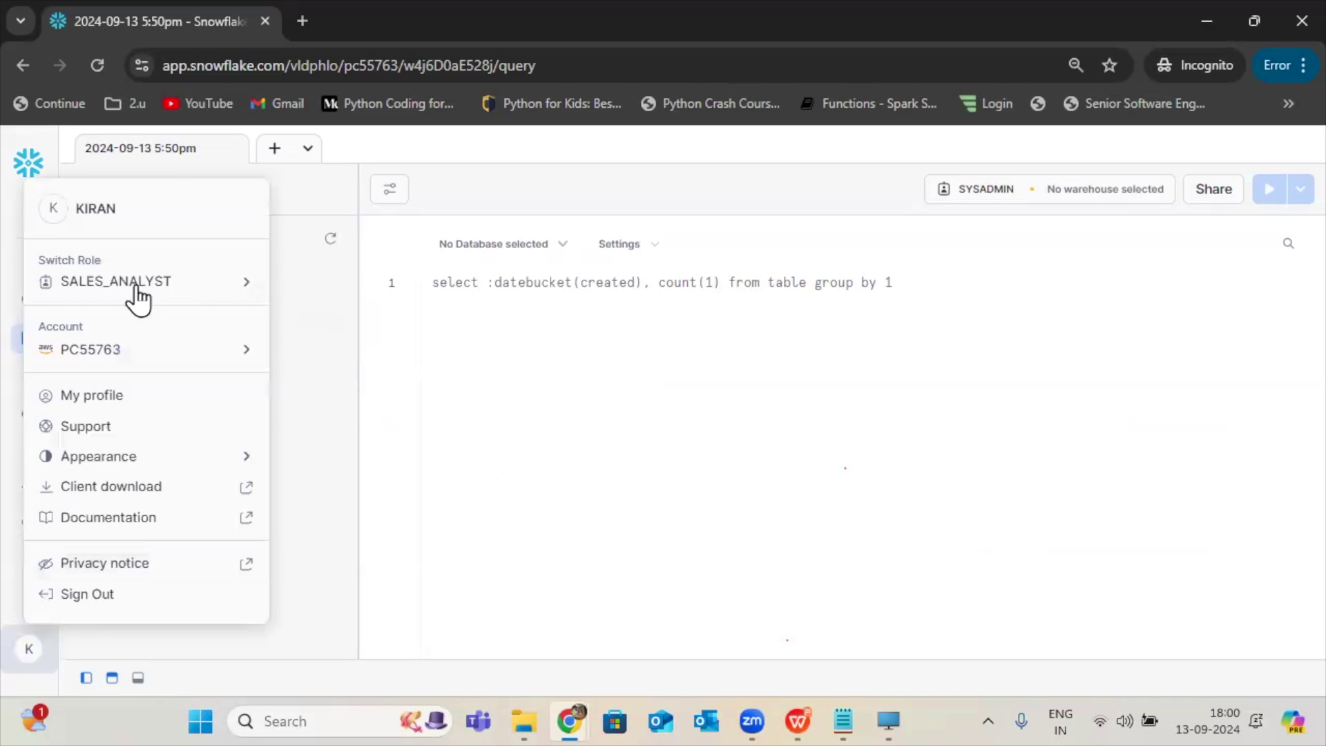
pyautogui.moveTo(145, 299)
pyautogui.click(803, 362)
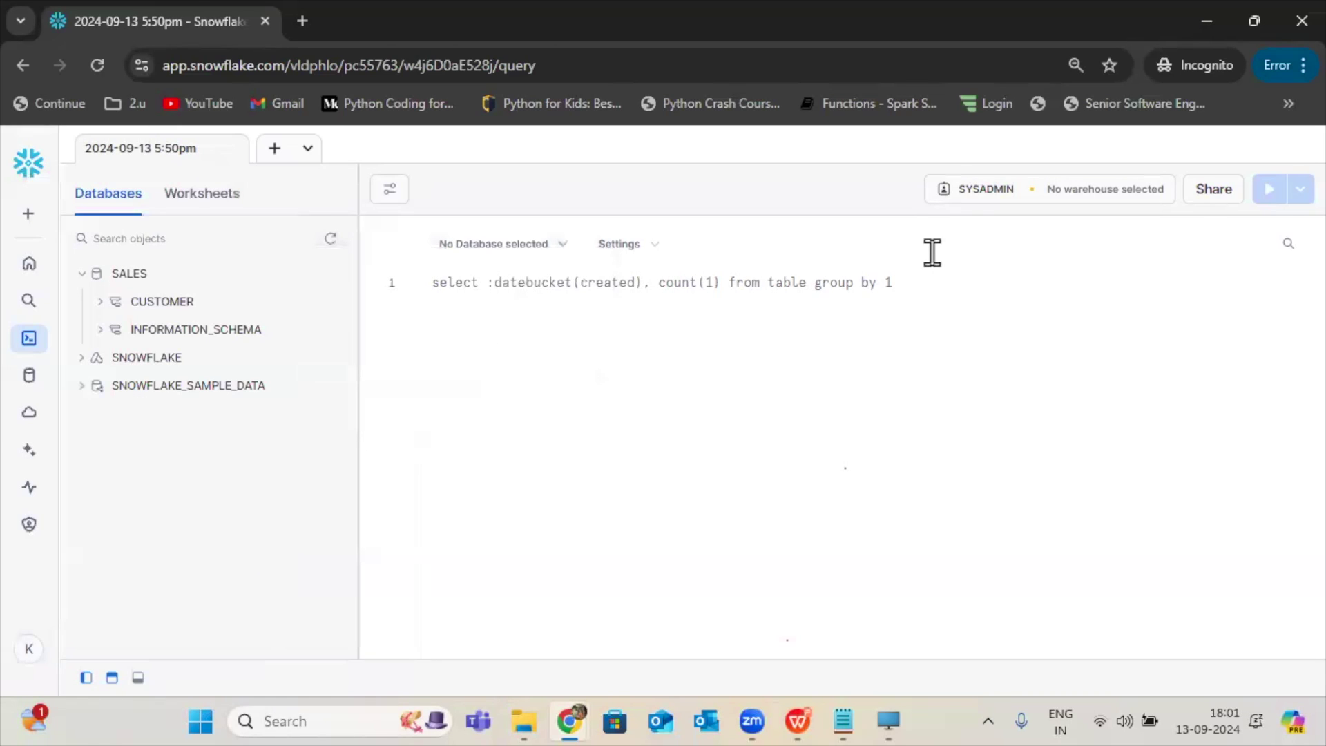
# Set the worksheet role to SALES_ANALYST and refresh the object list, where SALES disappears.
pyautogui.click(965, 199)
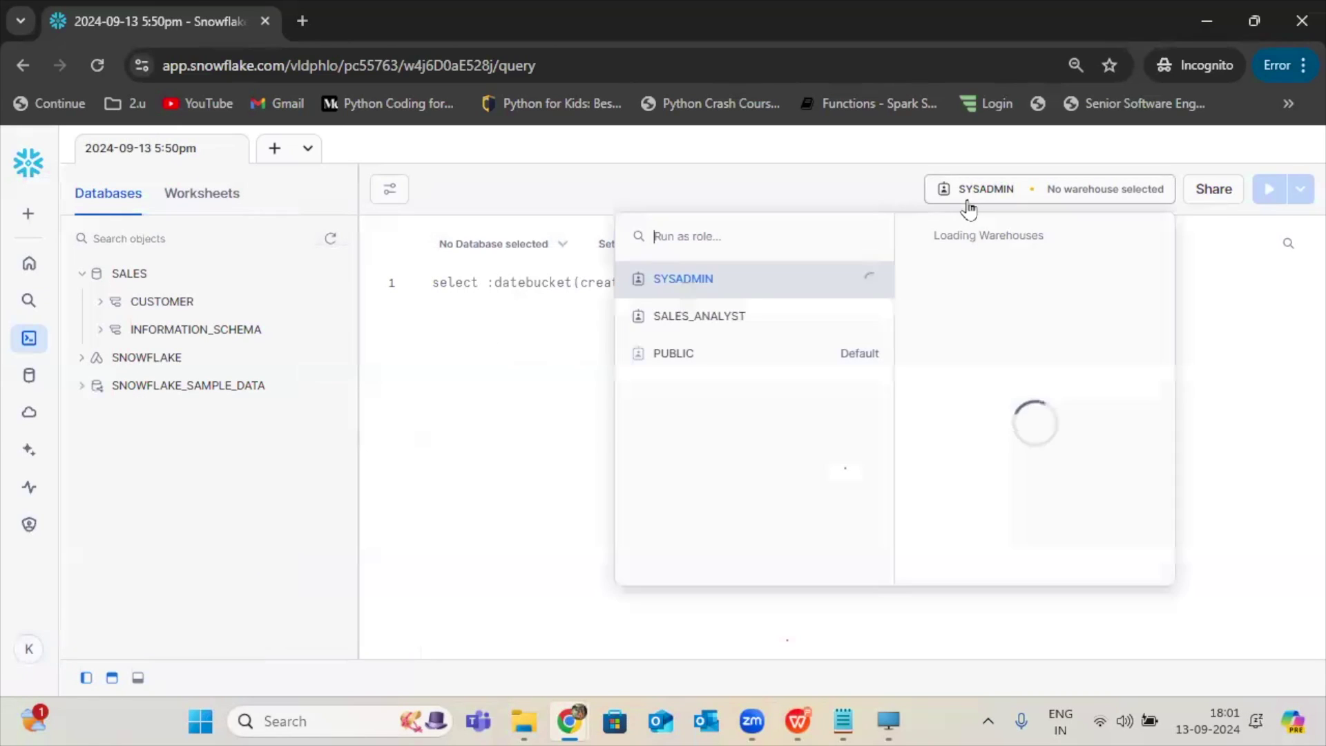
pyautogui.click(750, 325)
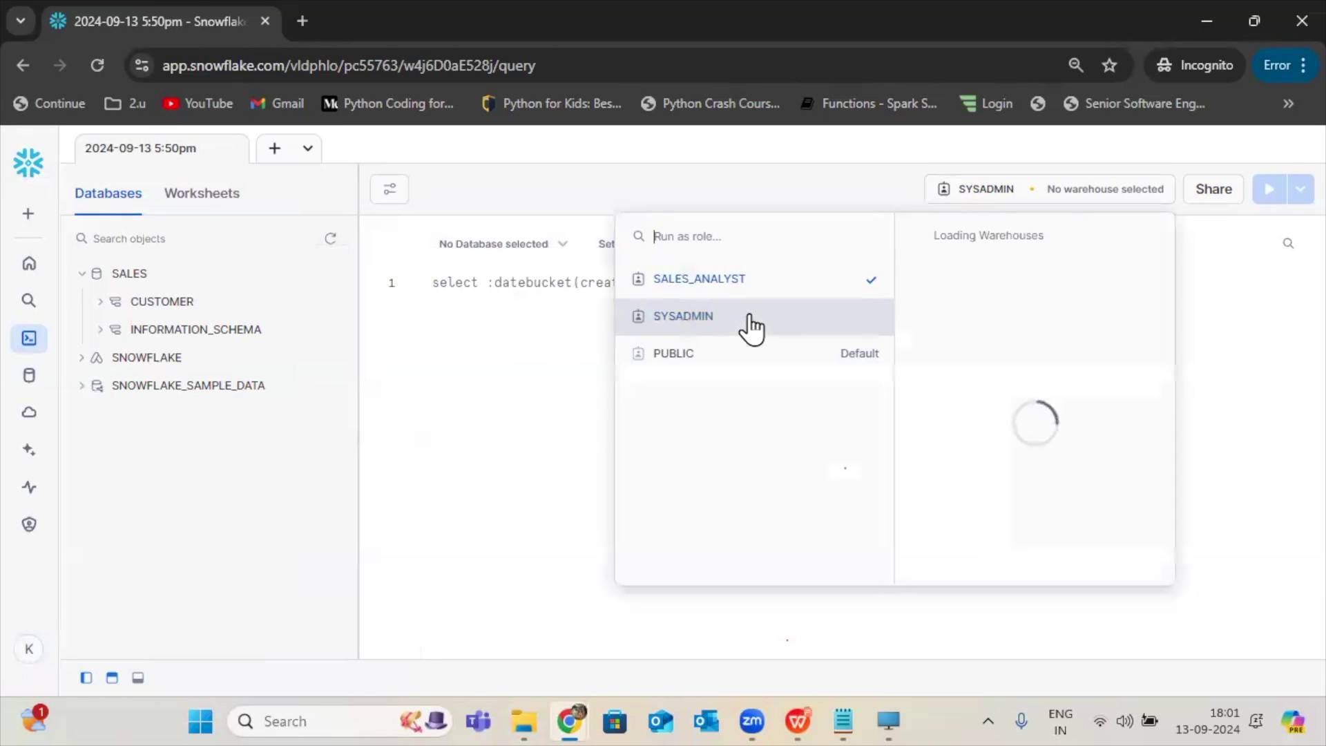
pyautogui.click(722, 356)
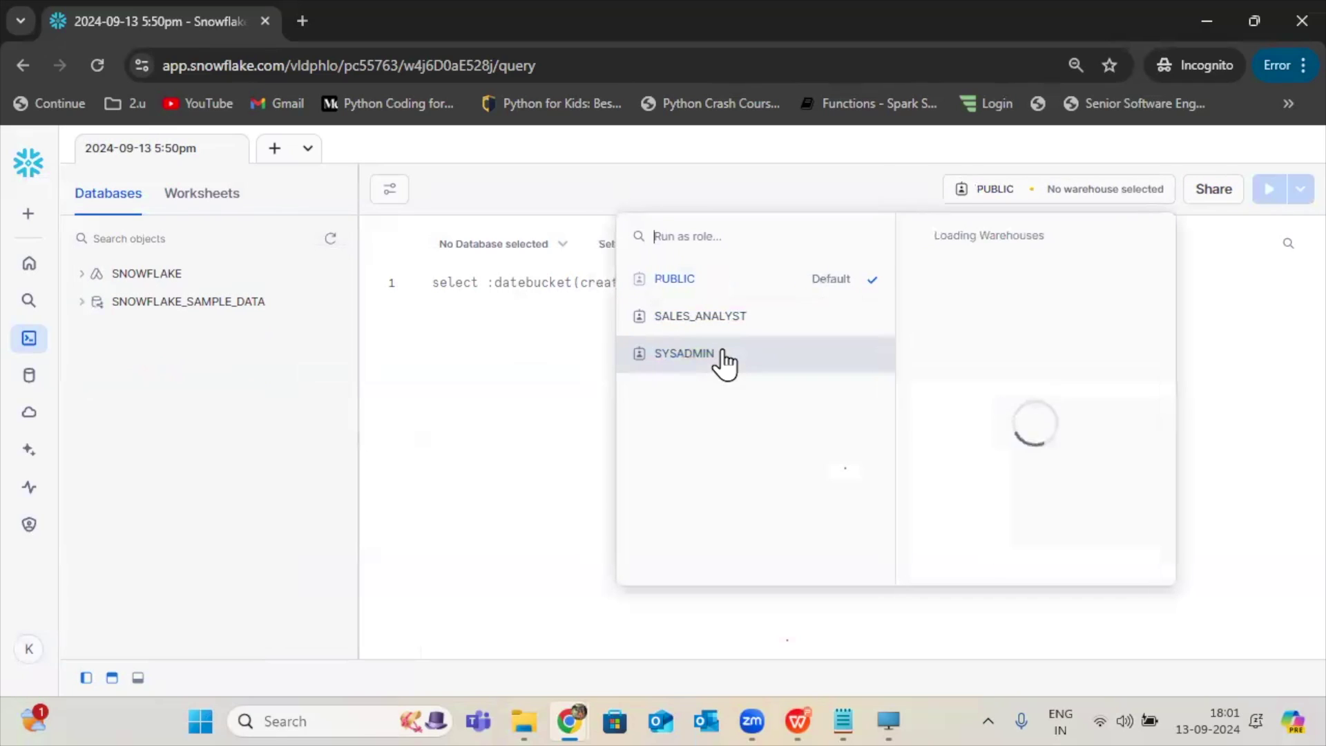
pyautogui.click(450, 319)
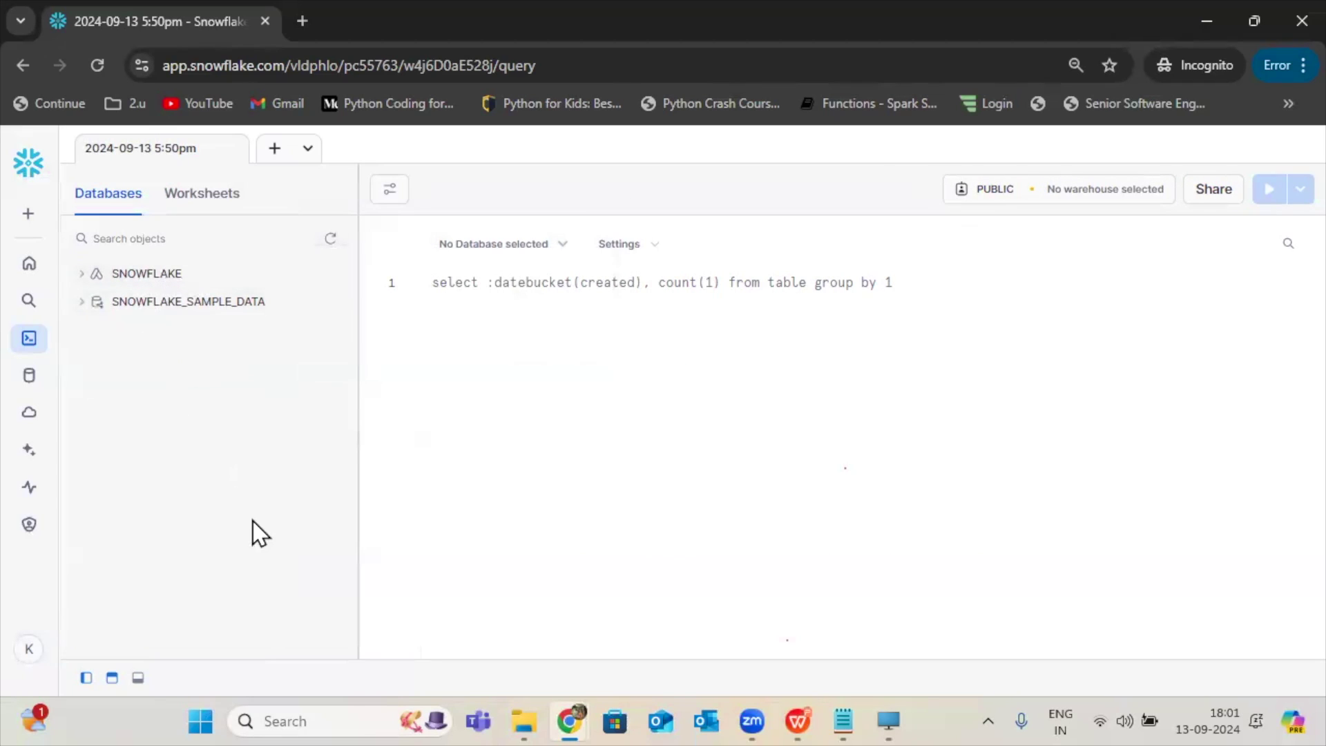
pyautogui.click(975, 197)
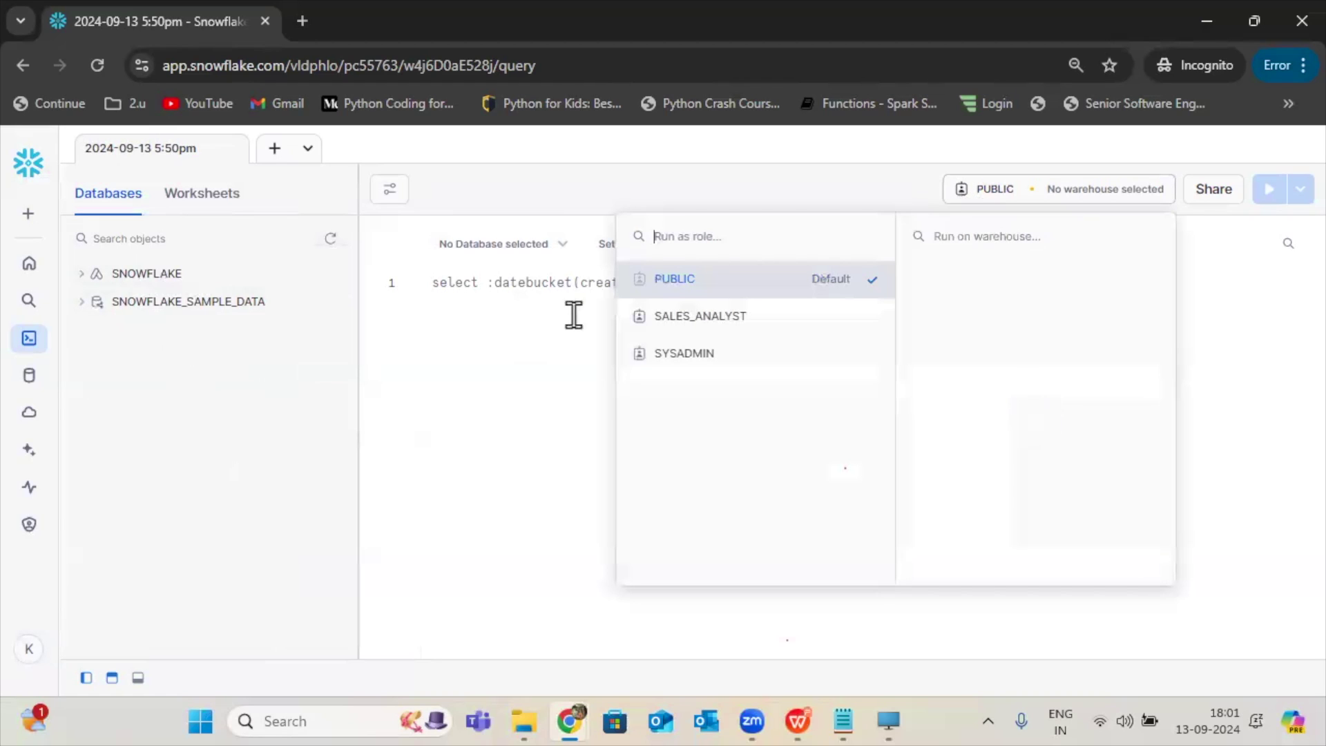
pyautogui.click(694, 316)
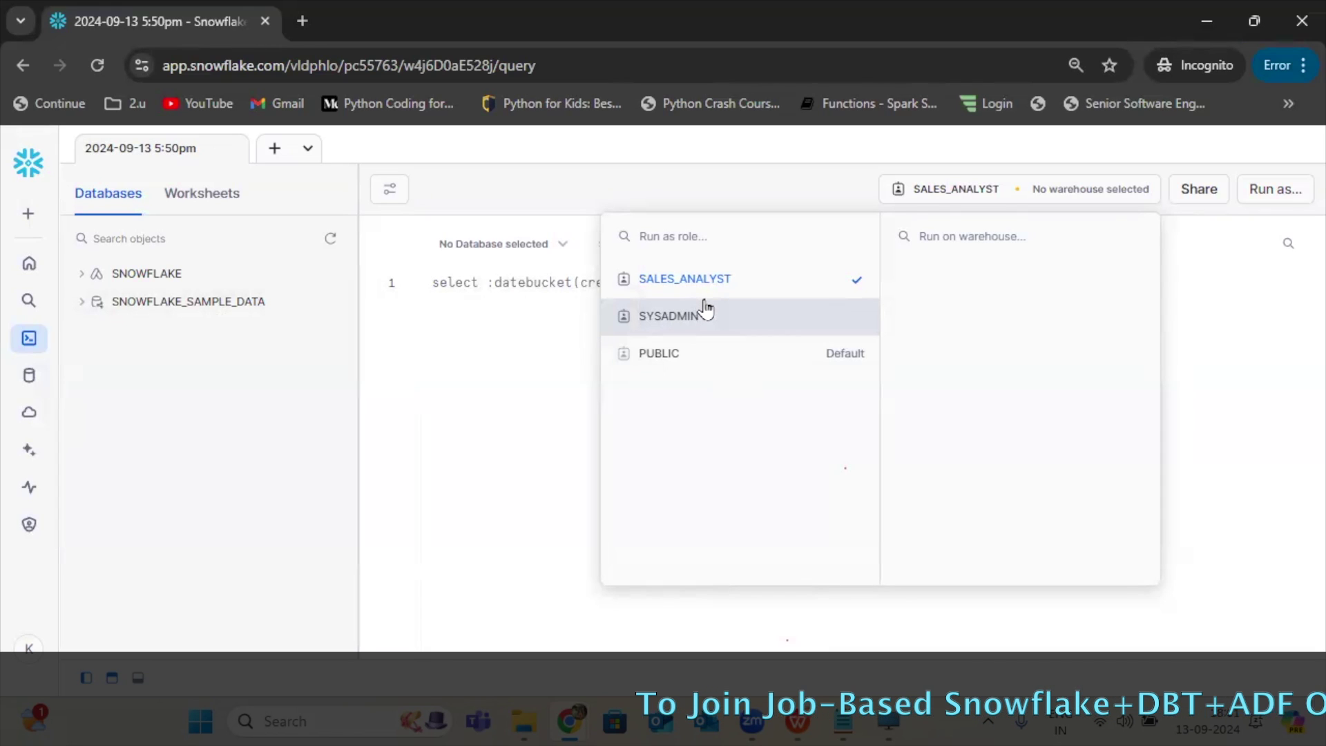
pyautogui.click(562, 295)
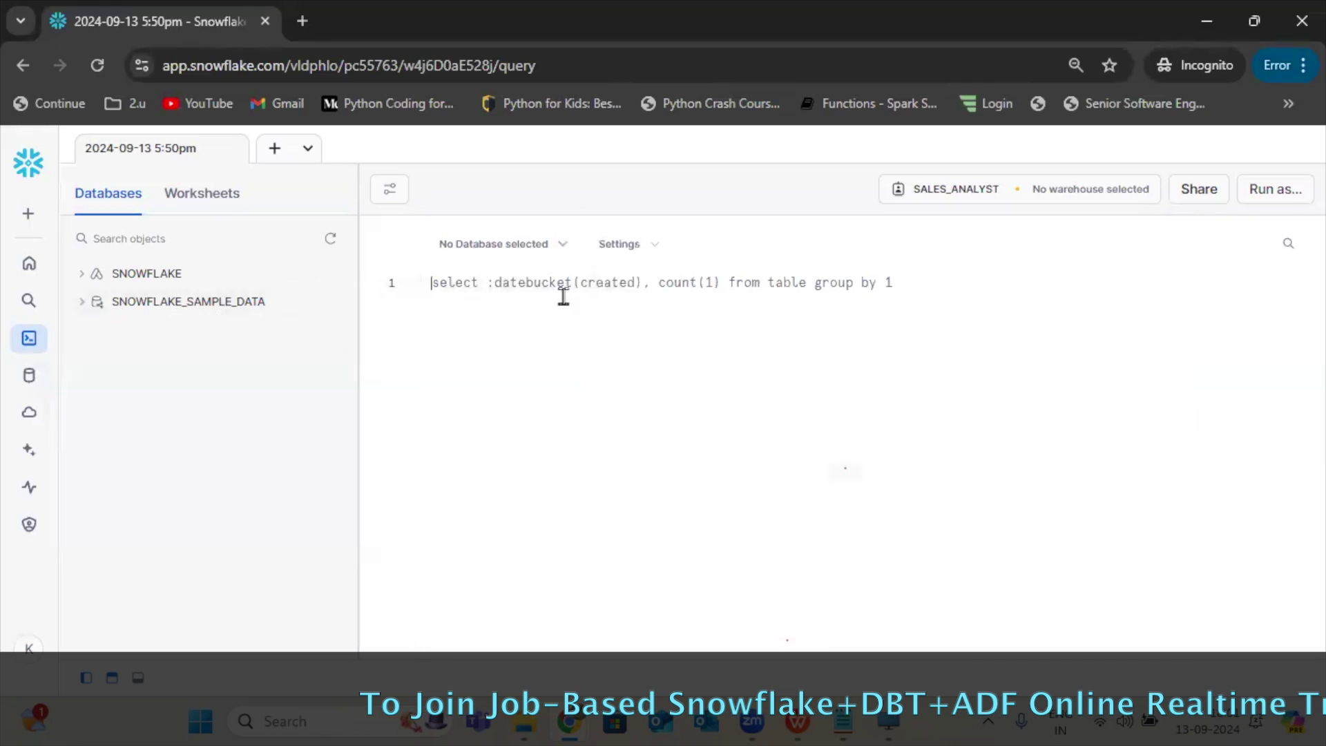
pyautogui.click(330, 239)
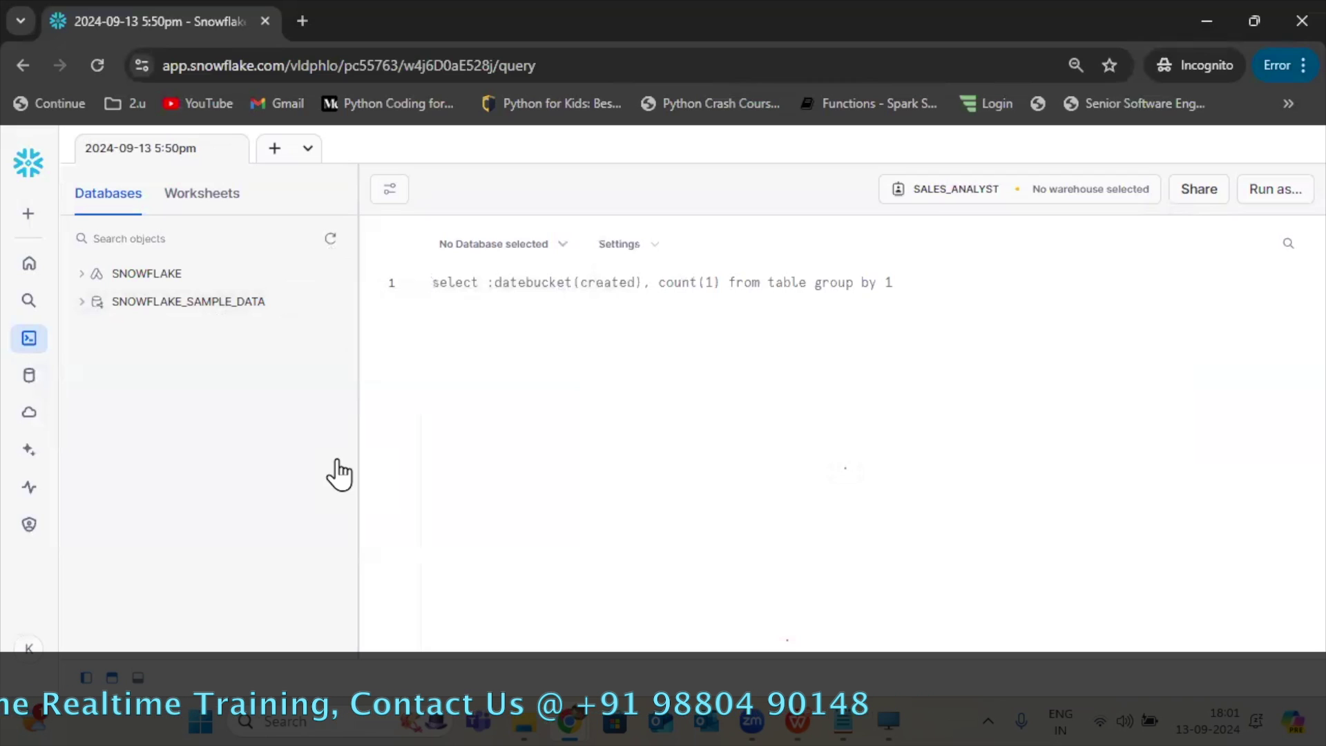
# Show SALES_ANALYST's role page: 0 granted roles, 2 users, owned by ACCOUNTADMIN.
pyautogui.hotkey('alt', 'Tab')
pyautogui.scroll(-4, 1278, 341)
pyautogui.scroll(1, 1284, 449)
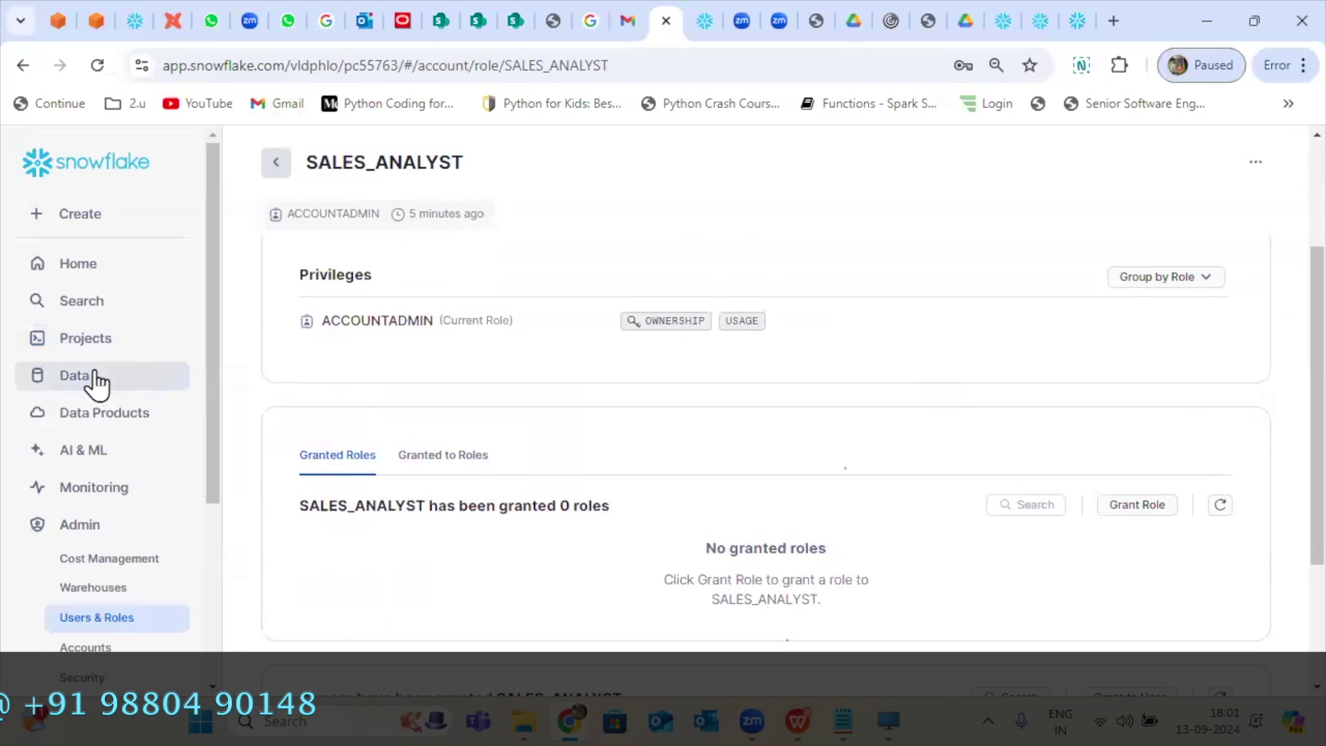
# Open the 2024-09-13 5:11pm worksheet, then the SALES database's details page.
pyautogui.click(86, 339)
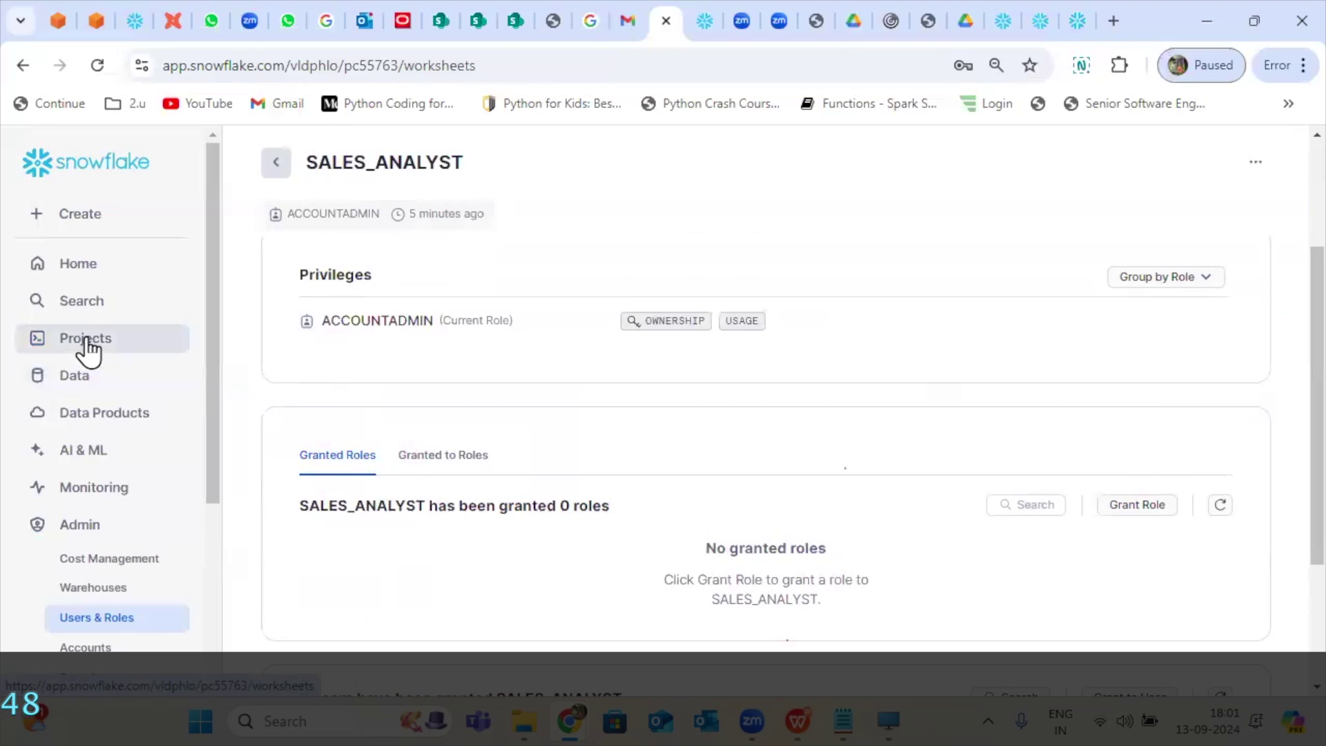
pyautogui.click(423, 297)
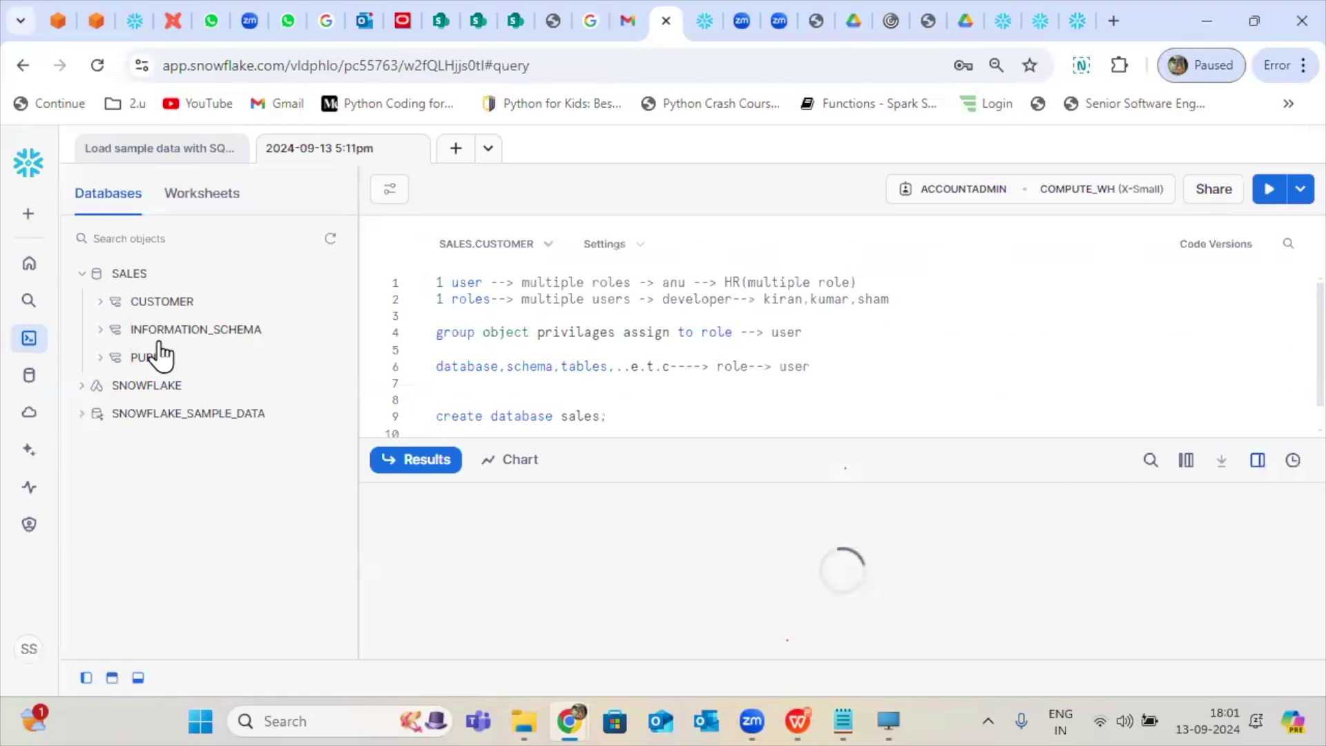
pyautogui.moveTo(28, 375)
pyautogui.click(118, 379)
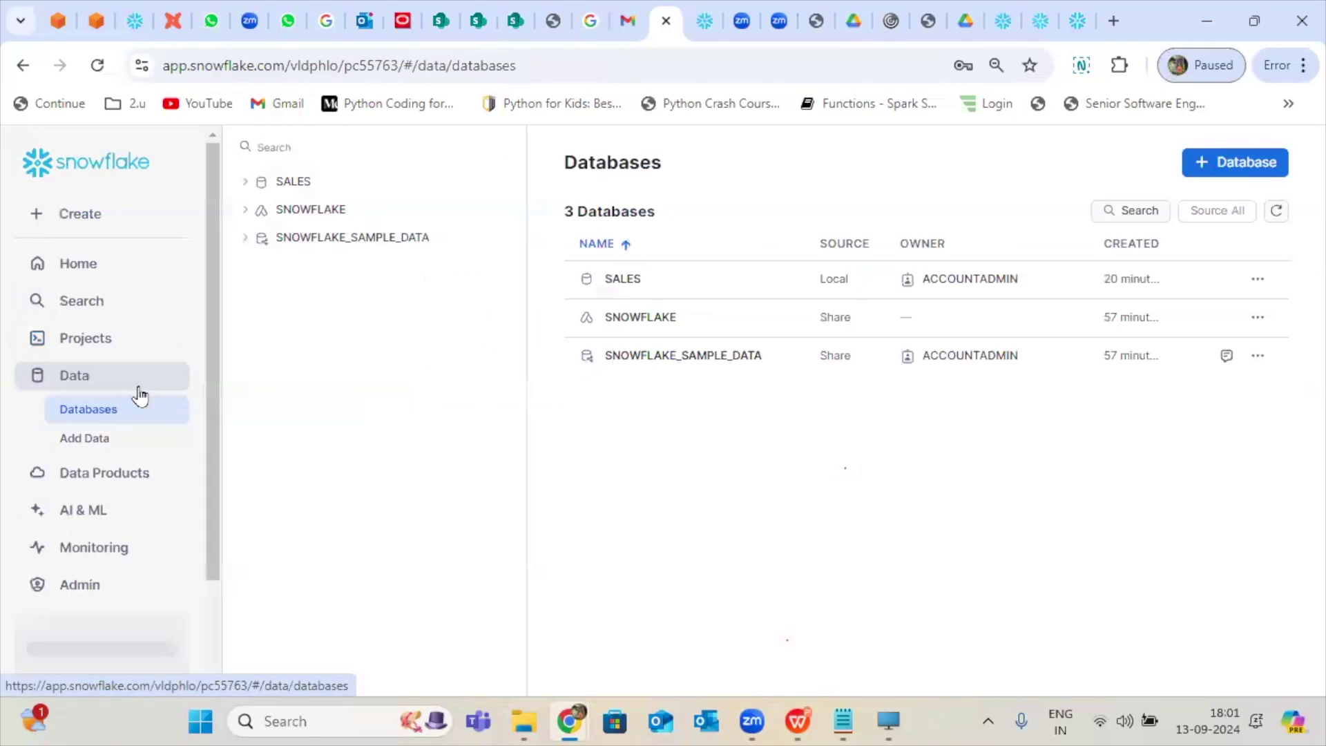
pyautogui.click(716, 279)
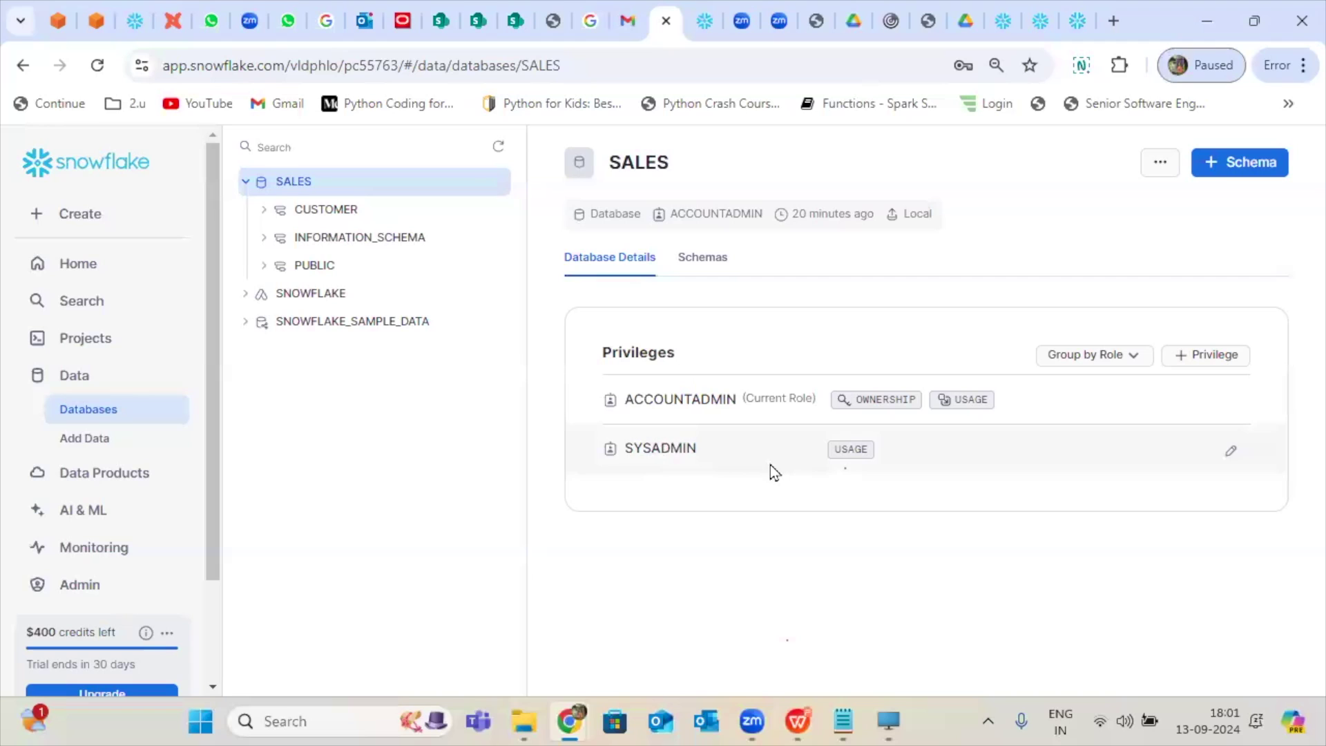
# Grant SALES_ANALYST USAGE on the SALES database, then refresh the analyst's object list.
pyautogui.click(1209, 361)
pyautogui.click(749, 304)
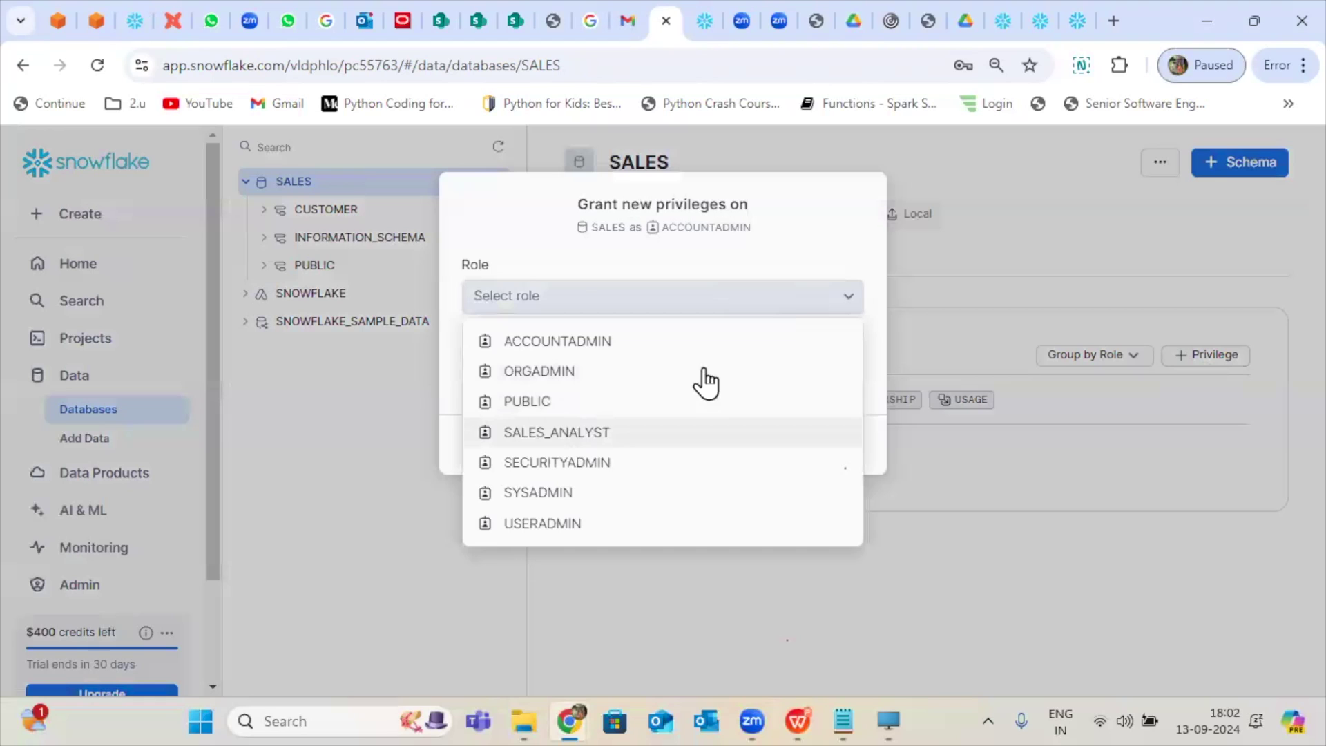
pyautogui.click(690, 431)
pyautogui.moveTo(923, 424); pyautogui.dragTo(913, 637)
pyautogui.click(510, 486)
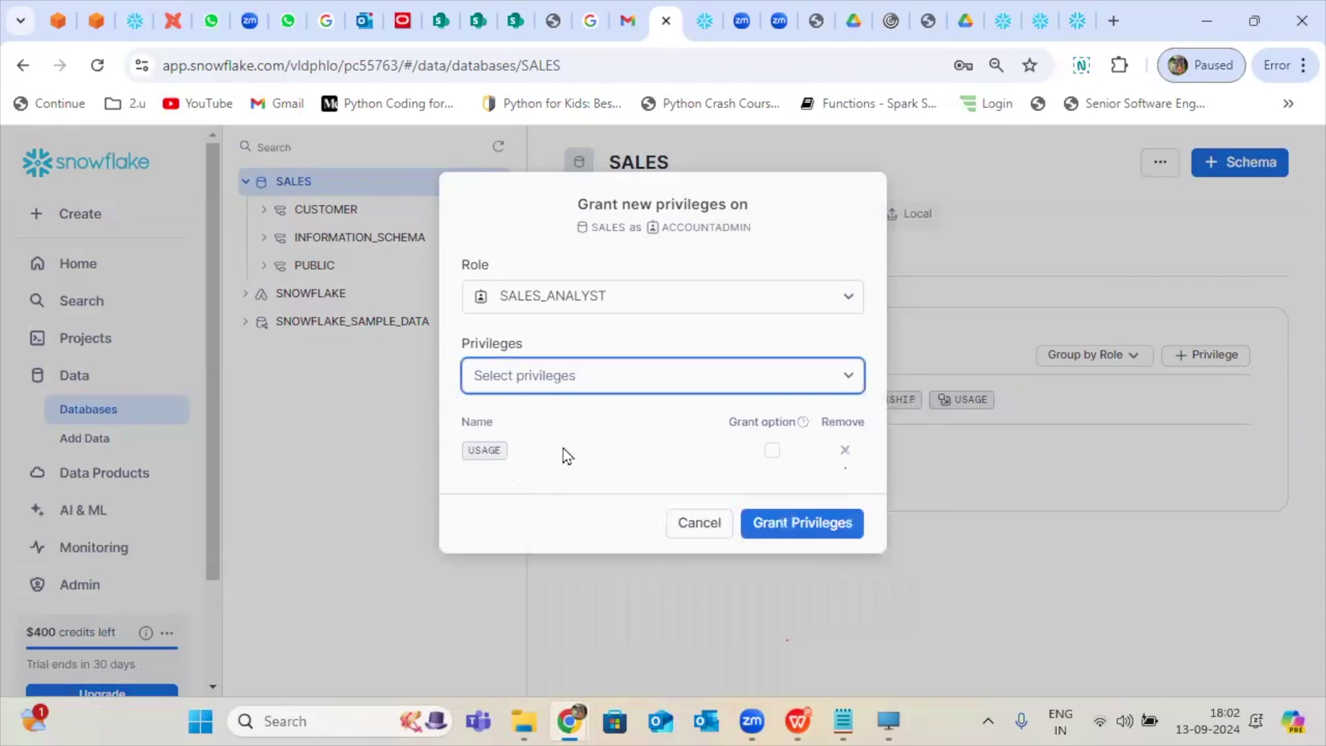
pyautogui.click(833, 530)
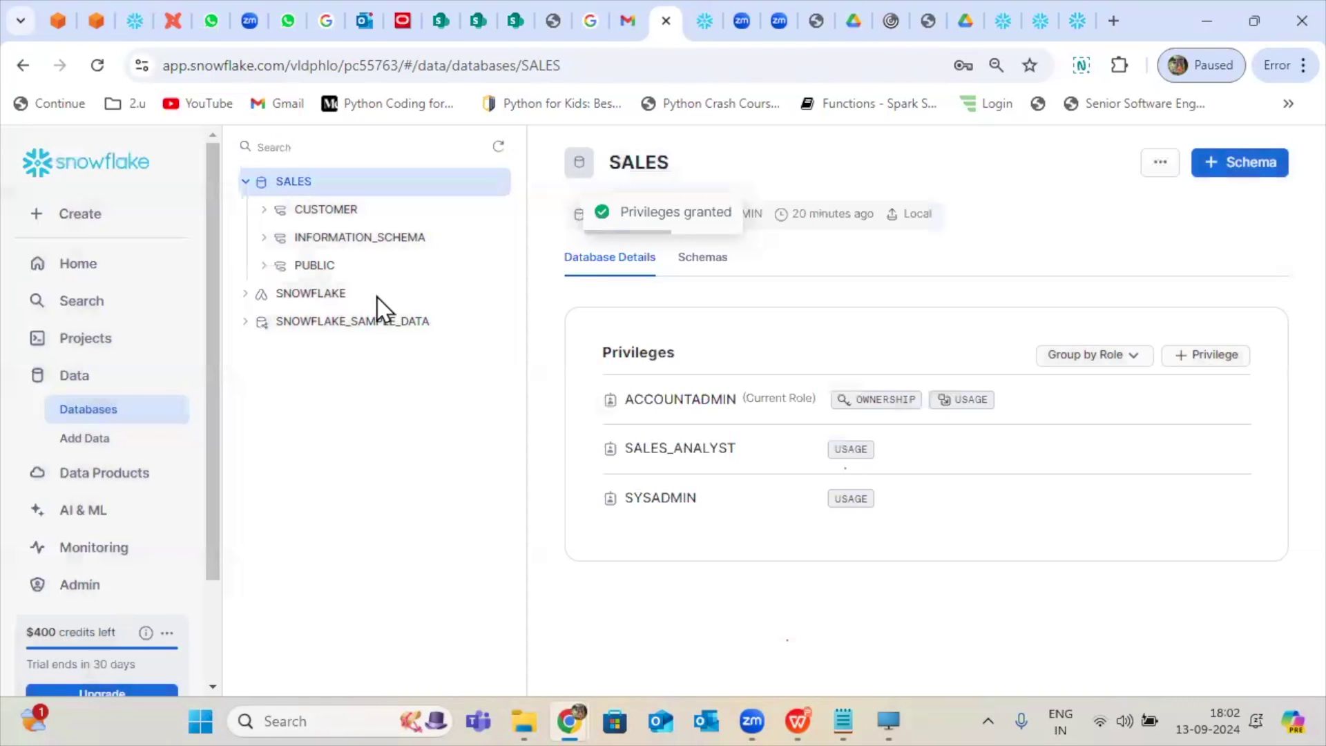
pyautogui.hotkey('alt', 'Tab')
pyautogui.click(330, 238)
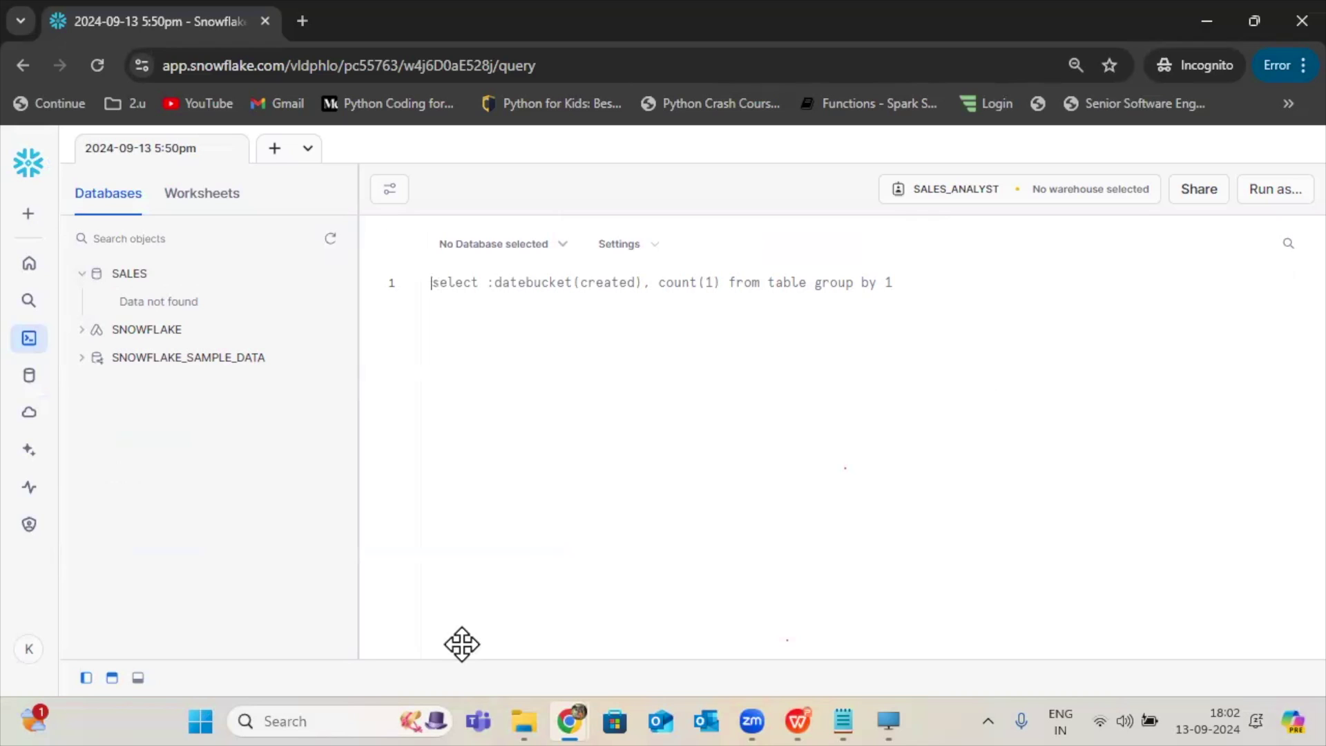
# Inspect the SALES database in the analyst's object list, which expands to 'Data not found'.
pyautogui.moveTo(101, 278)
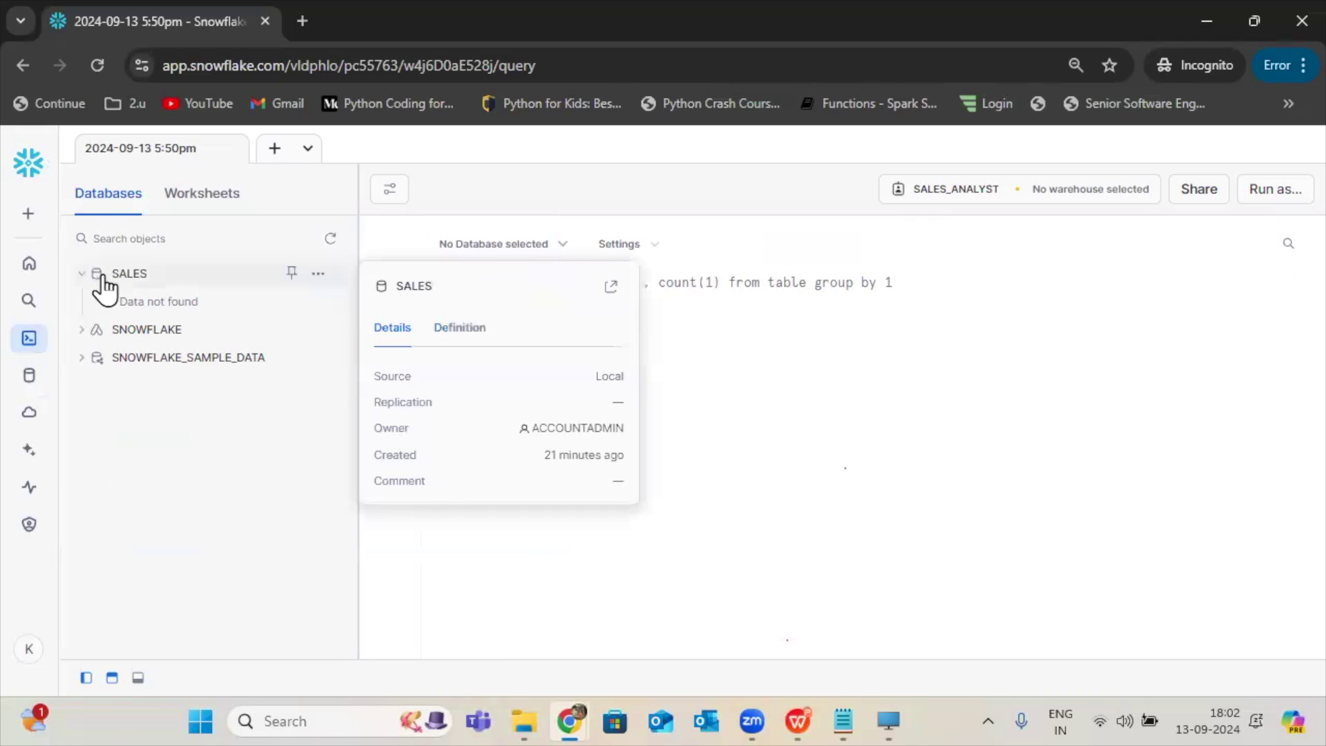
pyautogui.moveTo(100, 329)
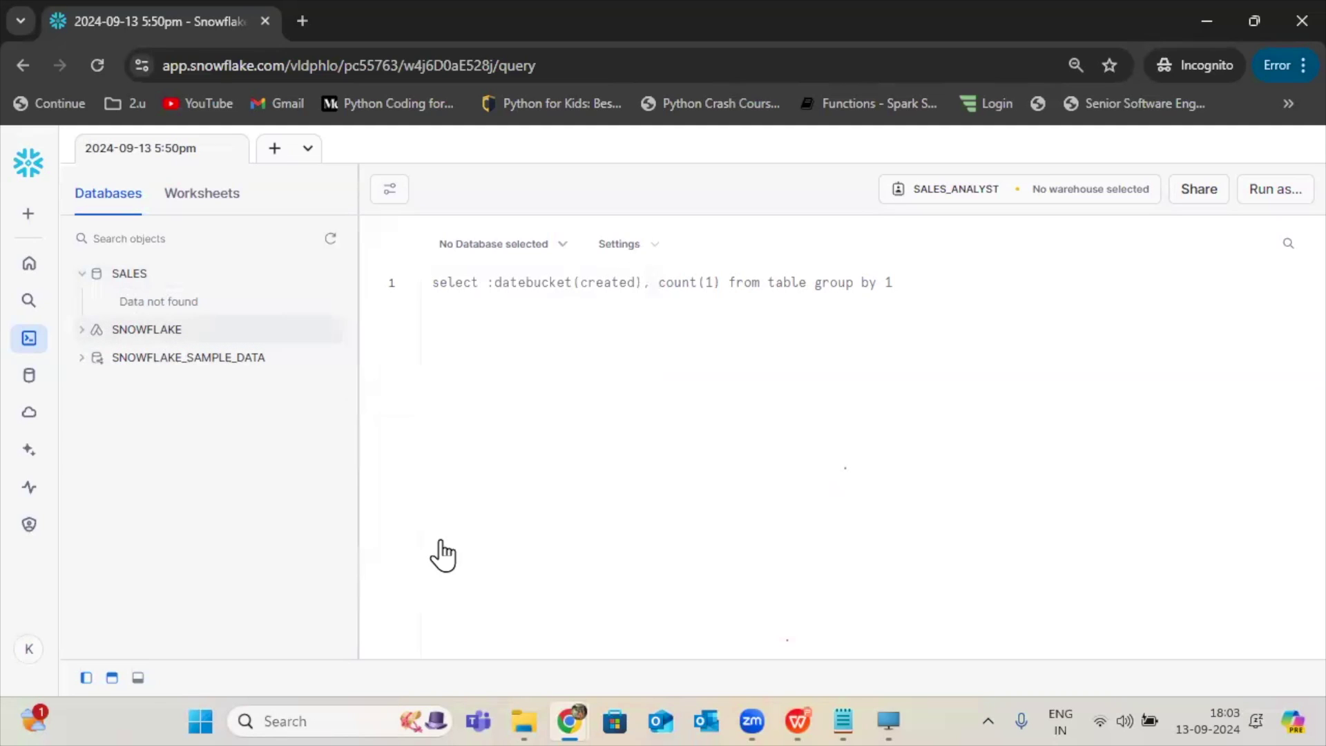
# Open the SALES.CUSTOMER schema and grant SALES_ANALYST the USAGE privilege on it.
pyautogui.click(553, 699)
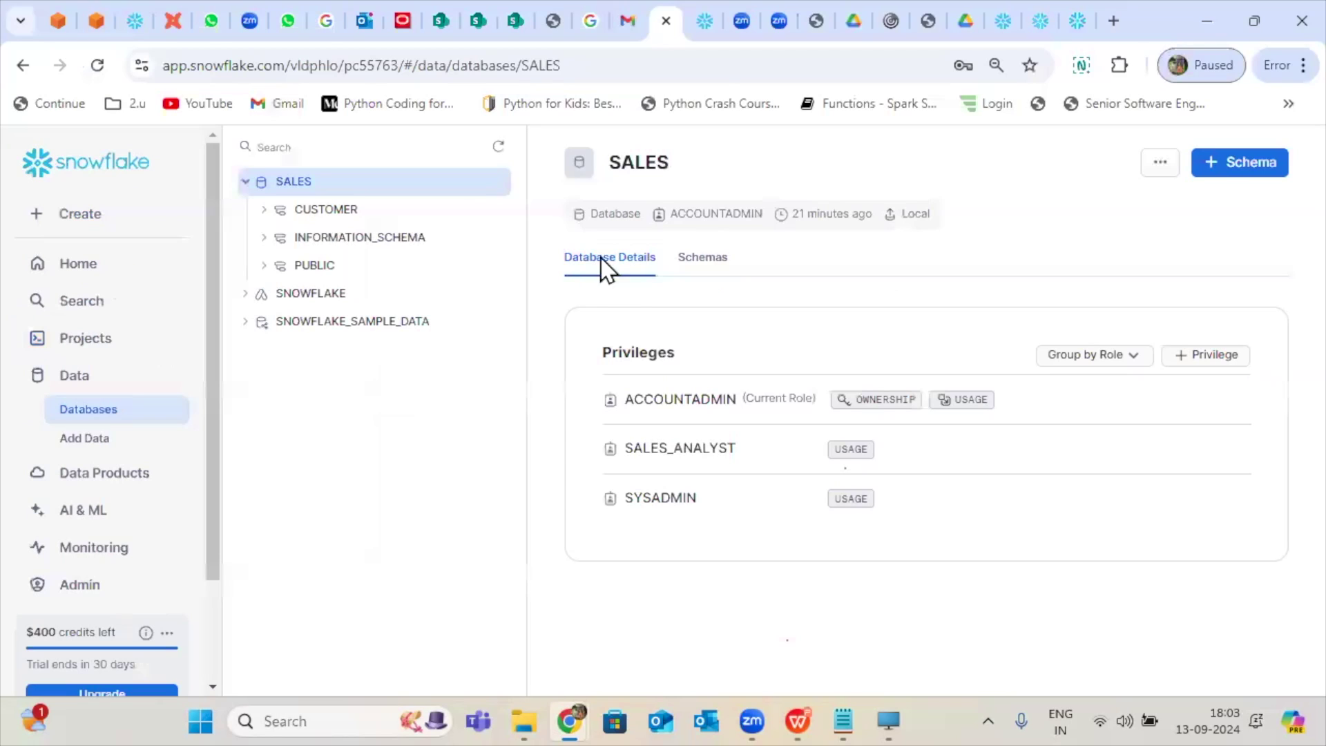
pyautogui.click(691, 261)
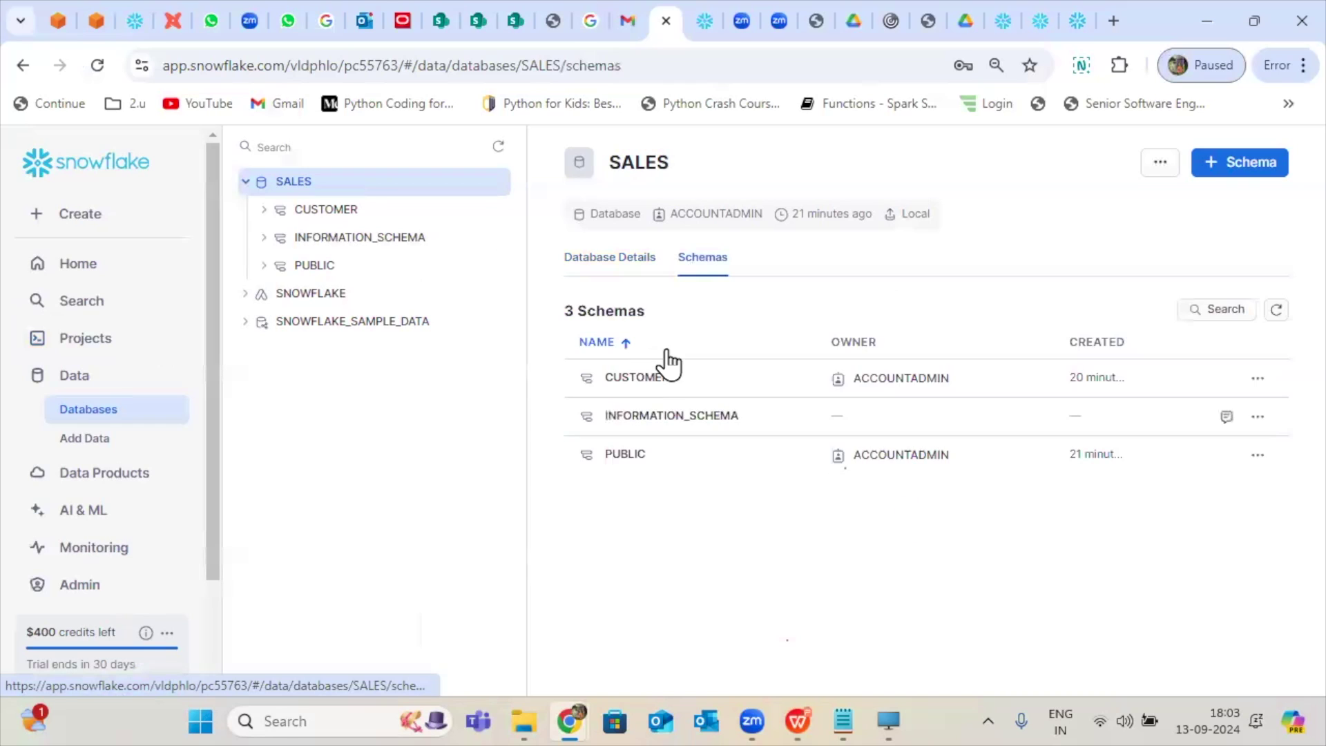
pyautogui.click(677, 380)
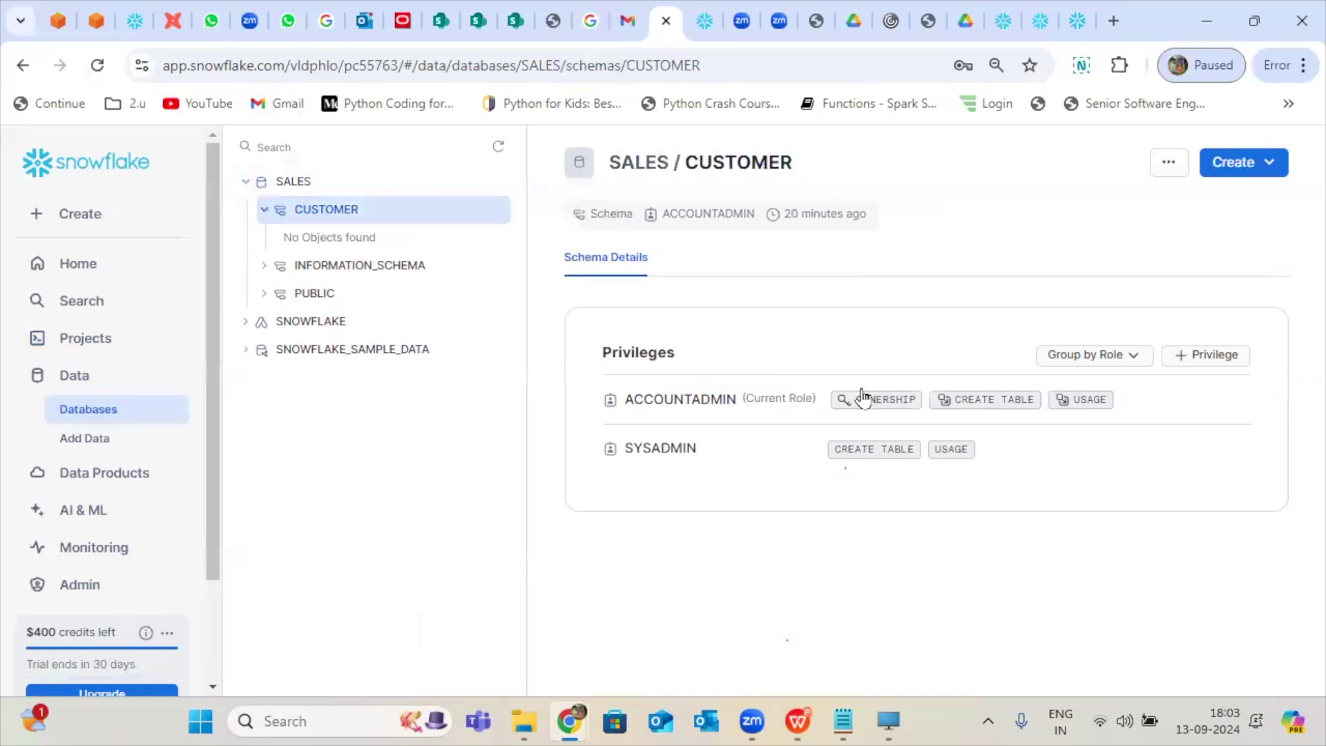
pyautogui.click(1188, 360)
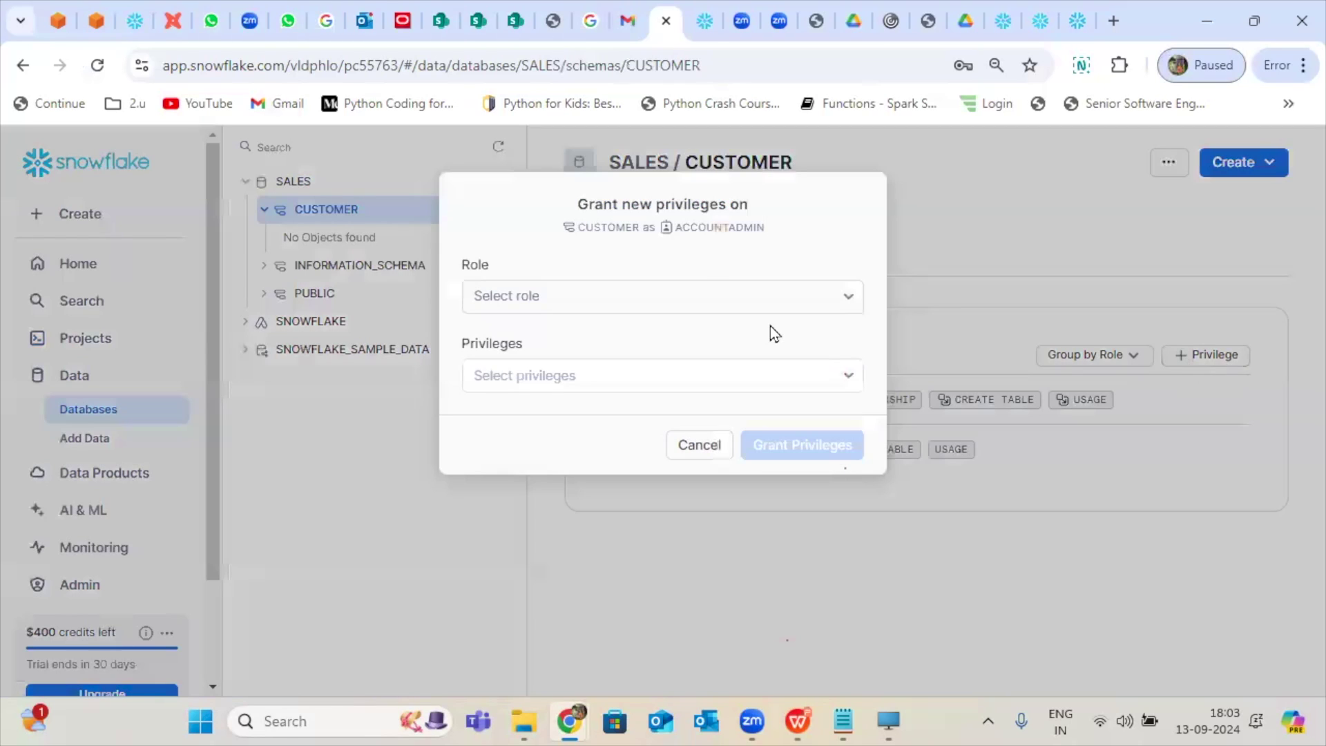
pyautogui.click(709, 291)
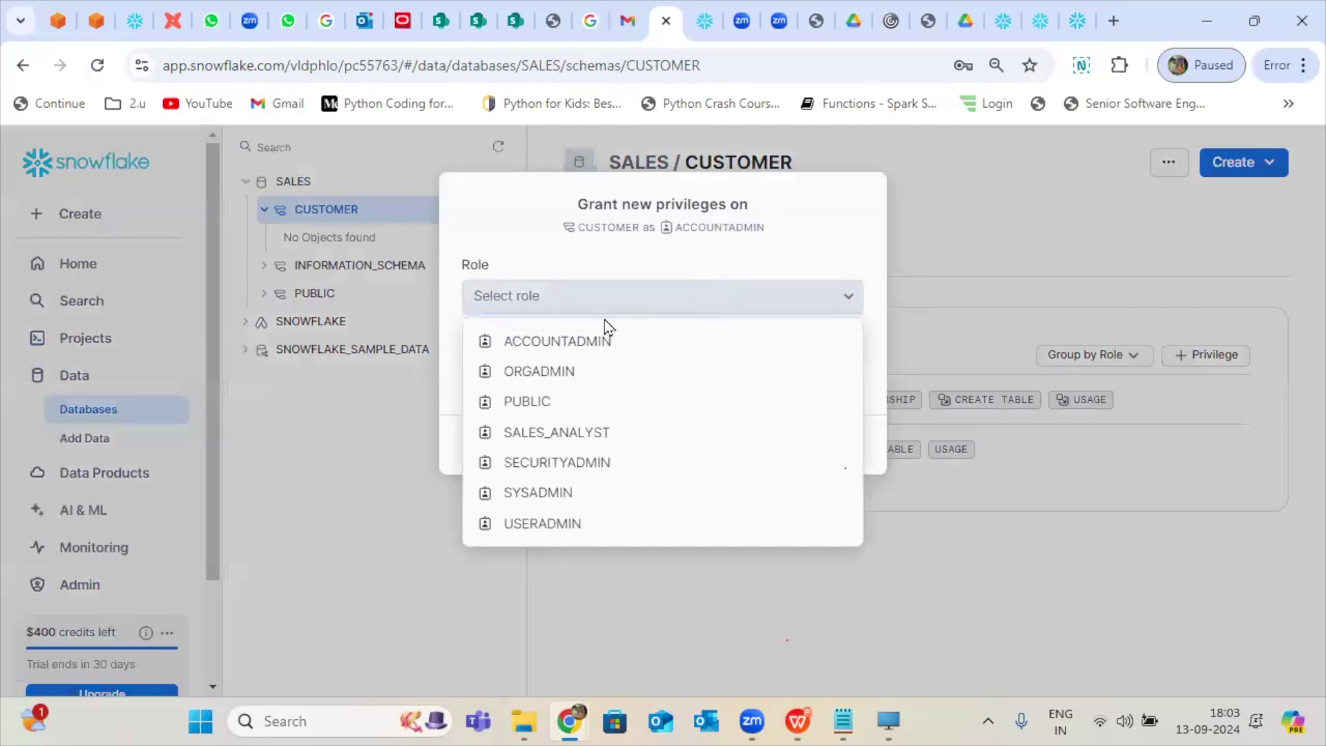
pyautogui.click(573, 442)
pyautogui.click(637, 388)
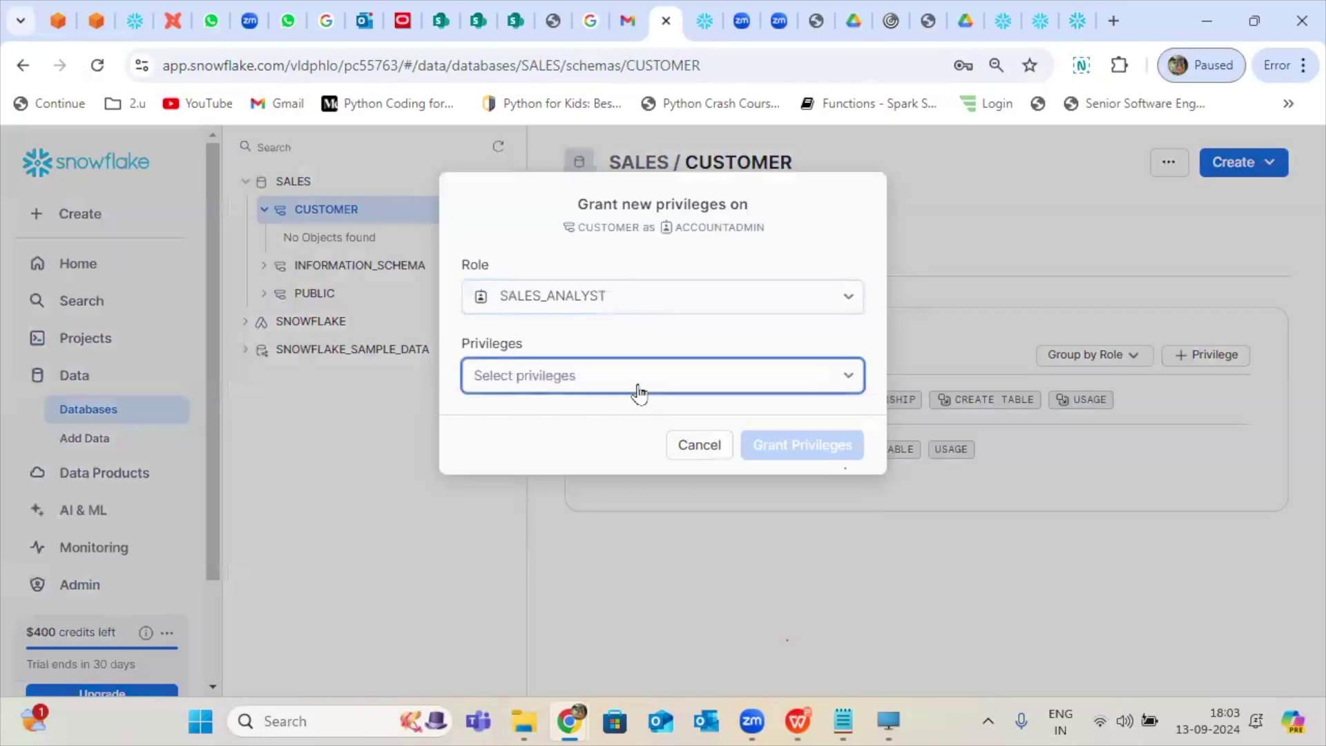
pyautogui.moveTo(856, 428); pyautogui.dragTo(860, 627)
pyautogui.scroll(-1, 859, 629)
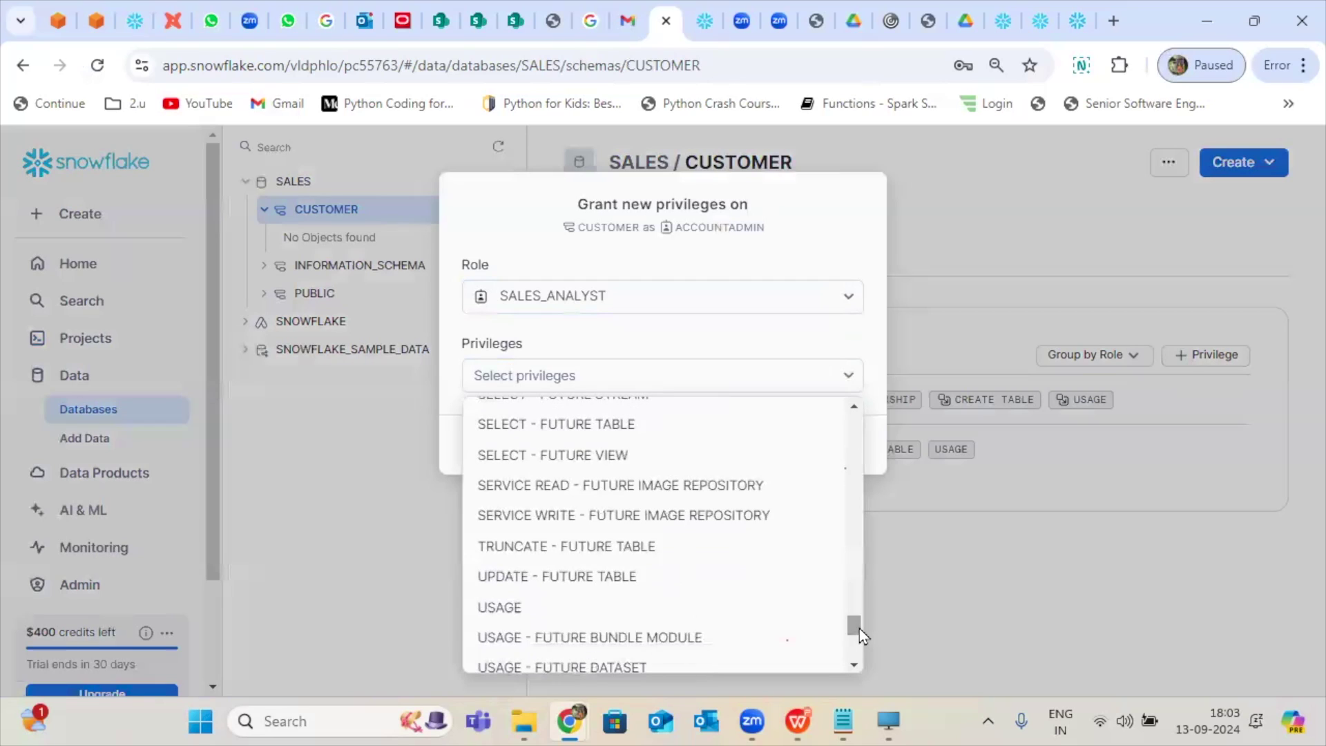
pyautogui.click(560, 600)
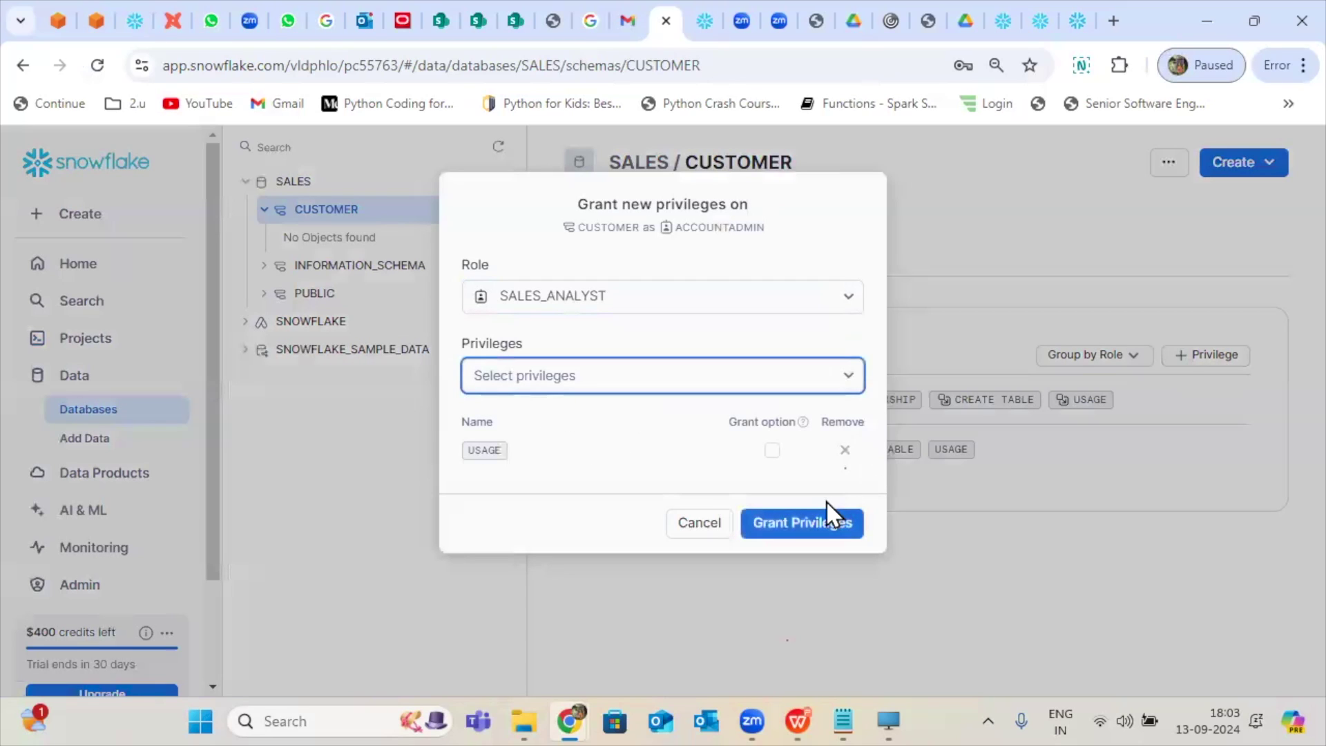
pyautogui.click(817, 524)
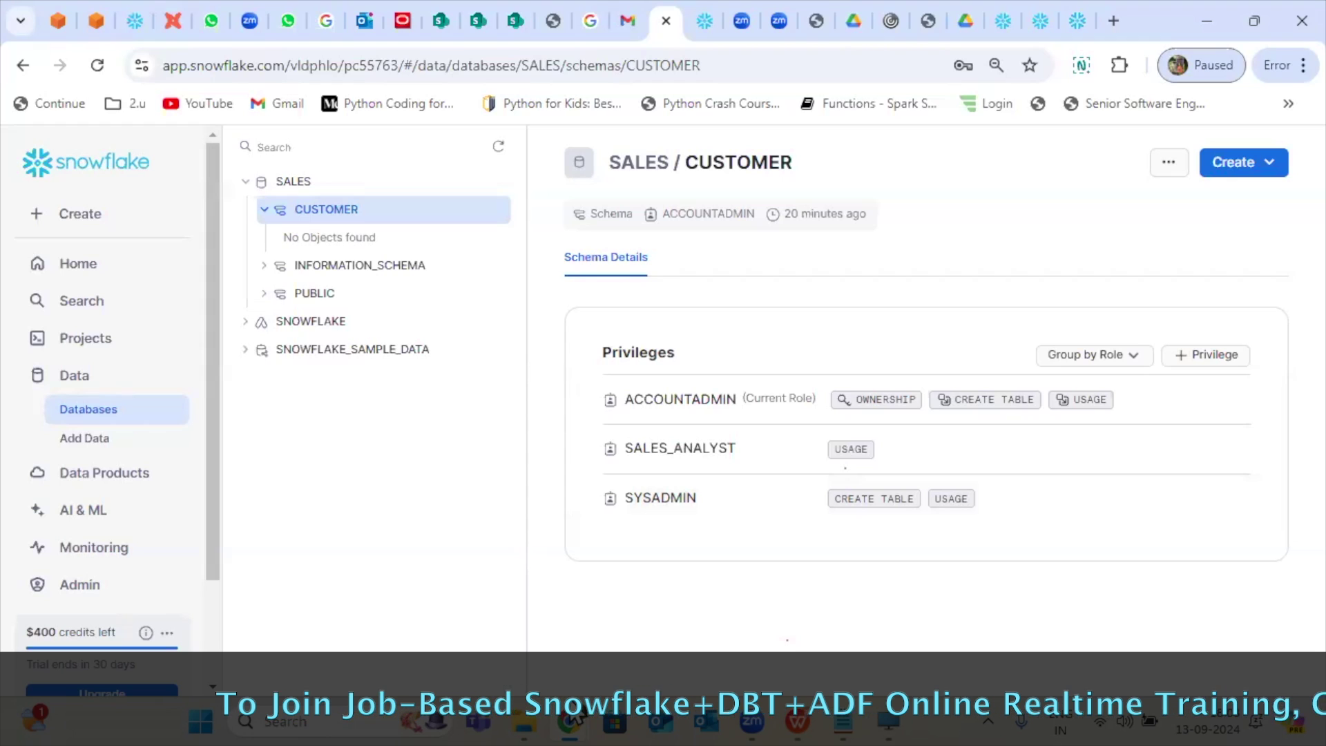
# Reload the analyst's object list to reveal CUSTOMER and INFORMATION_SCHEMA (with Views) under SALES.
pyautogui.hotkey('alt', 'Tab')
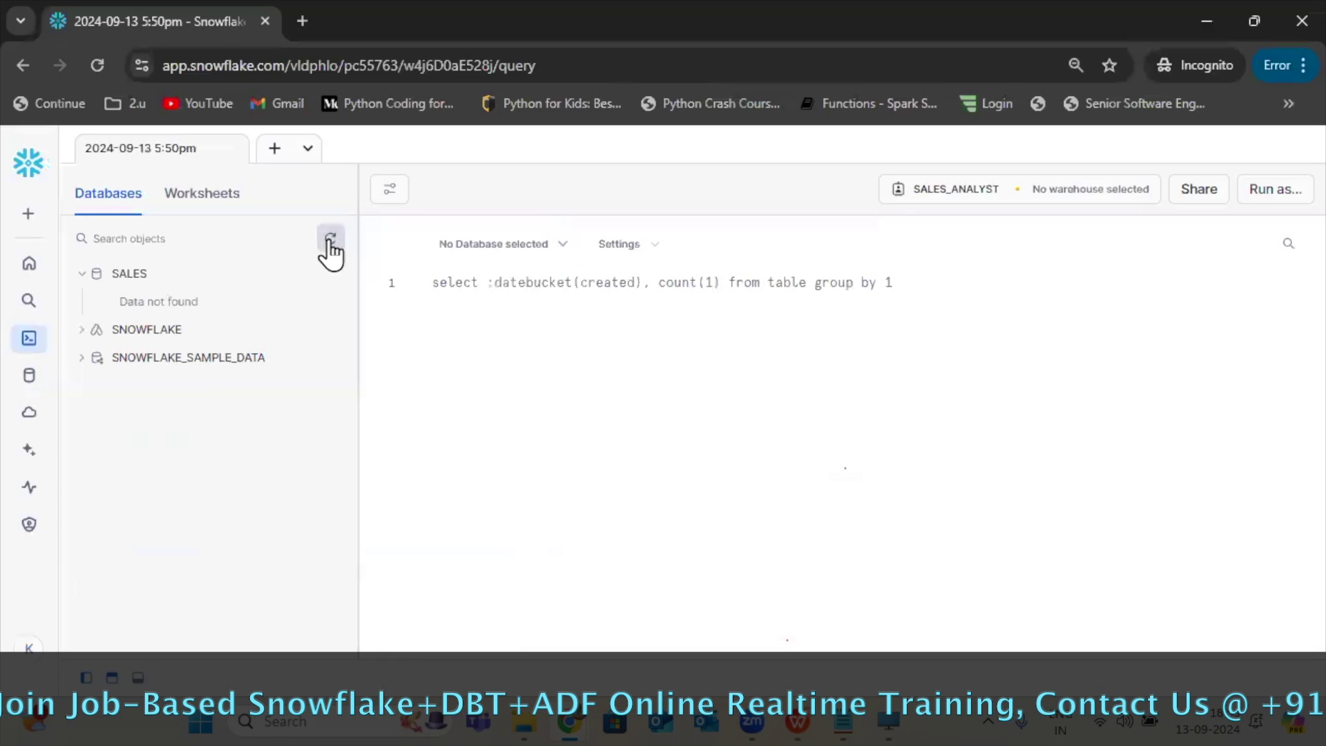
pyautogui.click(331, 240)
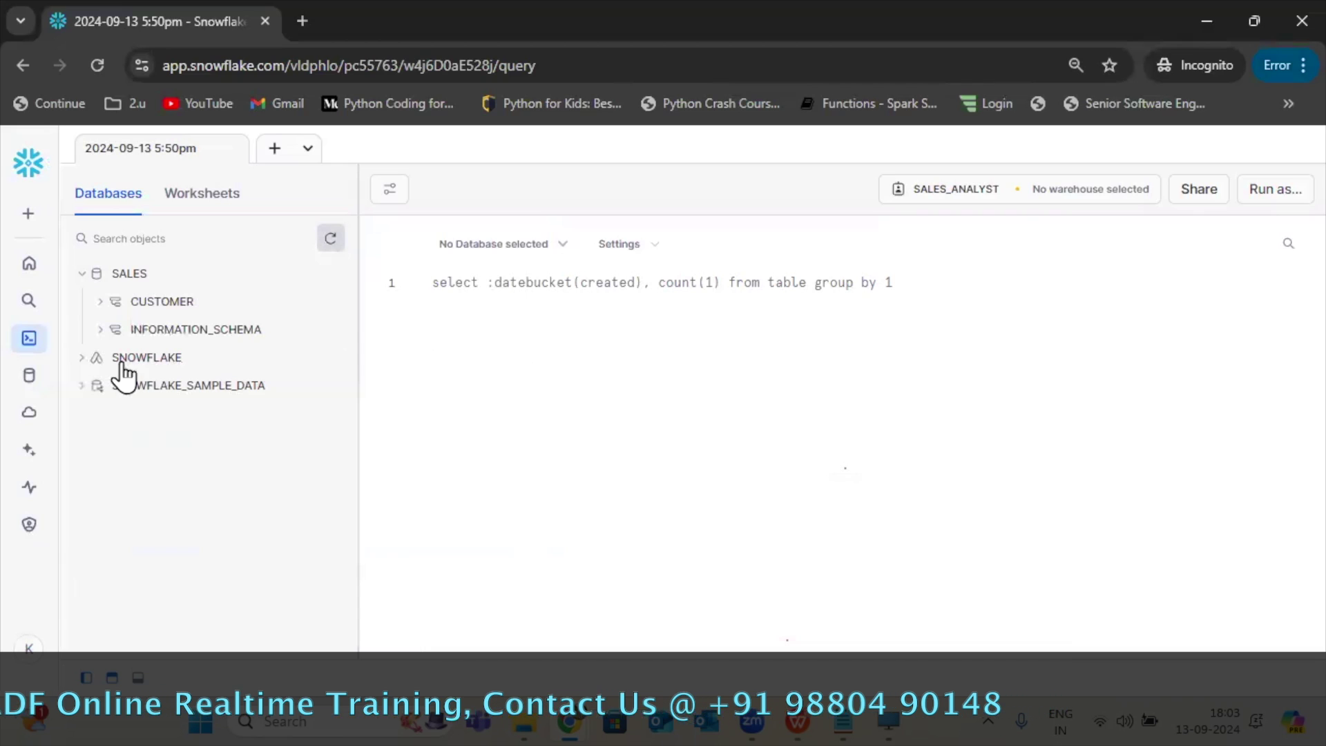
pyautogui.moveTo(232, 345)
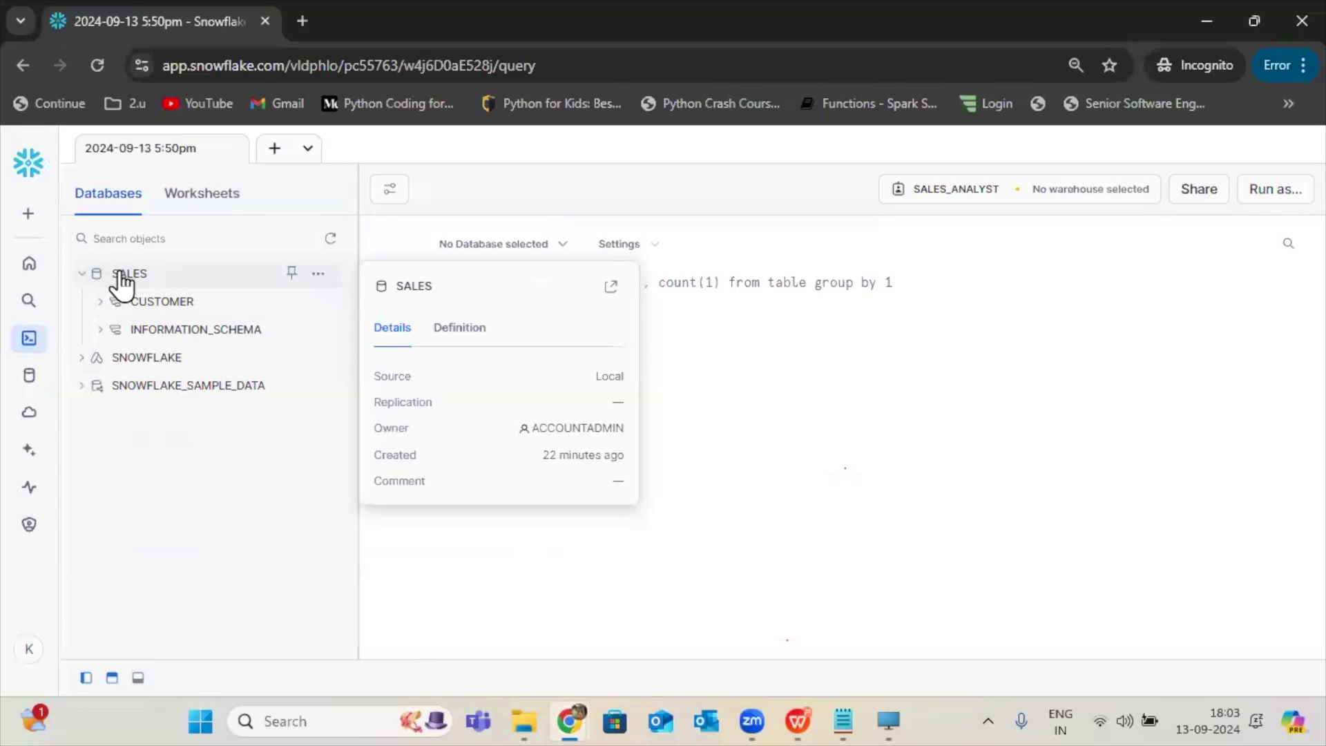
pyautogui.moveTo(140, 335)
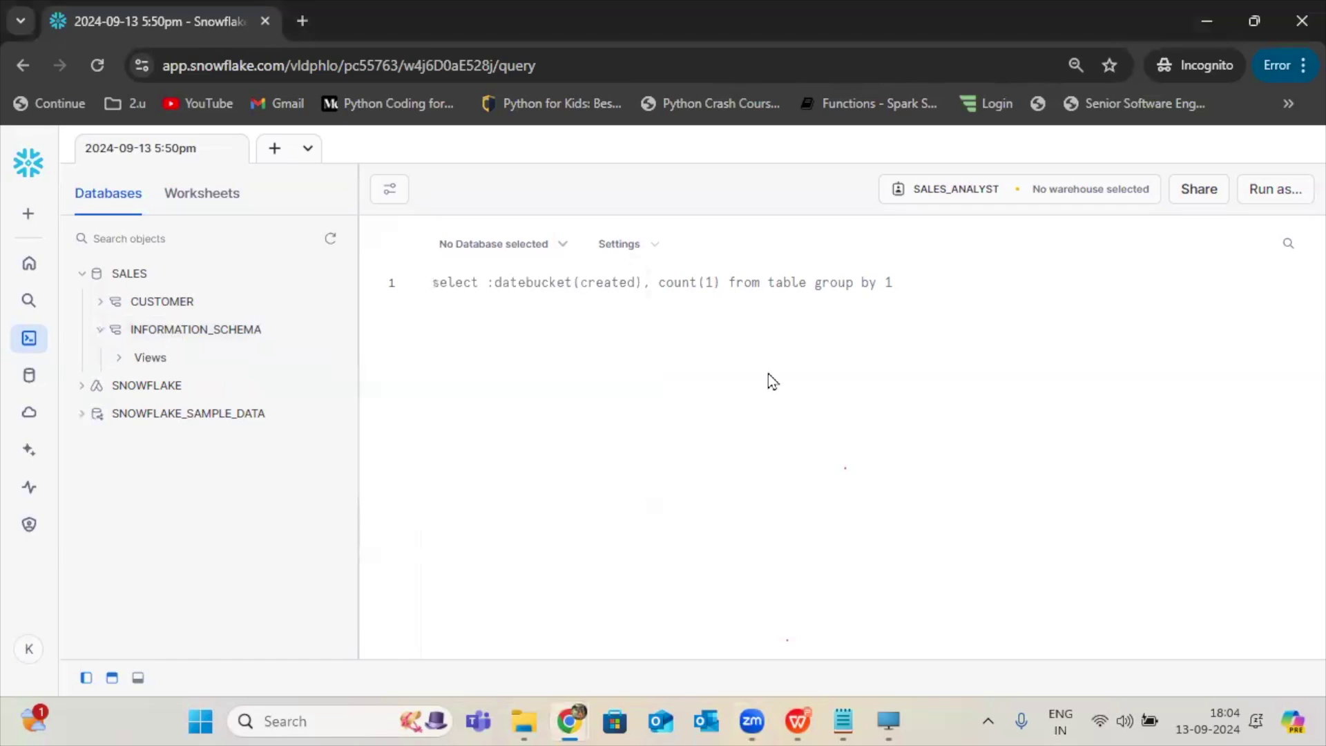
# Browse the views in SALES's INFORMATION_SCHEMA, then collapse it.
pyautogui.click(179, 359)
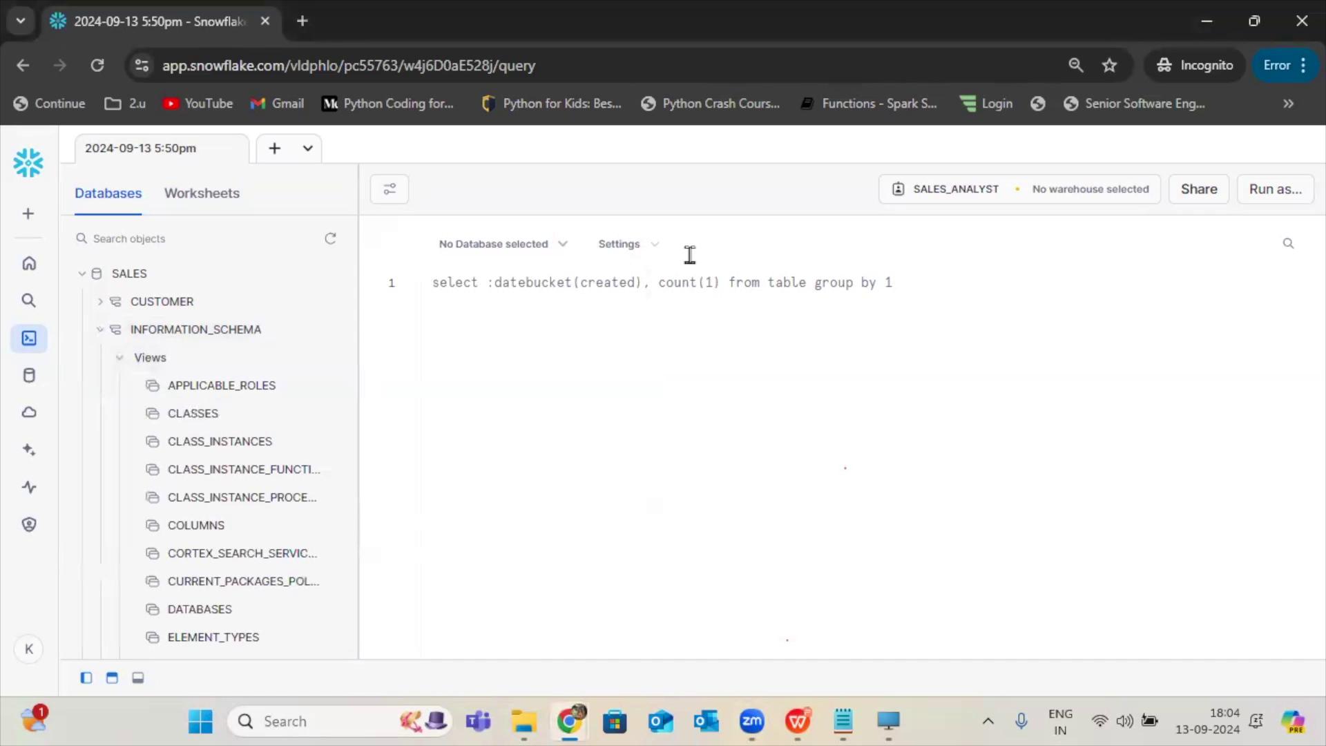
pyautogui.write('sel')
pyautogui.press('BackSpace')
pyautogui.press('BackSpace')
pyautogui.press('BackSpace')
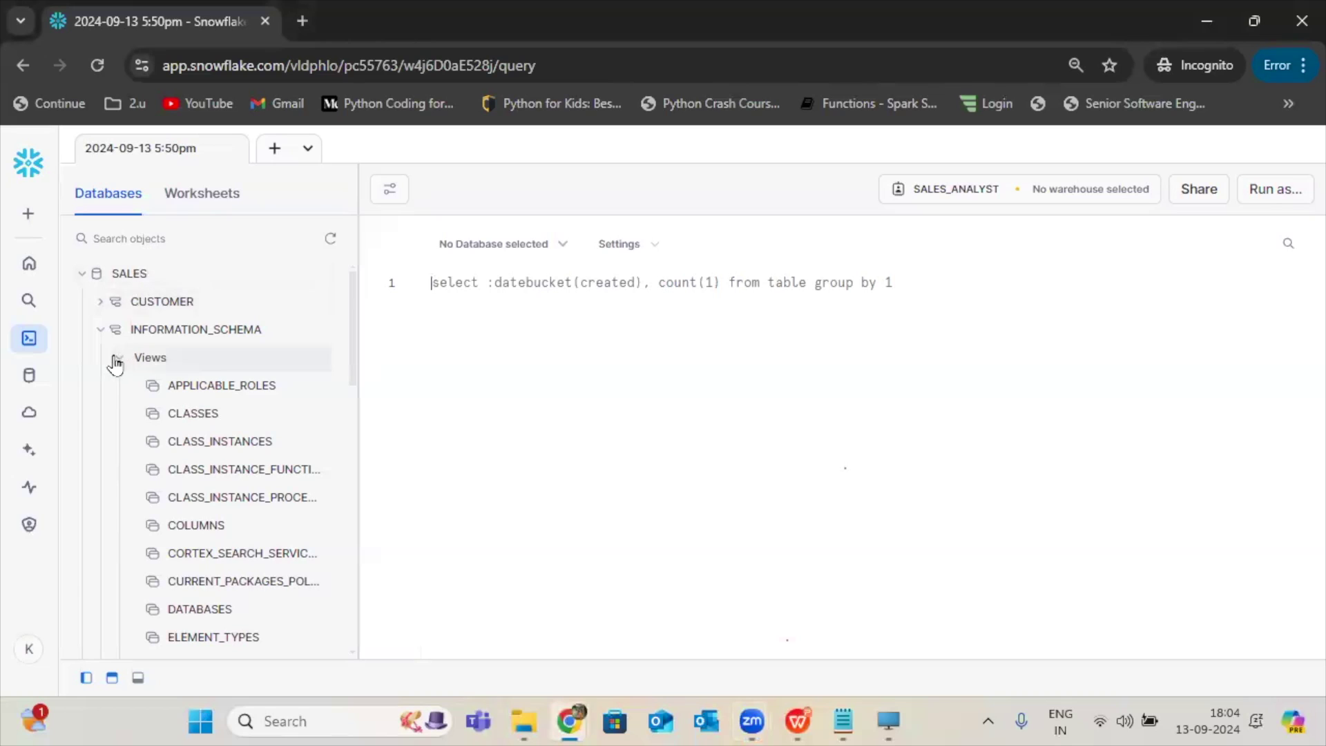
pyautogui.click(101, 332)
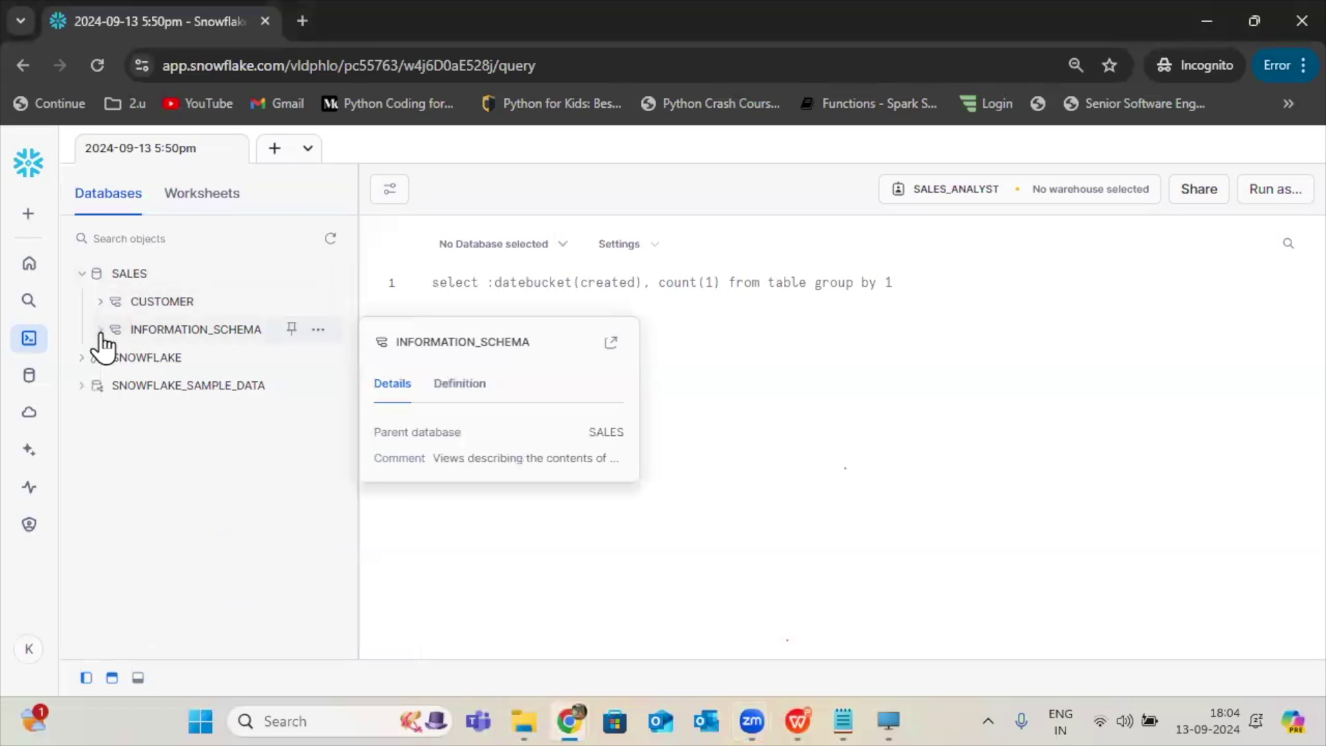
# Expand SNOWFLAKE_SAMPLE_DATA > INFORMATION_SCHEMA > Views and type 'select * from' in the editor.
pyautogui.click(119, 393)
pyautogui.click(157, 415)
pyautogui.click(160, 443)
pyautogui.write('select ')
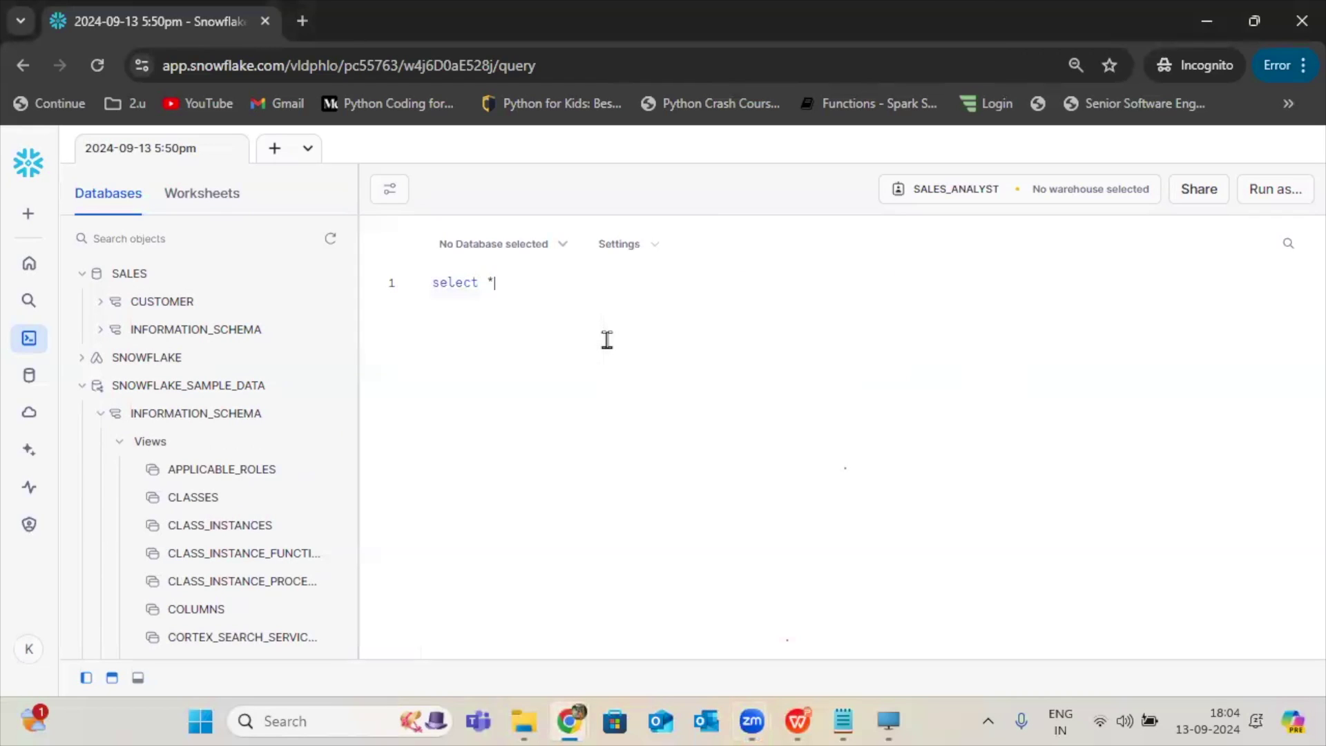
pyautogui.write('* from')
pyautogui.moveTo(351, 417); pyautogui.dragTo(346, 467)
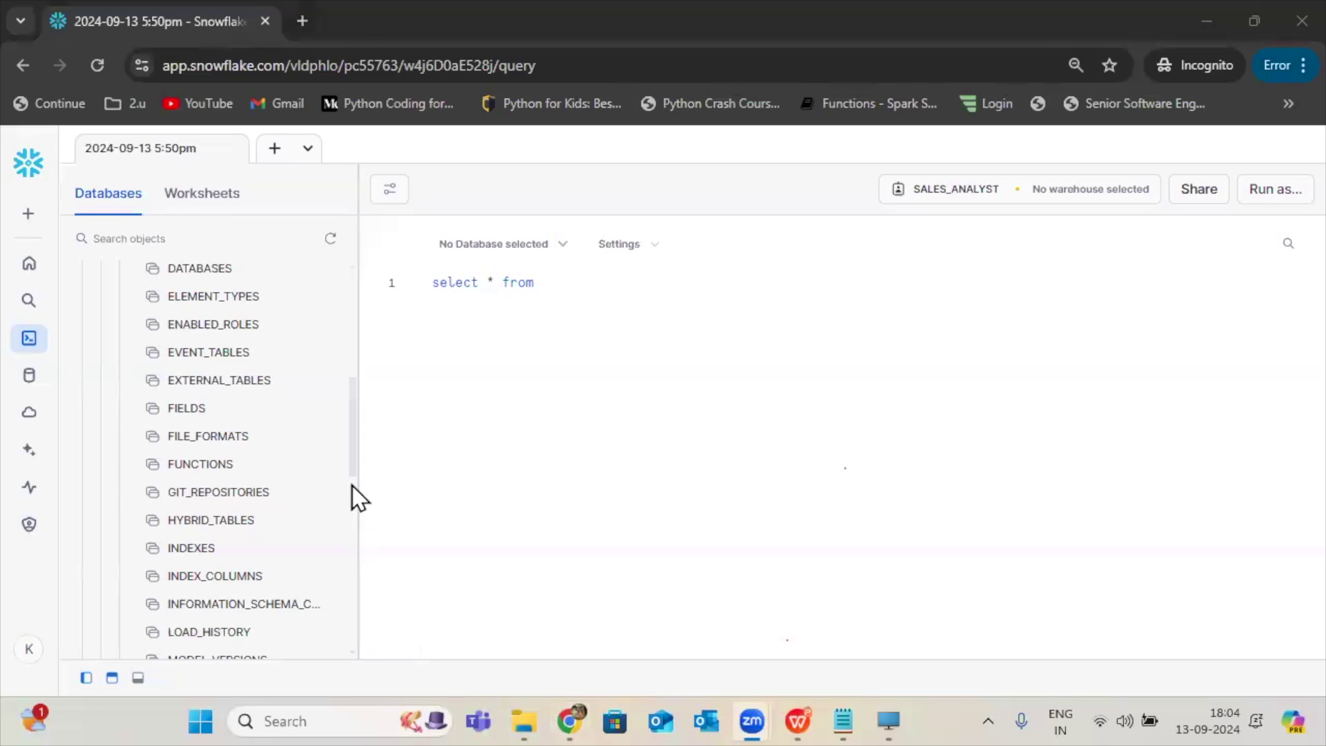
# Scroll the editor and object tree to locate the TABLES view in SNOWFLAKE_SAMPLE_DATA.INFORMATION_SCHEMA.
pyautogui.click(350, 491)
pyautogui.scroll(1, 350, 492)
pyautogui.moveTo(350, 491); pyautogui.dragTo(375, 296)
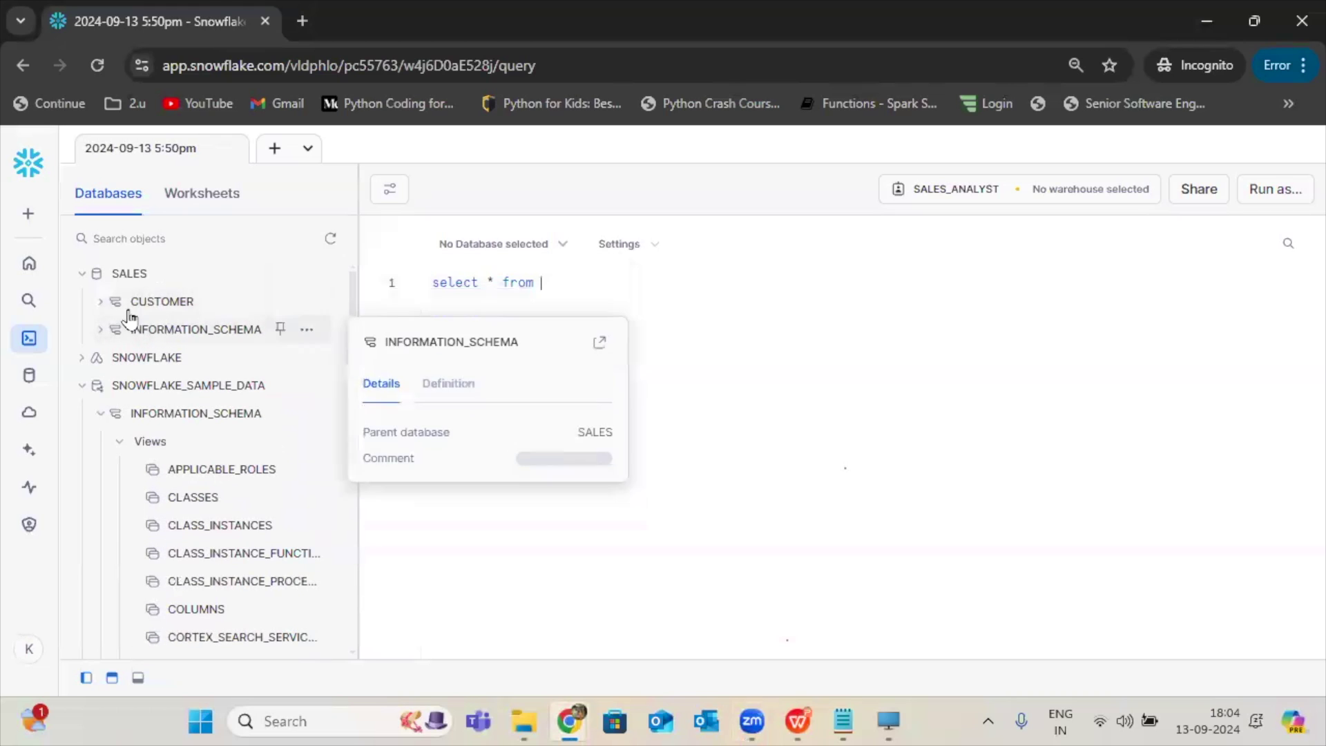
pyautogui.moveTo(142, 307)
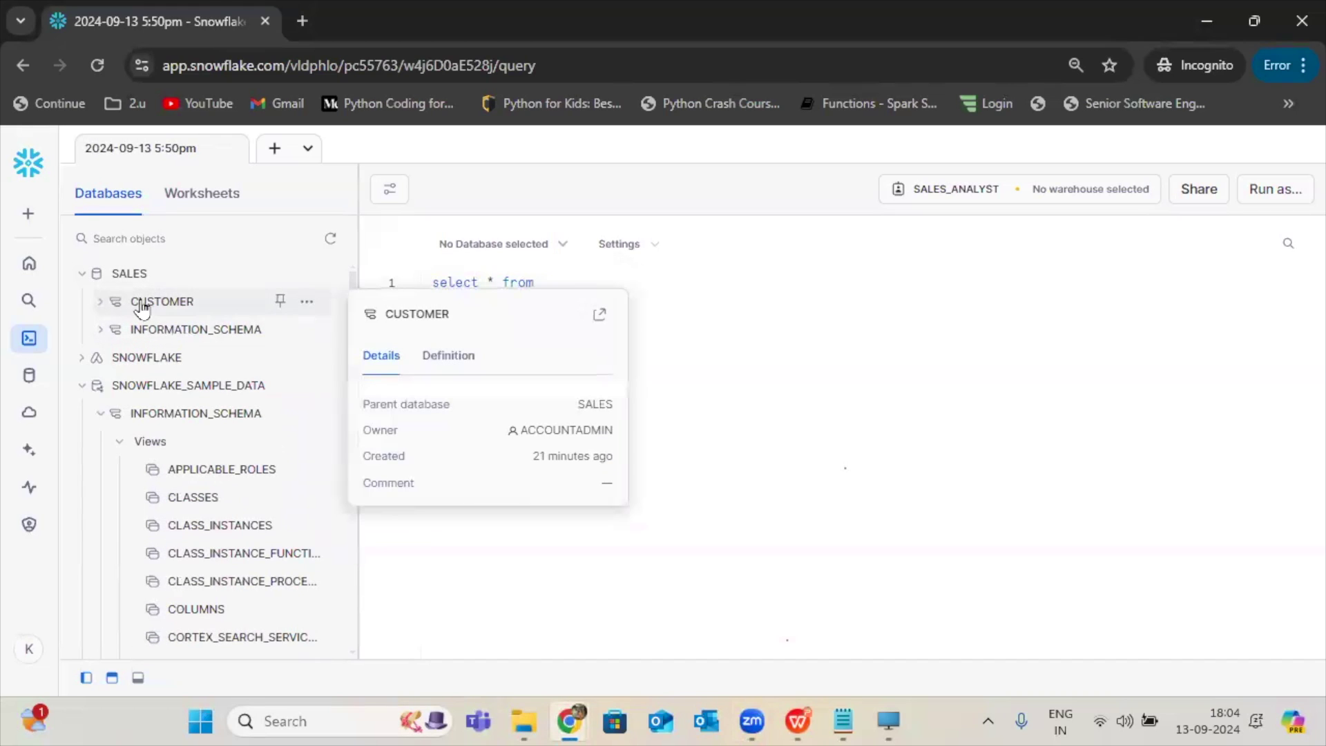
pyautogui.moveTo(311, 274)
pyautogui.moveTo(353, 307)
pyautogui.mouseDown()
pyautogui.moveTo(373, 461)
pyautogui.moveTo(339, 318)
pyautogui.mouseUp()
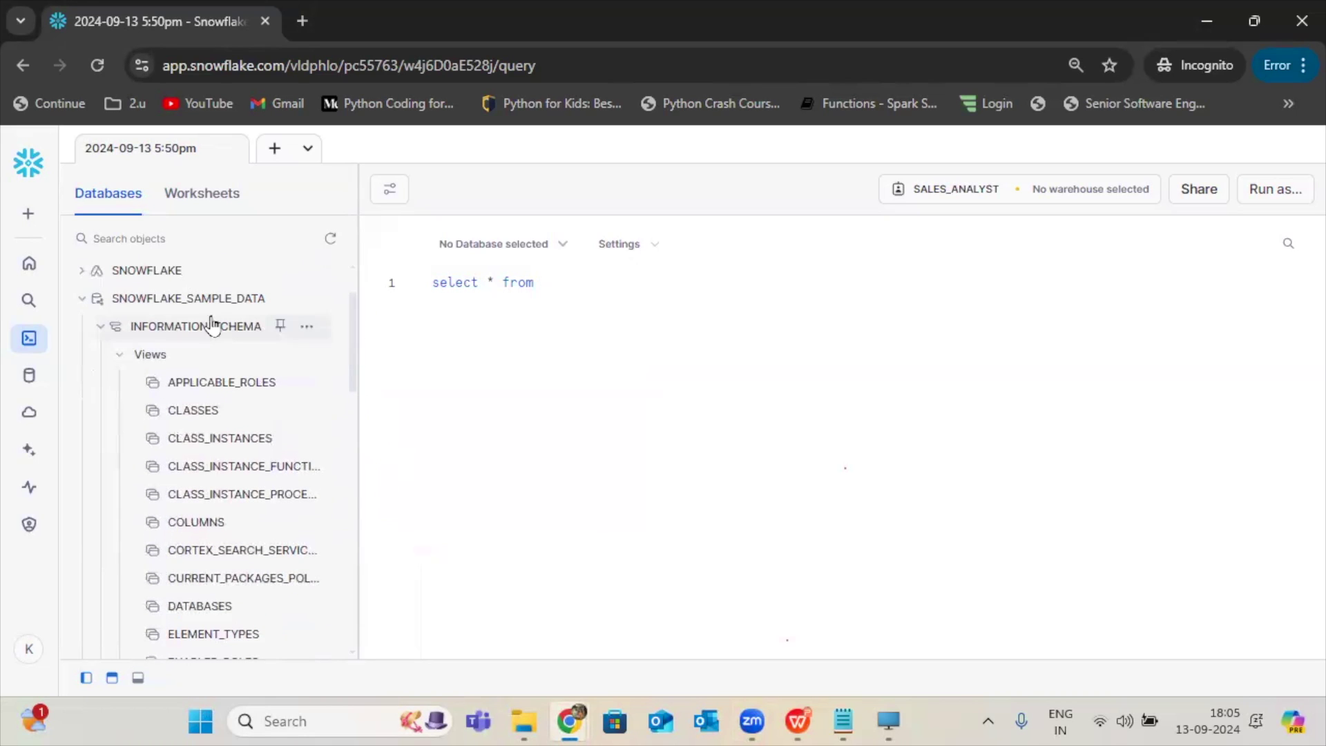
pyautogui.moveTo(268, 307)
pyautogui.moveTo(165, 325)
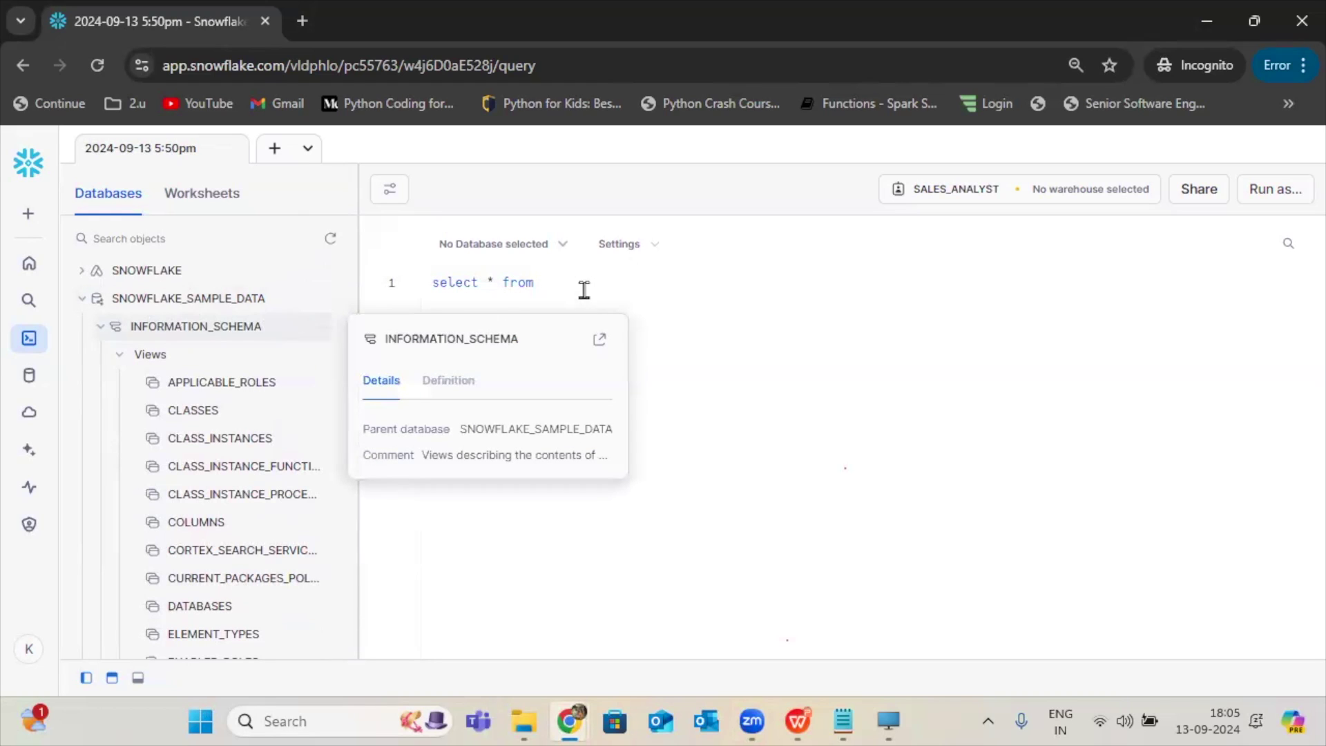
pyautogui.moveTo(343, 394); pyautogui.dragTo(347, 500)
pyautogui.scroll(-4, 342, 525)
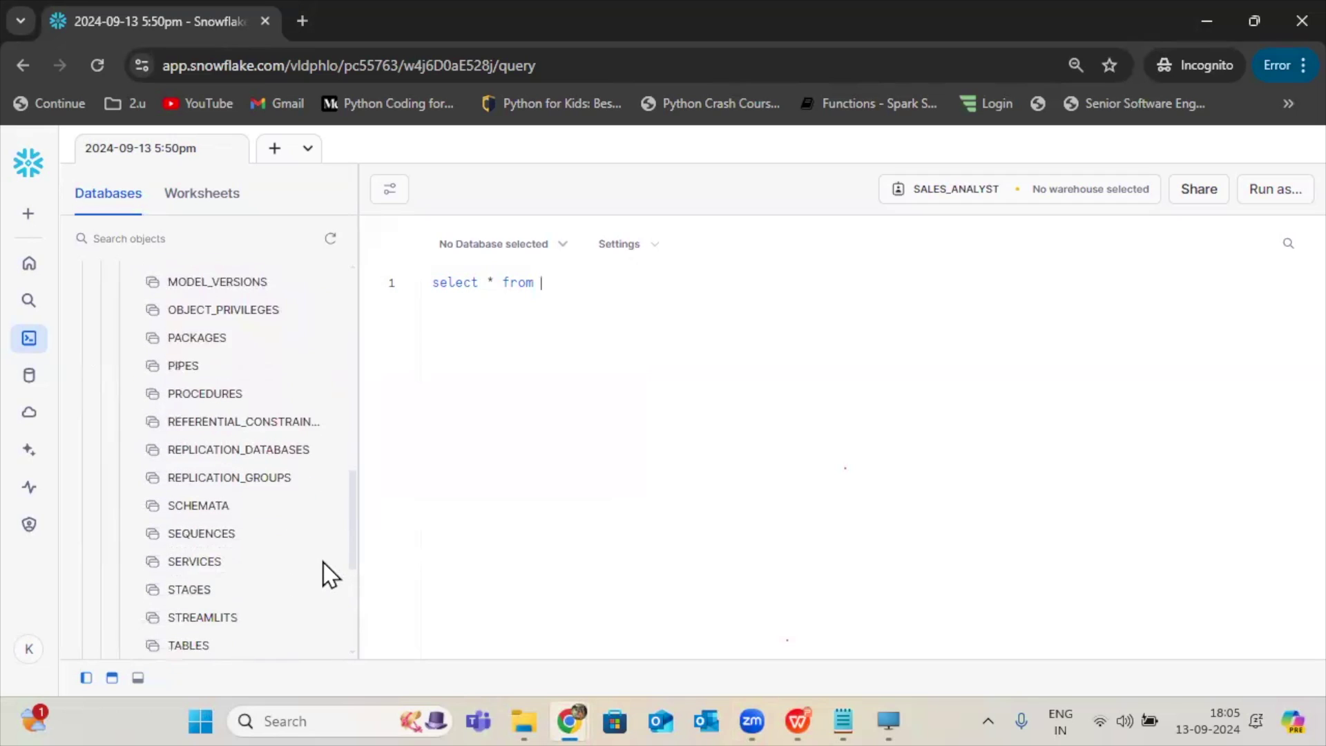
# Insert SNOWFLAKE_SAMPLE_DATA.INFORMATION_SCHEMA.TABLES into the query and run it, hitting error 000606.
pyautogui.click(307, 599)
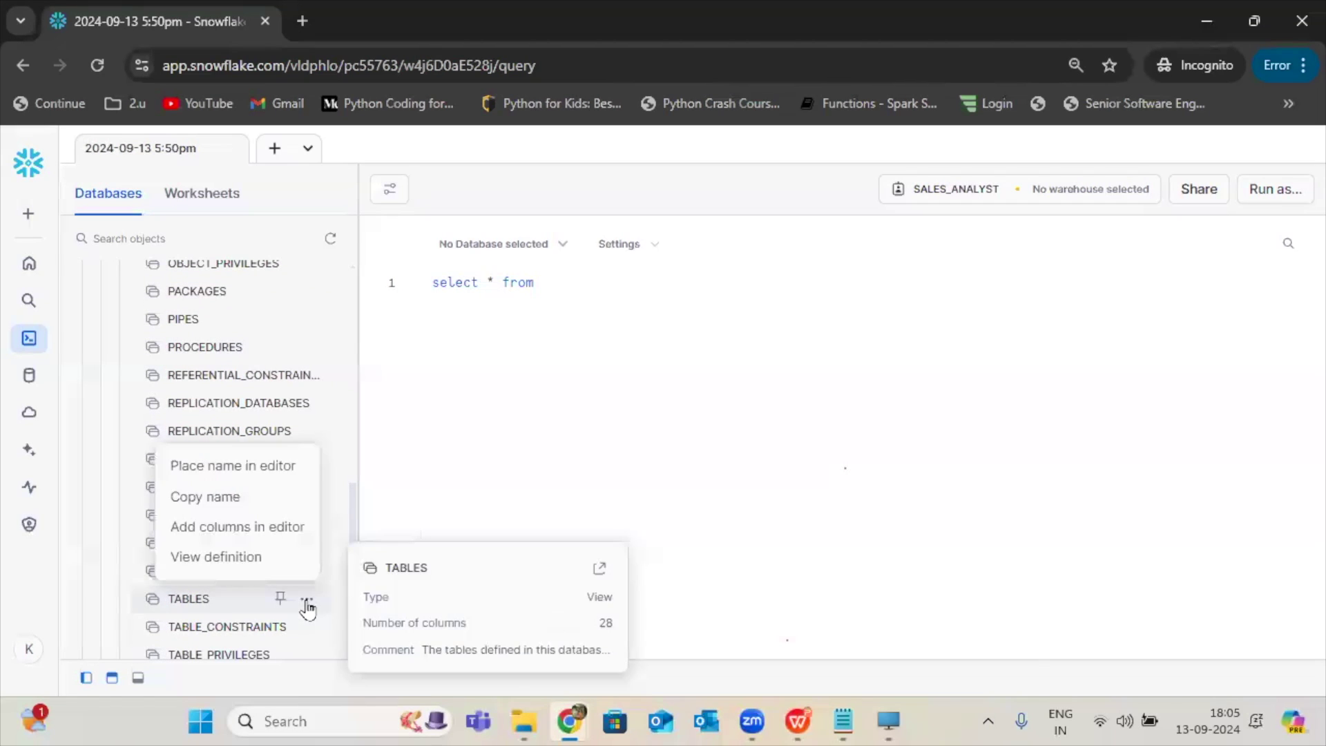
pyautogui.click(260, 477)
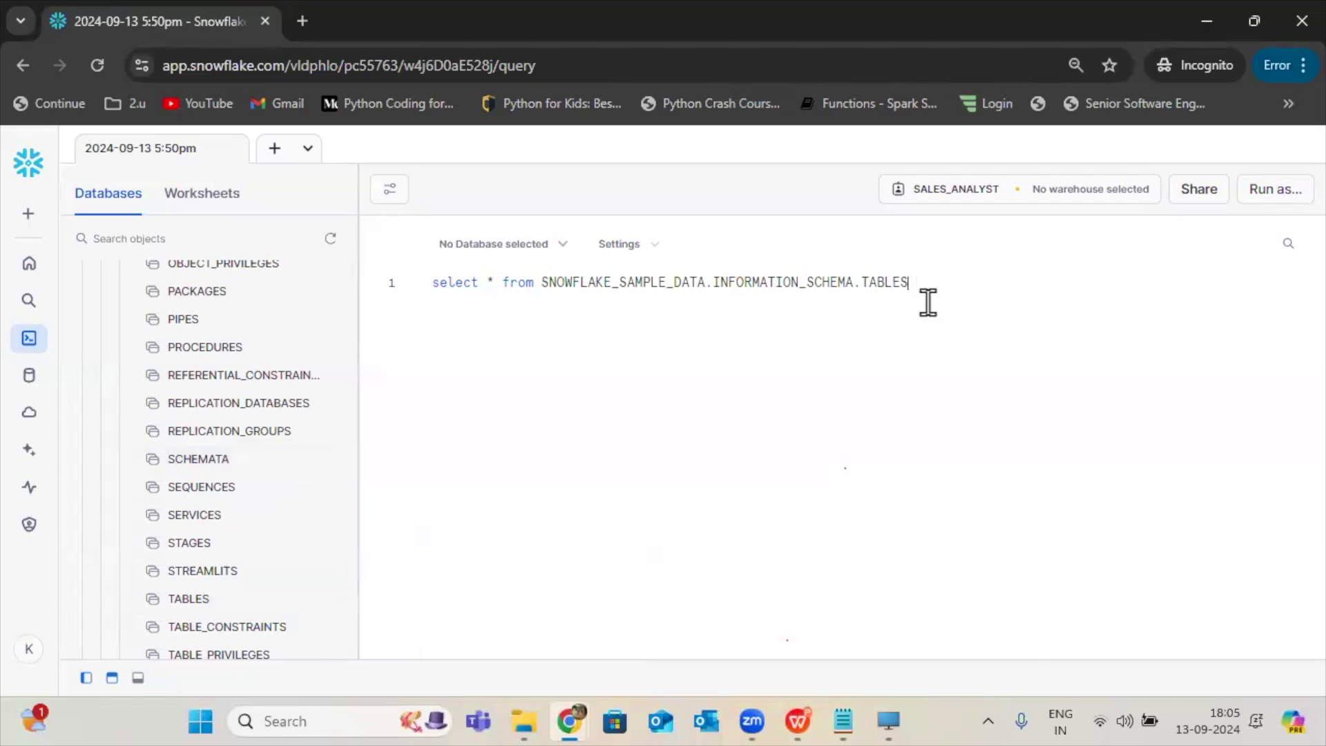
pyautogui.hotkey('shift', 'Home')
pyautogui.hotkey('ctrl', 'Return')
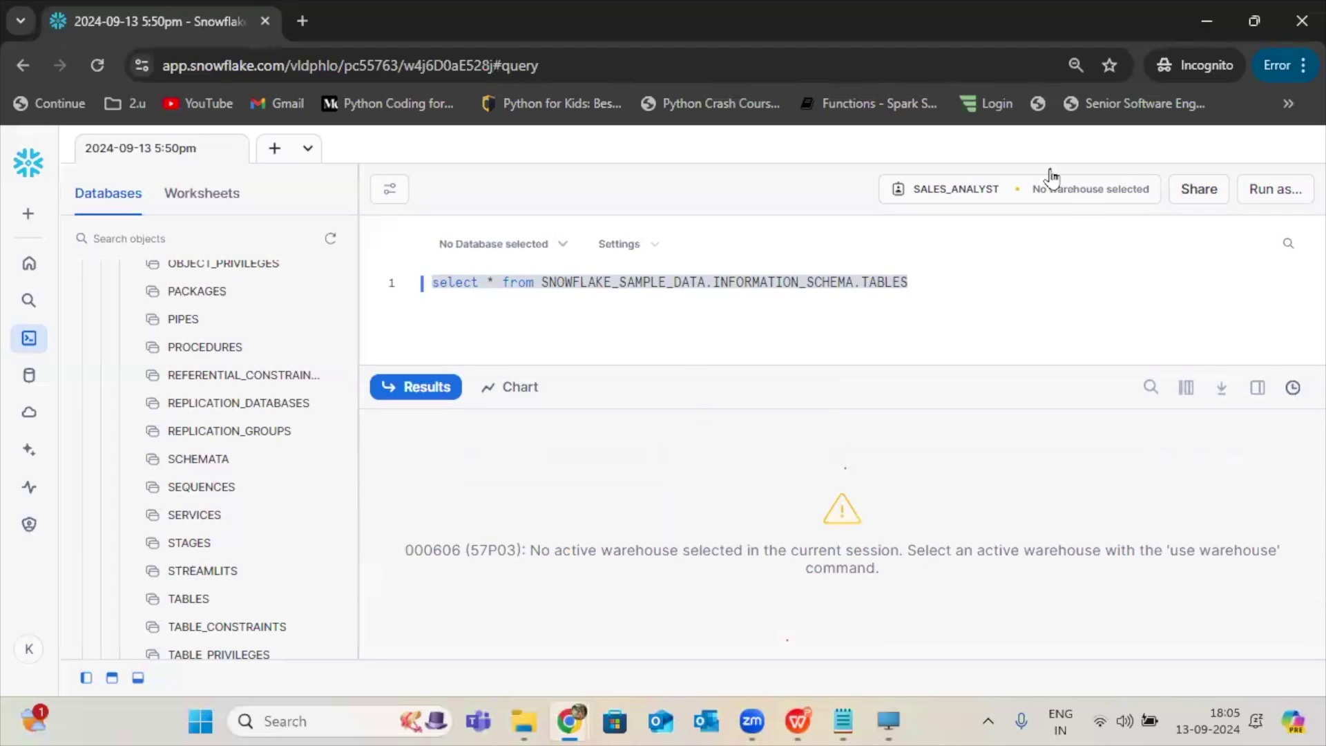
# Check the analyst's available roles and warehouses, then return to the admin SALES / CUSTOMER page.
pyautogui.click(1074, 194)
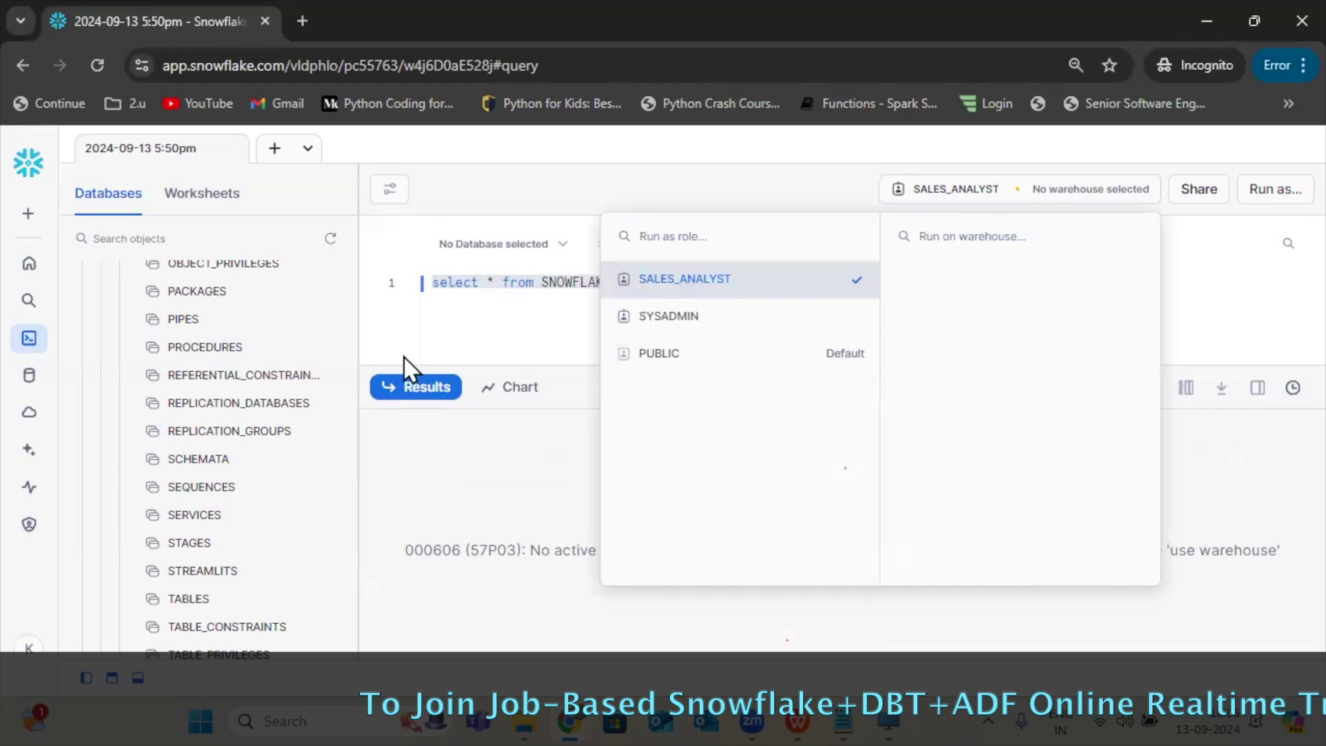
pyautogui.hotkey('alt', 'Tab')
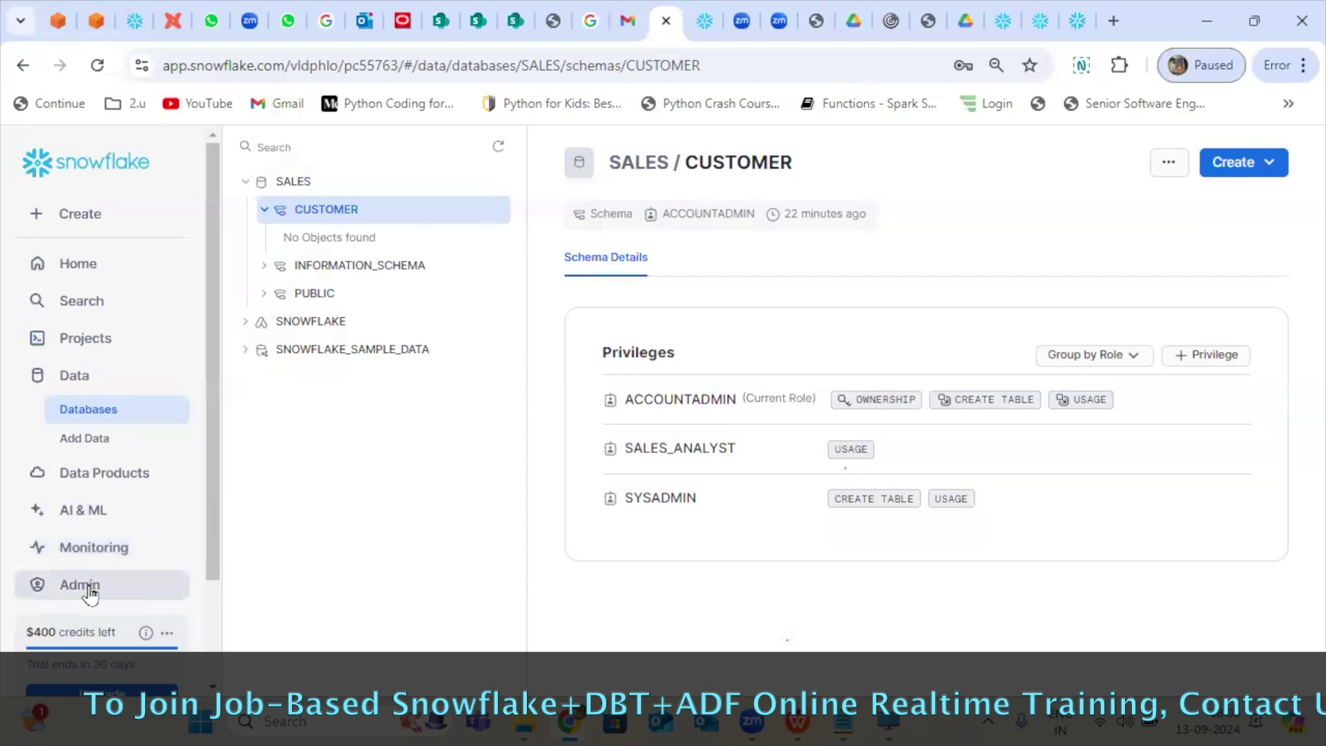
# Grant SALES_ANALYST the USAGE privilege on the COMPUTE_WH warehouse.
pyautogui.click(80, 584)
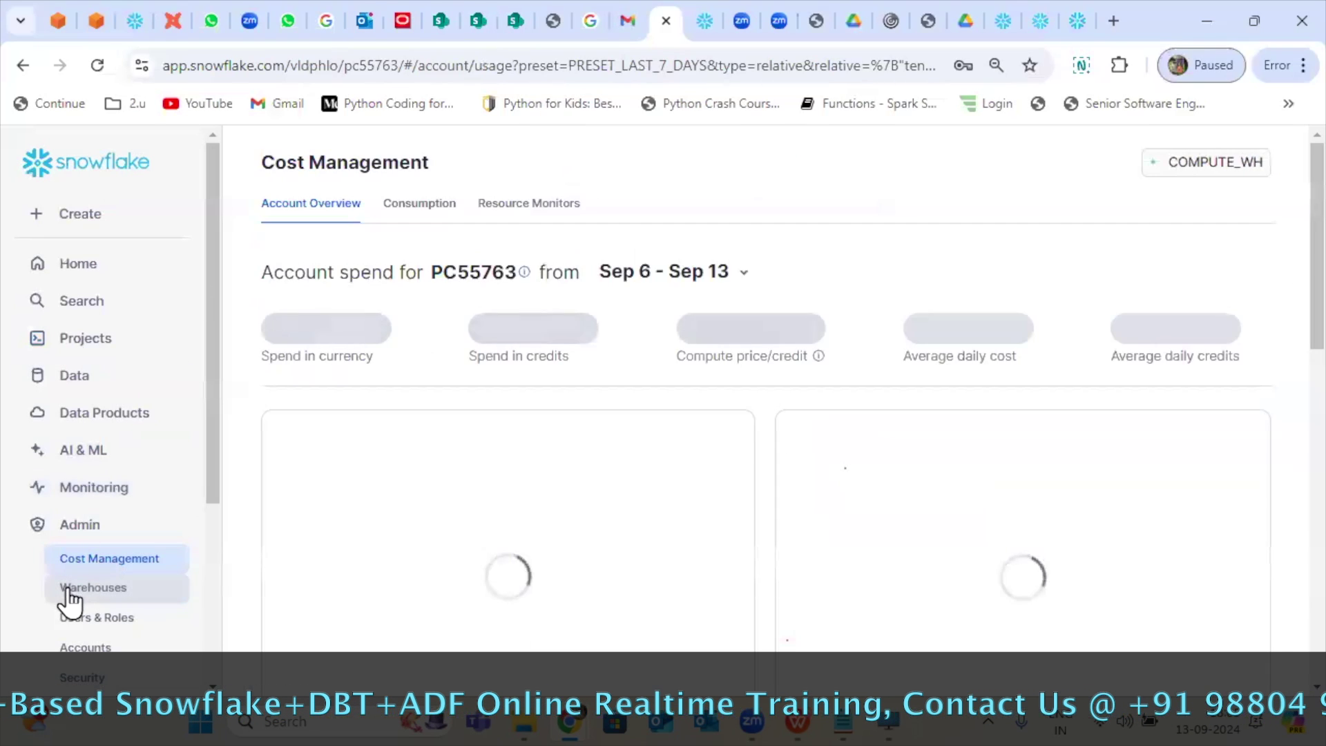
pyautogui.click(68, 588)
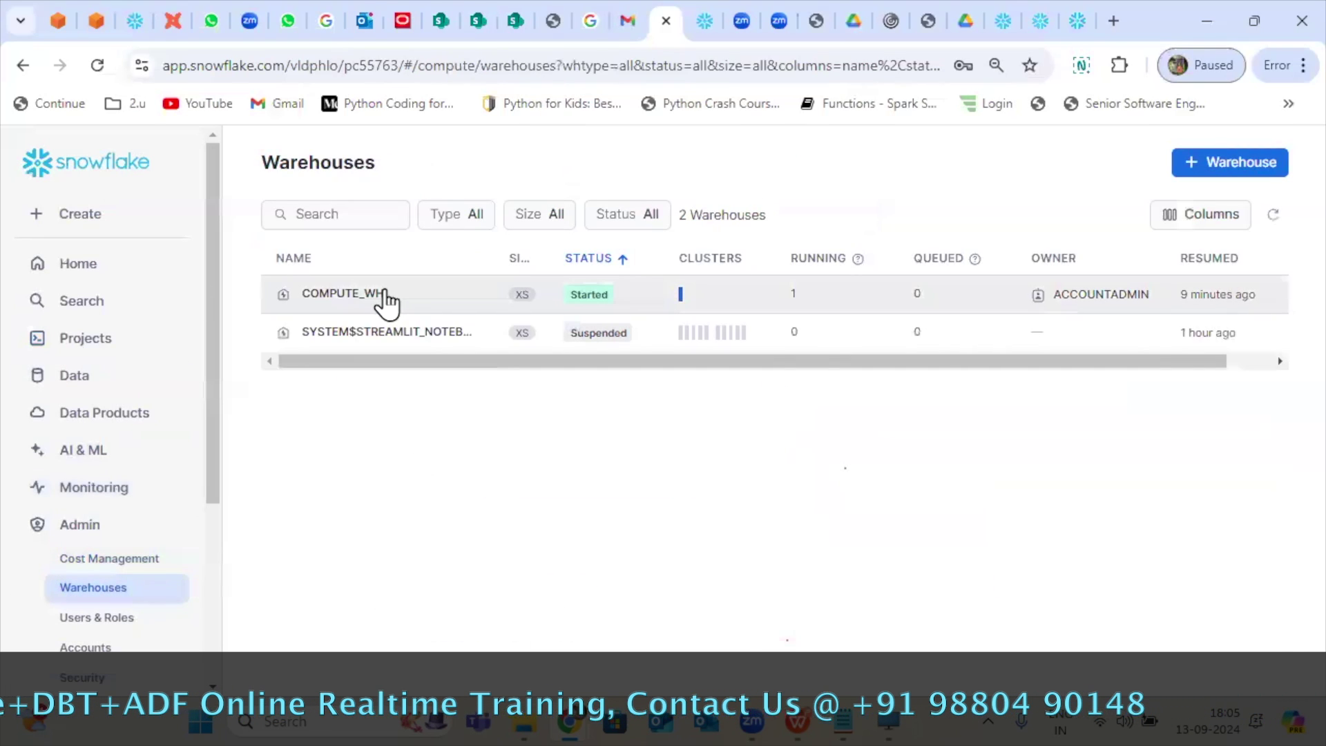
pyautogui.click(382, 293)
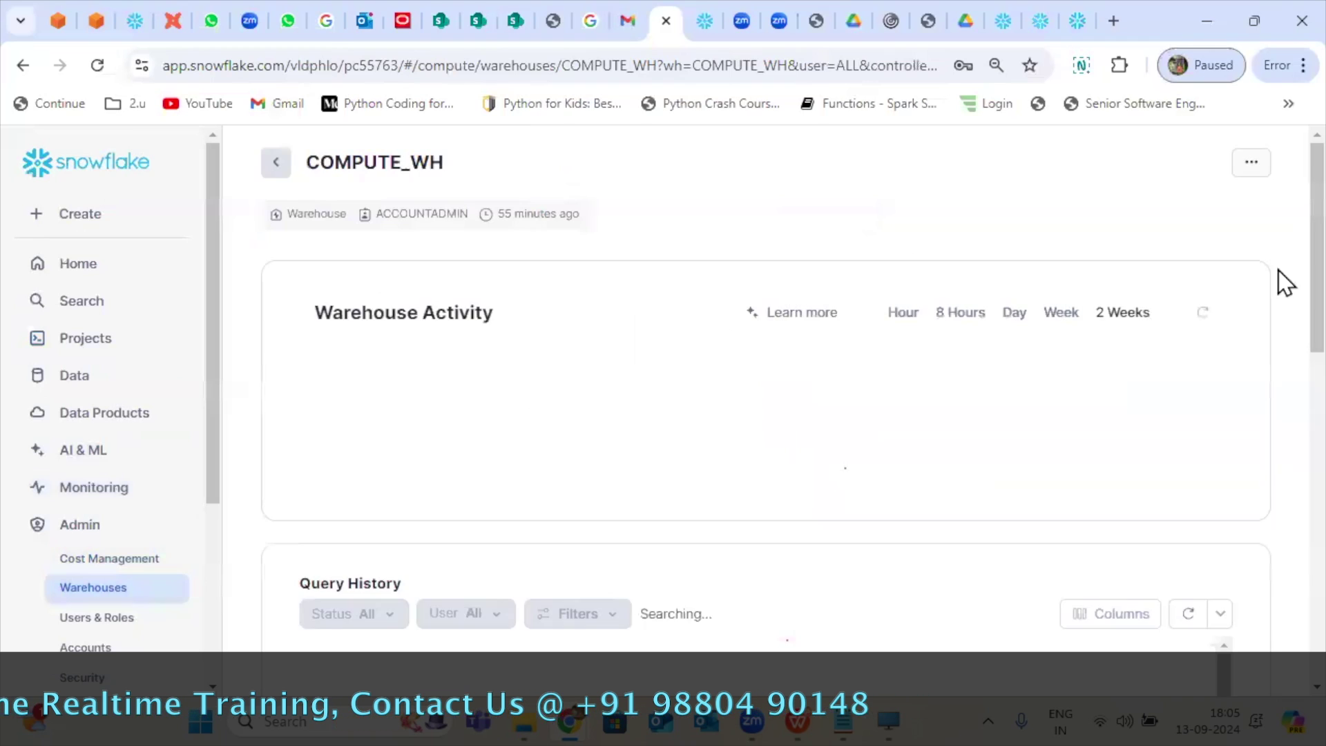
pyautogui.scroll(-10, 1282, 400)
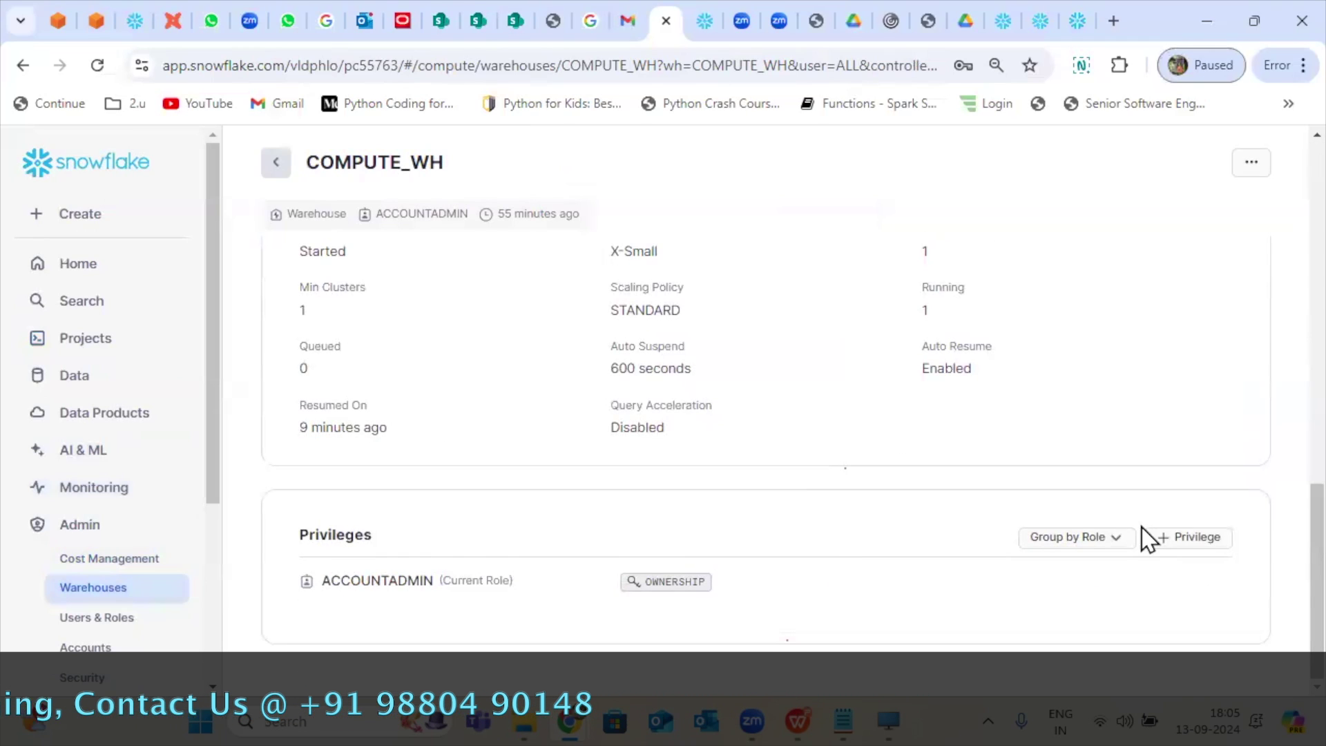
pyautogui.click(1186, 538)
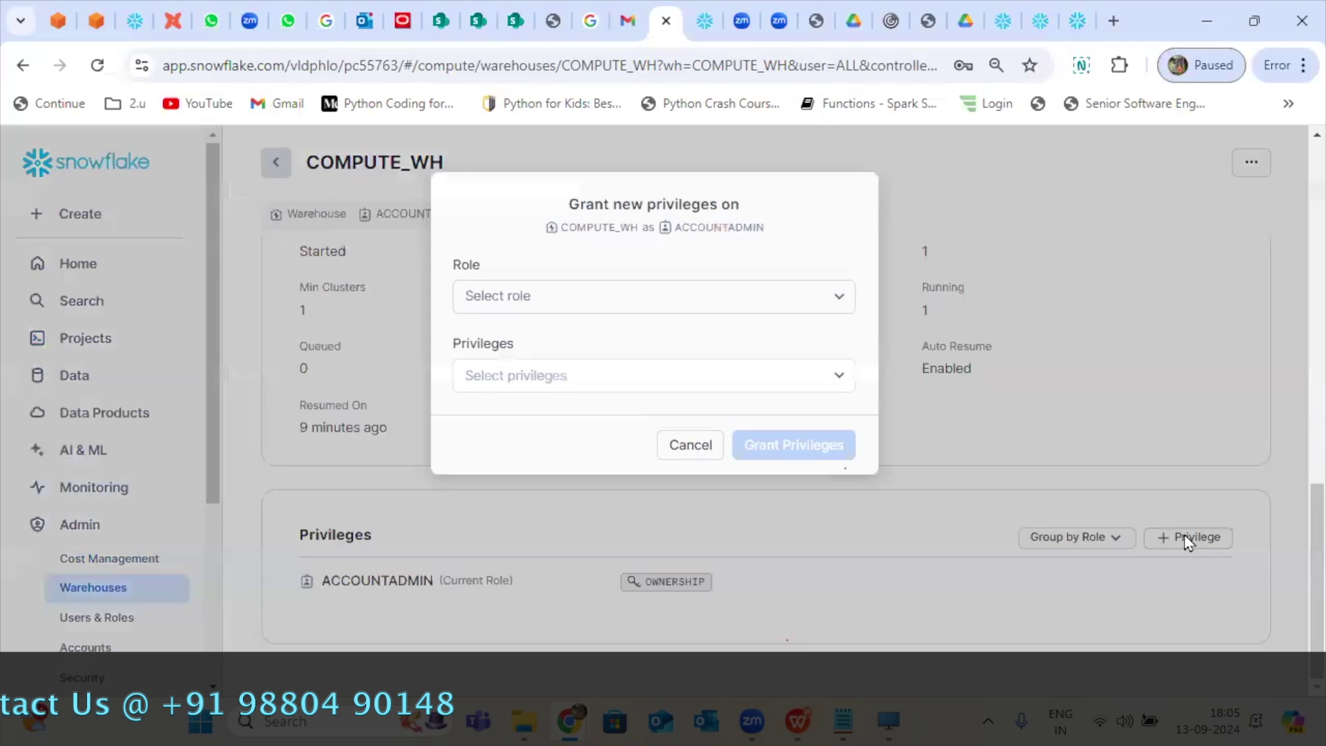
pyautogui.click(763, 310)
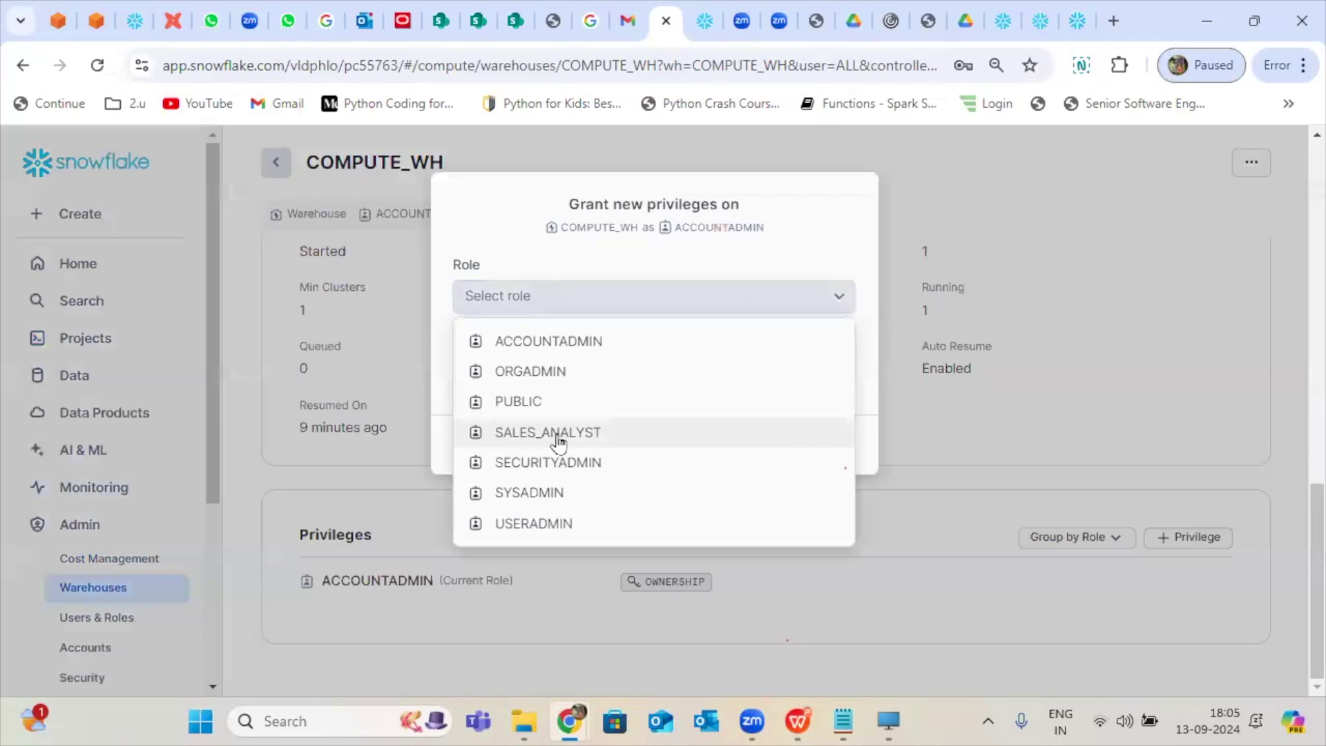
pyautogui.click(559, 435)
pyautogui.click(645, 387)
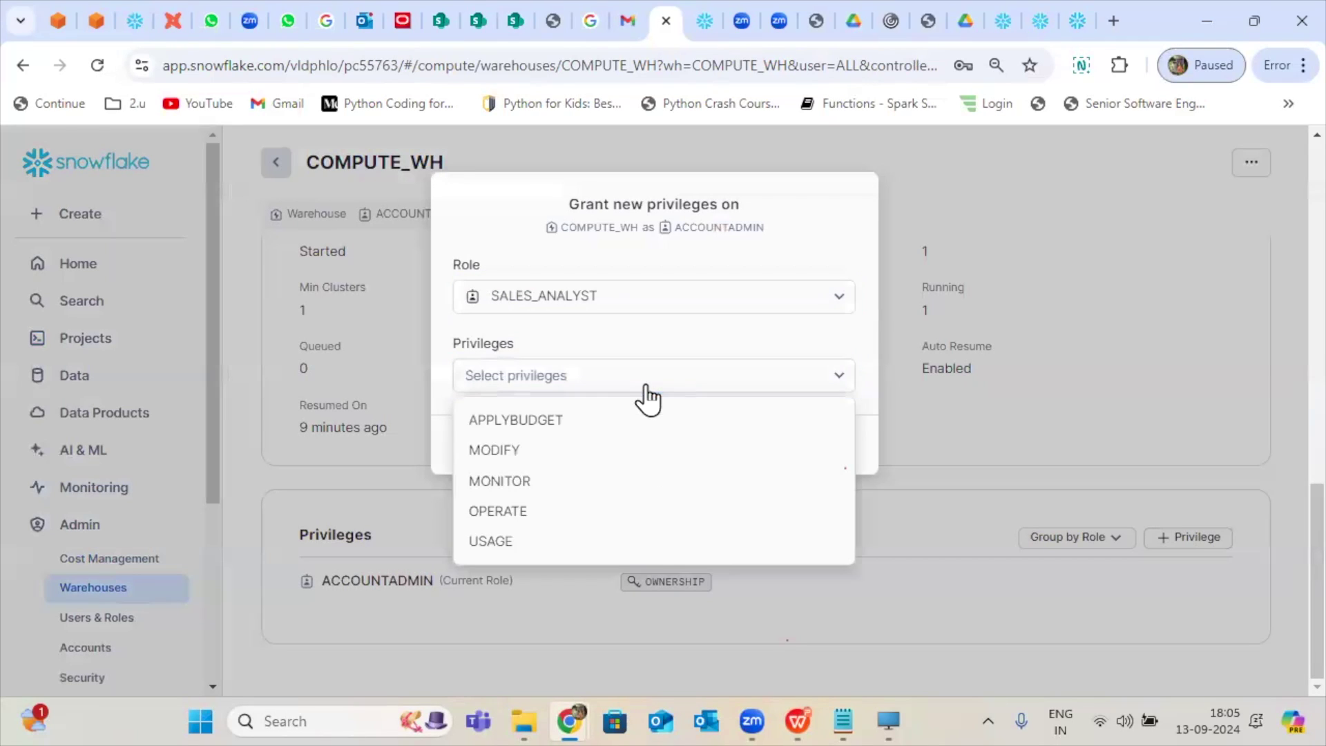
pyautogui.click(526, 547)
pyautogui.click(804, 529)
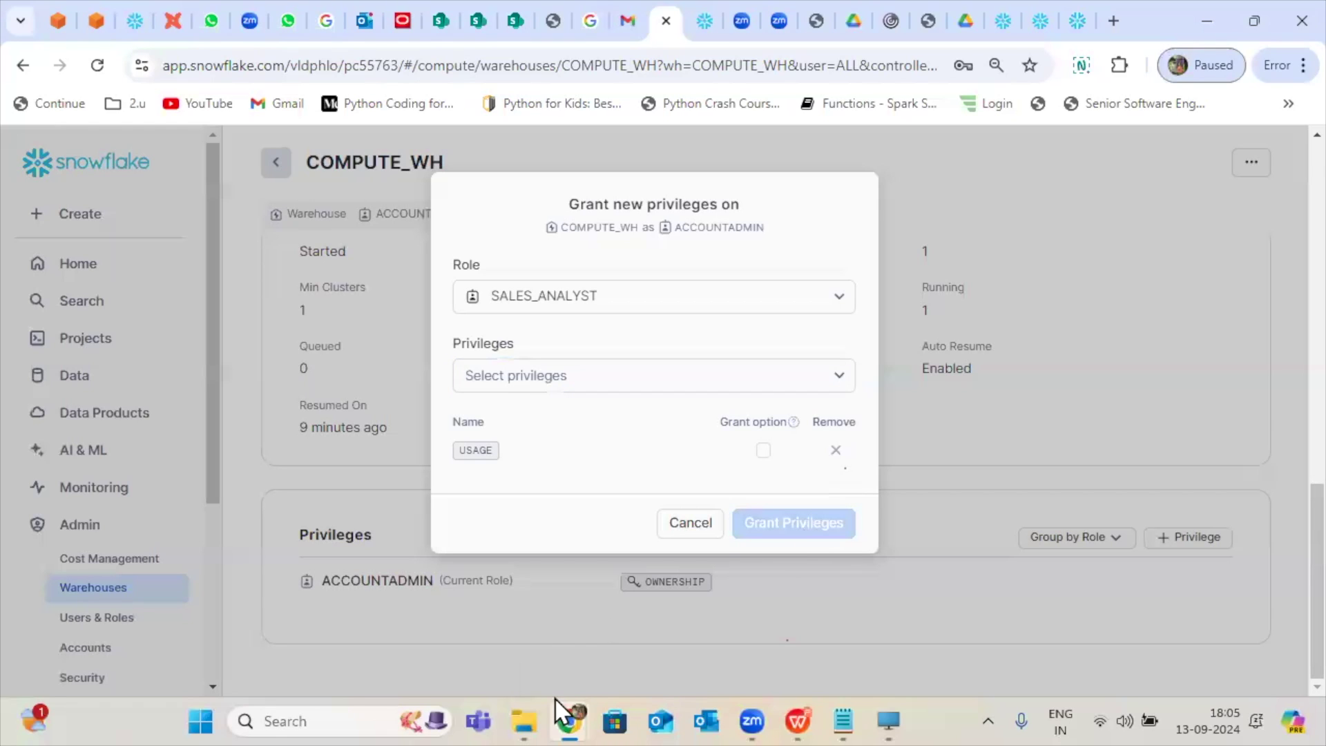
pyautogui.hotkey('alt', 'Tab')
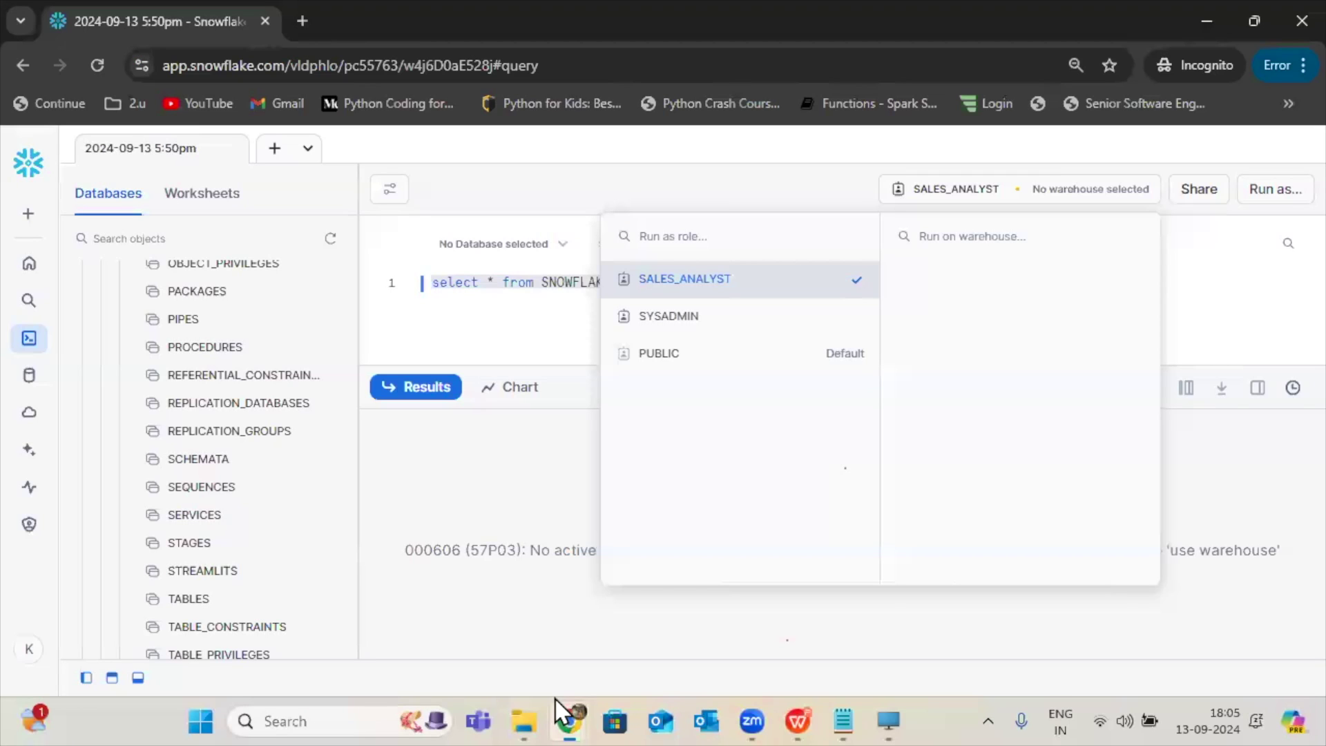
# Switch the worksheet to the COMPUTE_WH warehouse and rerun the INFORMATION_SCHEMA.TABLES query.
pyautogui.click(1052, 207)
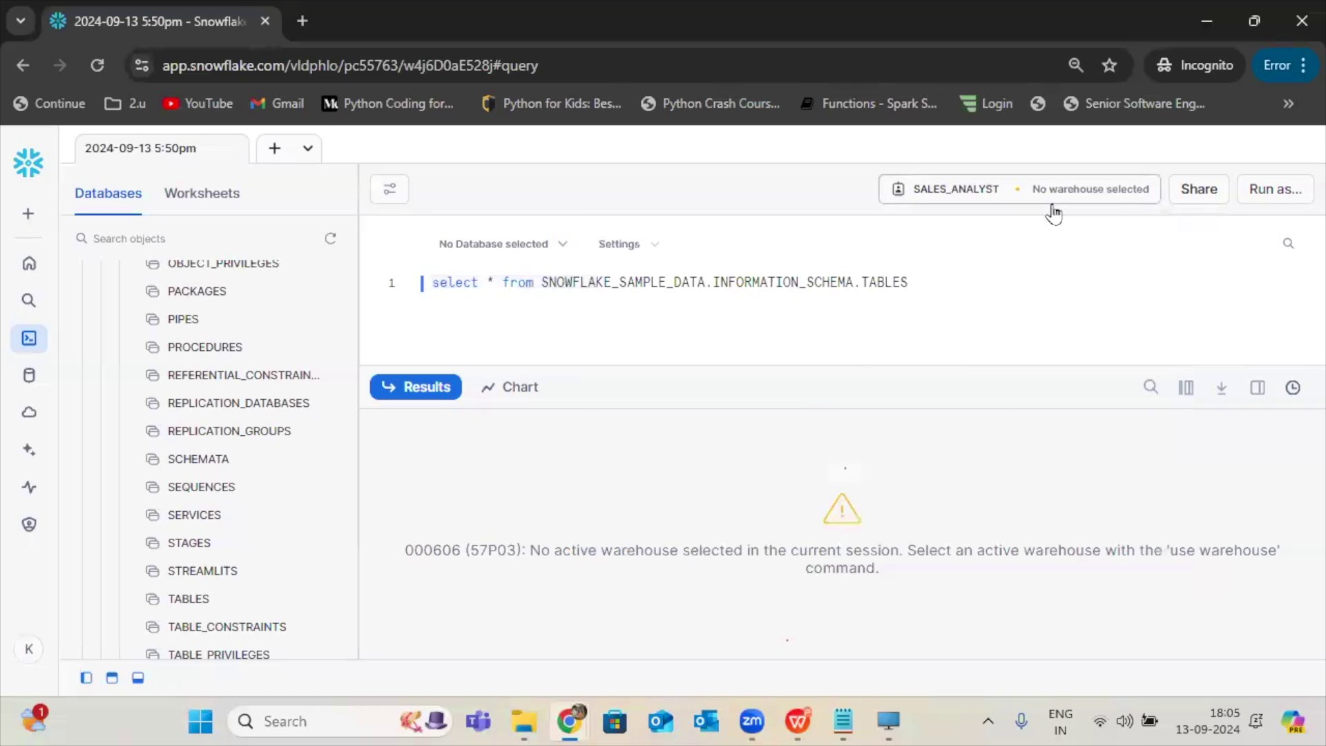
pyautogui.click(1053, 208)
pyautogui.click(1000, 281)
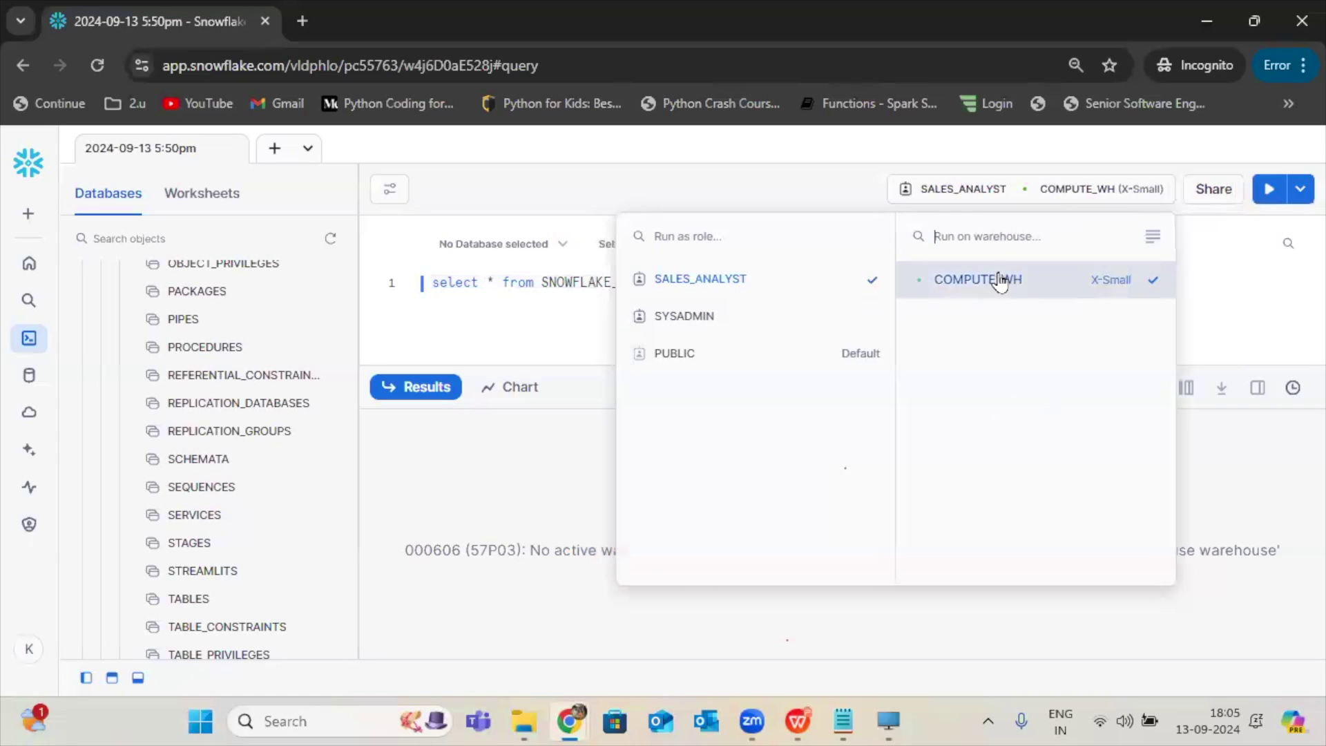
pyautogui.click(542, 320)
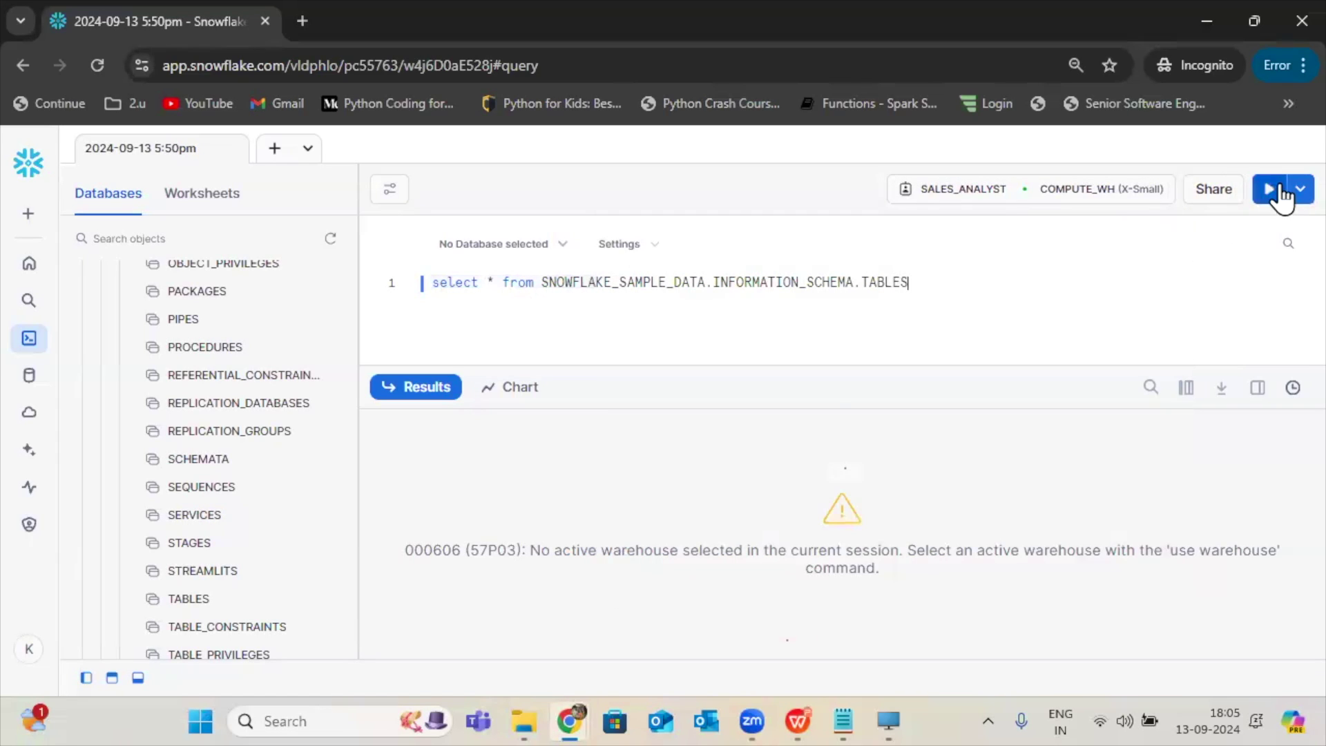
pyautogui.click(1277, 192)
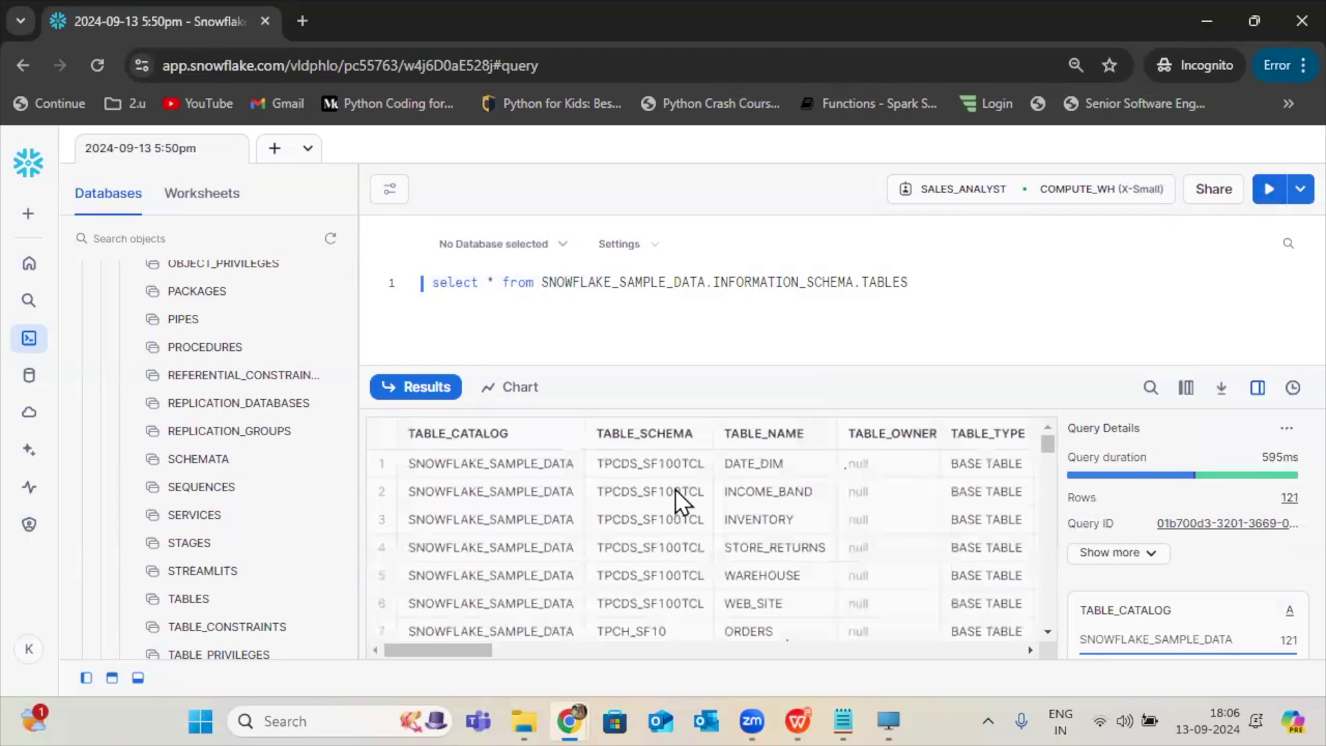
pyautogui.click(511, 496)
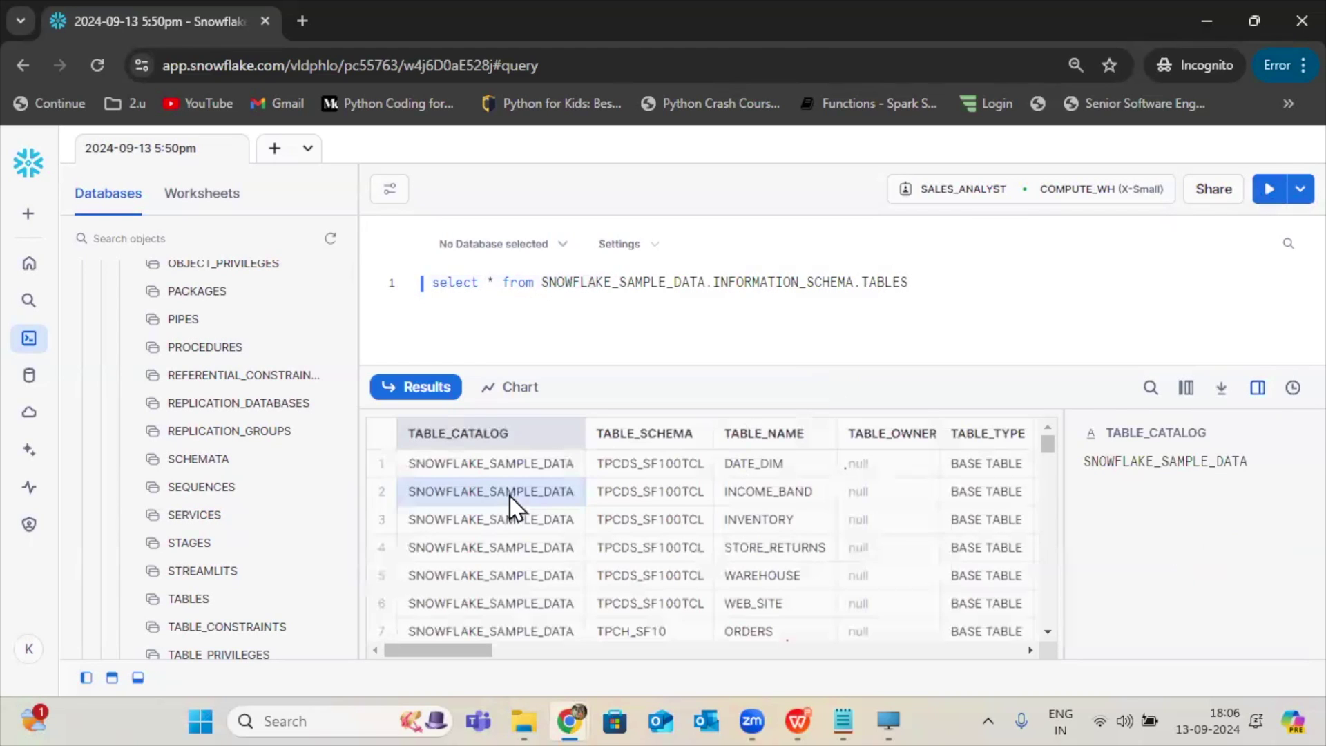
pyautogui.press('Right')
pyautogui.press('Right')
pyautogui.press('Right')
pyautogui.press('Right')
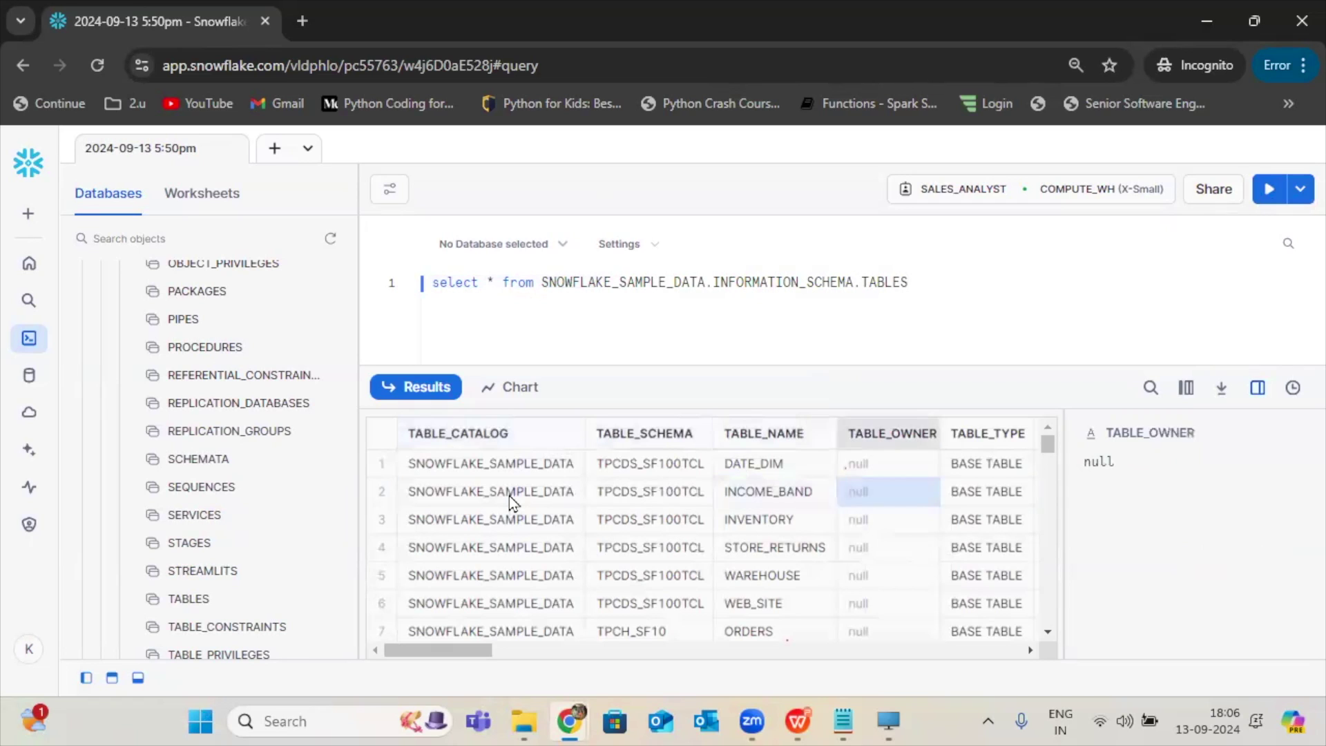
pyautogui.press('Right')
pyautogui.press('Right')
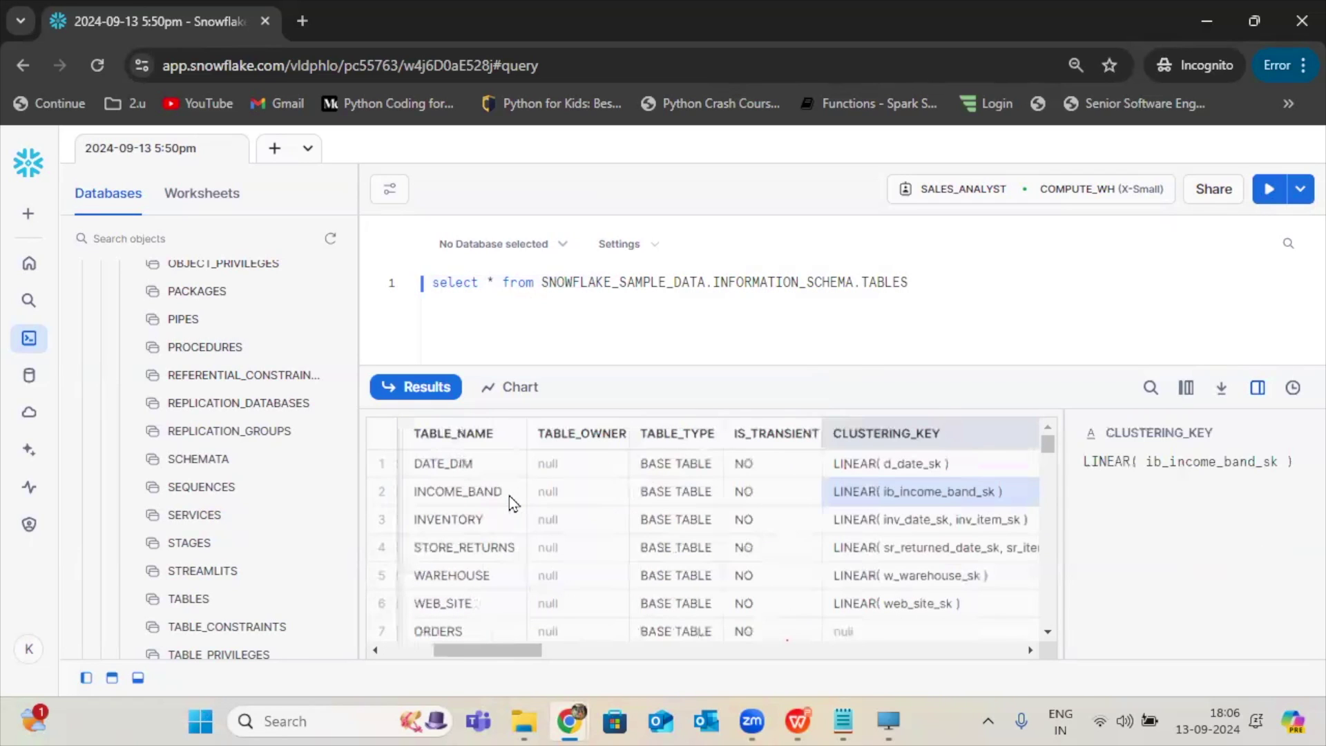
pyautogui.press('Right')
pyautogui.press('Right')
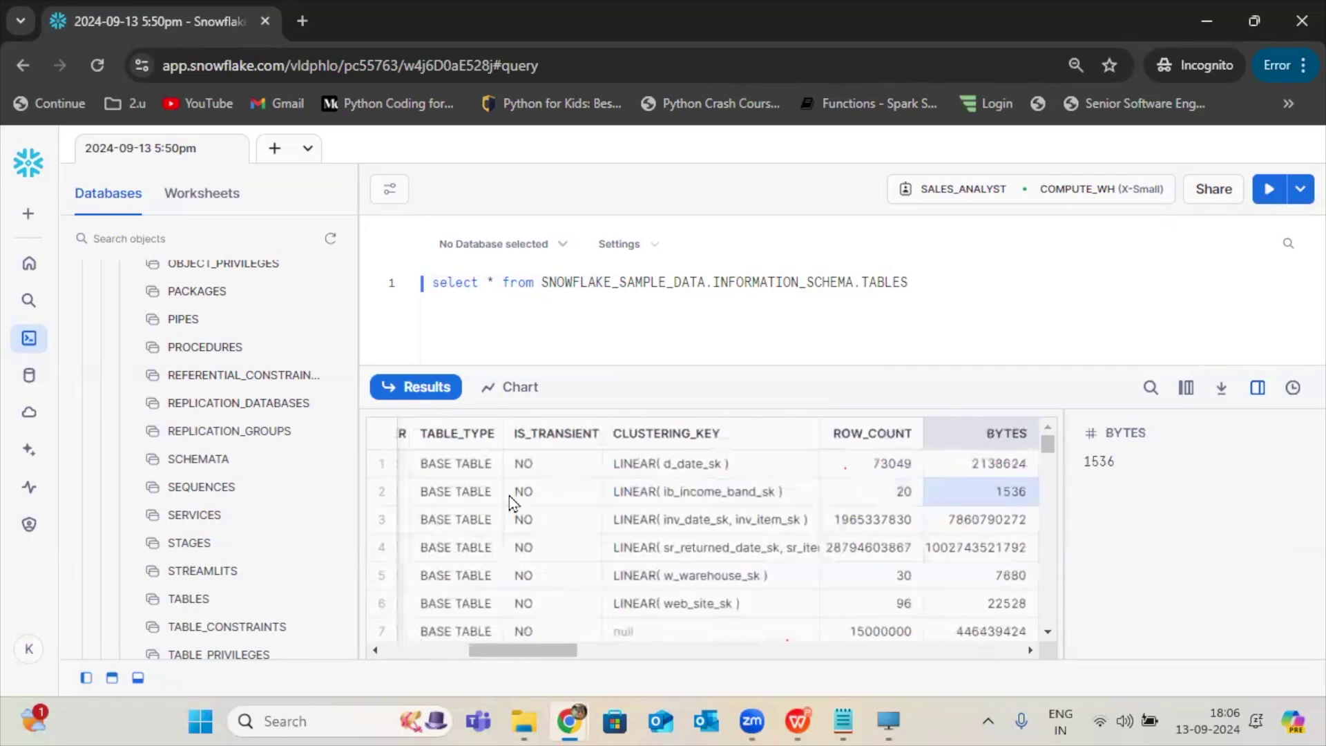
pyautogui.press('Left')
pyautogui.press('Right')
pyautogui.press('Right')
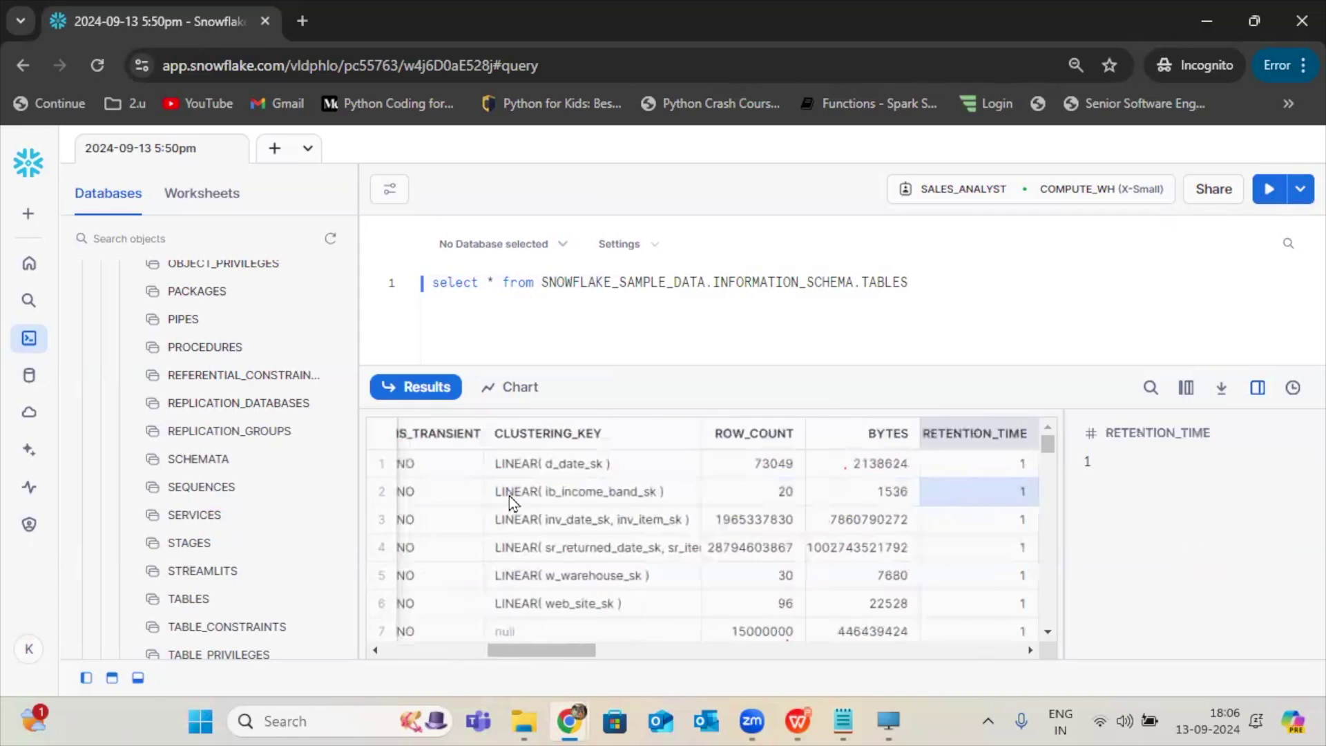
pyautogui.press('Right')
pyautogui.press('Right')
pyautogui.press('Right')
pyautogui.press('Right')
pyautogui.press('Right')
pyautogui.press('Right')
pyautogui.press('Right')
pyautogui.press('Right')
pyautogui.press('Right')
pyautogui.press('Right')
pyautogui.press('Right')
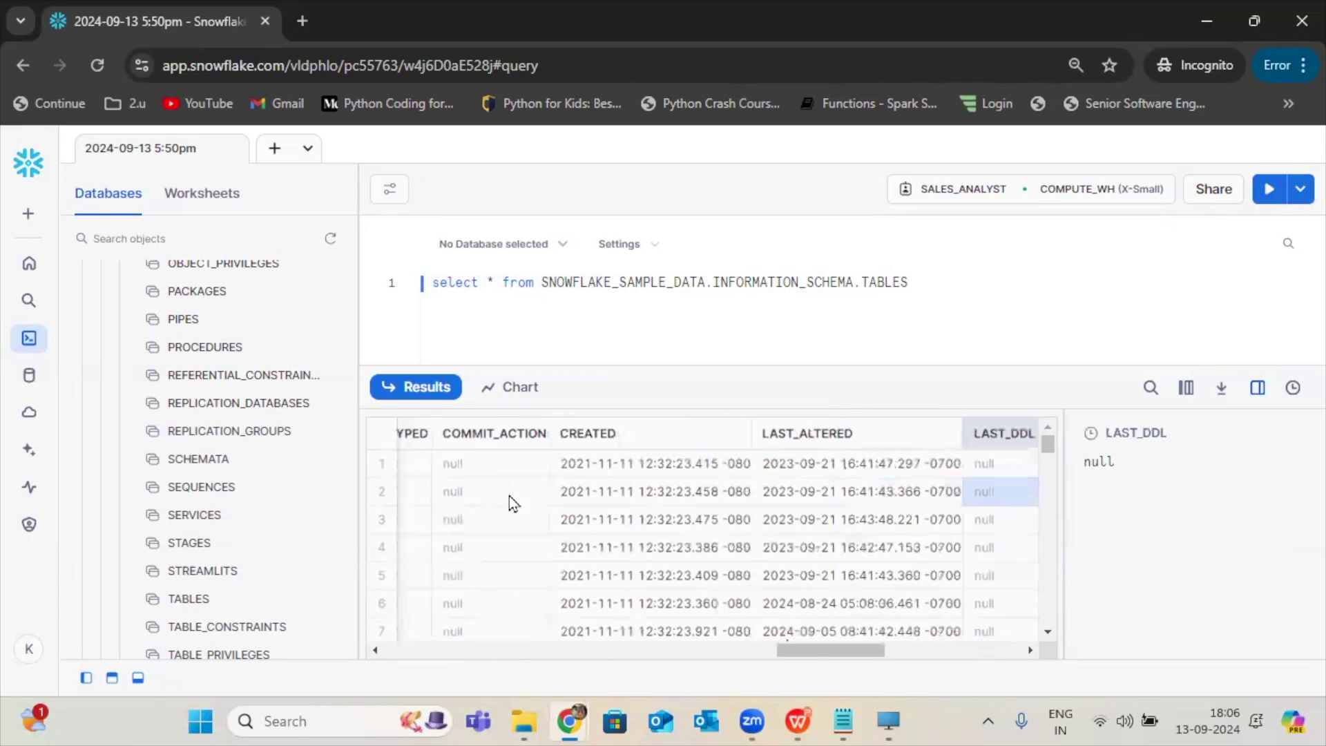
pyautogui.press('Right')
pyautogui.press('Right')
pyautogui.press('Right')
pyautogui.press('Right')
pyautogui.press('Right')
pyautogui.press('Right')
pyautogui.press('Right')
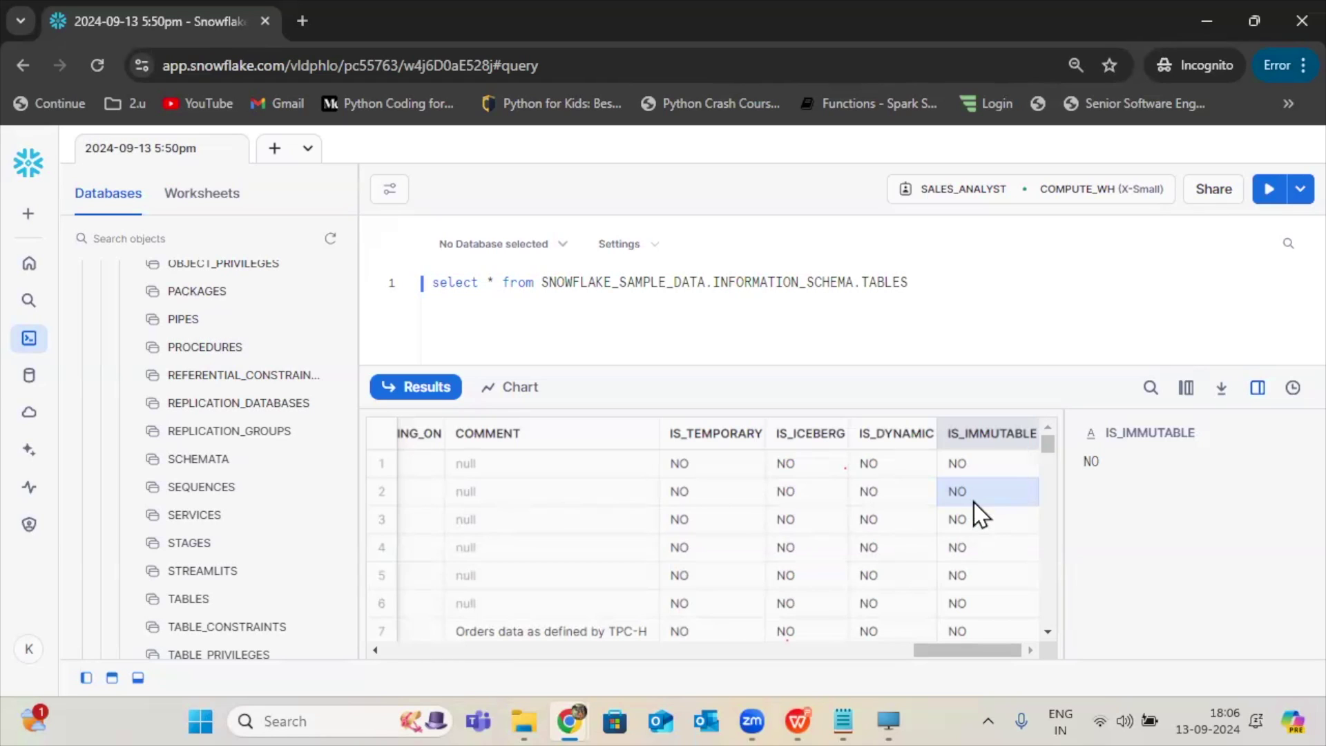
pyautogui.press('Left')
pyautogui.press('Left')
pyautogui.press('Left')
pyautogui.press('Left')
pyautogui.press('Left')
pyautogui.press('Left')
pyautogui.press('Left')
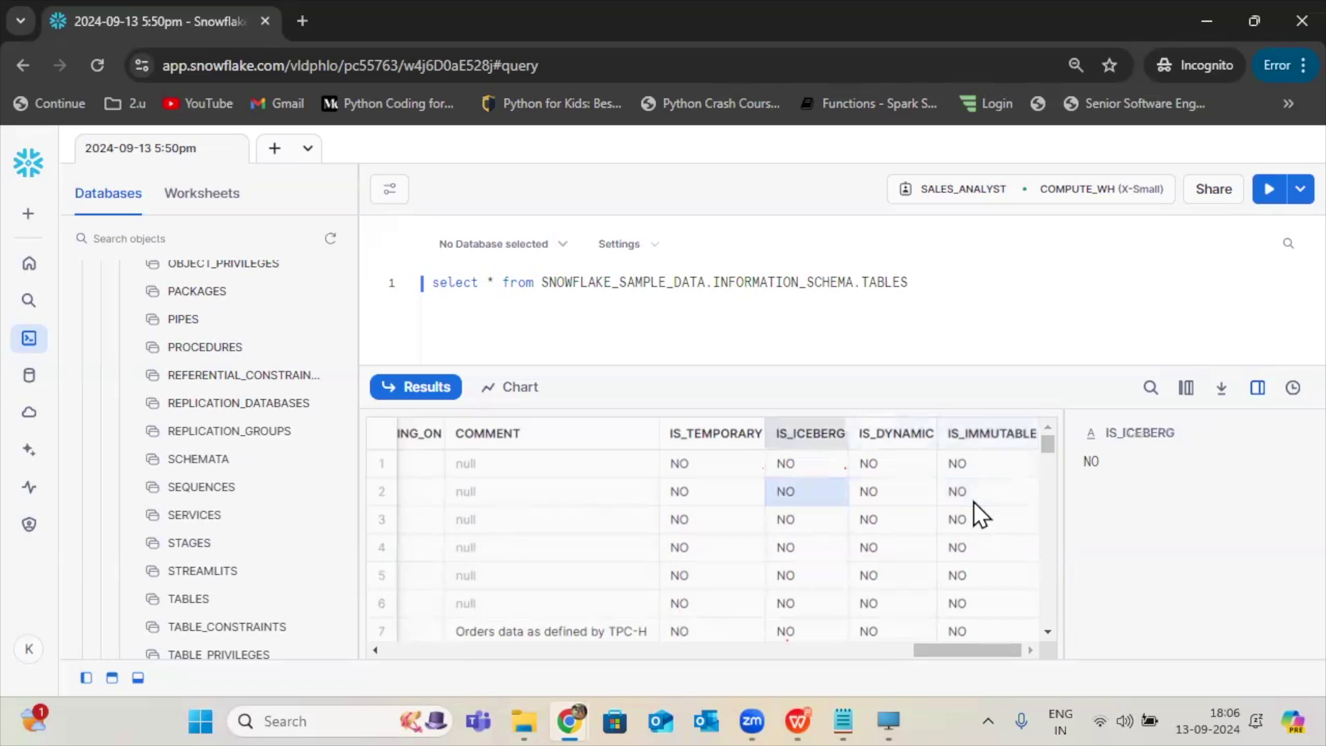
pyautogui.press('Left')
pyautogui.press('Left')
pyautogui.press('Left')
pyautogui.press('Left')
pyautogui.press('Left')
pyautogui.press('Left')
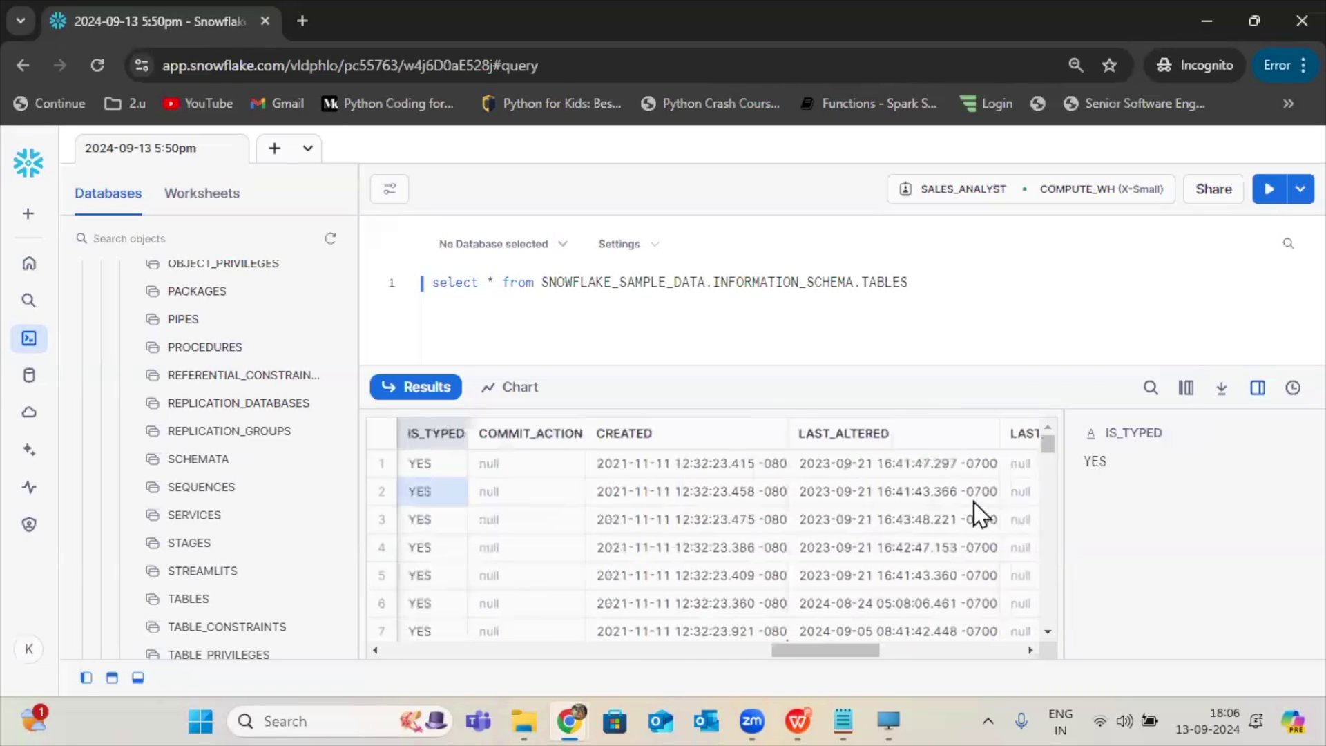
pyautogui.press('Left')
pyautogui.press('Left')
pyautogui.press('Left')
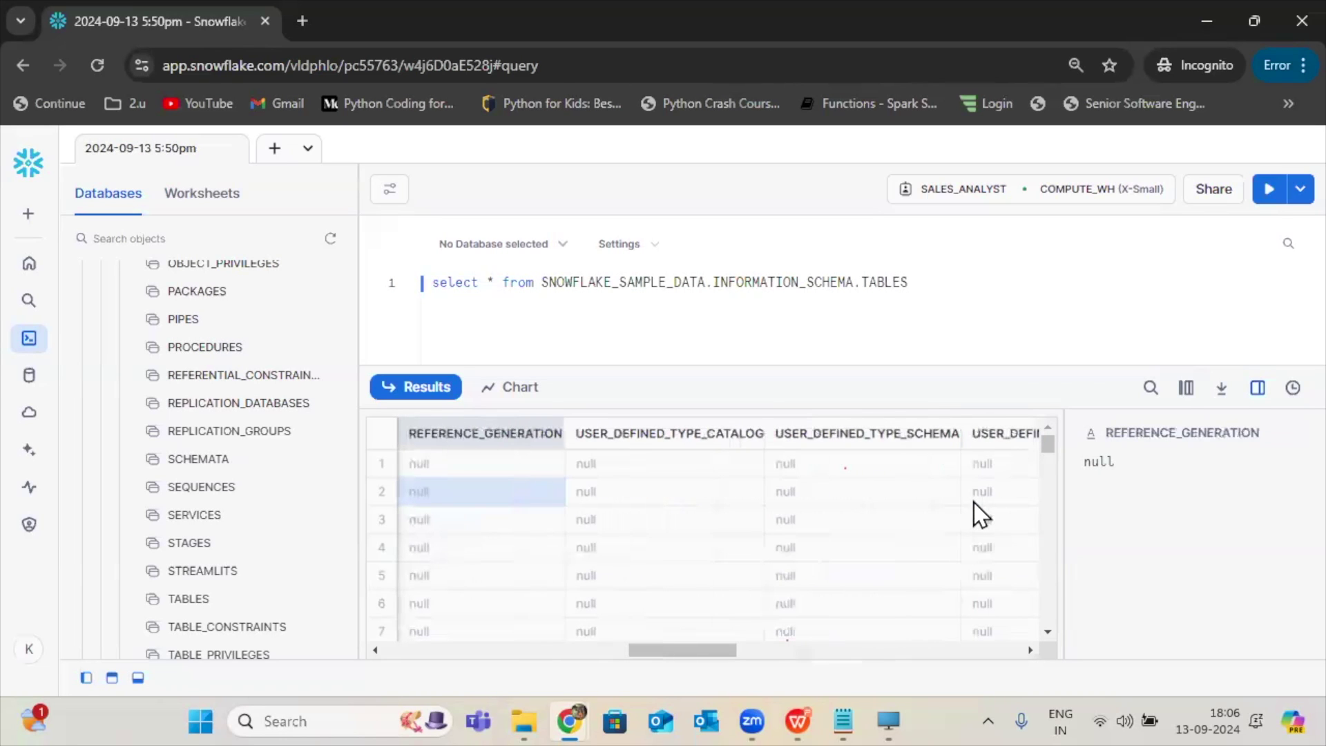
pyautogui.moveTo(176, 509)
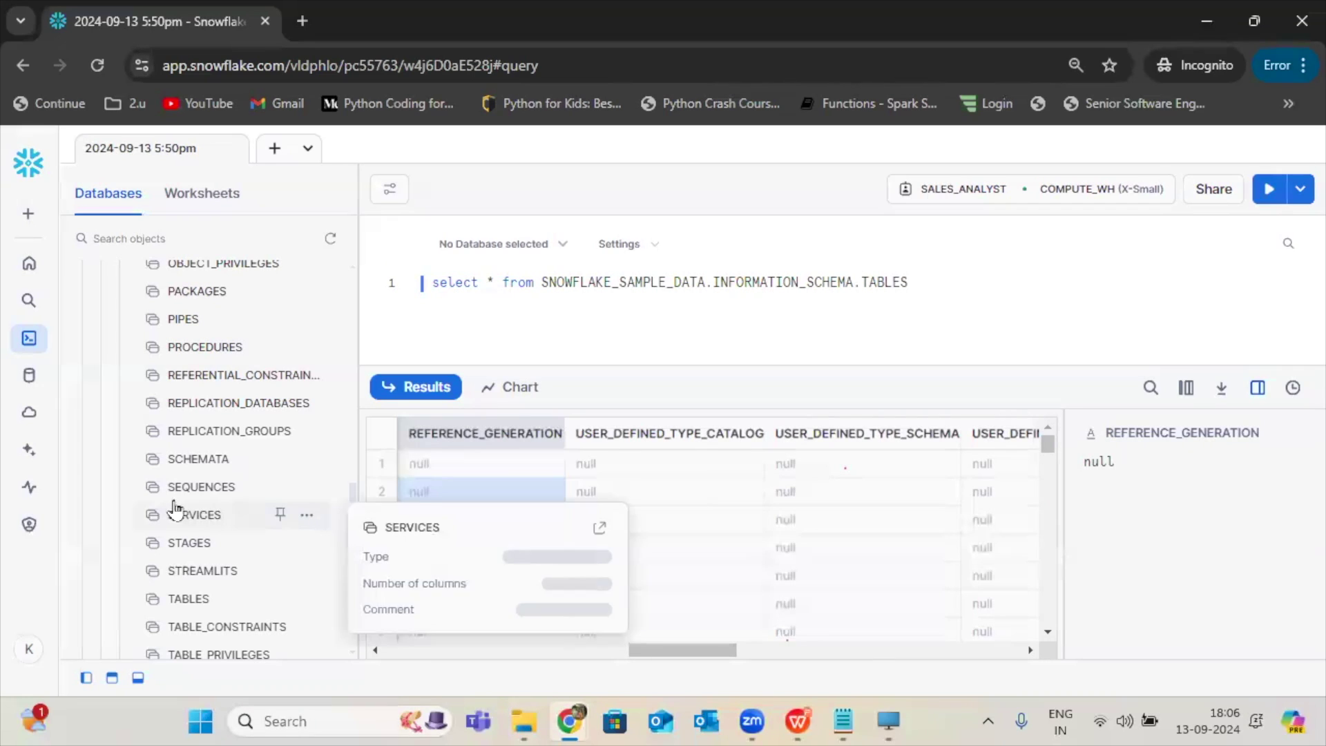
pyautogui.moveTo(202, 549)
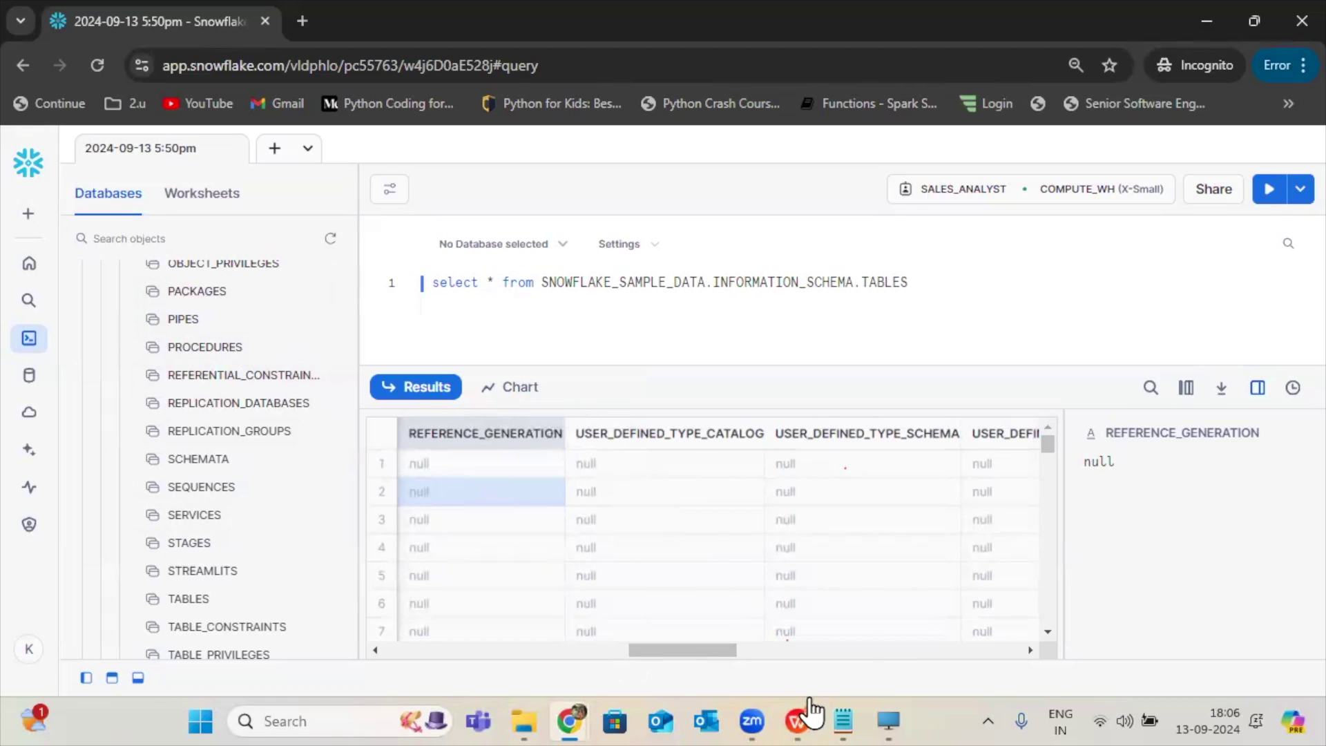
# Page through the role slides from slide 8 to slide 16's securable-objects table.
pyautogui.click(799, 718)
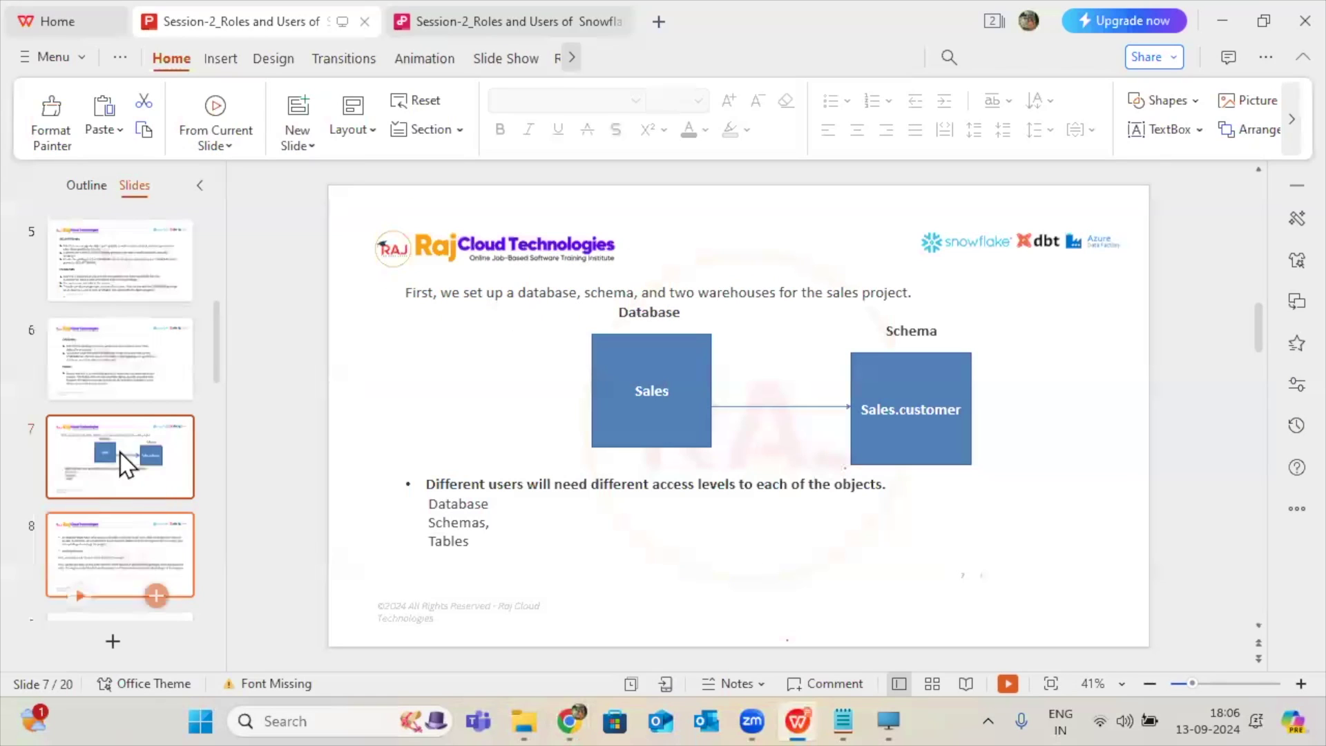
pyautogui.click(132, 569)
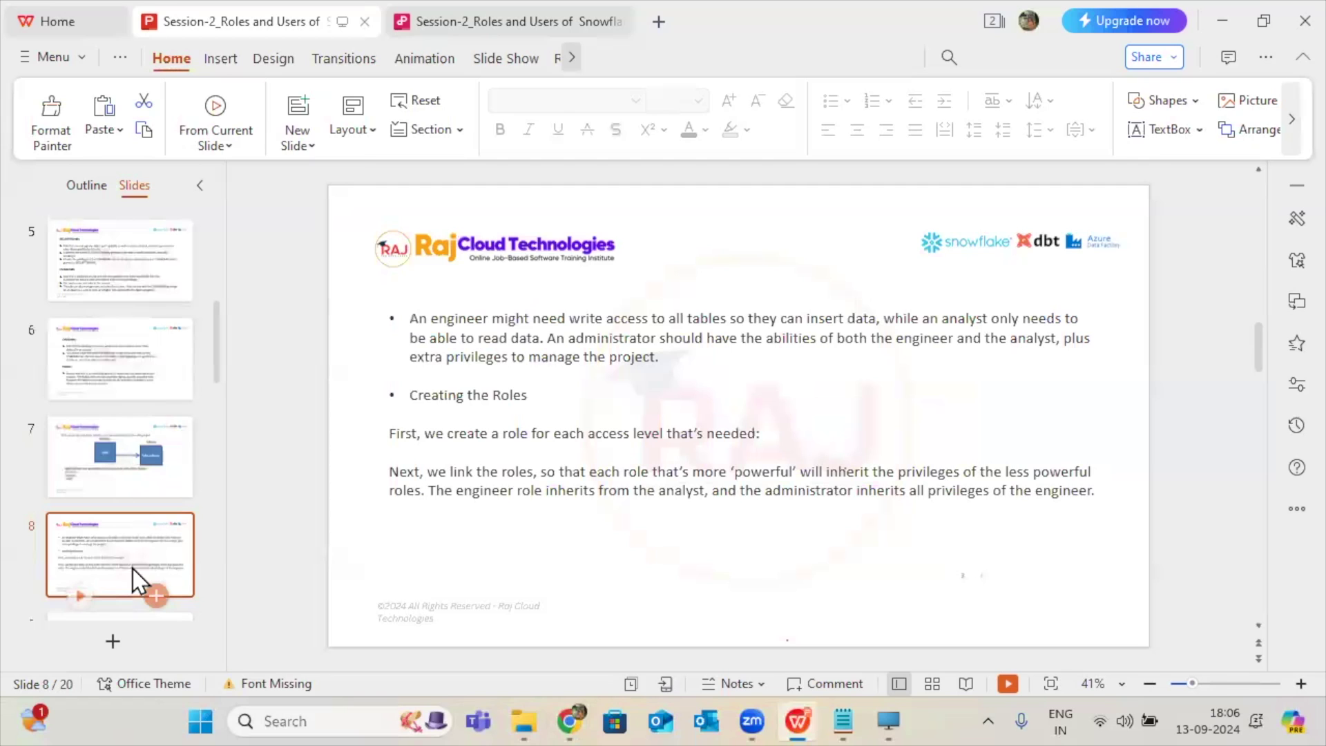
pyautogui.press('Down')
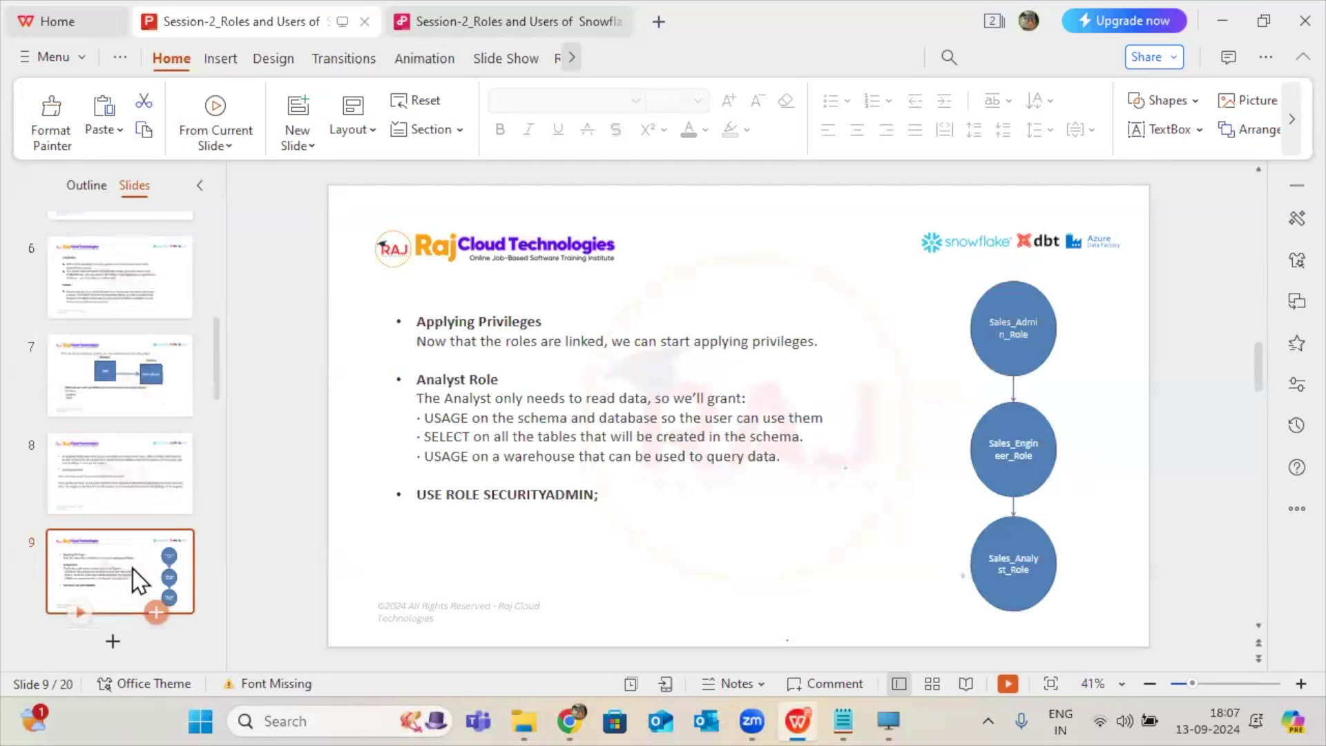
pyautogui.press('Down')
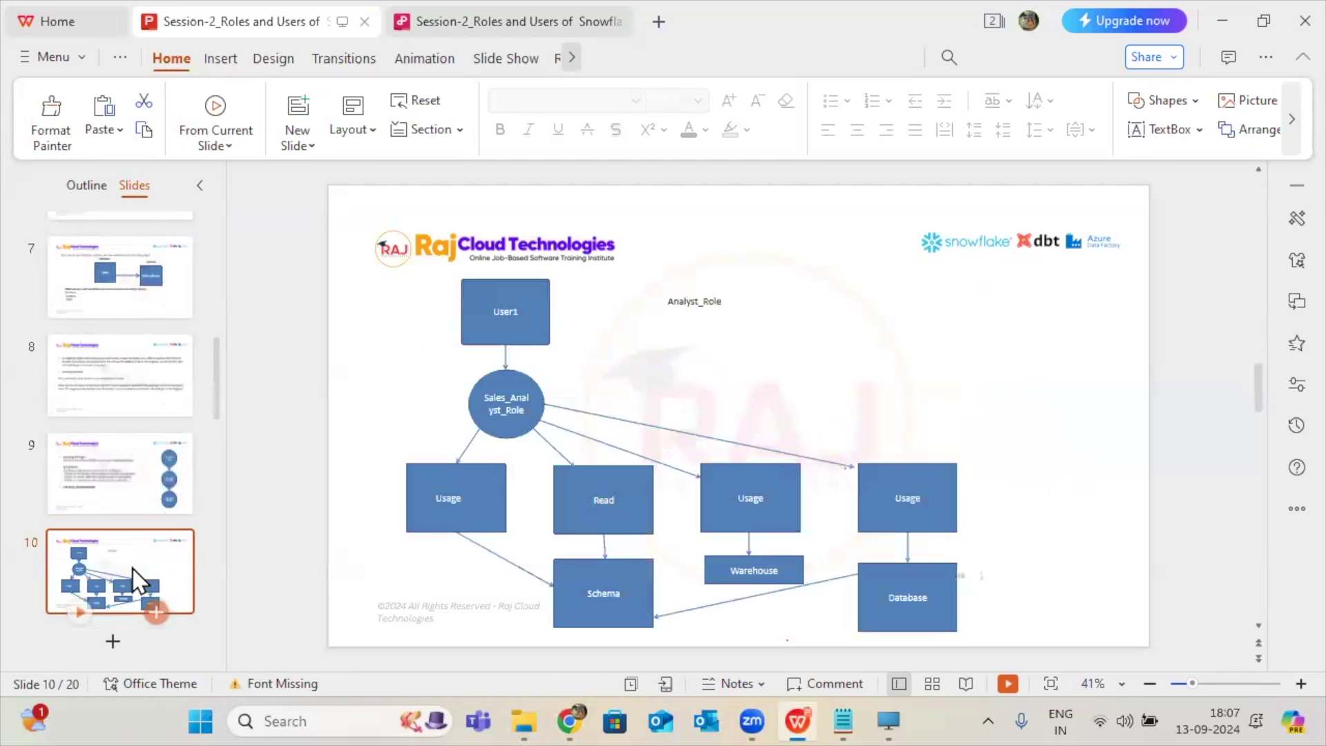
pyautogui.press('Down')
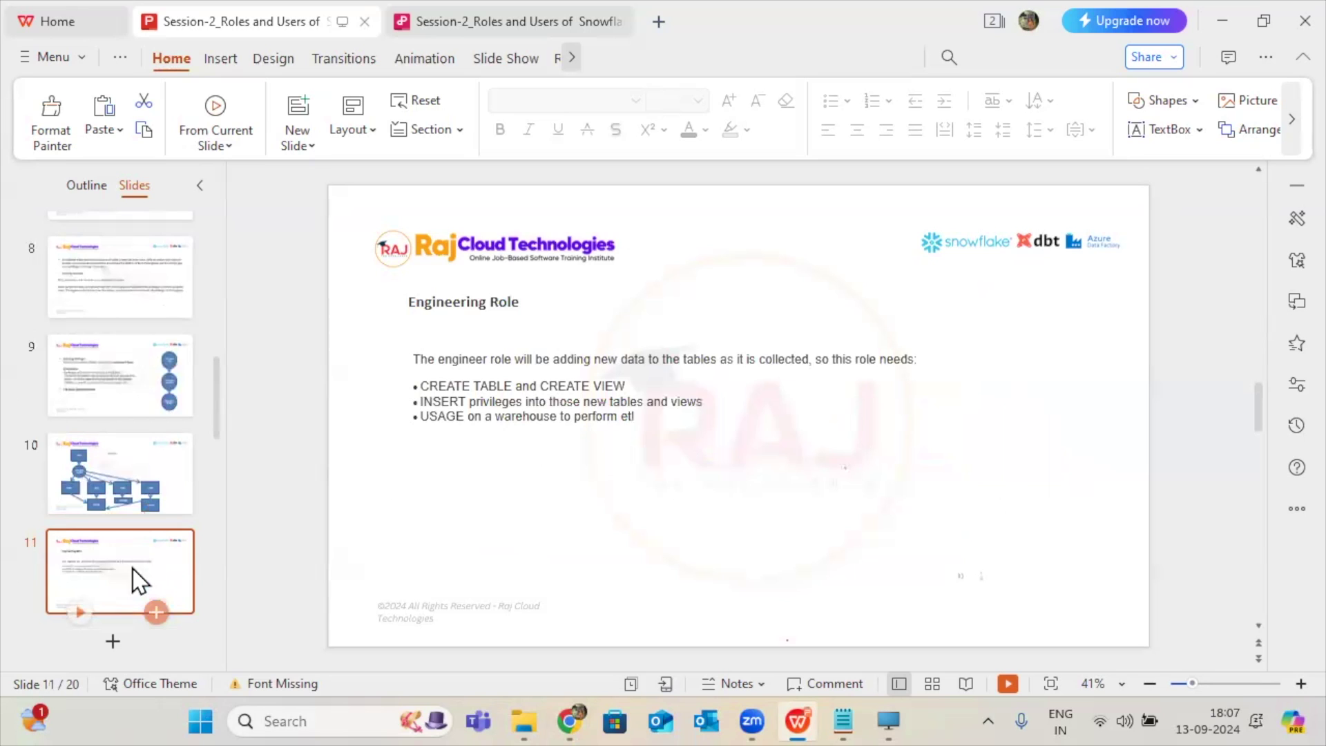
pyautogui.press('Down')
pyautogui.press('Down')
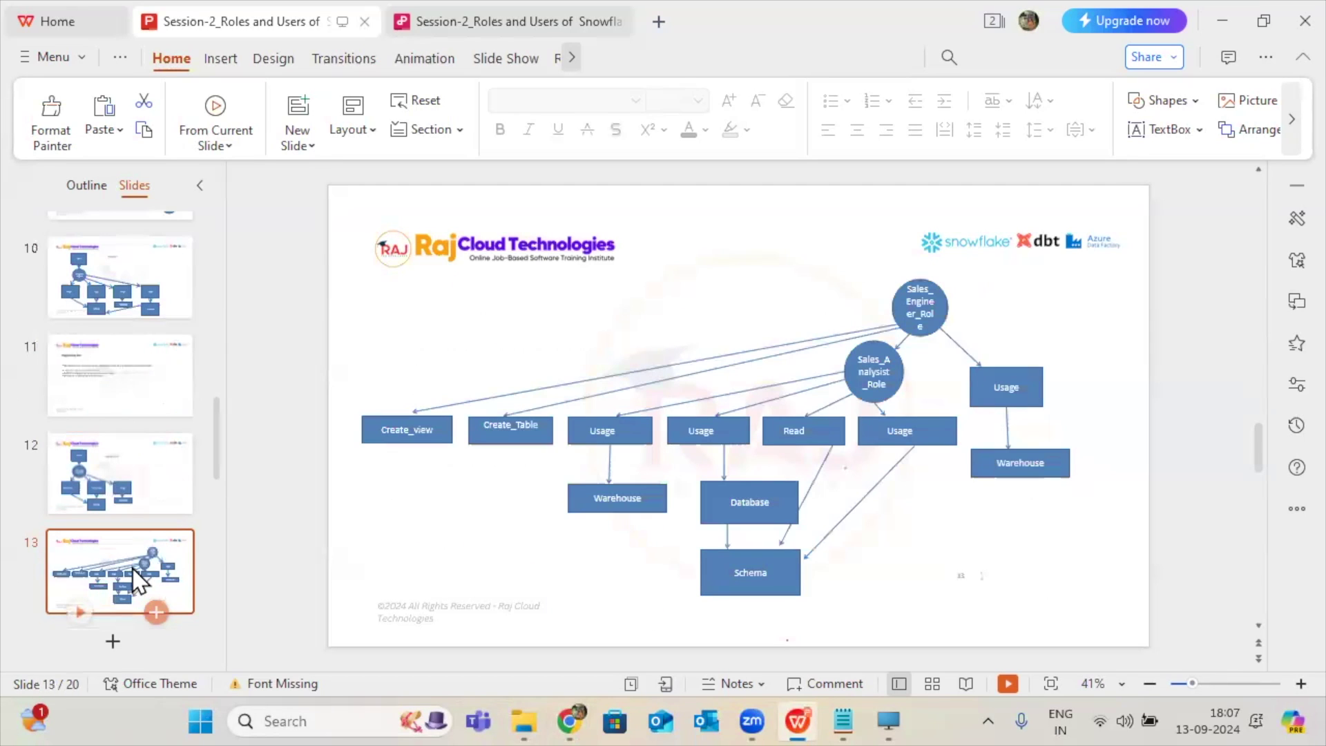
pyautogui.press('Down')
pyautogui.press('Down')
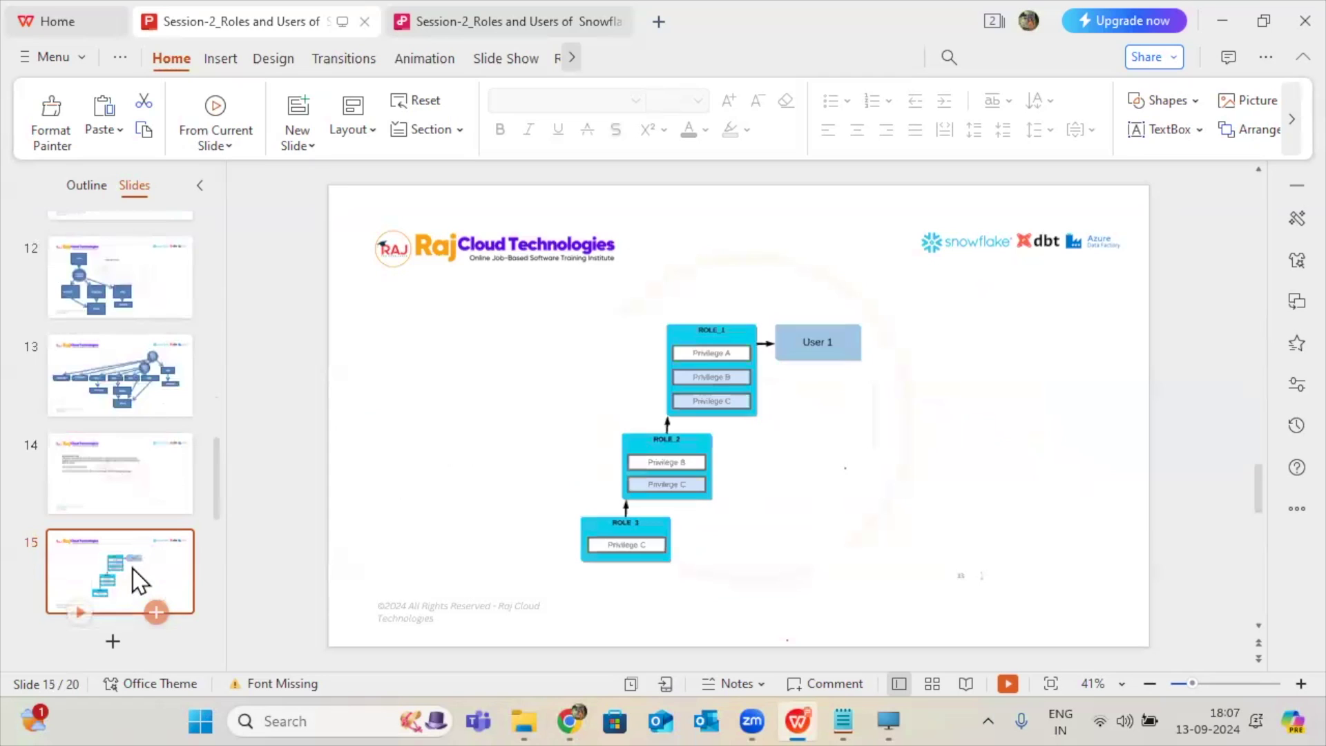
pyautogui.press('Down')
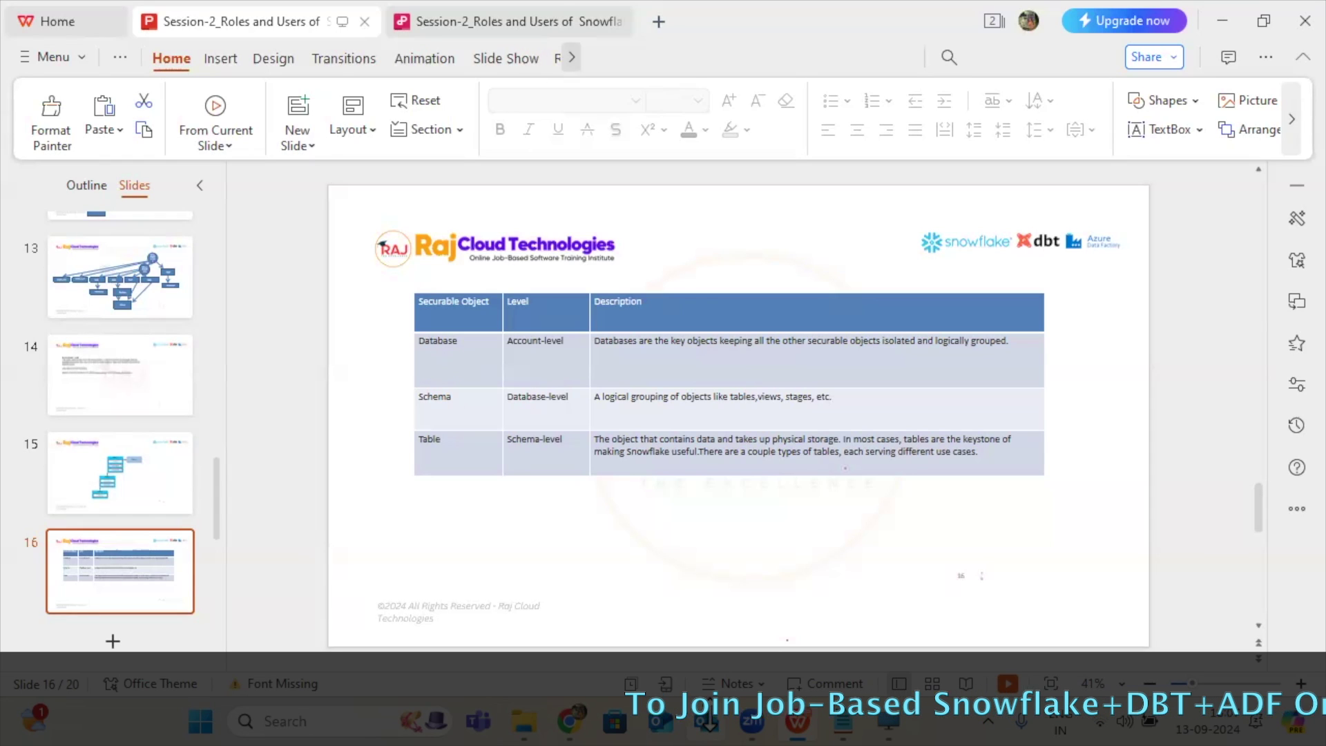
pyautogui.moveTo(578, 720)
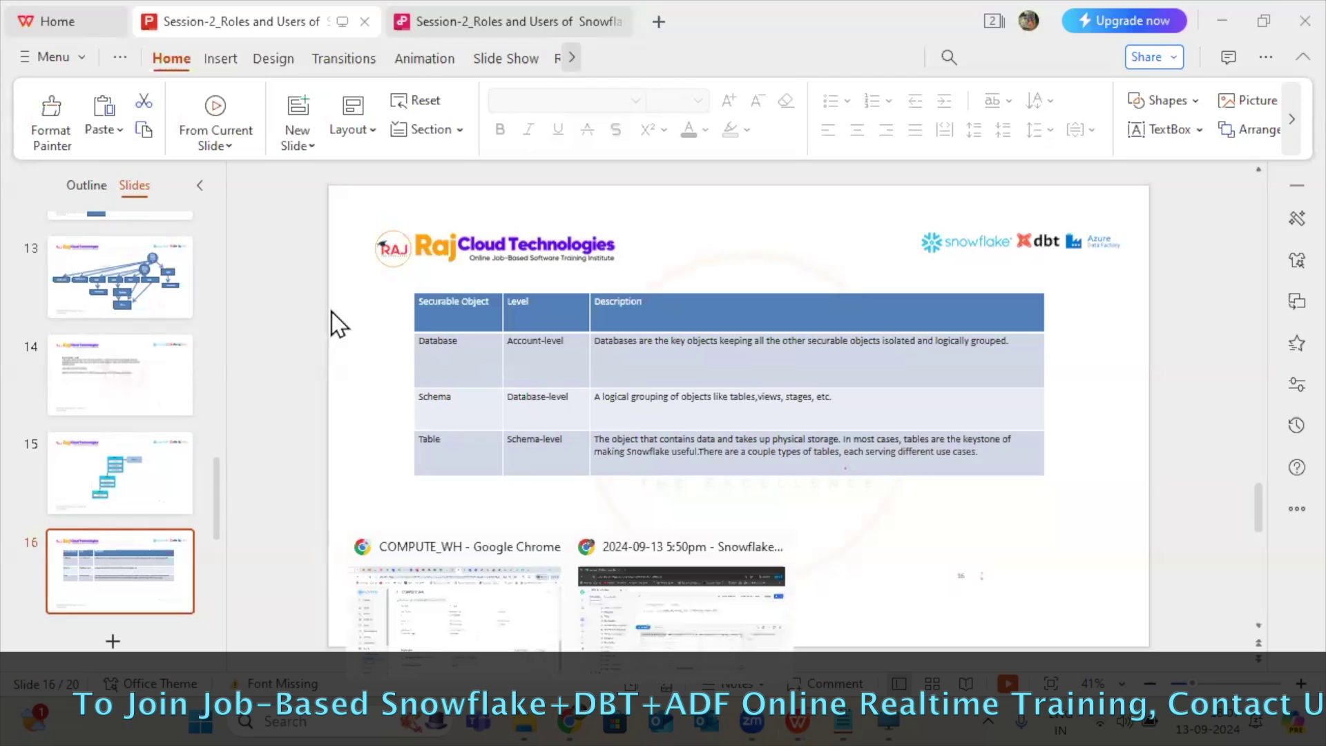
# Show the SALES database's schemas CUSTOMER, INFORMATION_SCHEMA and PUBLIC, then go back to the slides.
pyautogui.click(456, 607)
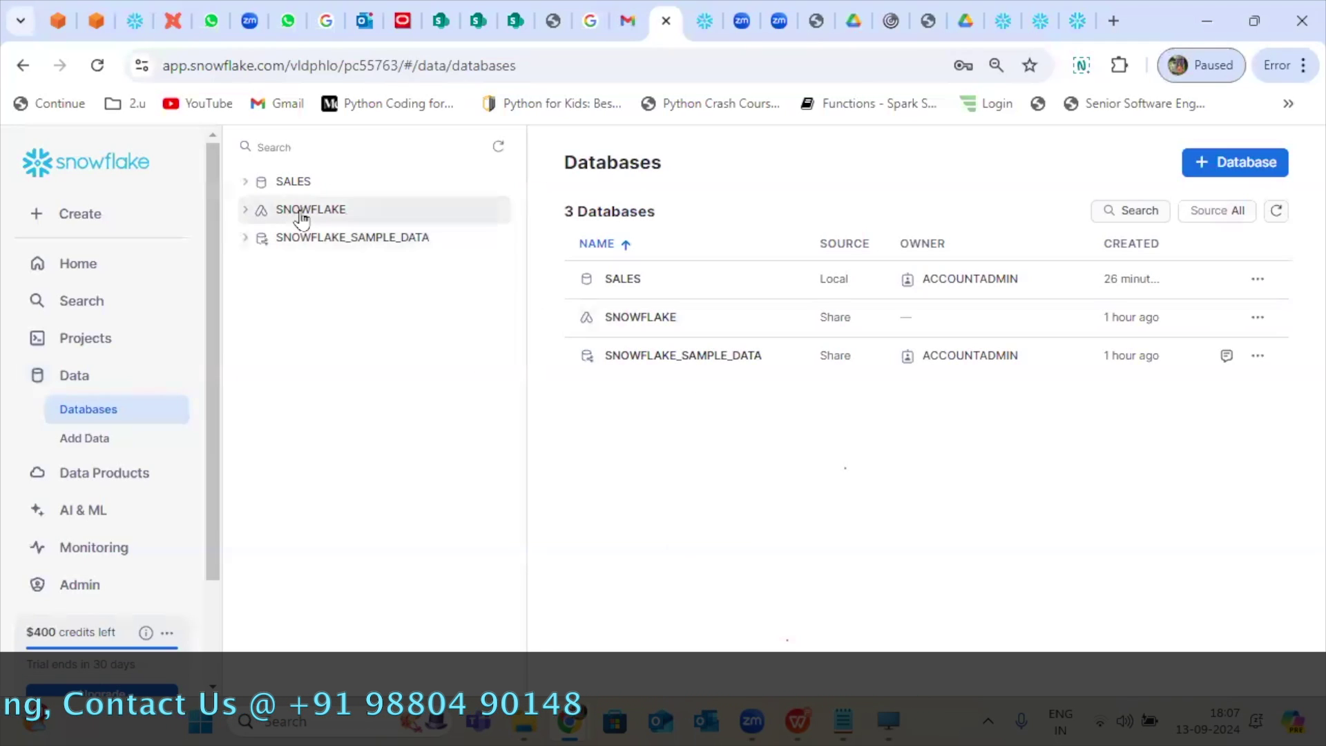
pyautogui.click(305, 179)
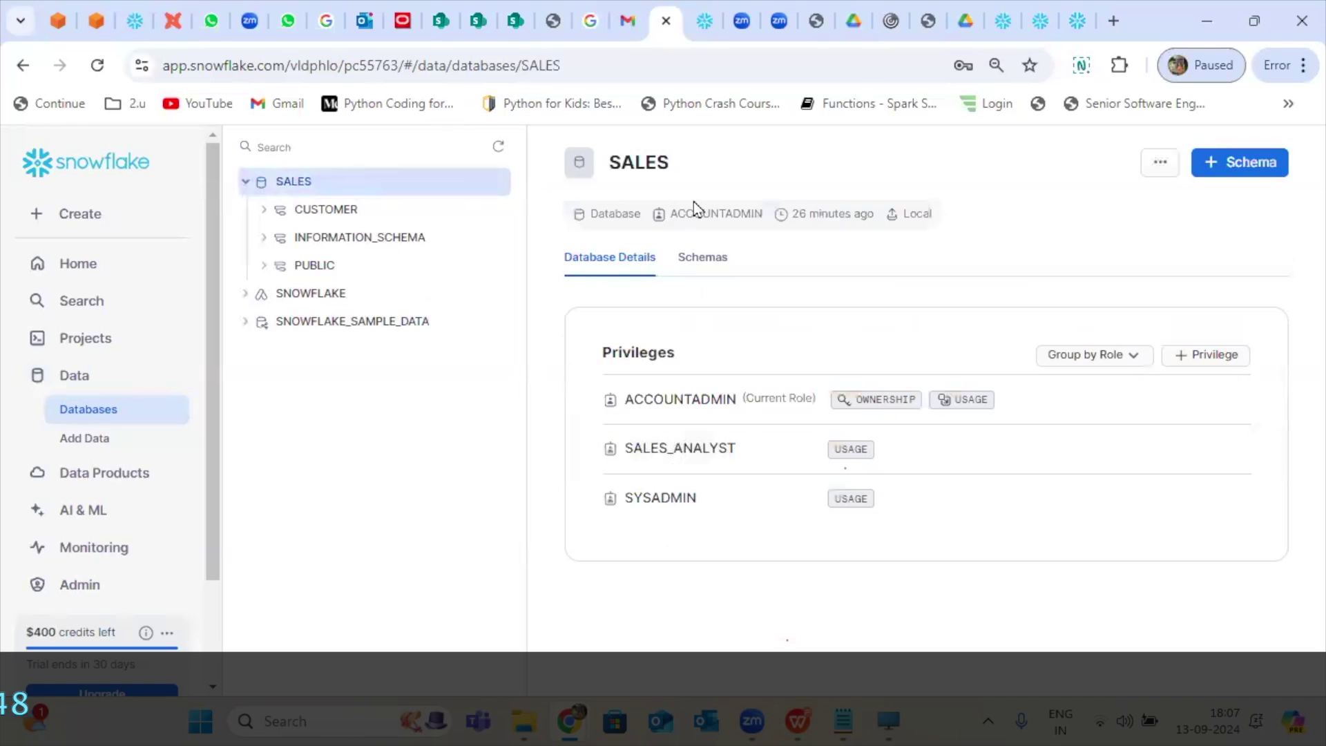
pyautogui.click(696, 266)
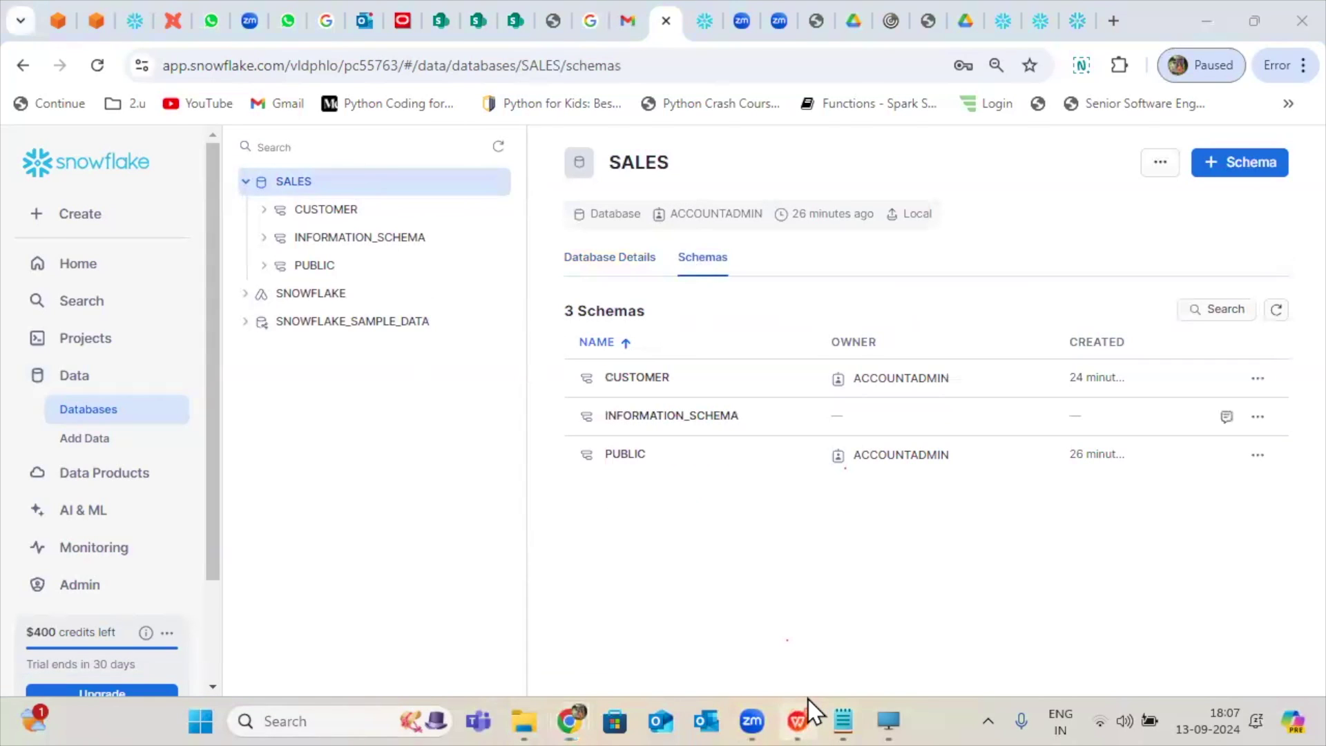
pyautogui.click(798, 721)
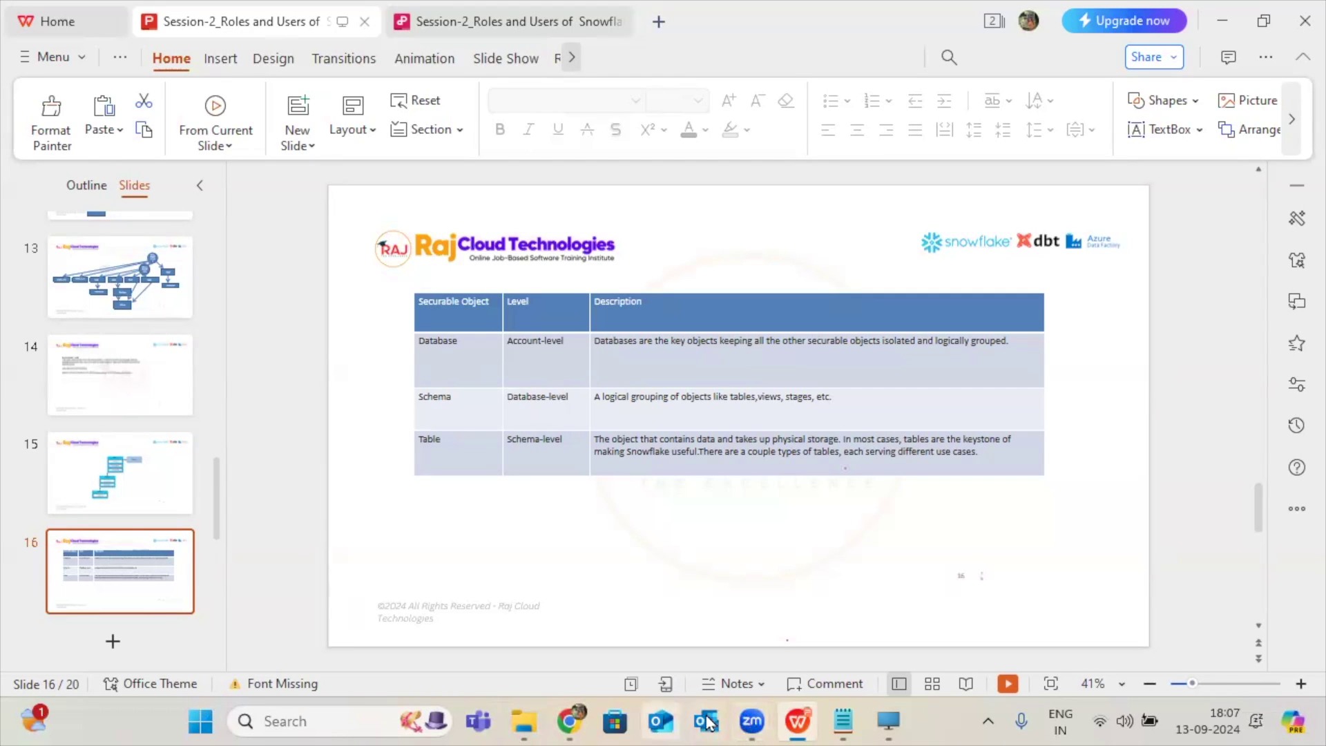
# Bring the '2024-09-13 5:50pm - Snowflake' worksheet window to the front.
pyautogui.moveTo(563, 722)
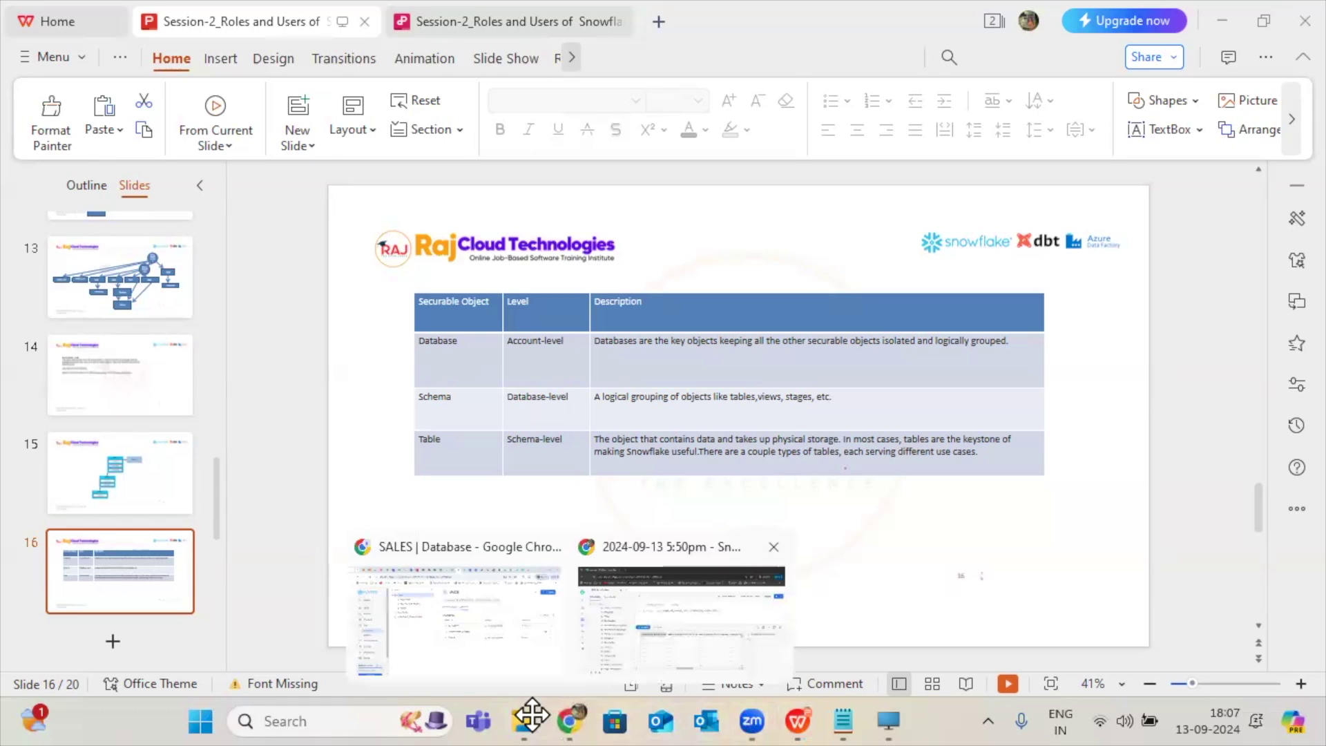
pyautogui.click(660, 587)
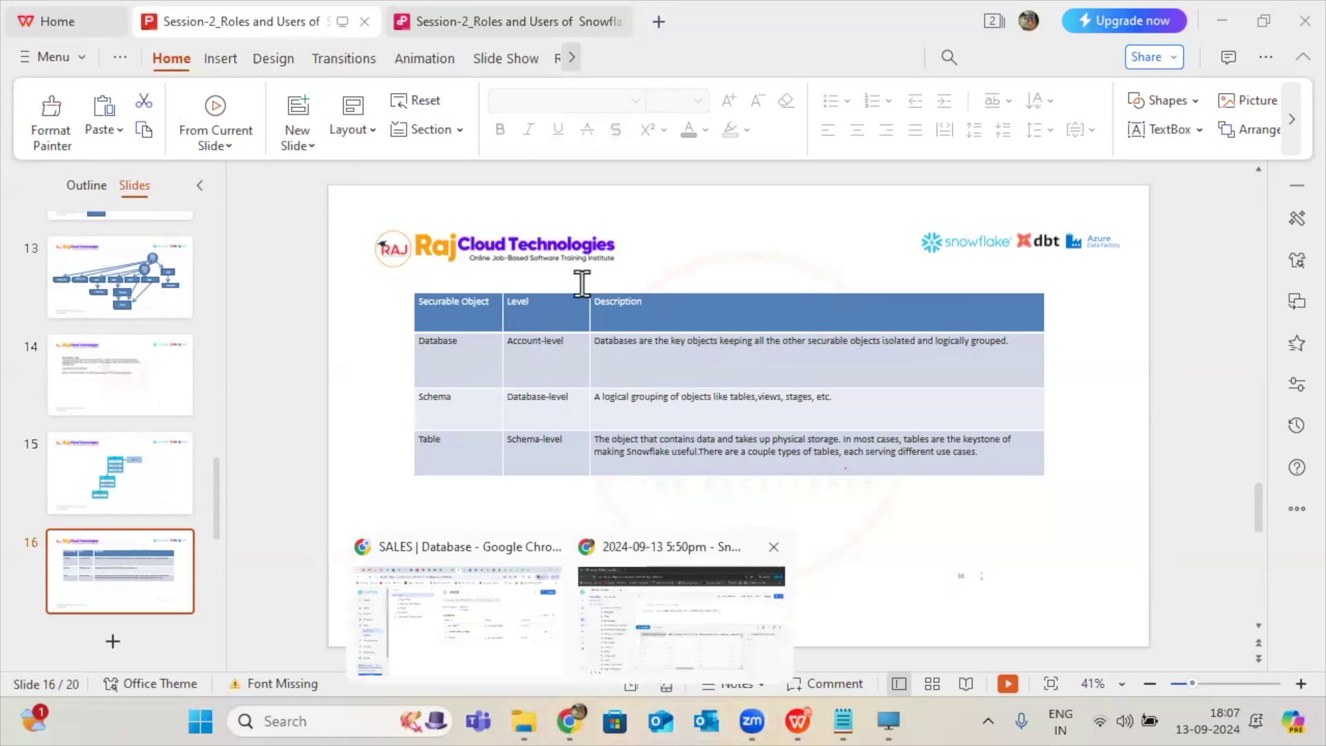
# Type the note 'accountlevel-->database-->schema-->tables,views' on a new line below the query.
pyautogui.click(585, 335)
pyautogui.press('Return')
pyautogui.press('Return')
pyautogui.write('account-')
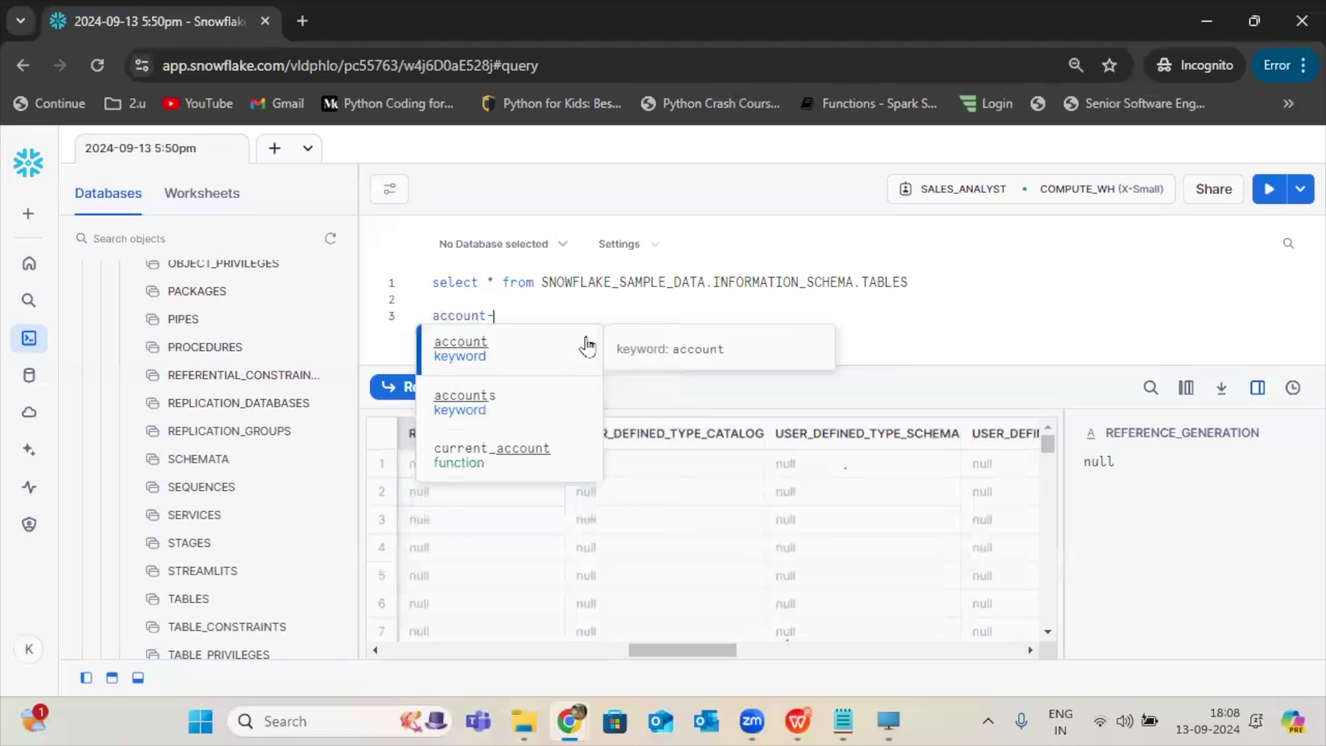
pyautogui.press('BackSpace')
pyautogui.write('le')
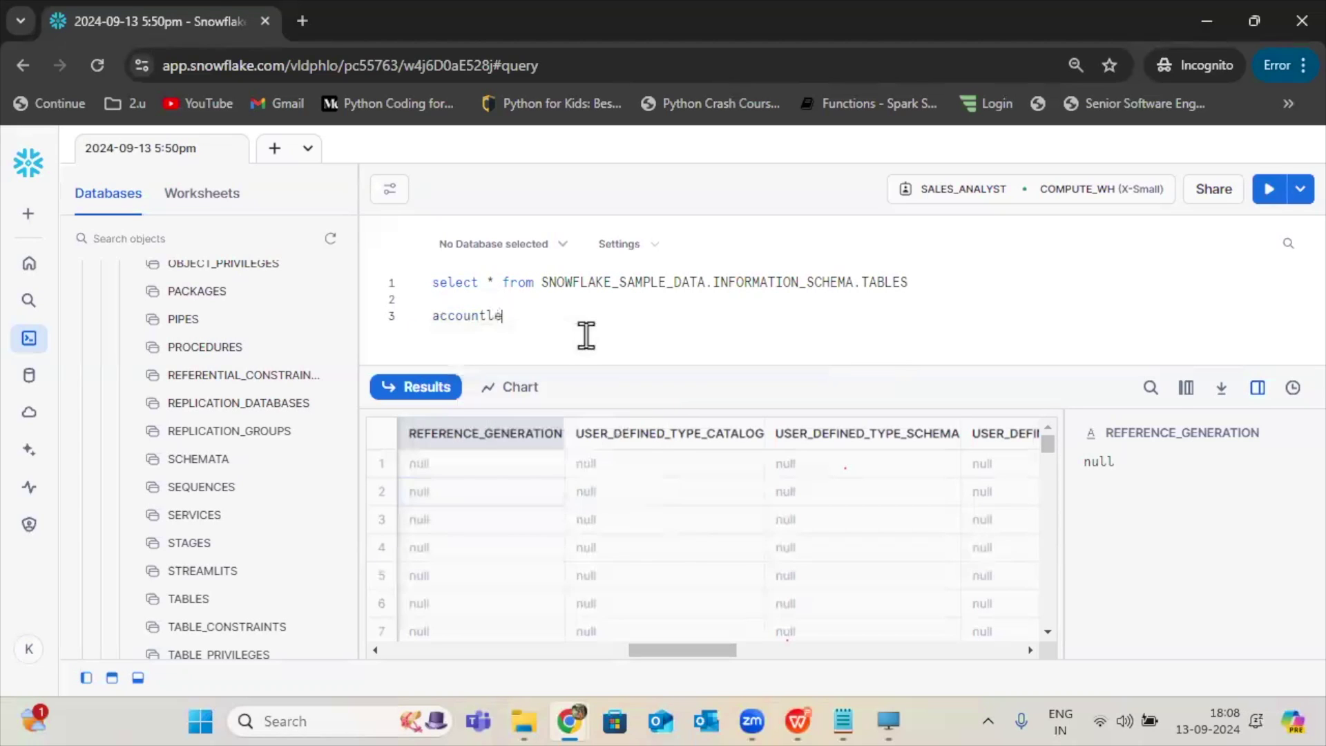
pyautogui.write('vel-->database-->schema-->tables,views')
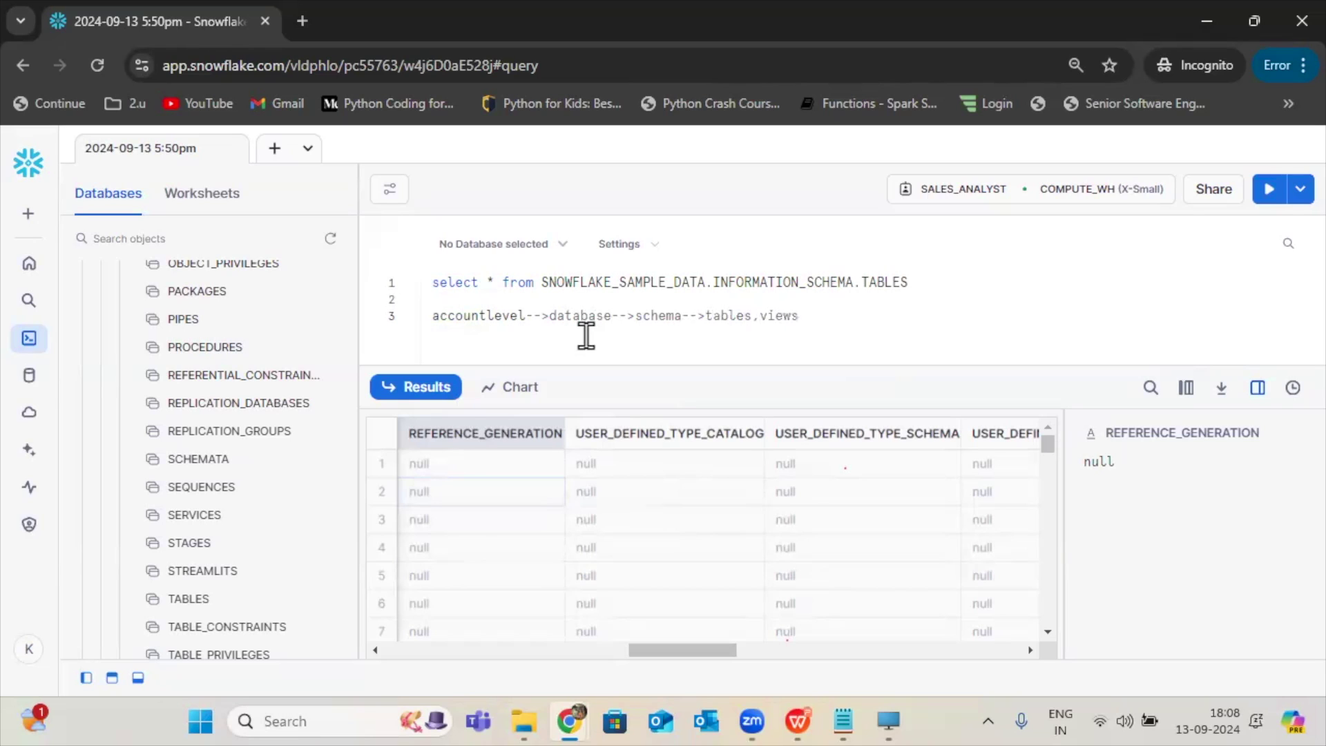
# Highlight the hierarchy note, then just the word 'accountlevel'.
pyautogui.moveTo(817, 314); pyautogui.dragTo(411, 345)
pyautogui.click(391, 344)
pyautogui.moveTo(526, 316); pyautogui.dragTo(434, 321)
# Return to the presentation and display slide 17's table of further securable objects.
pyautogui.click(799, 701)
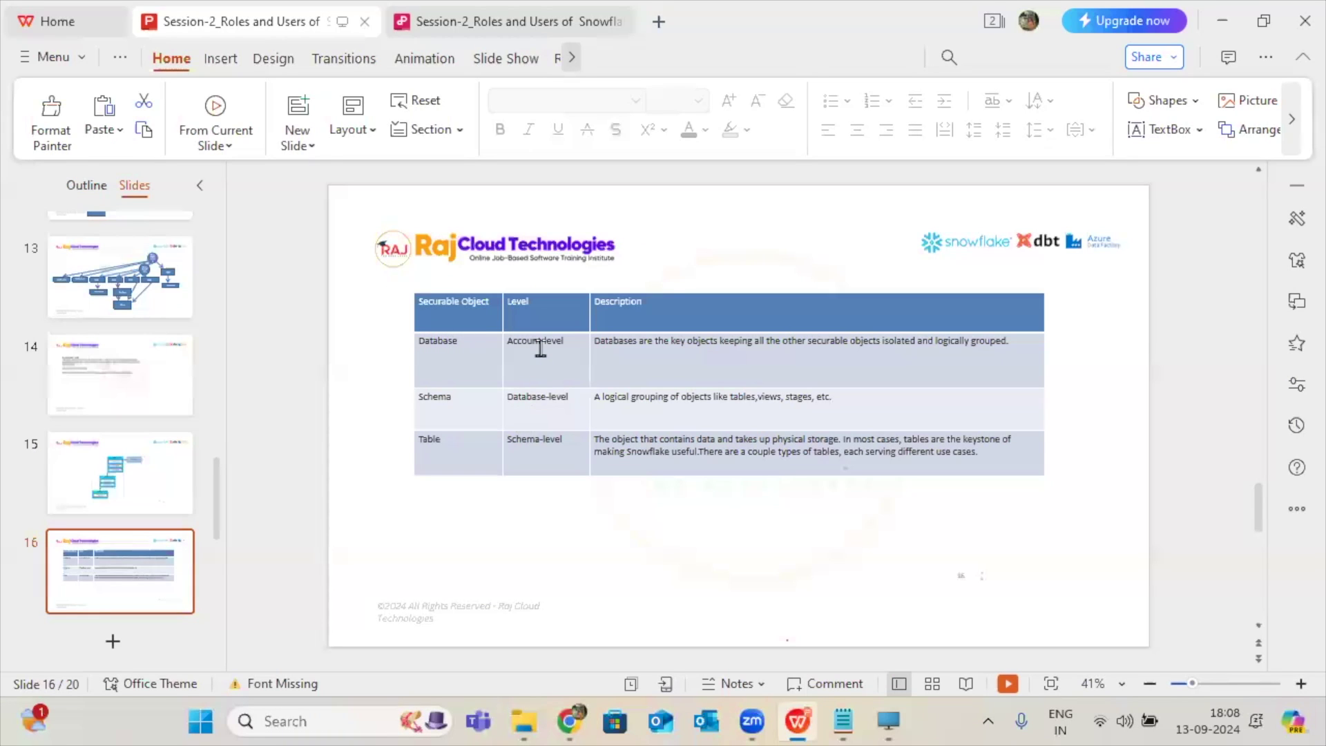
pyautogui.click(454, 355)
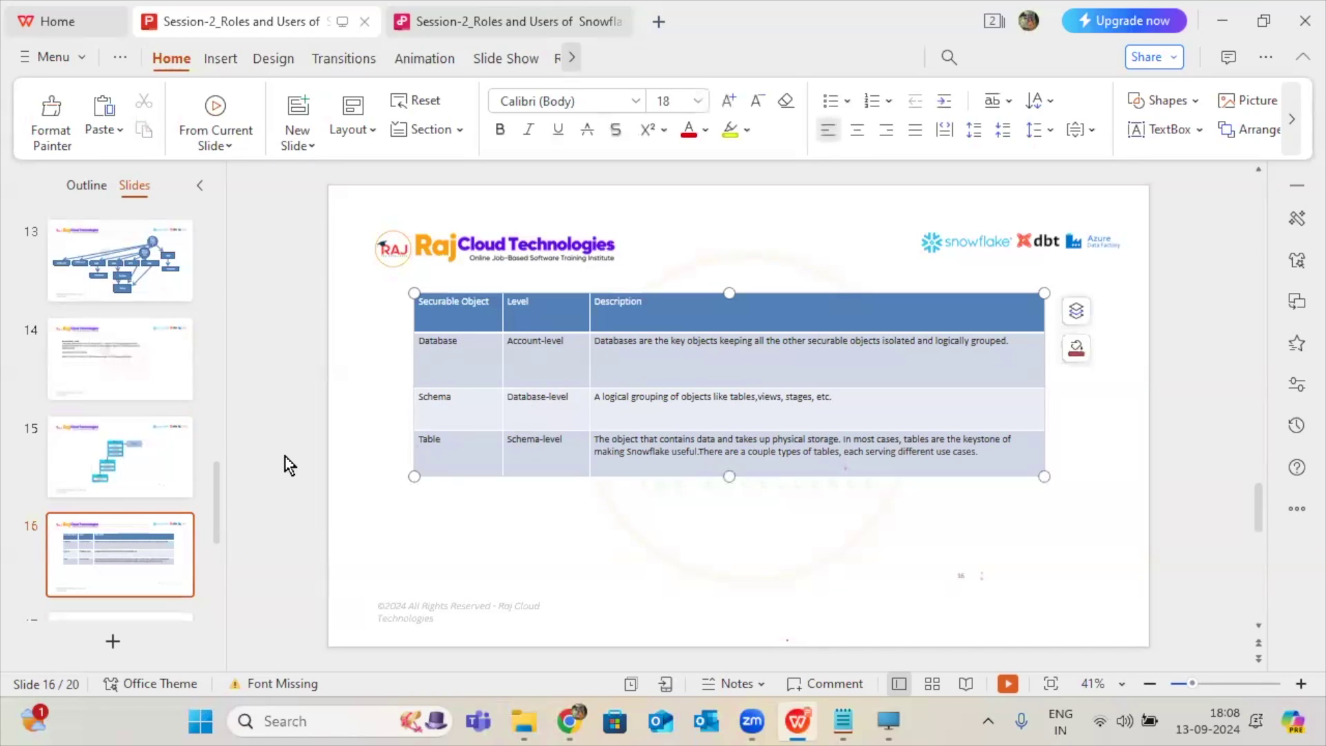
pyautogui.moveTo(213, 525); pyautogui.dragTo(217, 571)
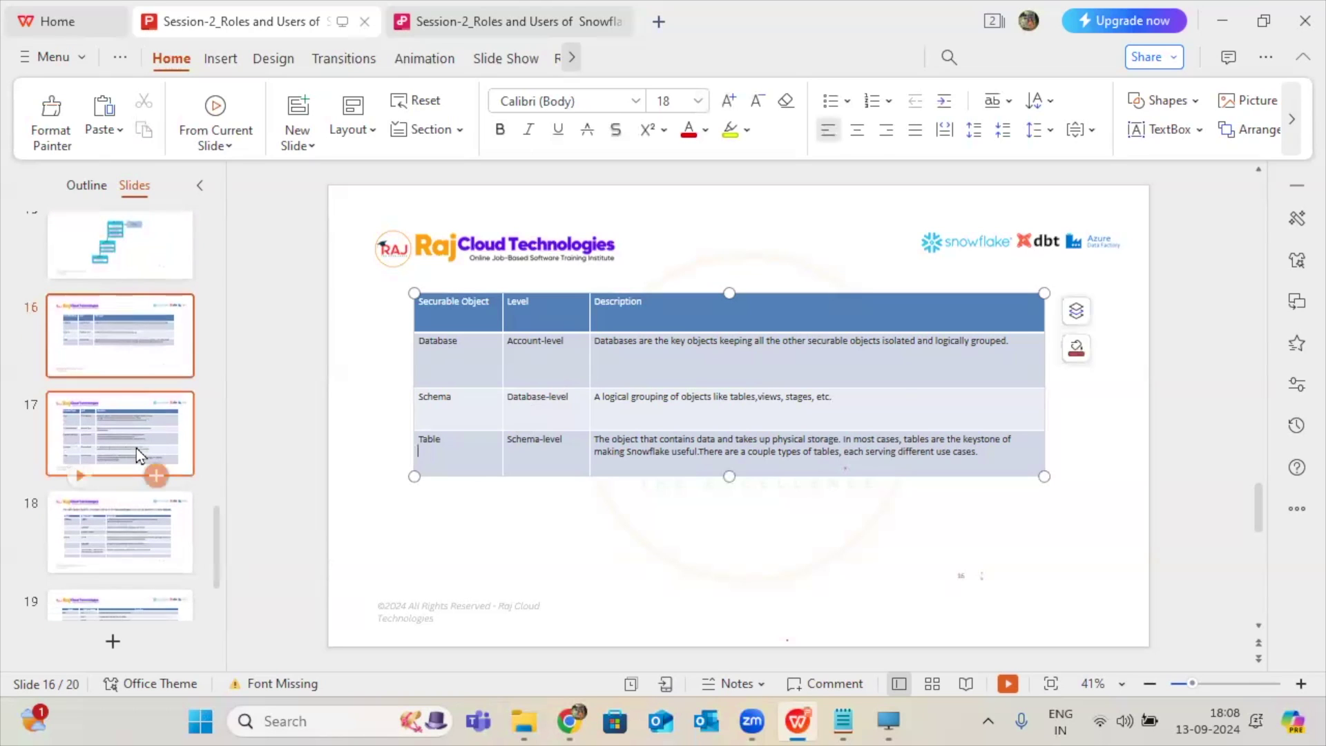
pyautogui.click(135, 448)
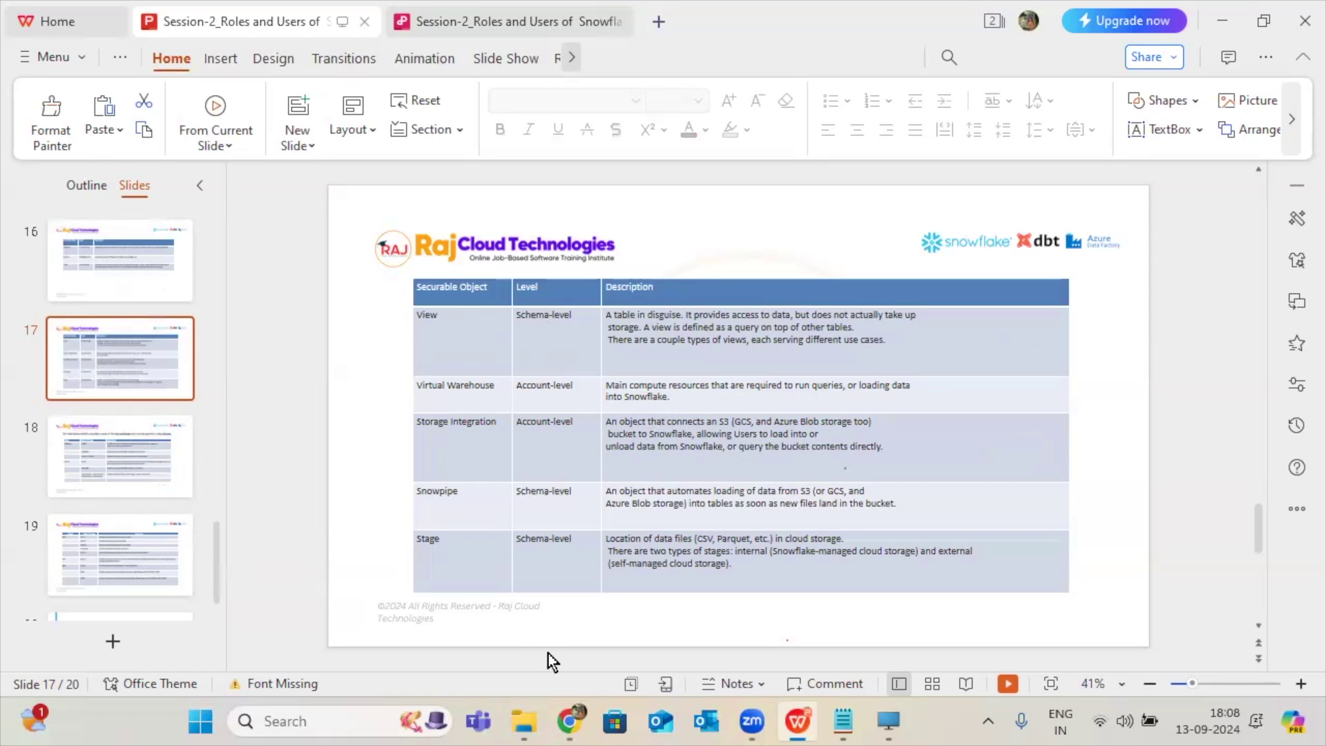
pyautogui.moveTo(568, 721)
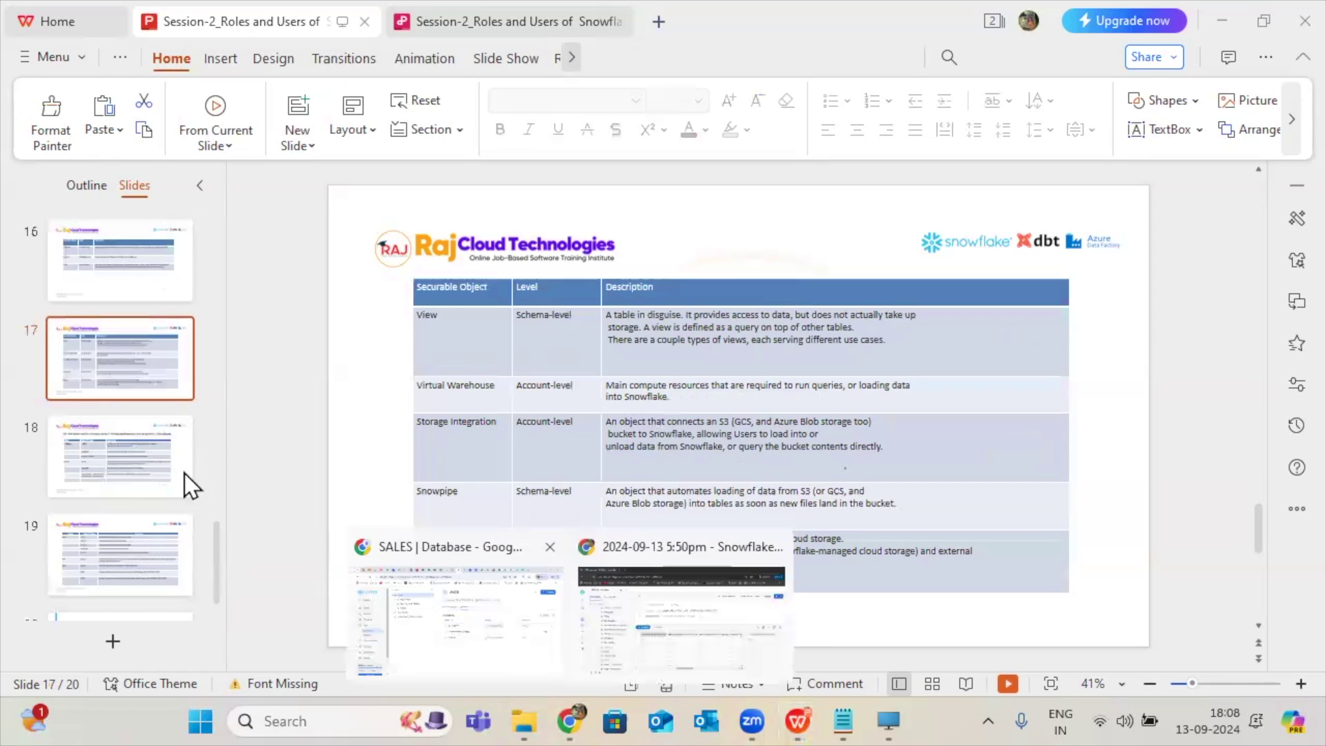
# Show Admin > Warehouses with COMPUTE_WH started, then return to slide 17.
pyautogui.hotkey('alt', 'Tab')
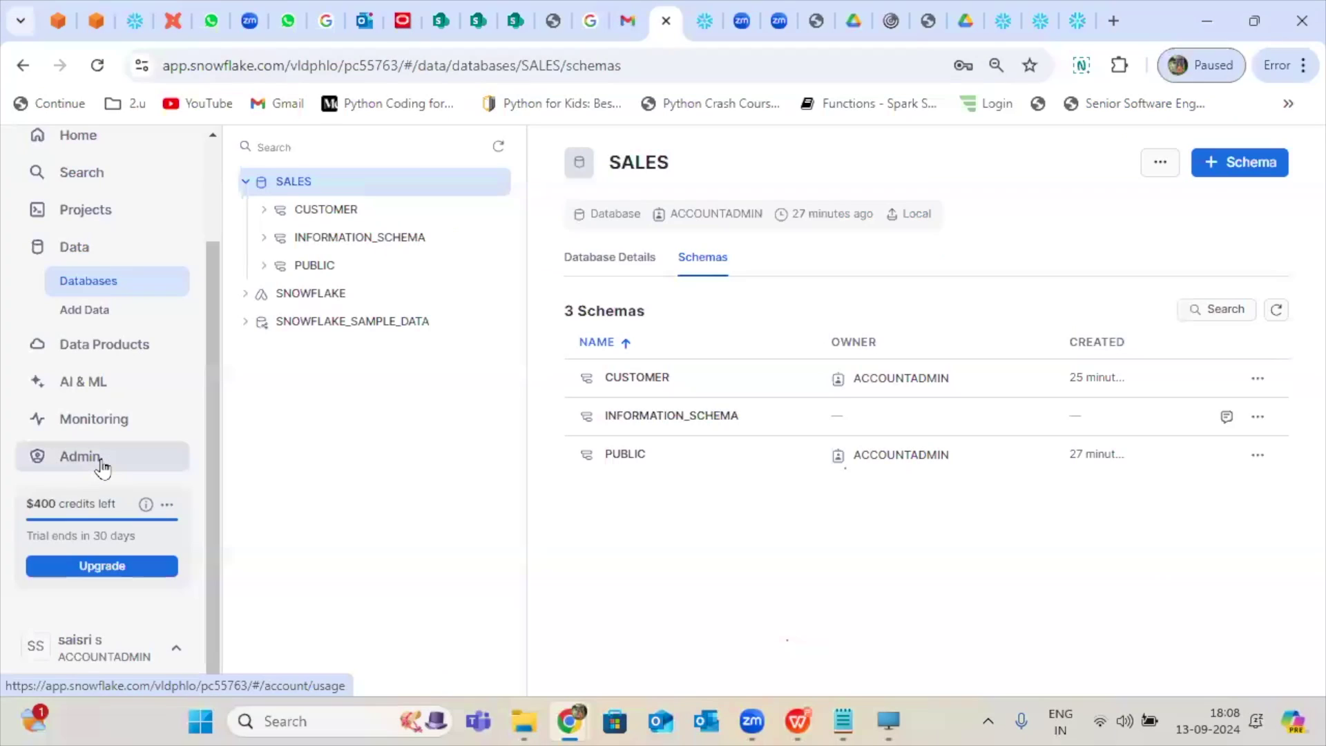
pyautogui.click(101, 463)
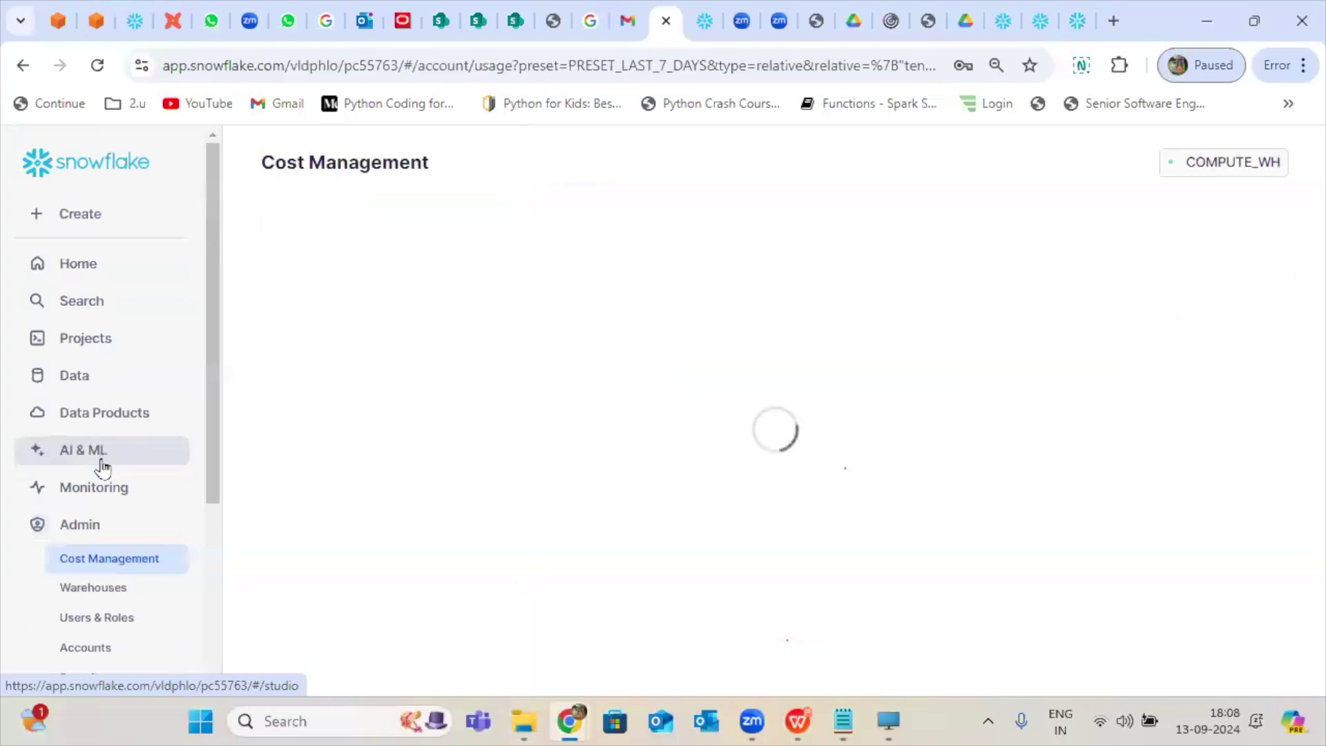
pyautogui.click(110, 594)
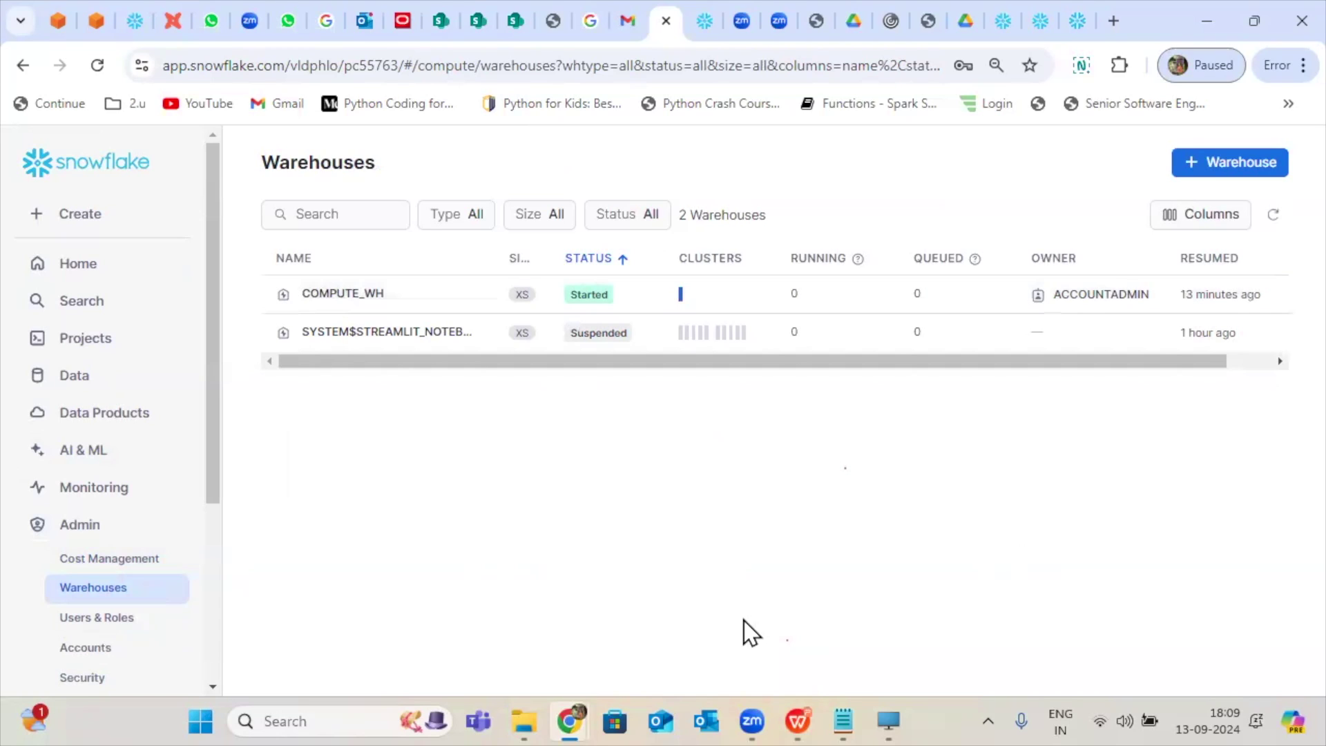
pyautogui.moveTo(796, 699)
pyautogui.click(795, 701)
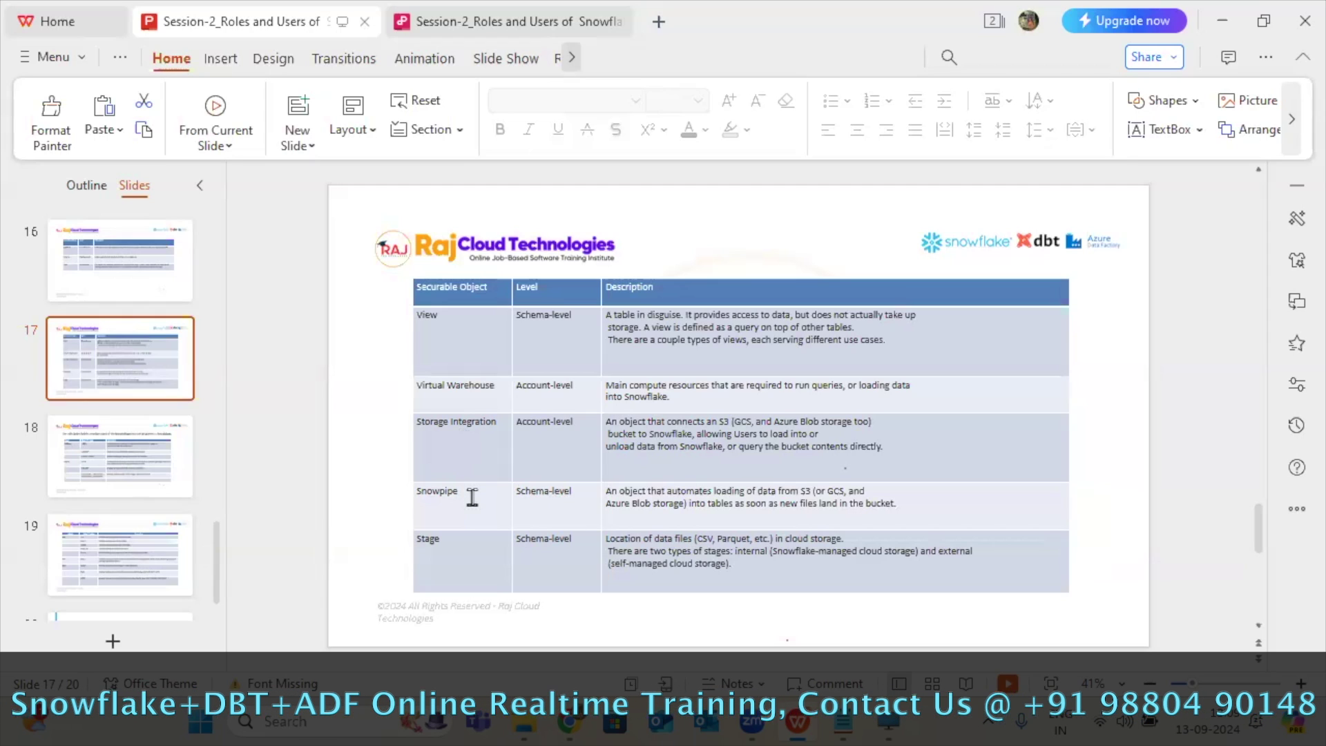
# Display slide 18, the table of key database and schema privileges like USAGE and MONITOR.
pyautogui.click(127, 445)
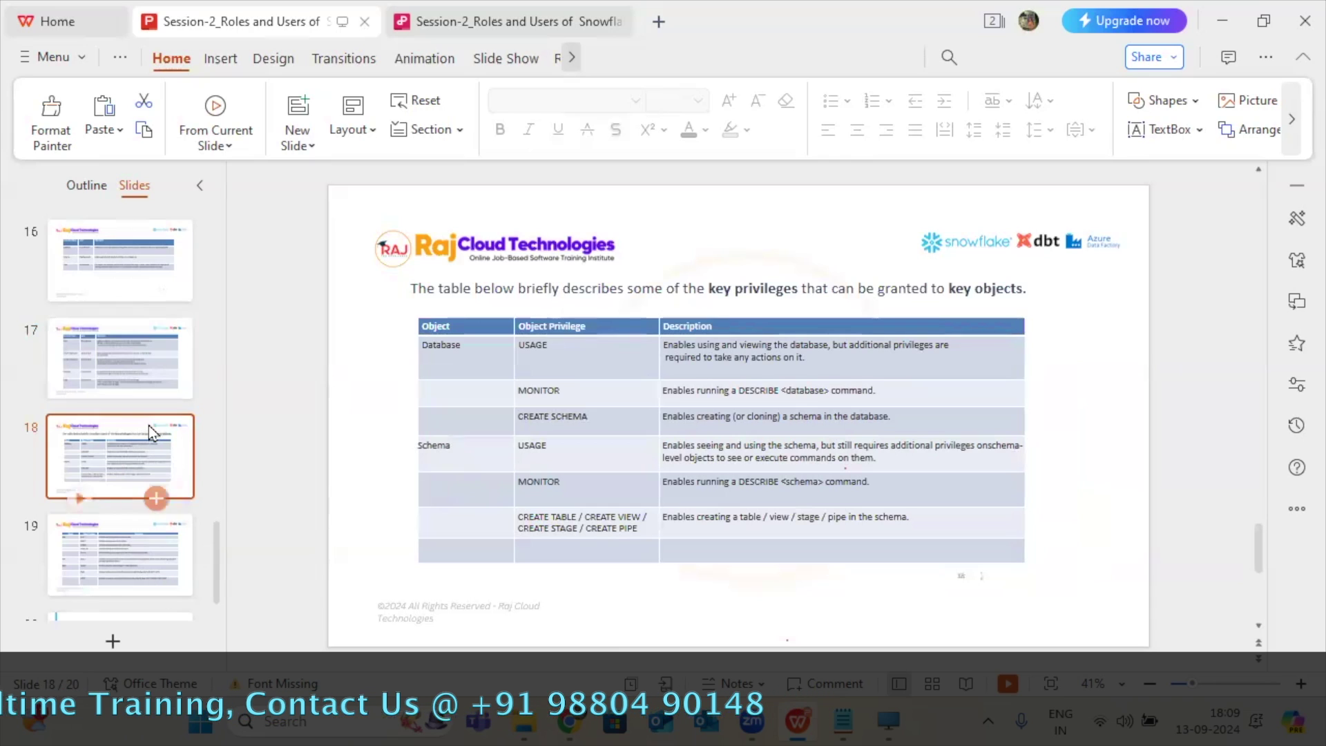
pyautogui.click(98, 353)
pyautogui.press('Down')
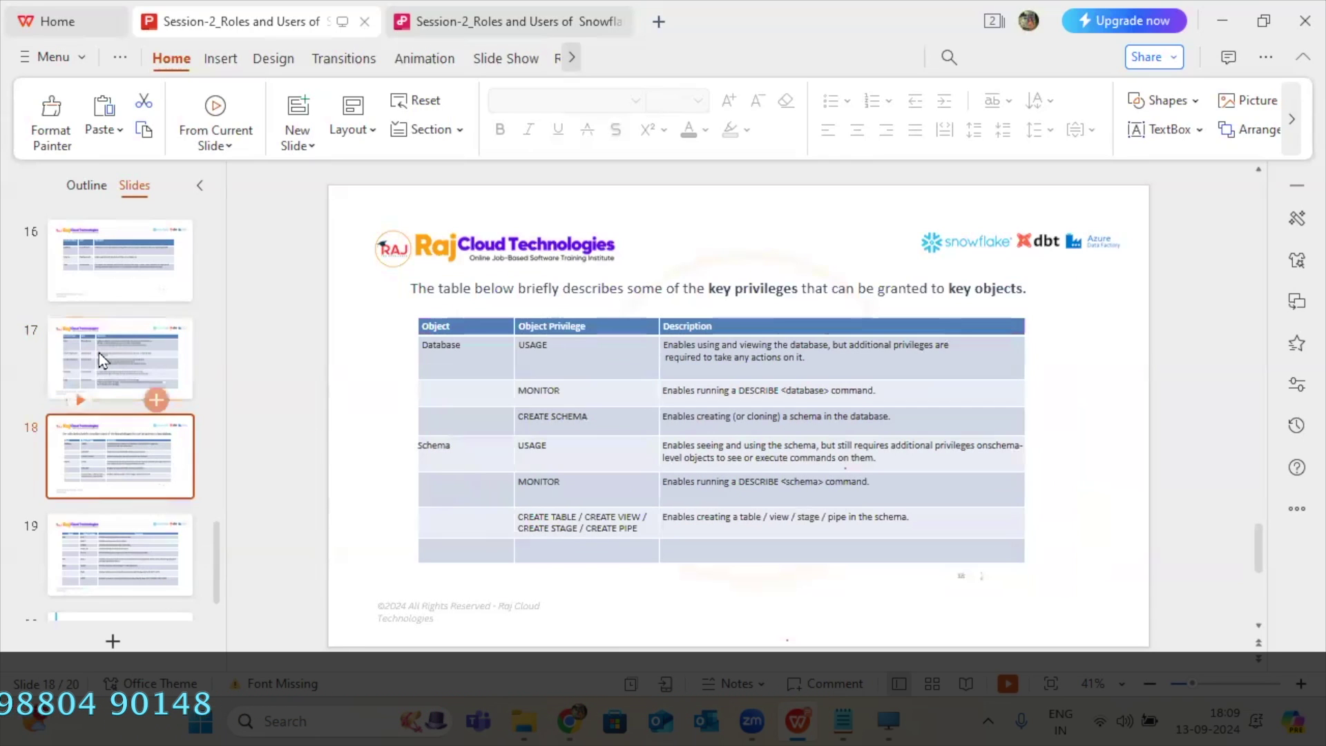